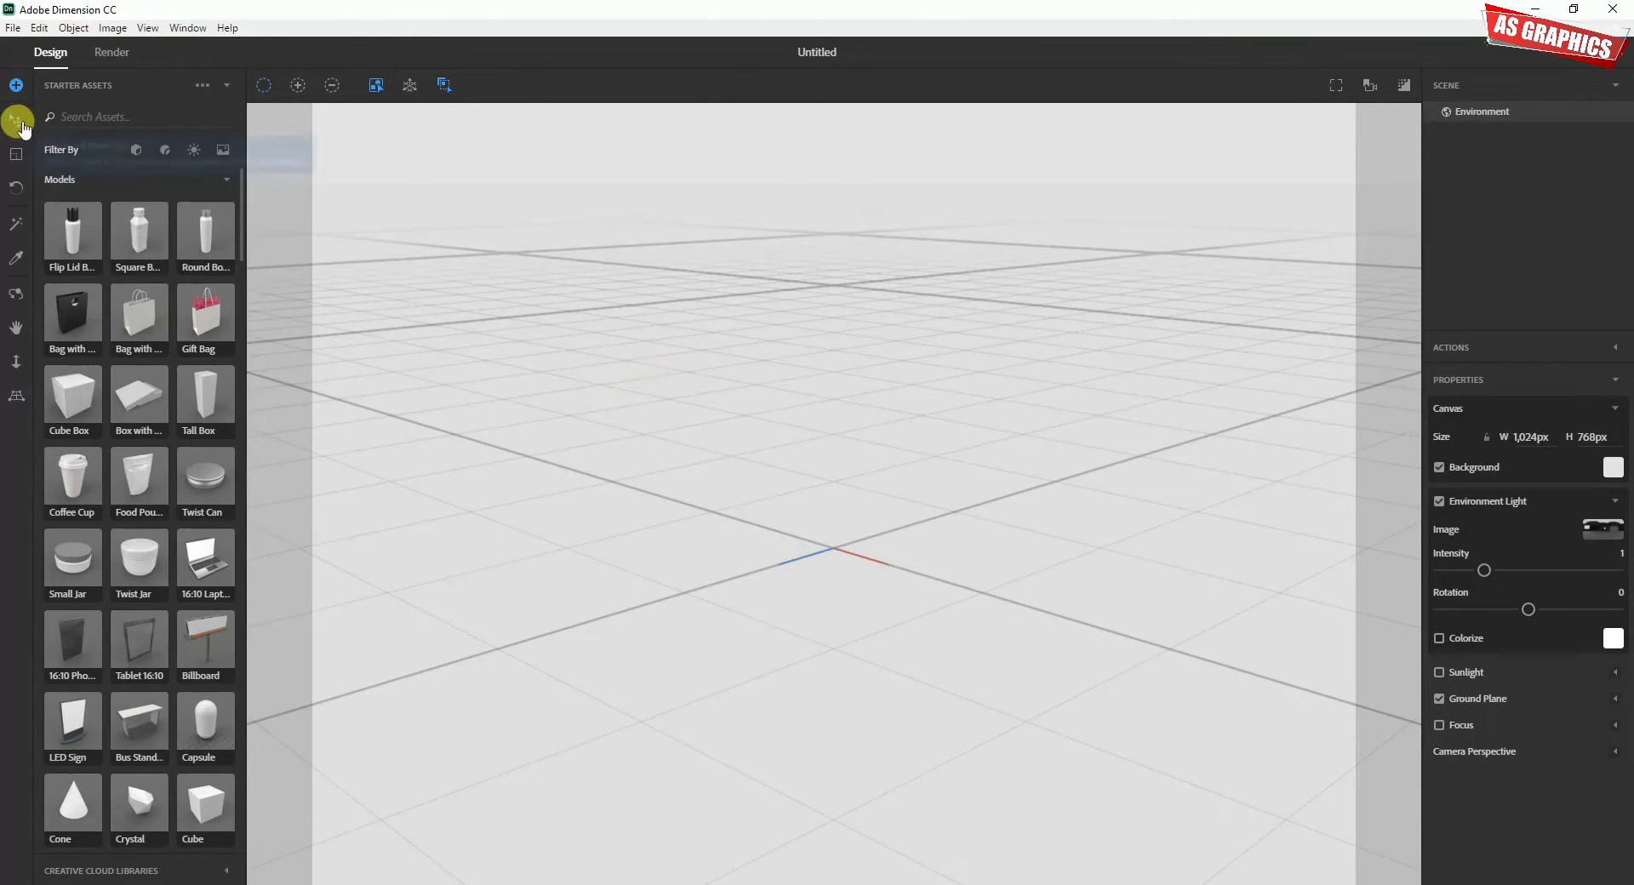
pyautogui.press('super+plus')
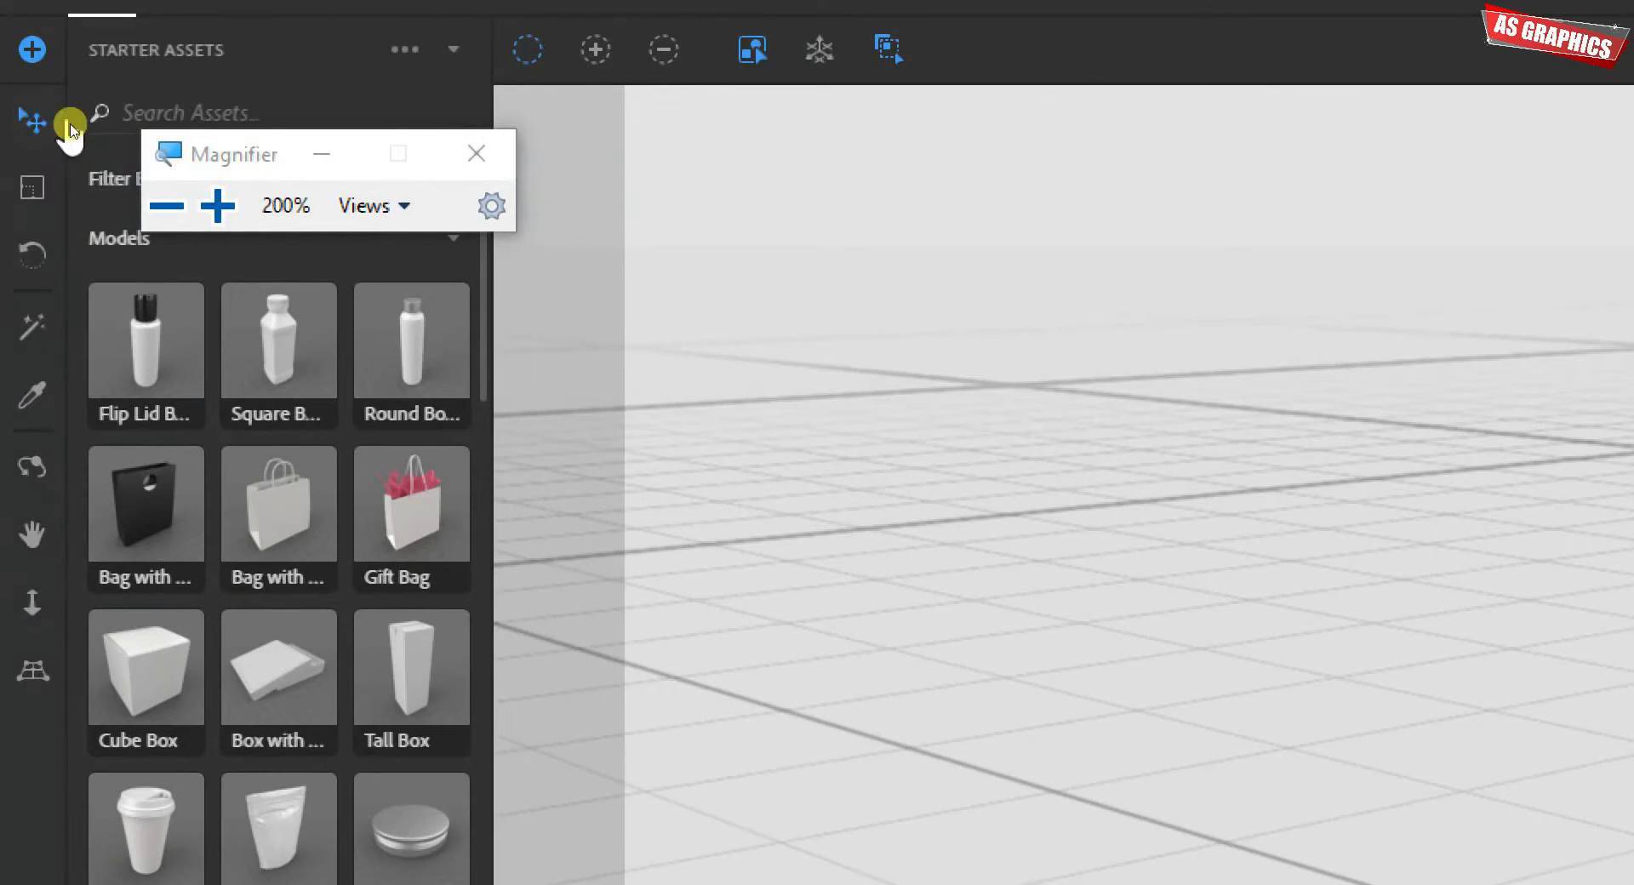
pyautogui.click(477, 154)
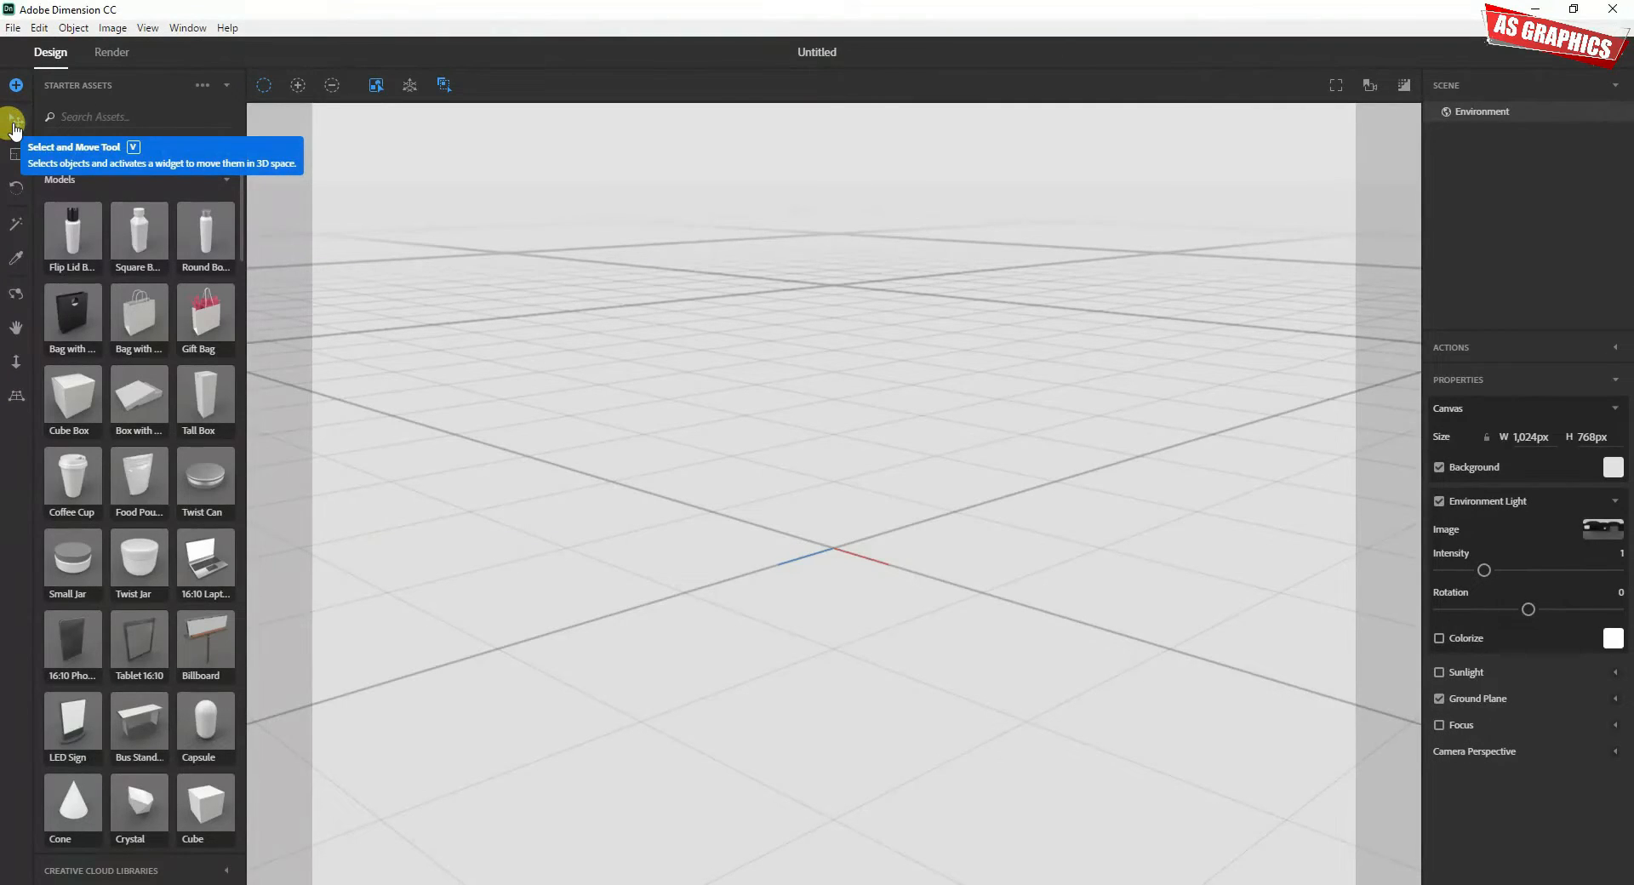
# Step: Add the 16:10 laptop model to the centre of the ground plane
pyautogui.click(14, 122)
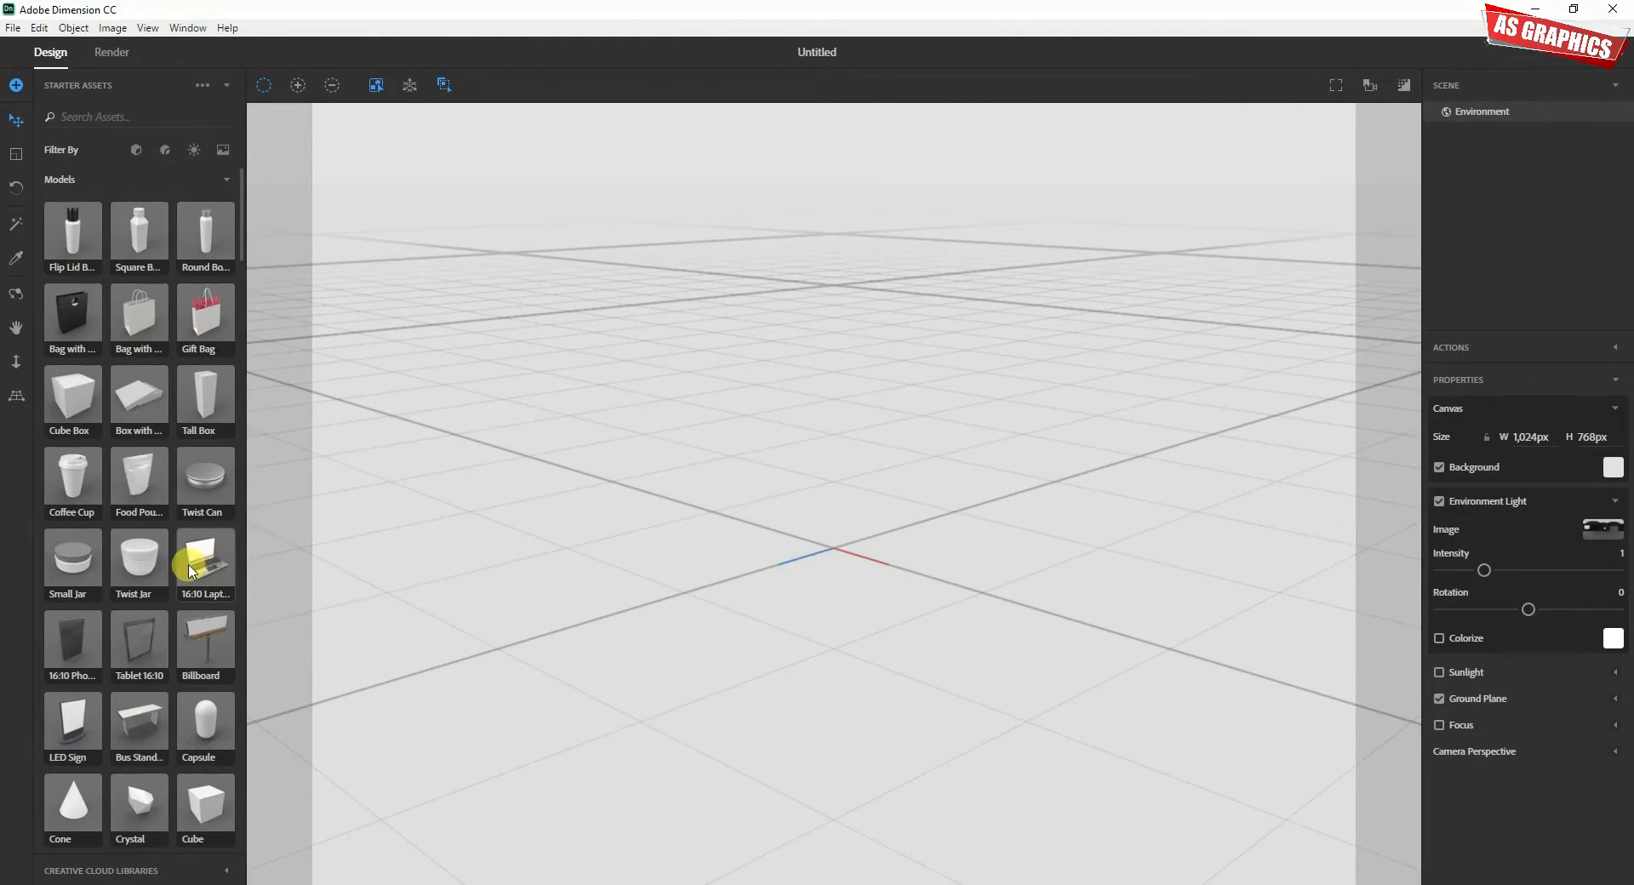
pyautogui.moveTo(189, 571); pyautogui.dragTo(842, 548)
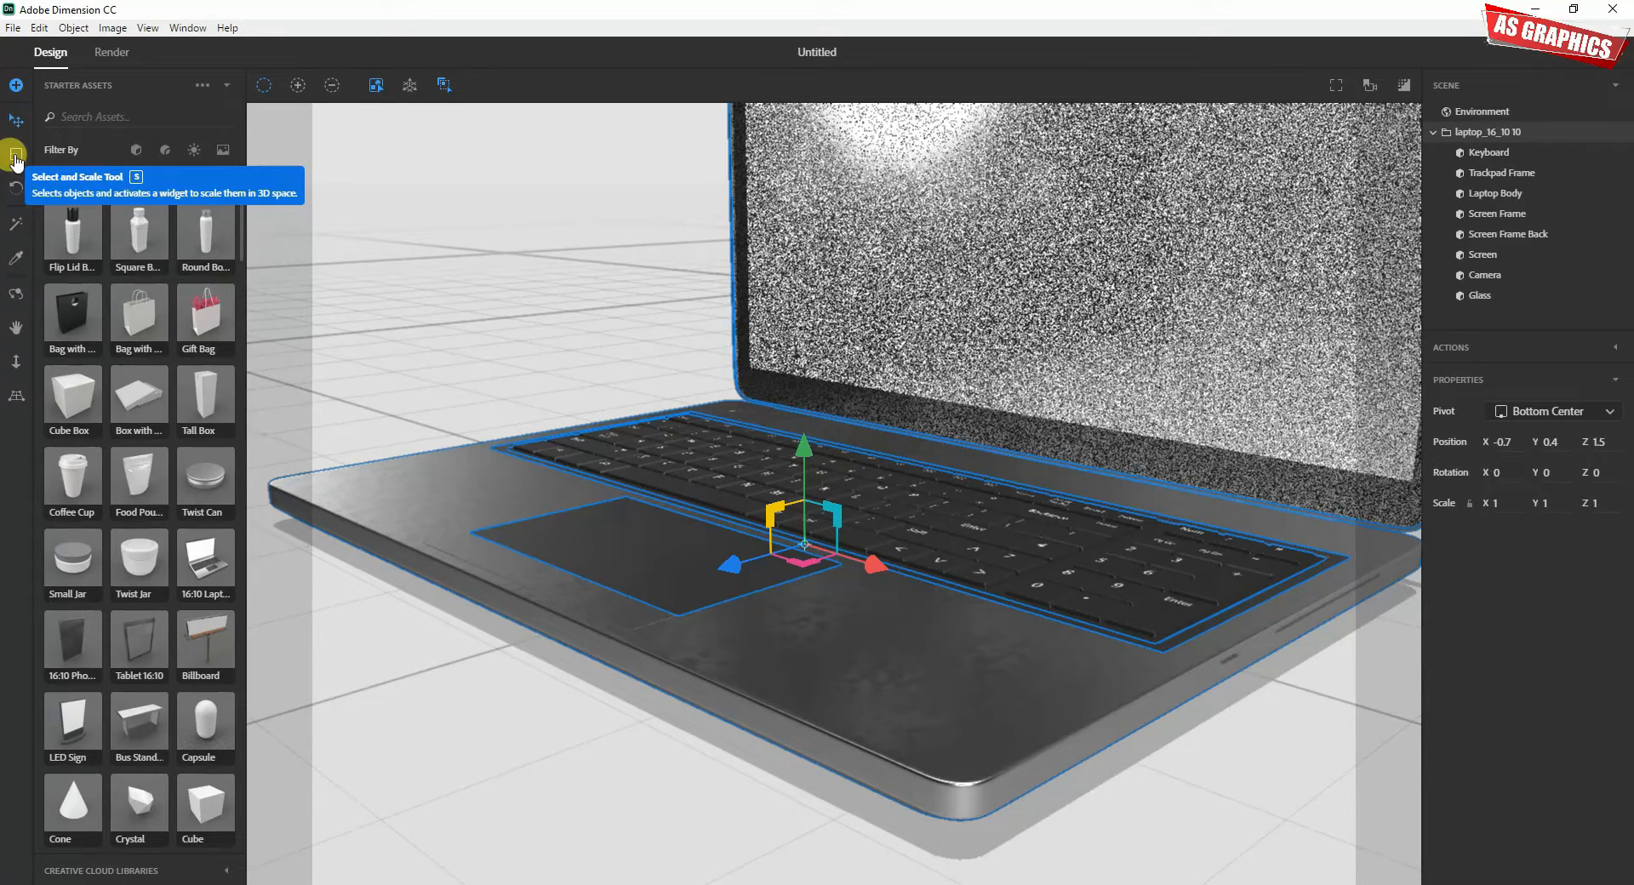
# Step: Dolly the camera back with the Dolly tool until the whole laptop fits inside the canvas
pyautogui.click(17, 366)
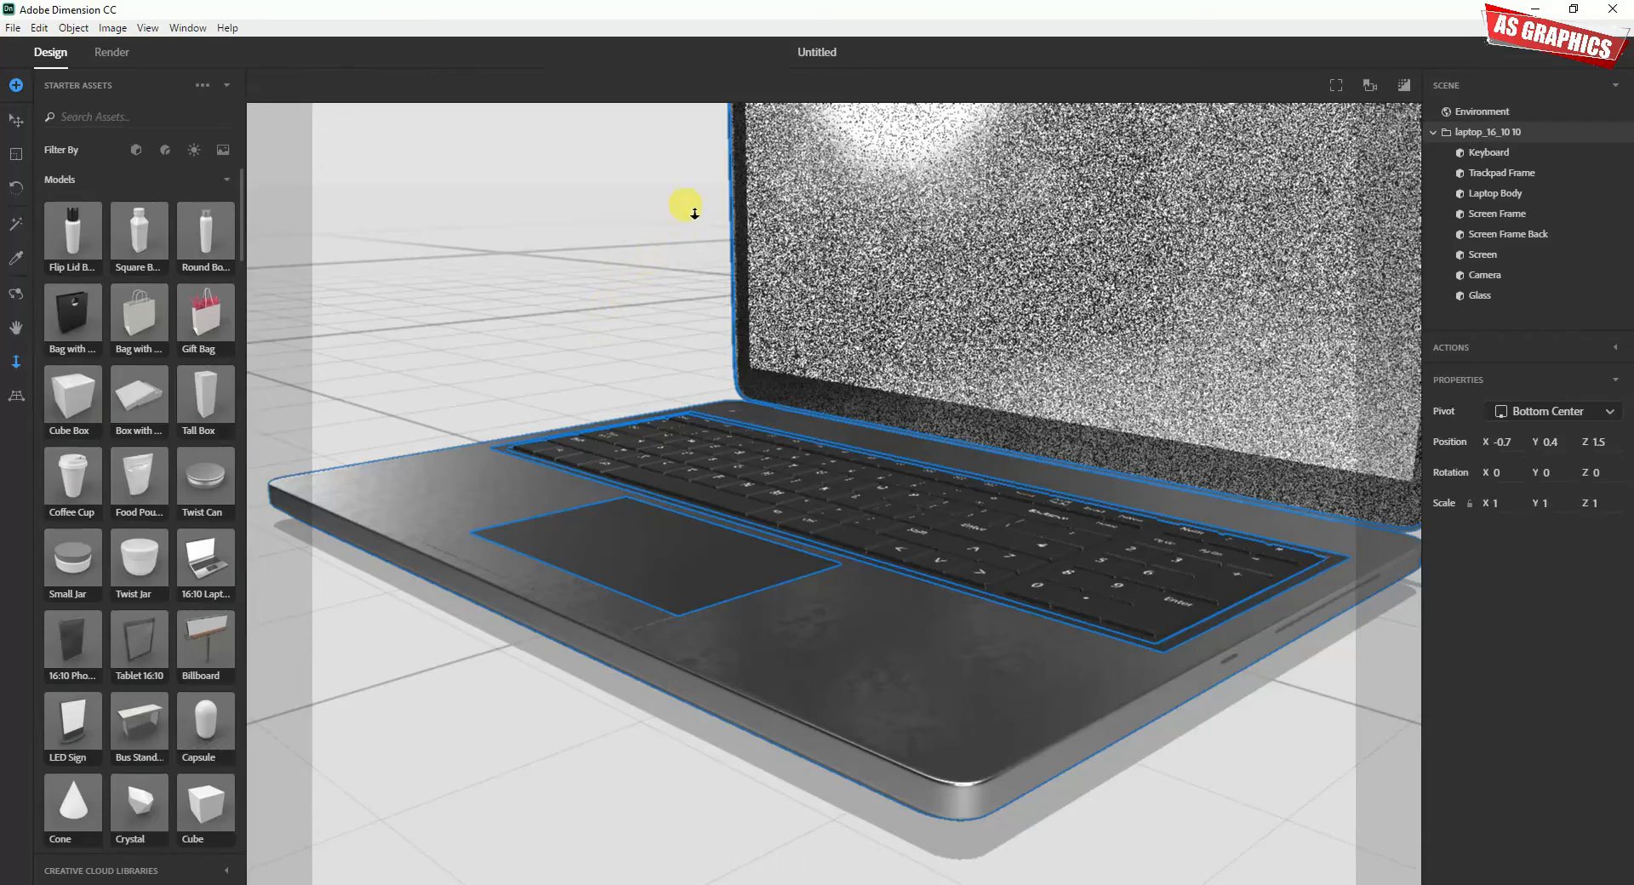
pyautogui.moveTo(685, 209); pyautogui.dragTo(798, 825)
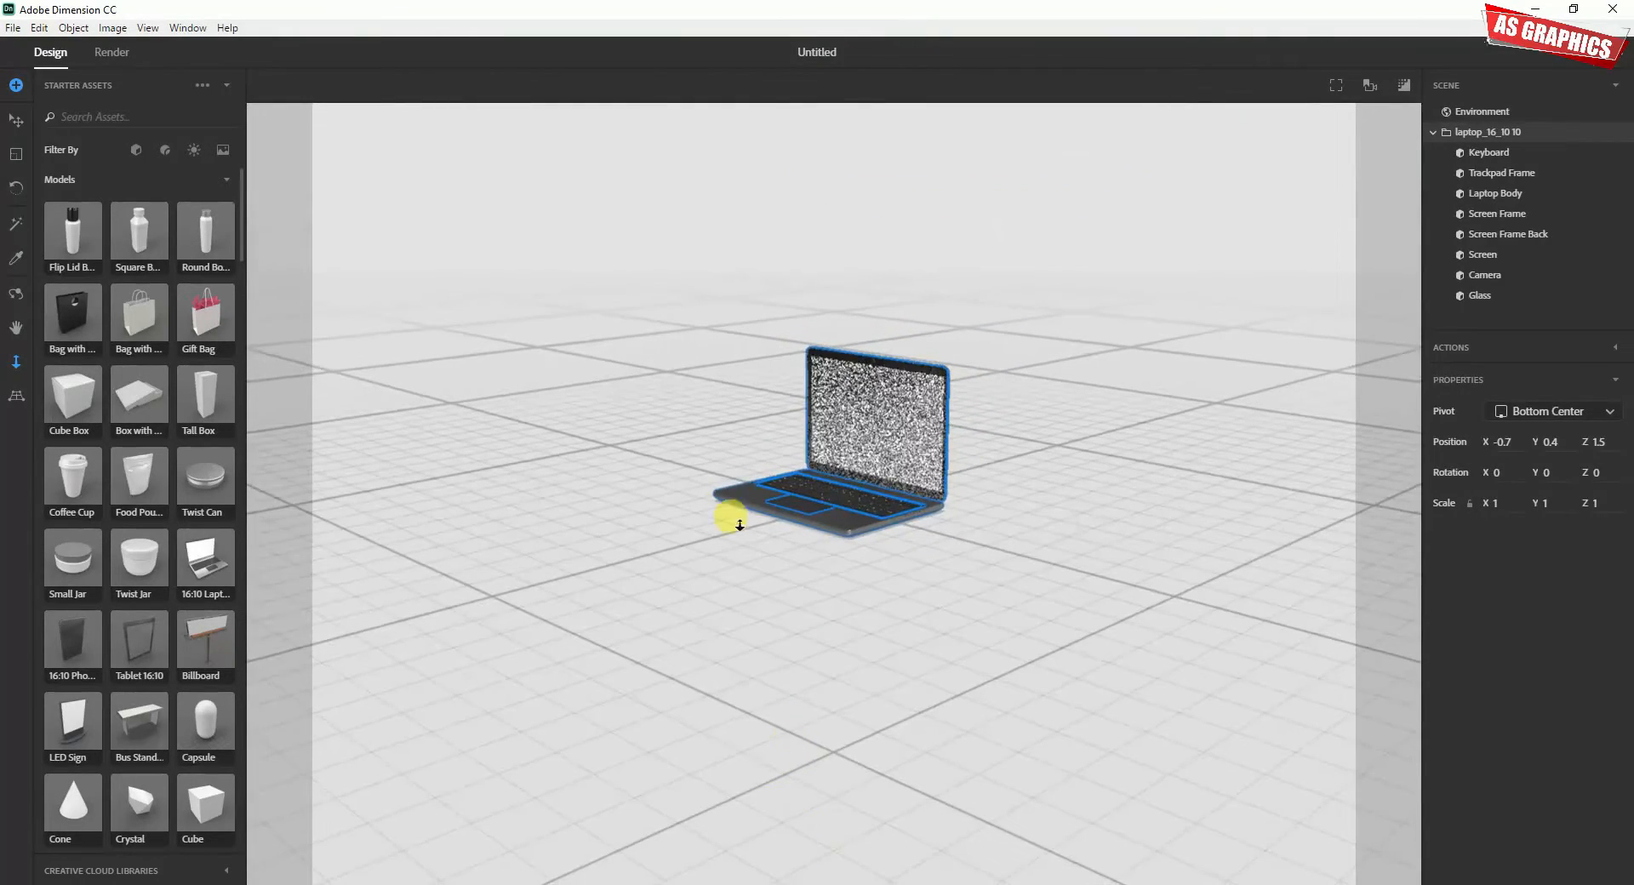
pyautogui.moveTo(725, 429); pyautogui.dragTo(730, 243)
pyautogui.moveTo(752, 603); pyautogui.dragTo(732, 189)
pyautogui.moveTo(696, 434); pyautogui.dragTo(712, 530)
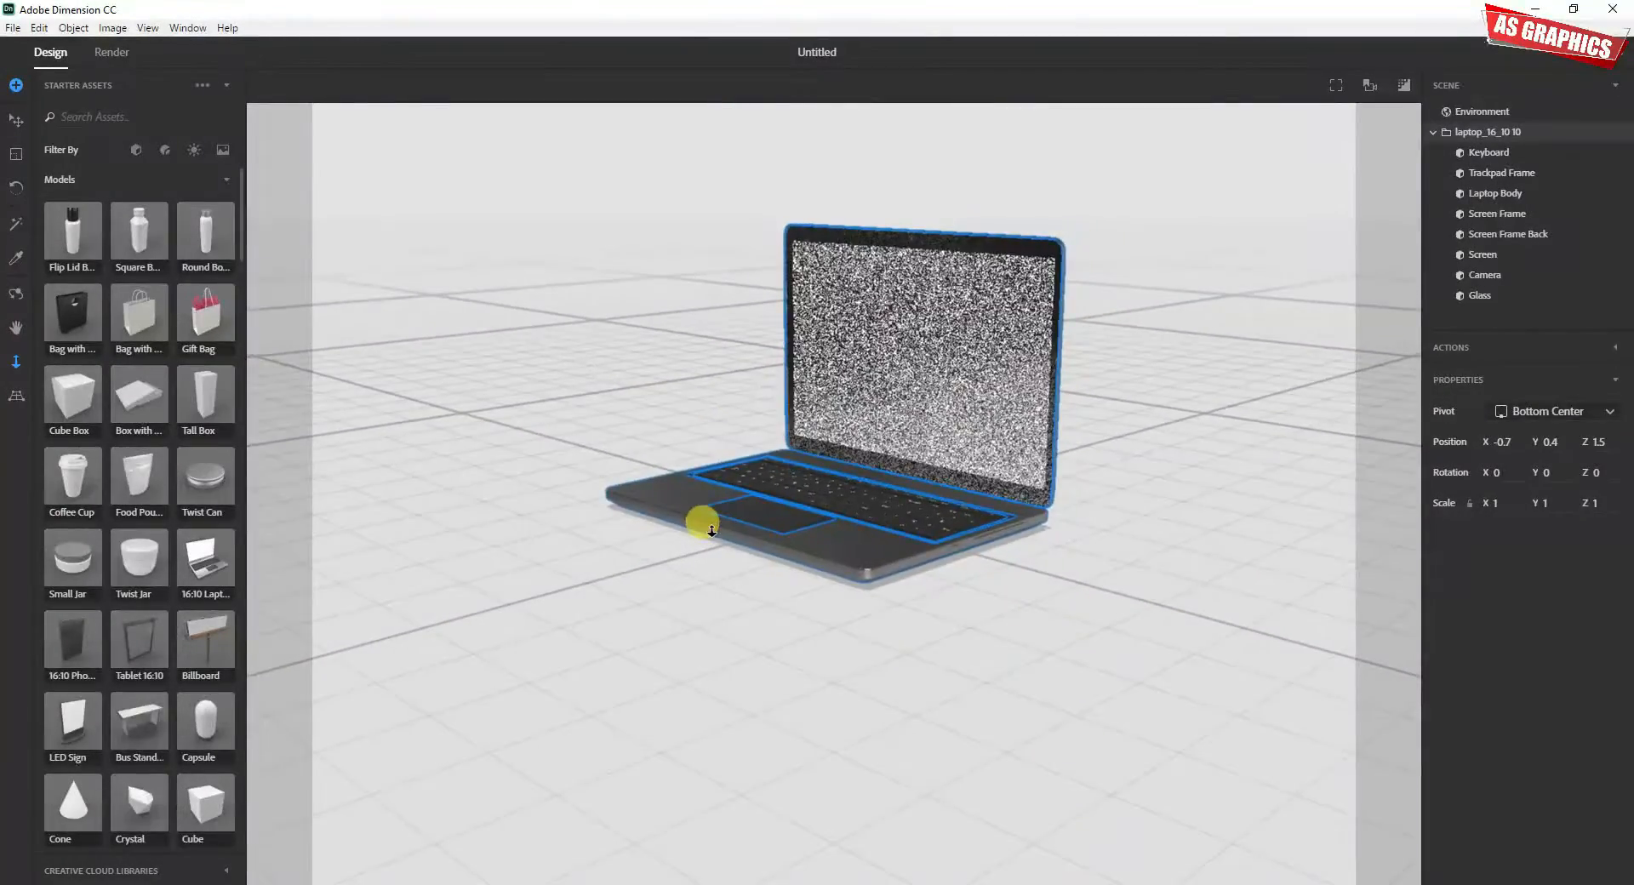
pyautogui.moveTo(712, 409); pyautogui.dragTo(693, 347)
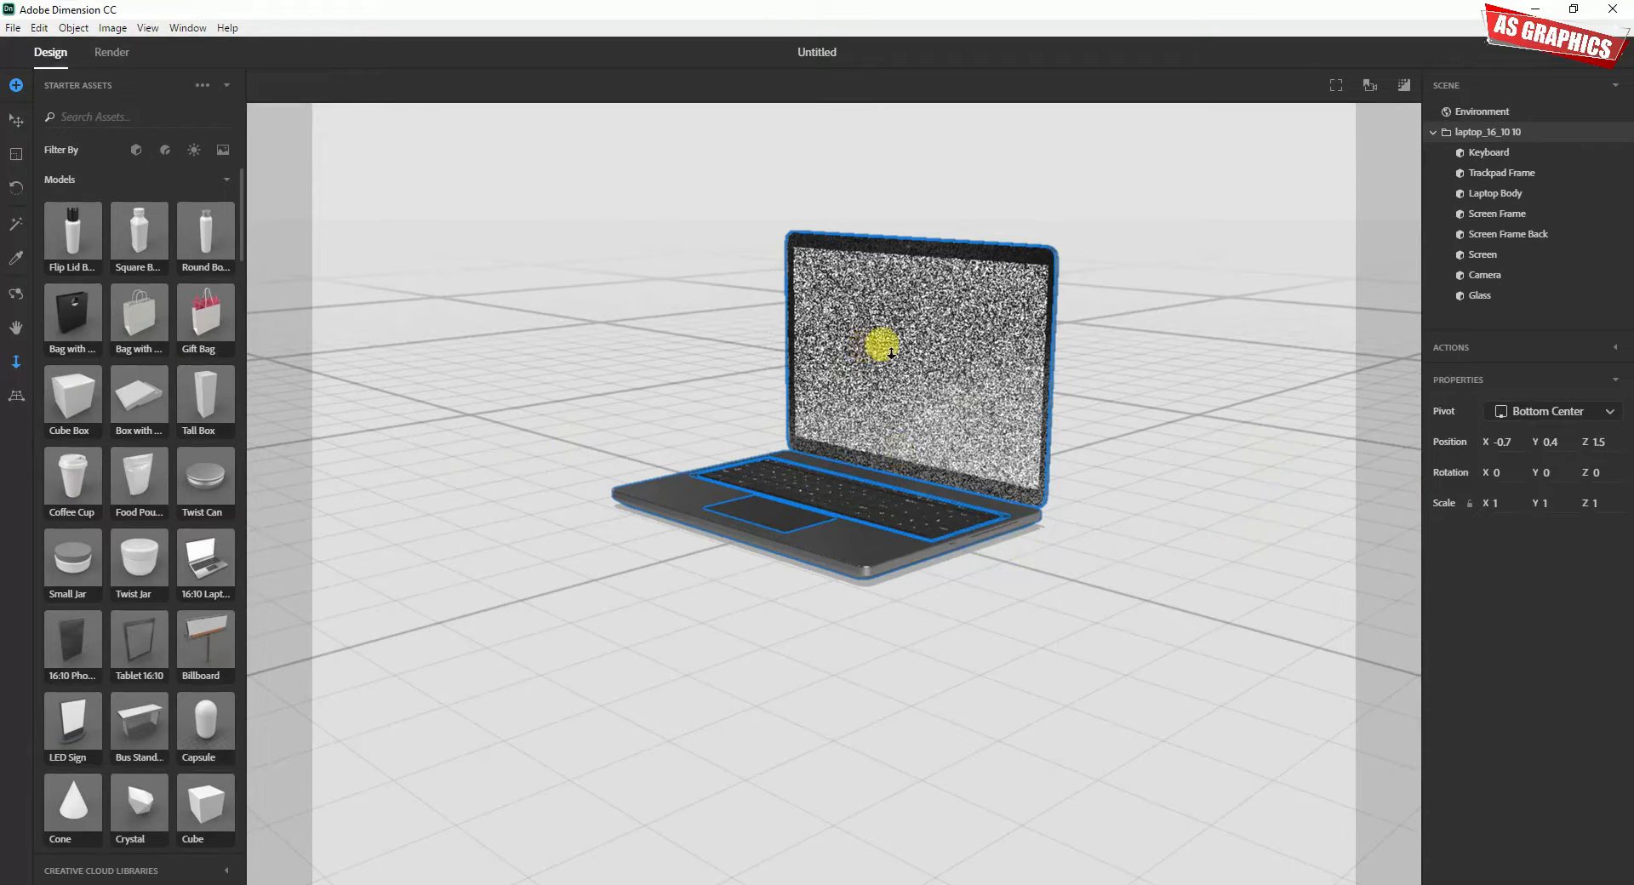
# Step: Move the laptop towards the rear right of the ground plane, to about X -23.5, Z -77.8
pyautogui.click(16, 121)
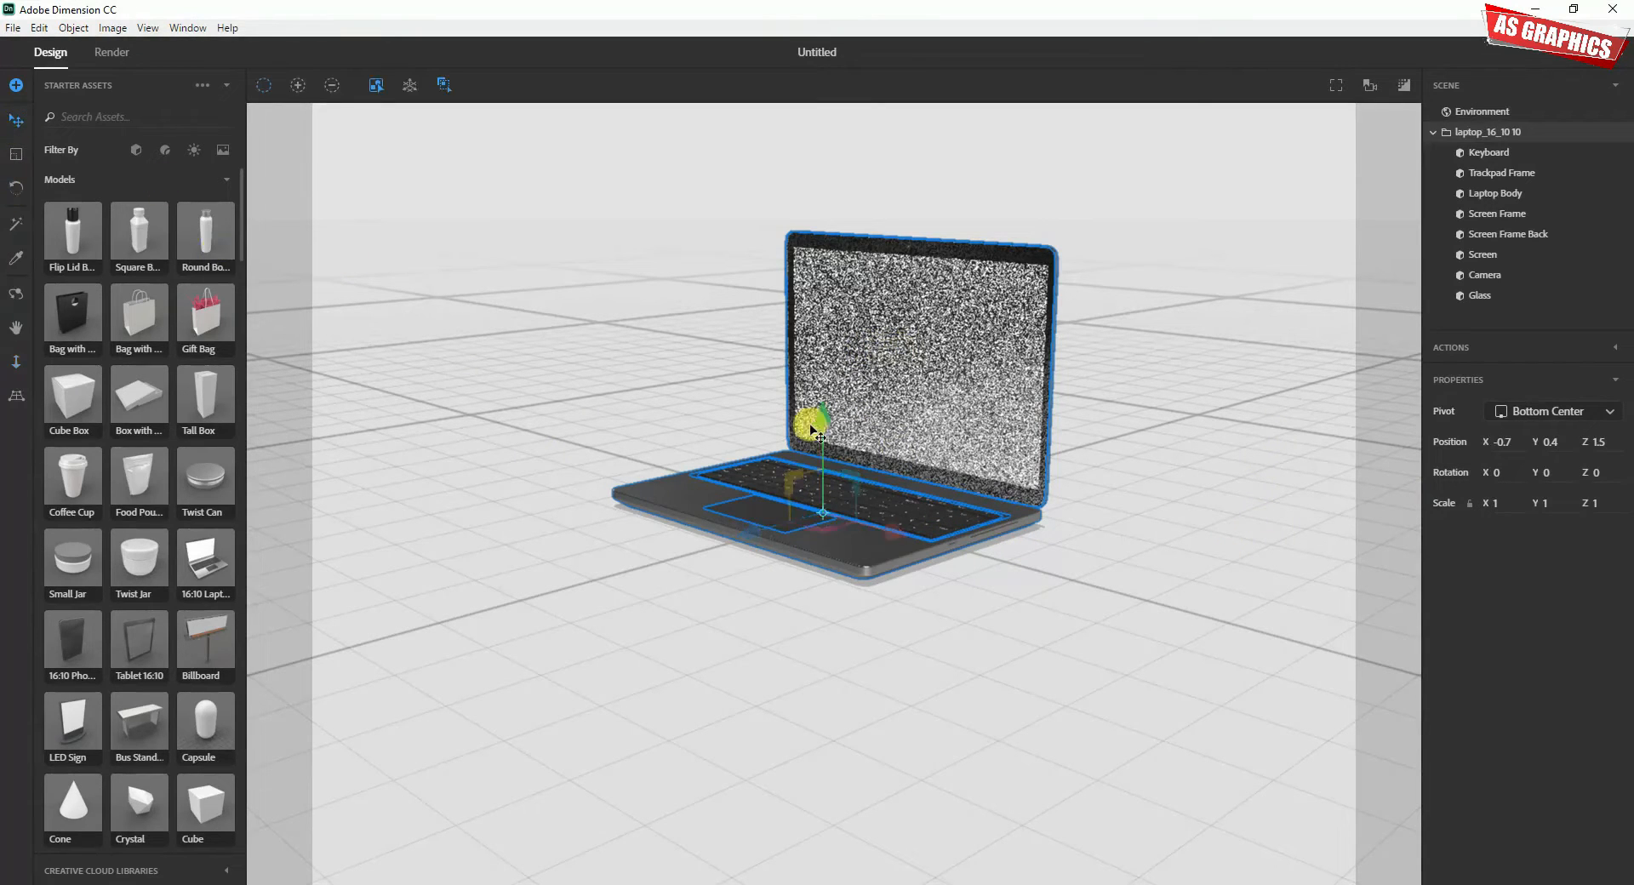
pyautogui.moveTo(894, 358); pyautogui.dragTo(800, 443)
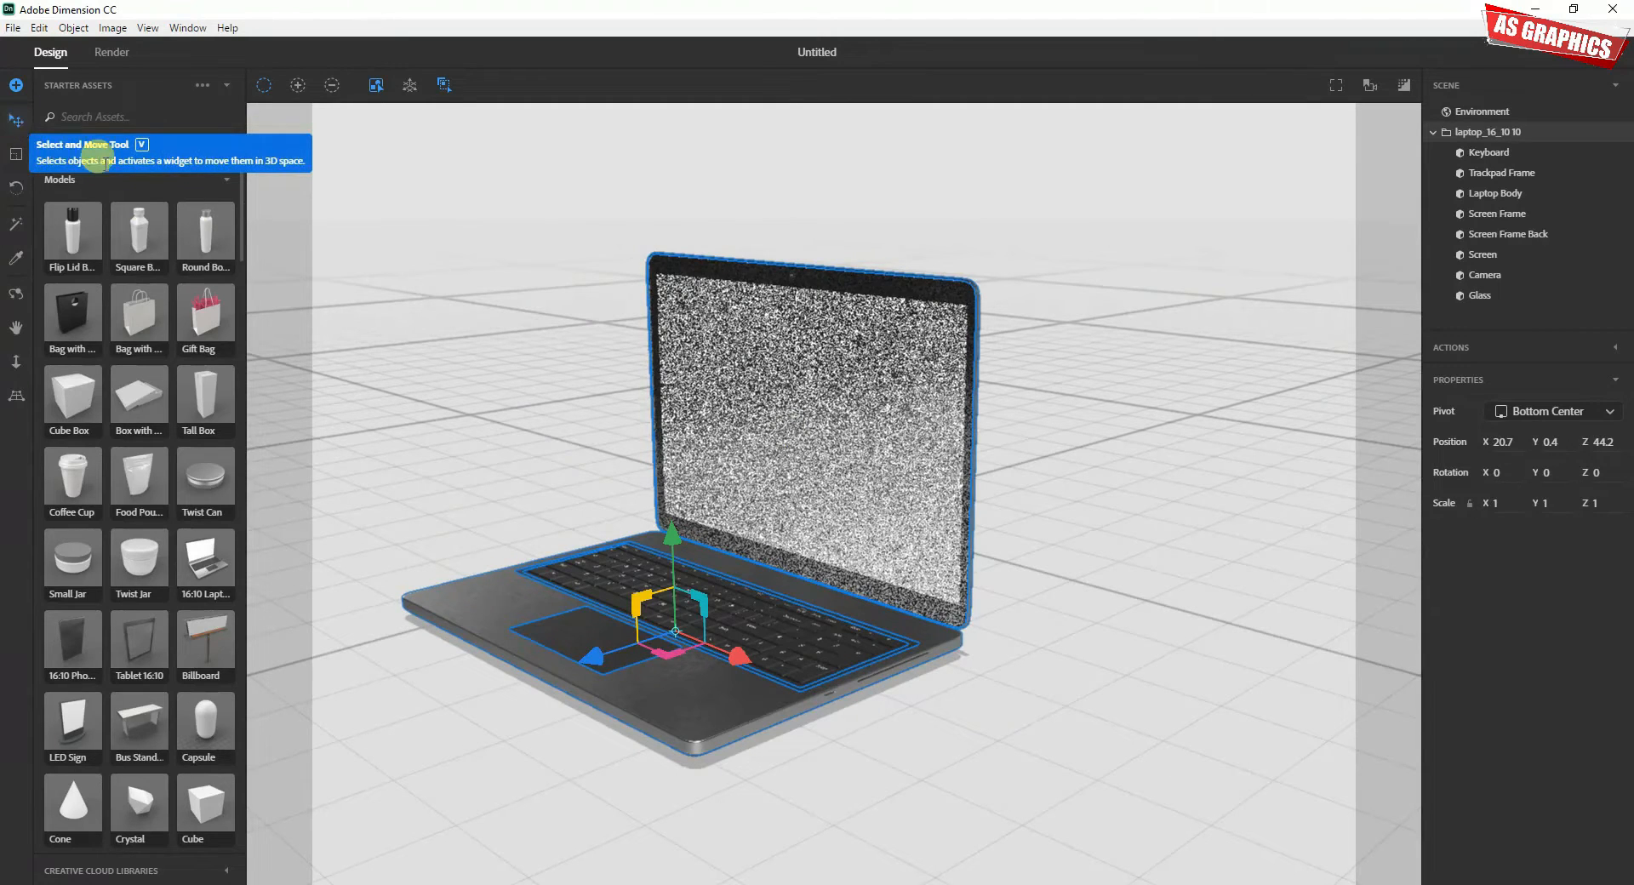
pyautogui.moveTo(847, 525); pyautogui.dragTo(1099, 327)
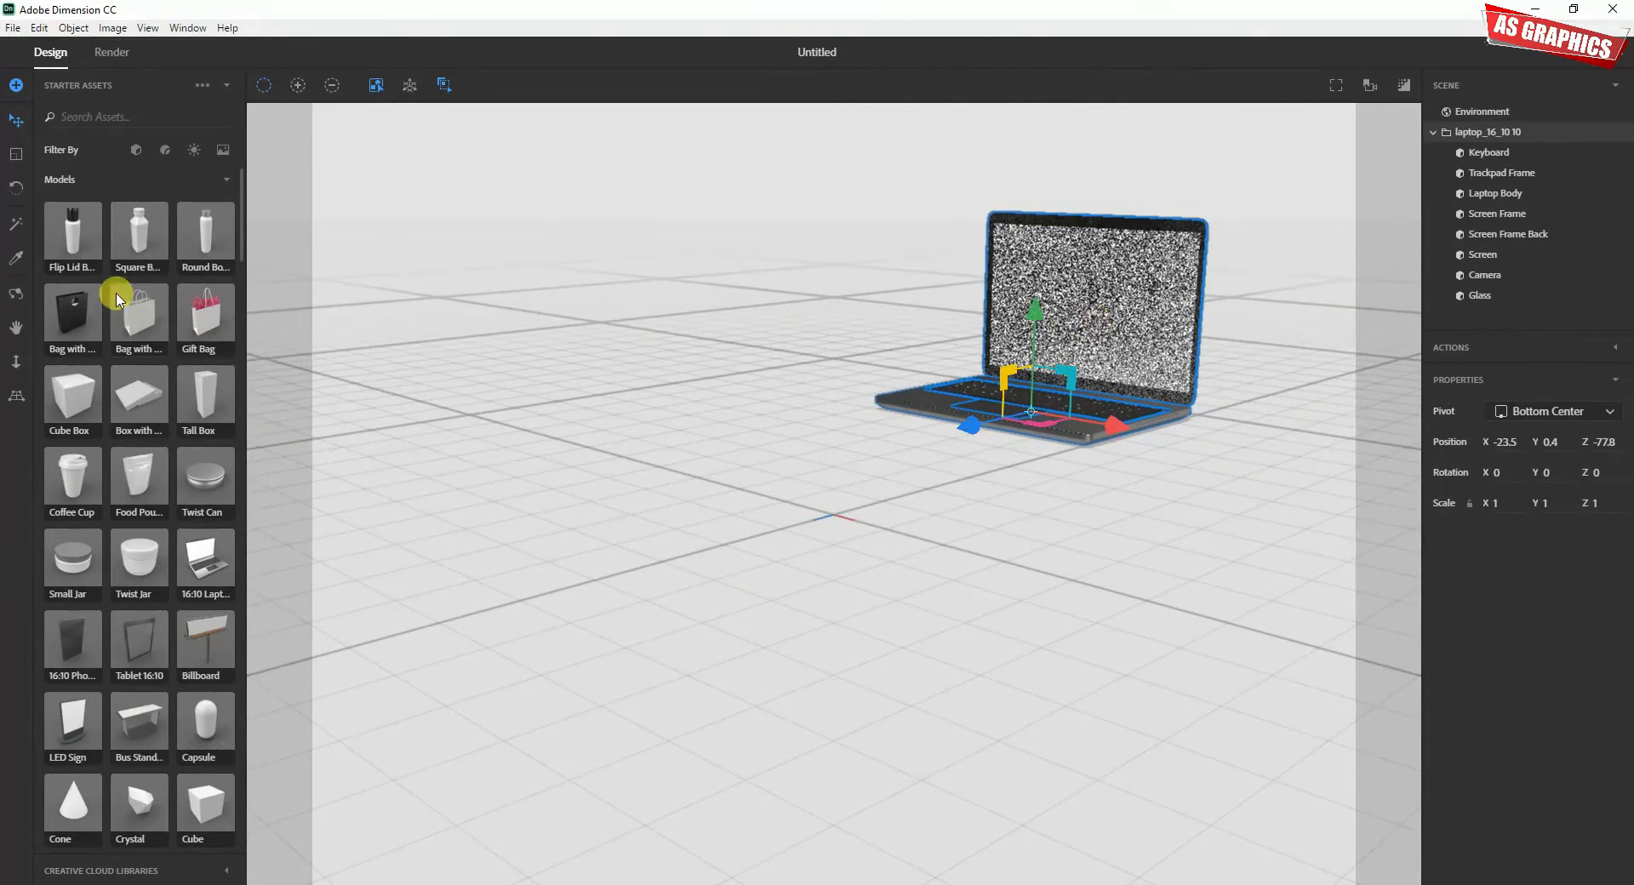
# Step: Place a Square Bottle at the scene's origin and a Round Bottle at the far left, about X -166.9, Z 2.7
pyautogui.moveTo(143, 235); pyautogui.dragTo(836, 516)
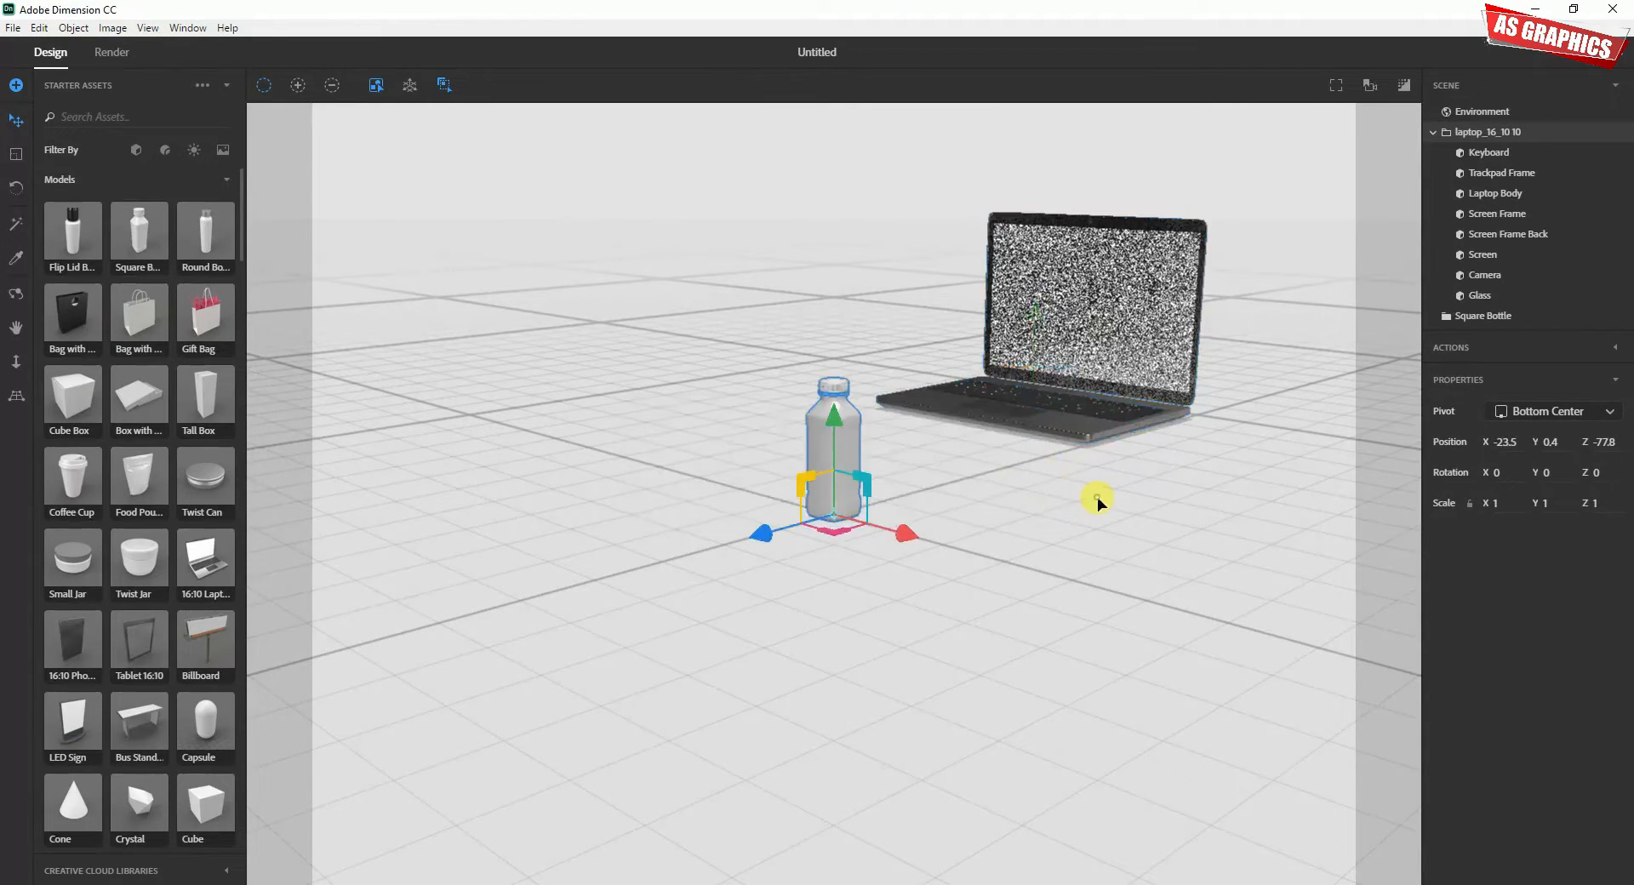
pyautogui.click(1097, 498)
pyautogui.click(993, 421)
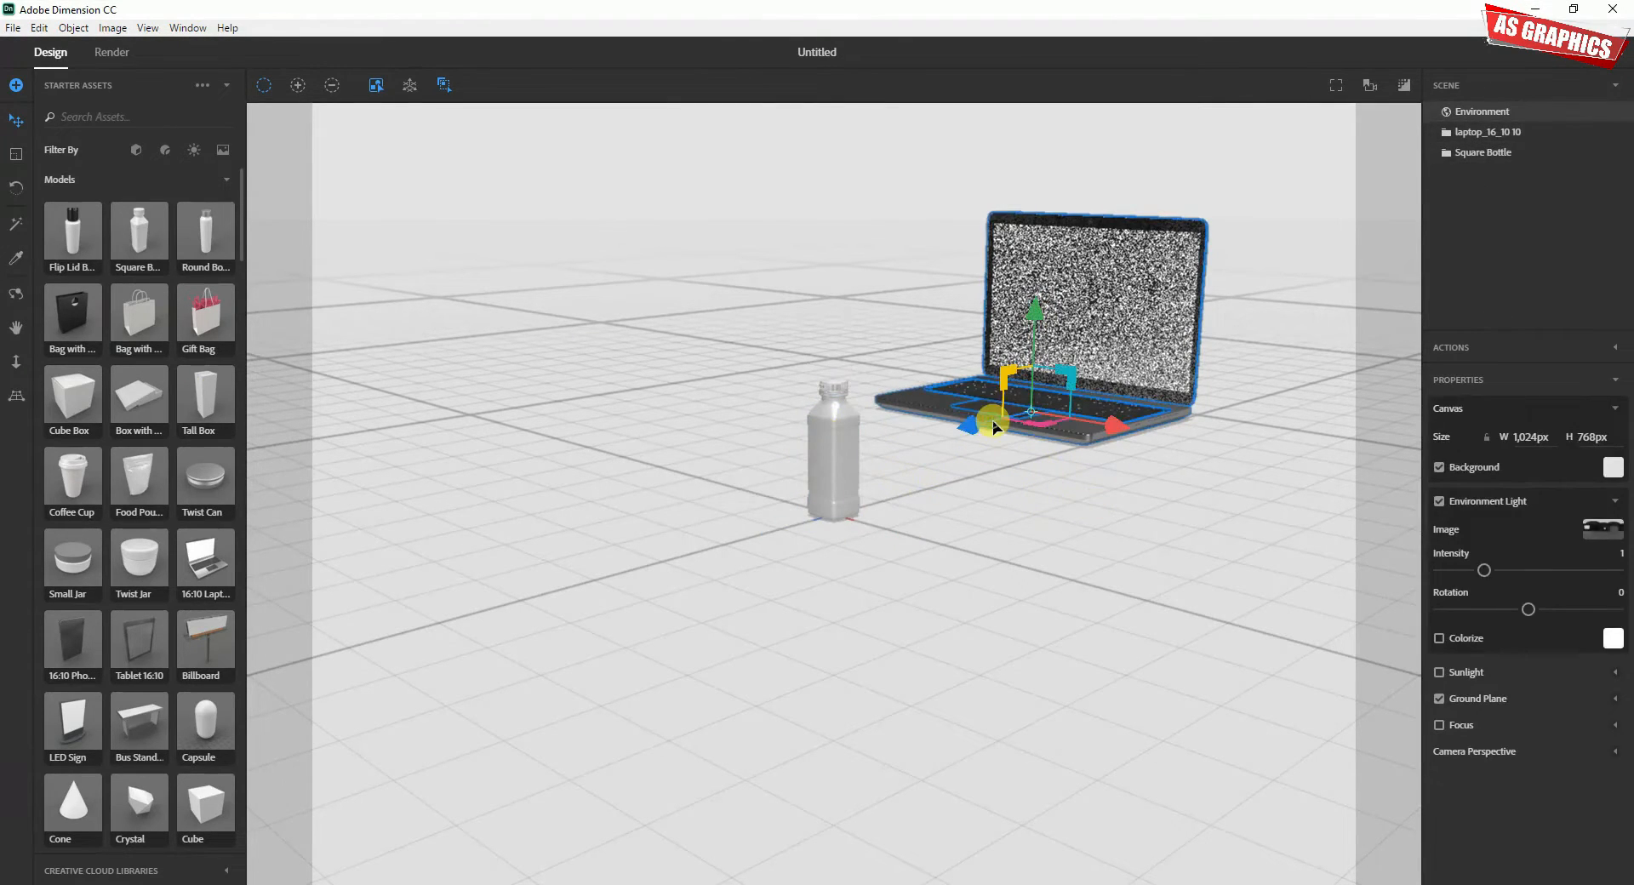
pyautogui.click(820, 436)
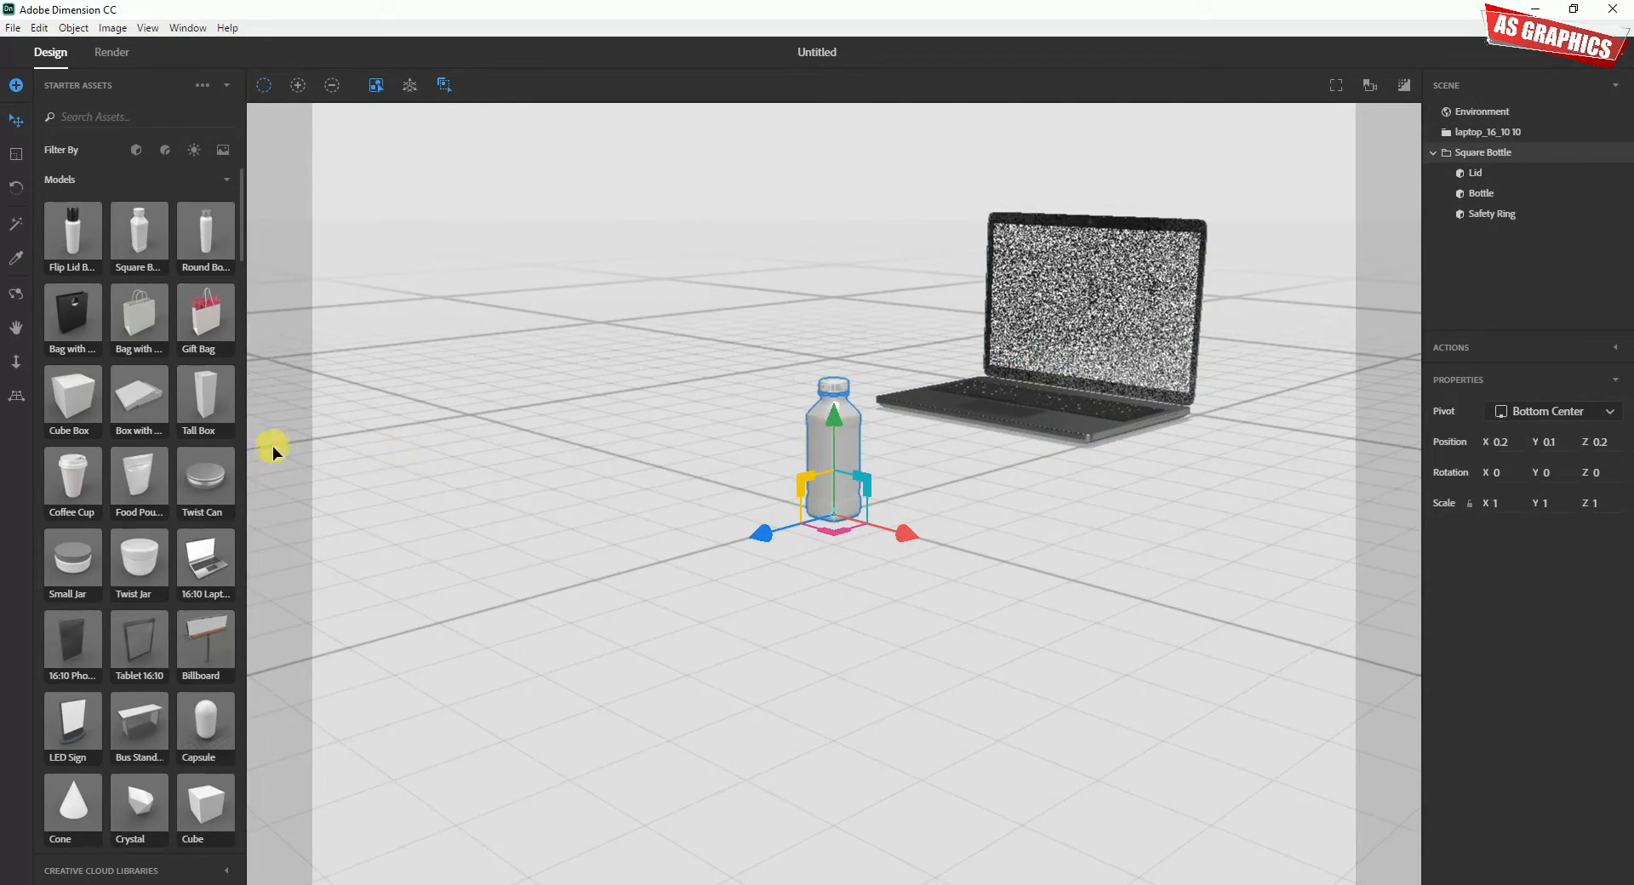
pyautogui.moveTo(207, 224); pyautogui.dragTo(312, 380)
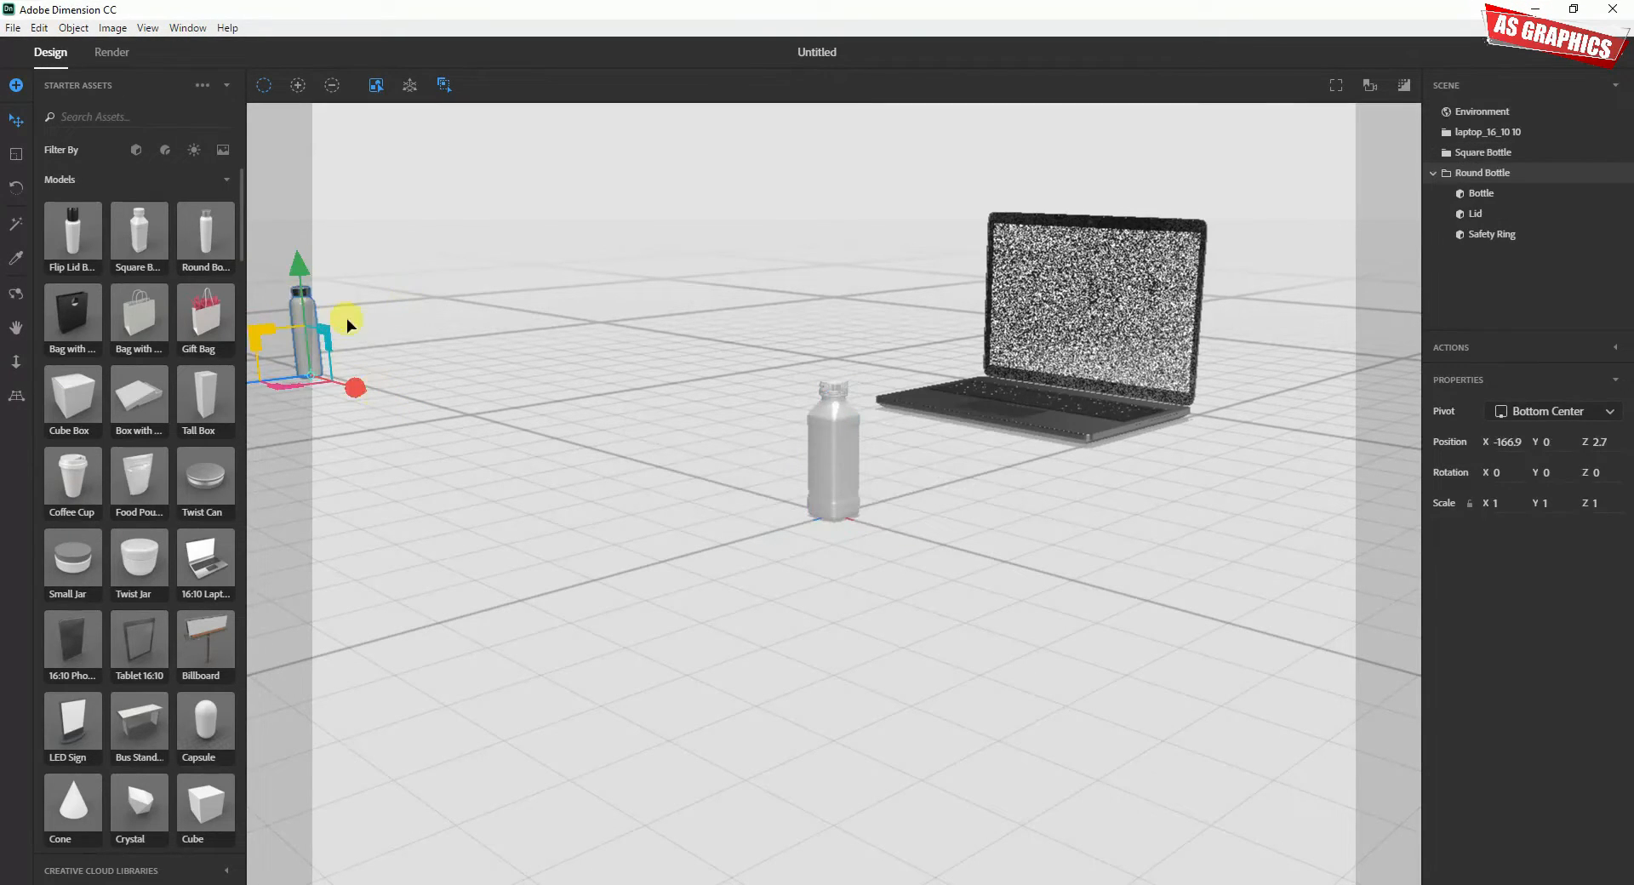
pyautogui.click(432, 320)
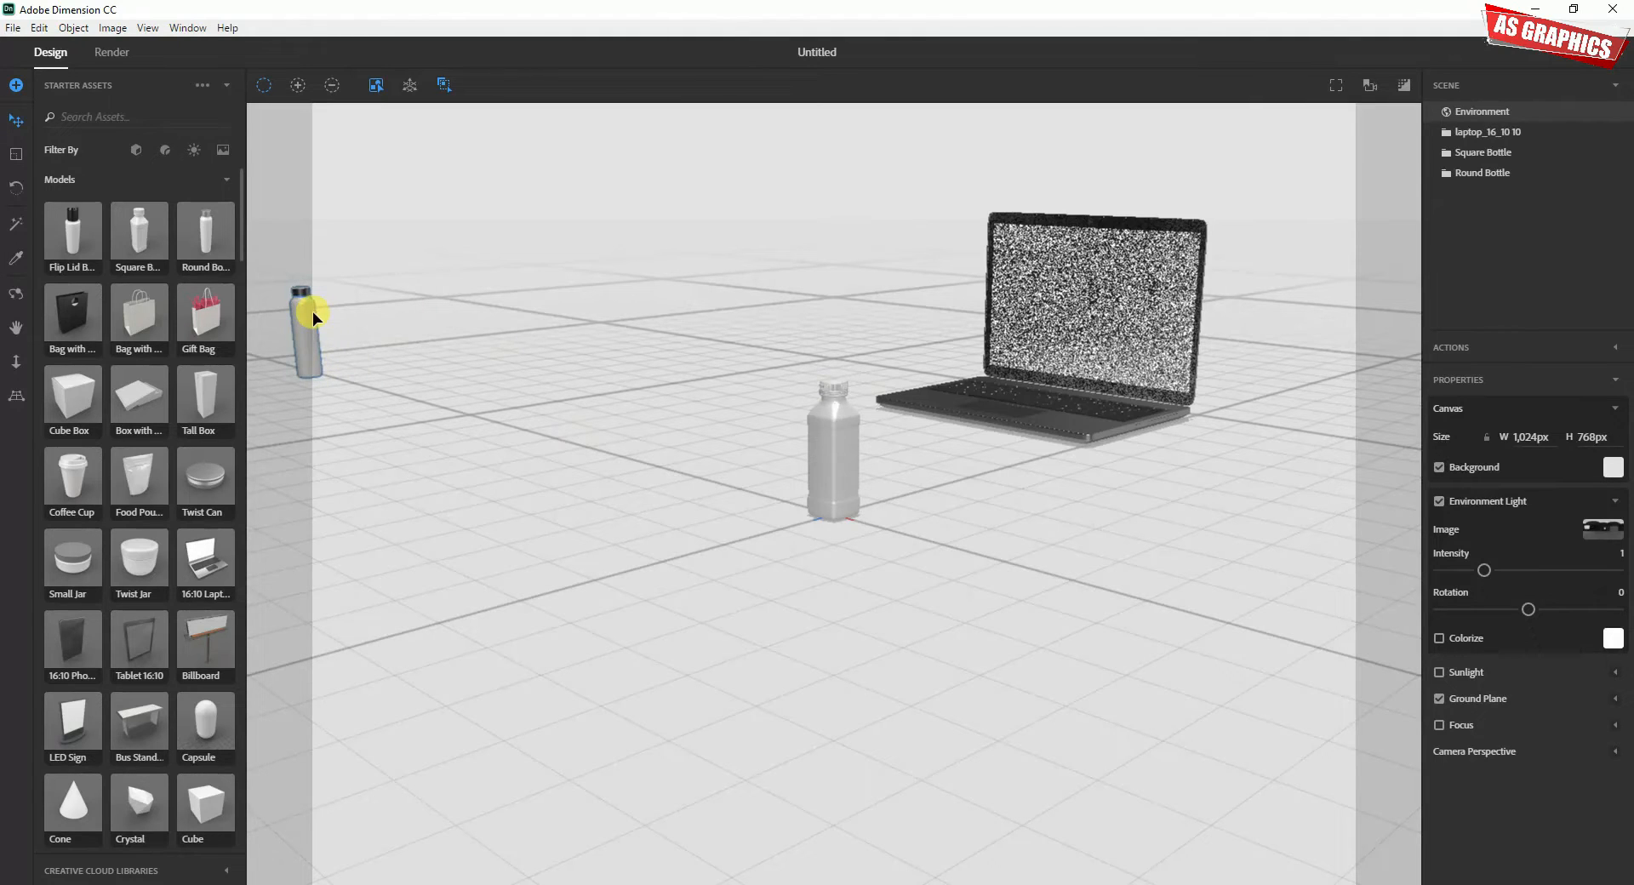
# Step: Pan and dolly the camera so both bottles and the laptop are framed inside the canvas
pyautogui.click(17, 330)
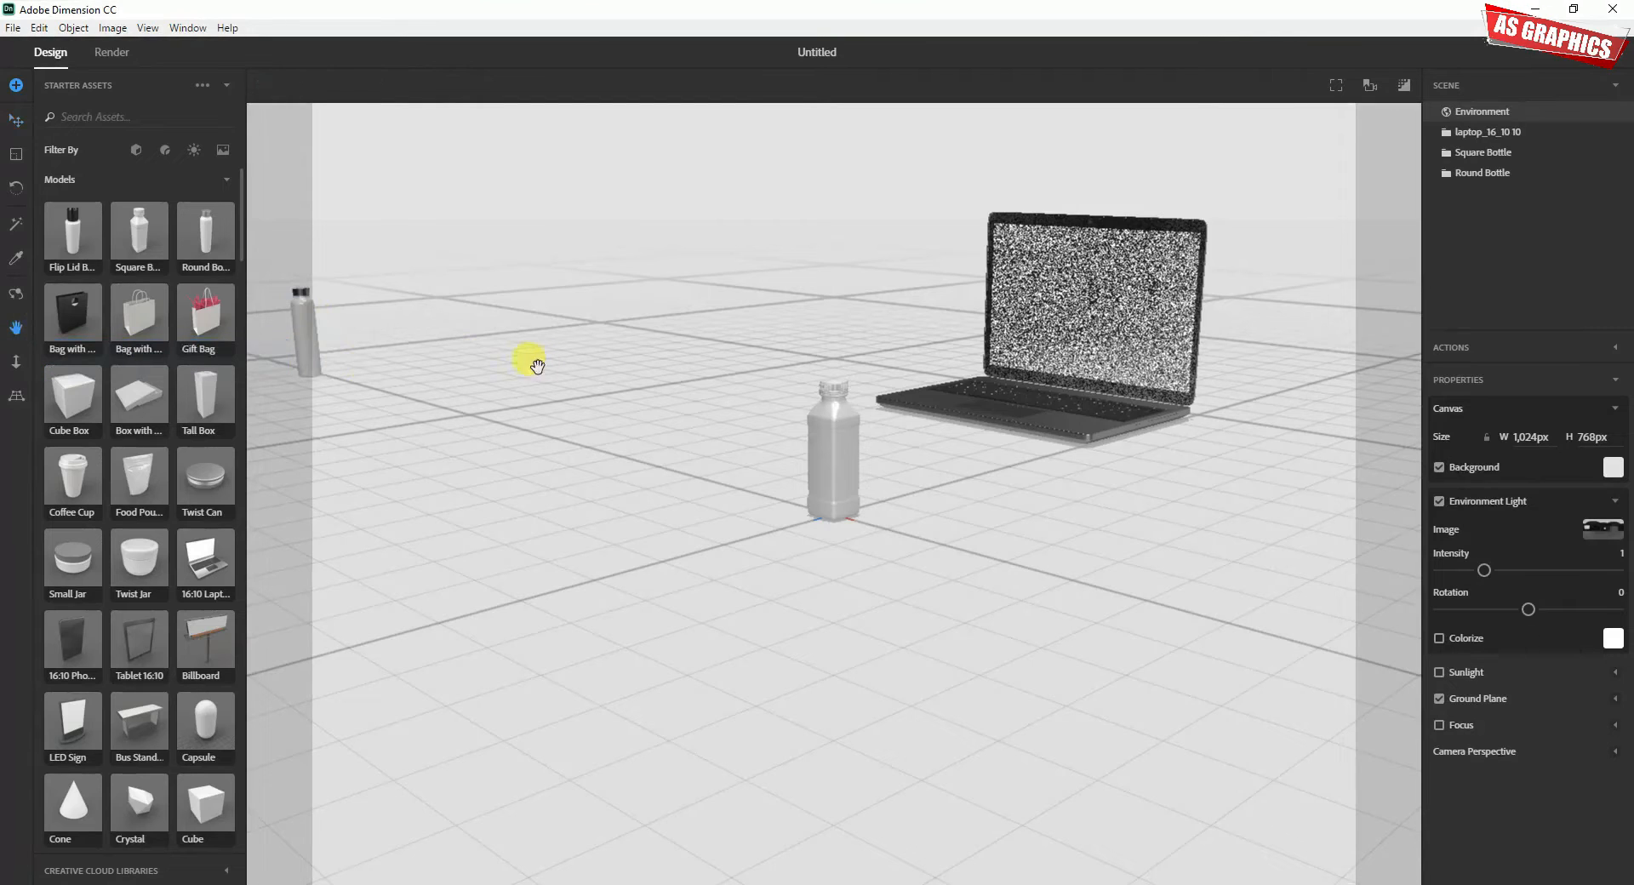
pyautogui.moveTo(335, 343); pyautogui.dragTo(341, 441)
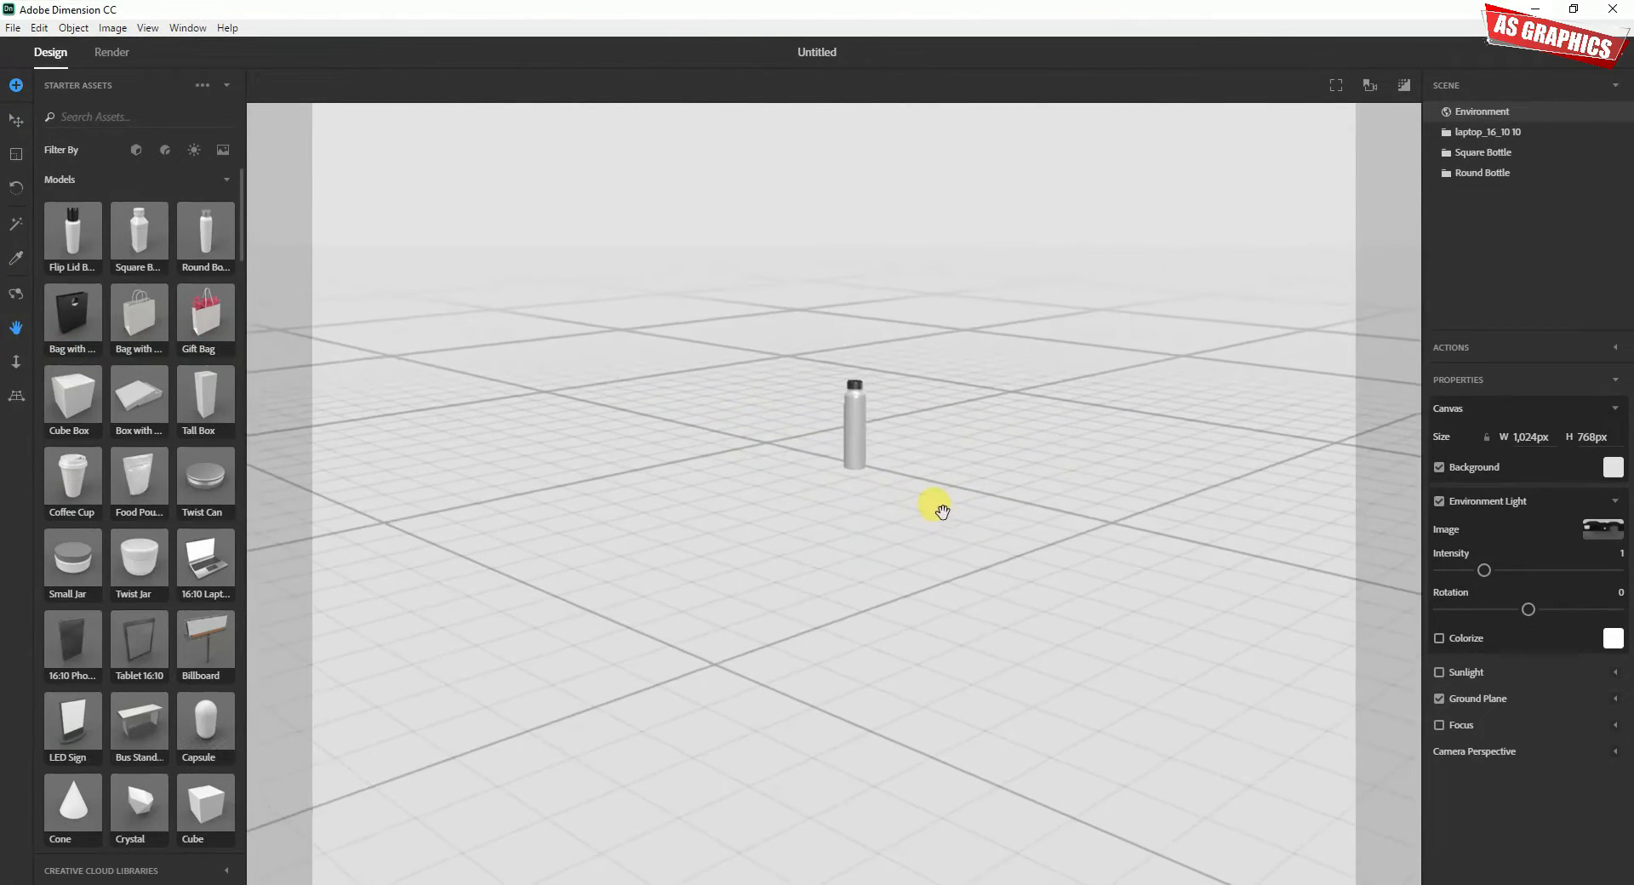
pyautogui.moveTo(1153, 390); pyautogui.dragTo(1166, 349)
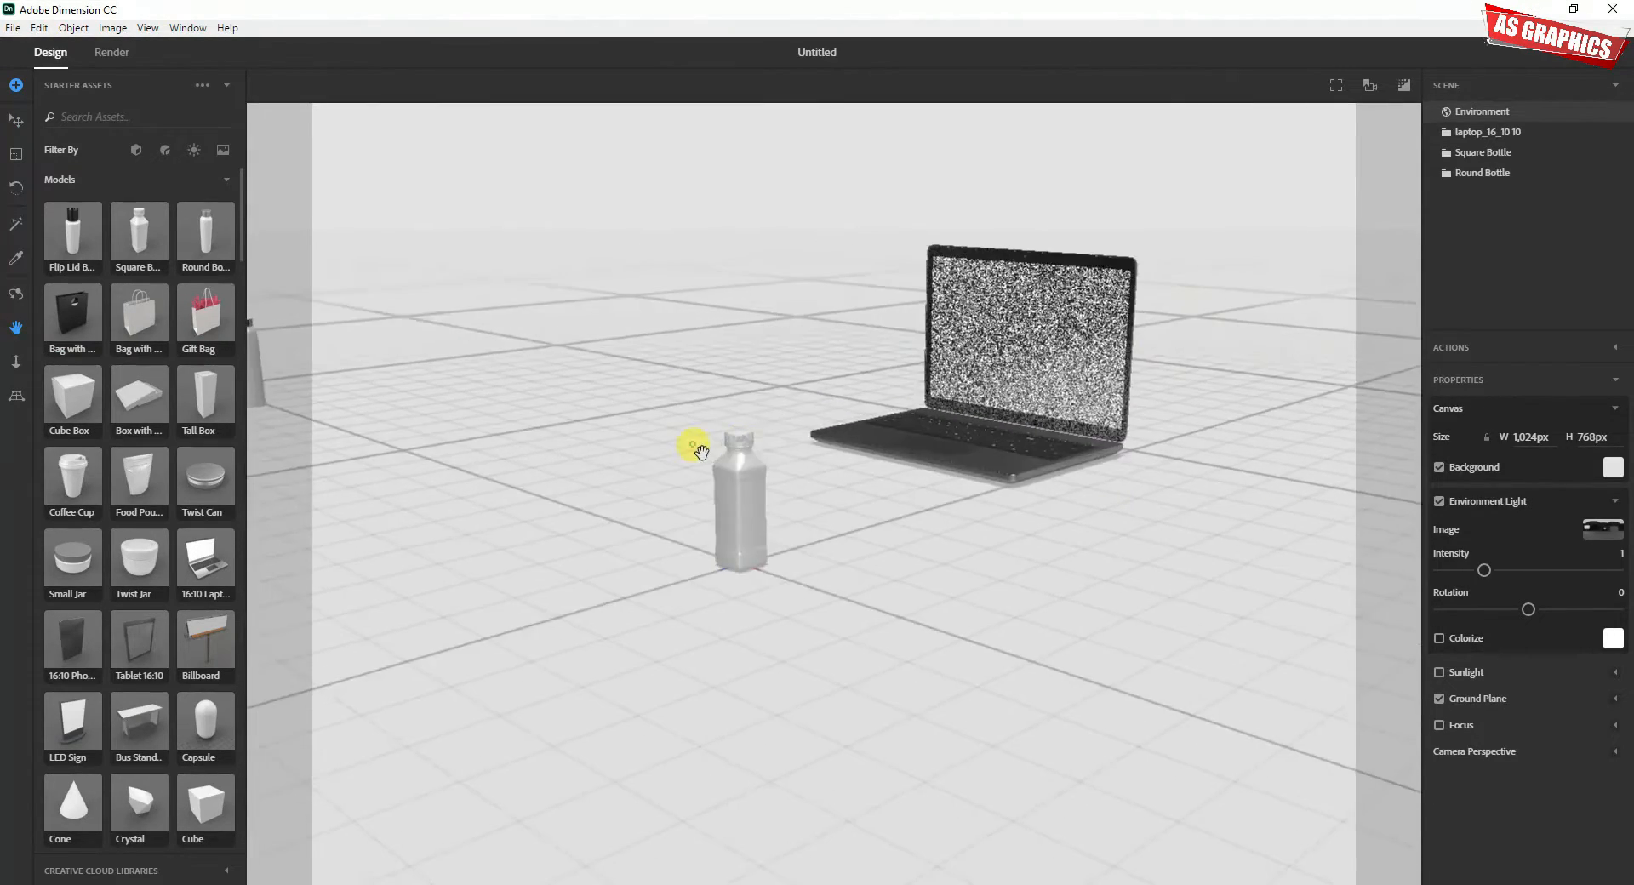
pyautogui.moveTo(689, 445); pyautogui.dragTo(910, 483)
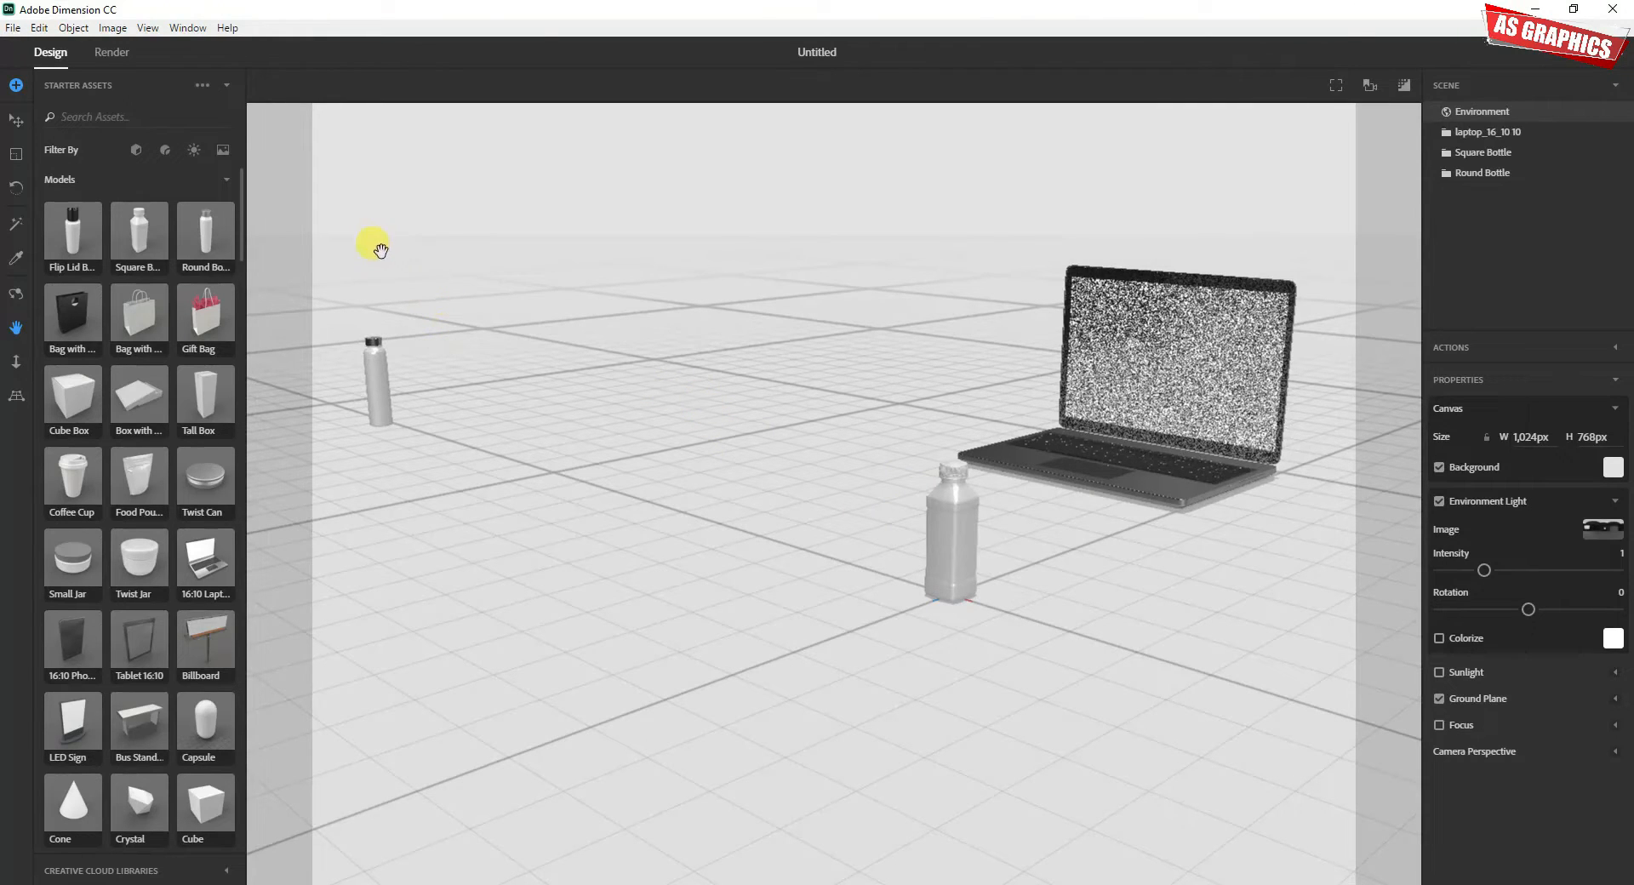
pyautogui.click(16, 368)
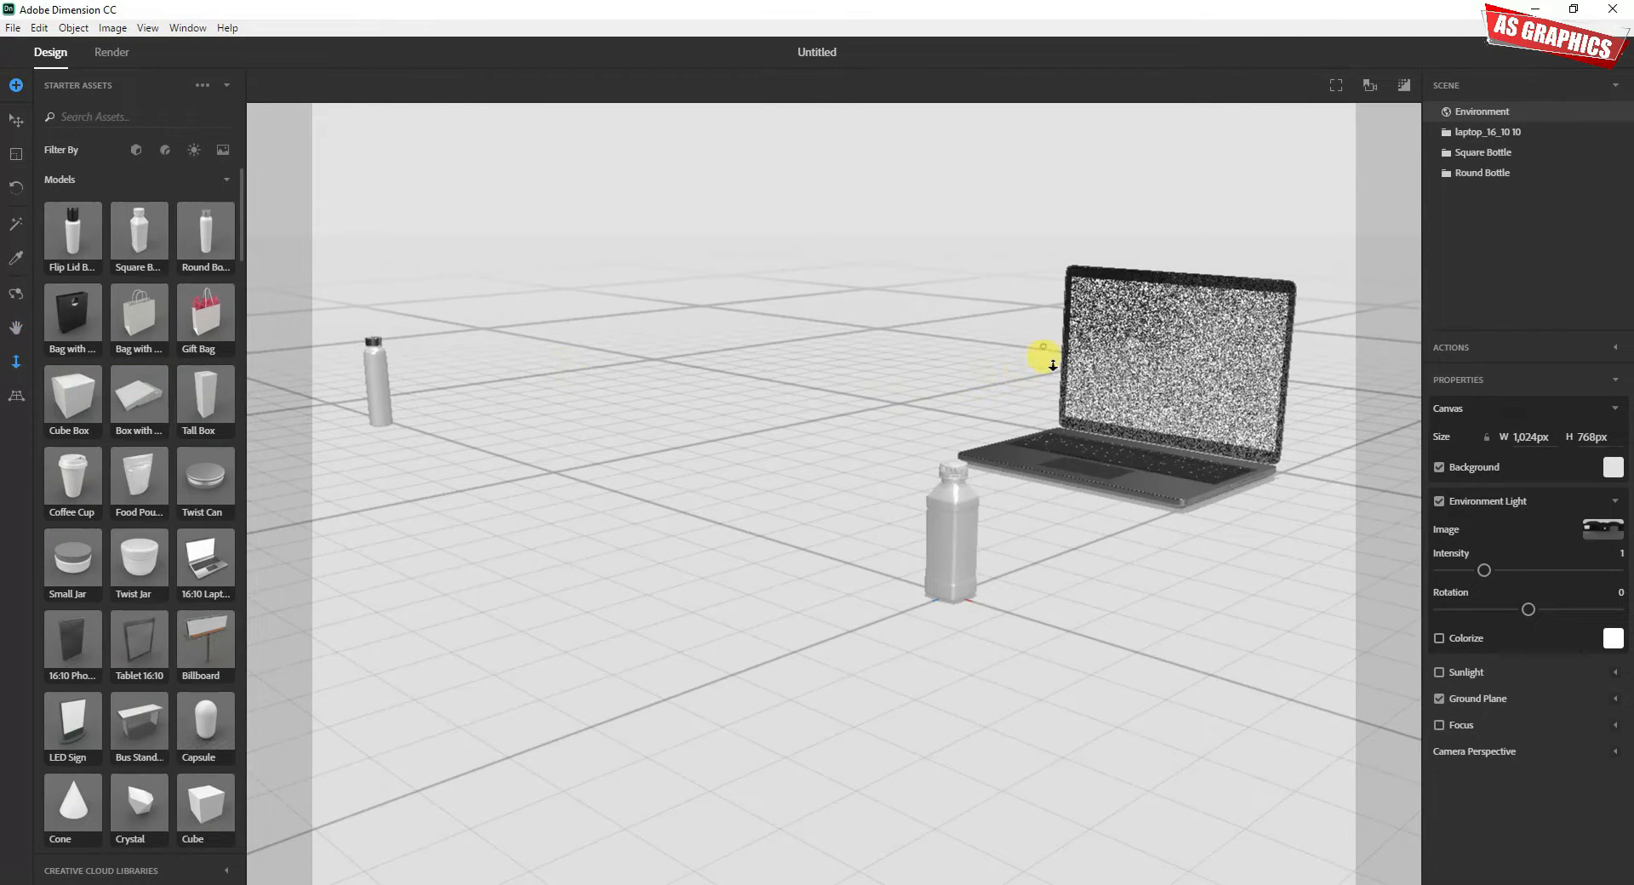
pyautogui.moveTo(1053, 364); pyautogui.dragTo(1067, 410)
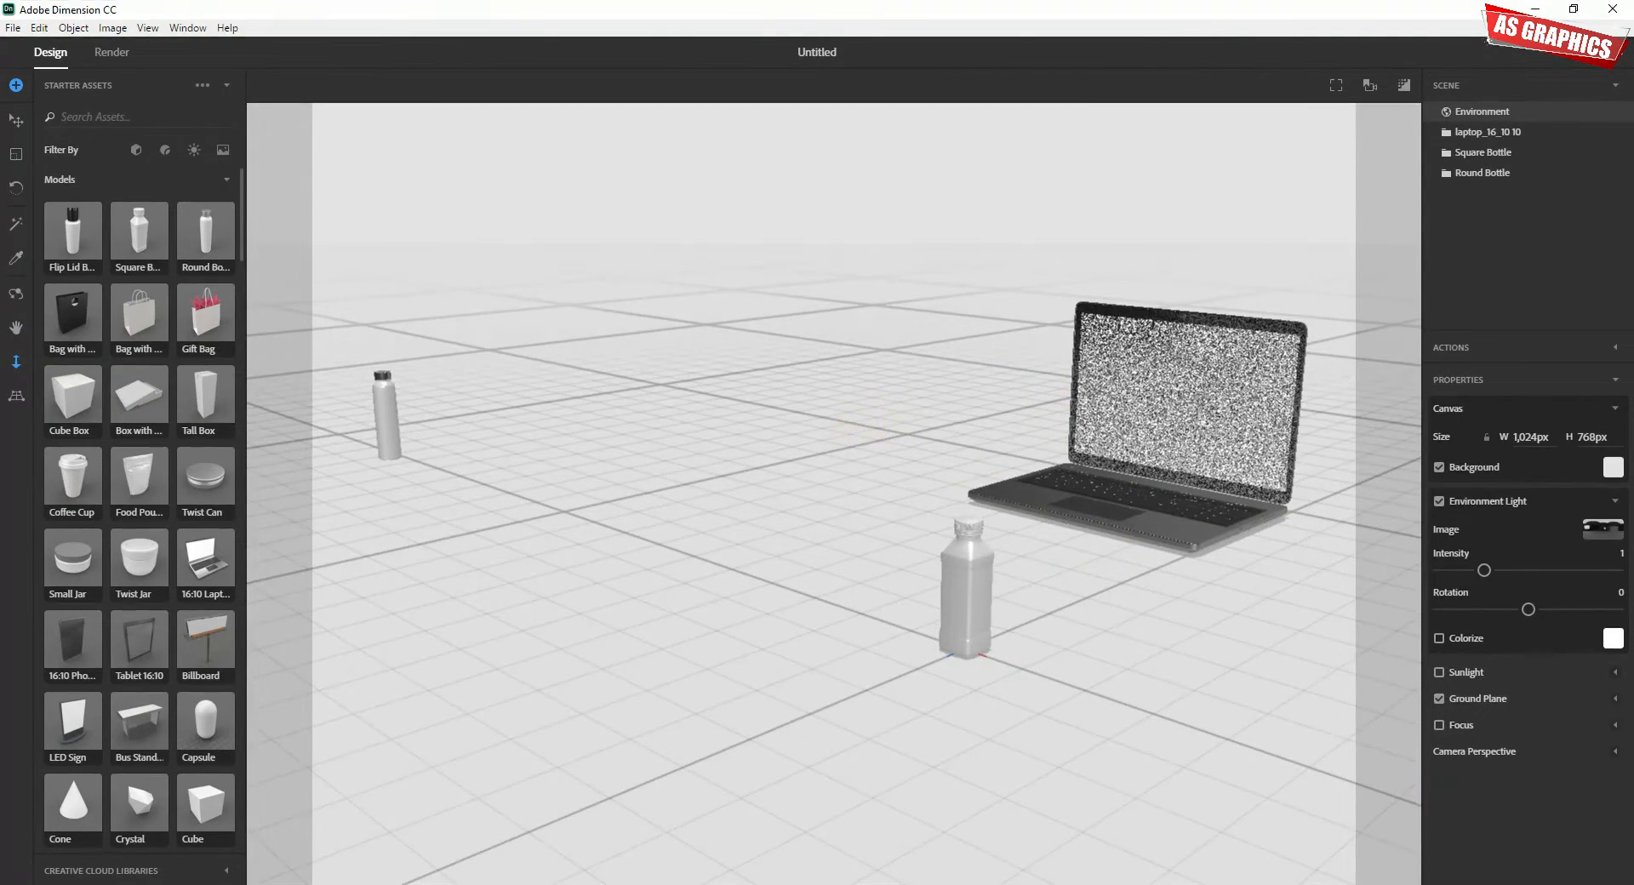
pyautogui.click(1443, 884)
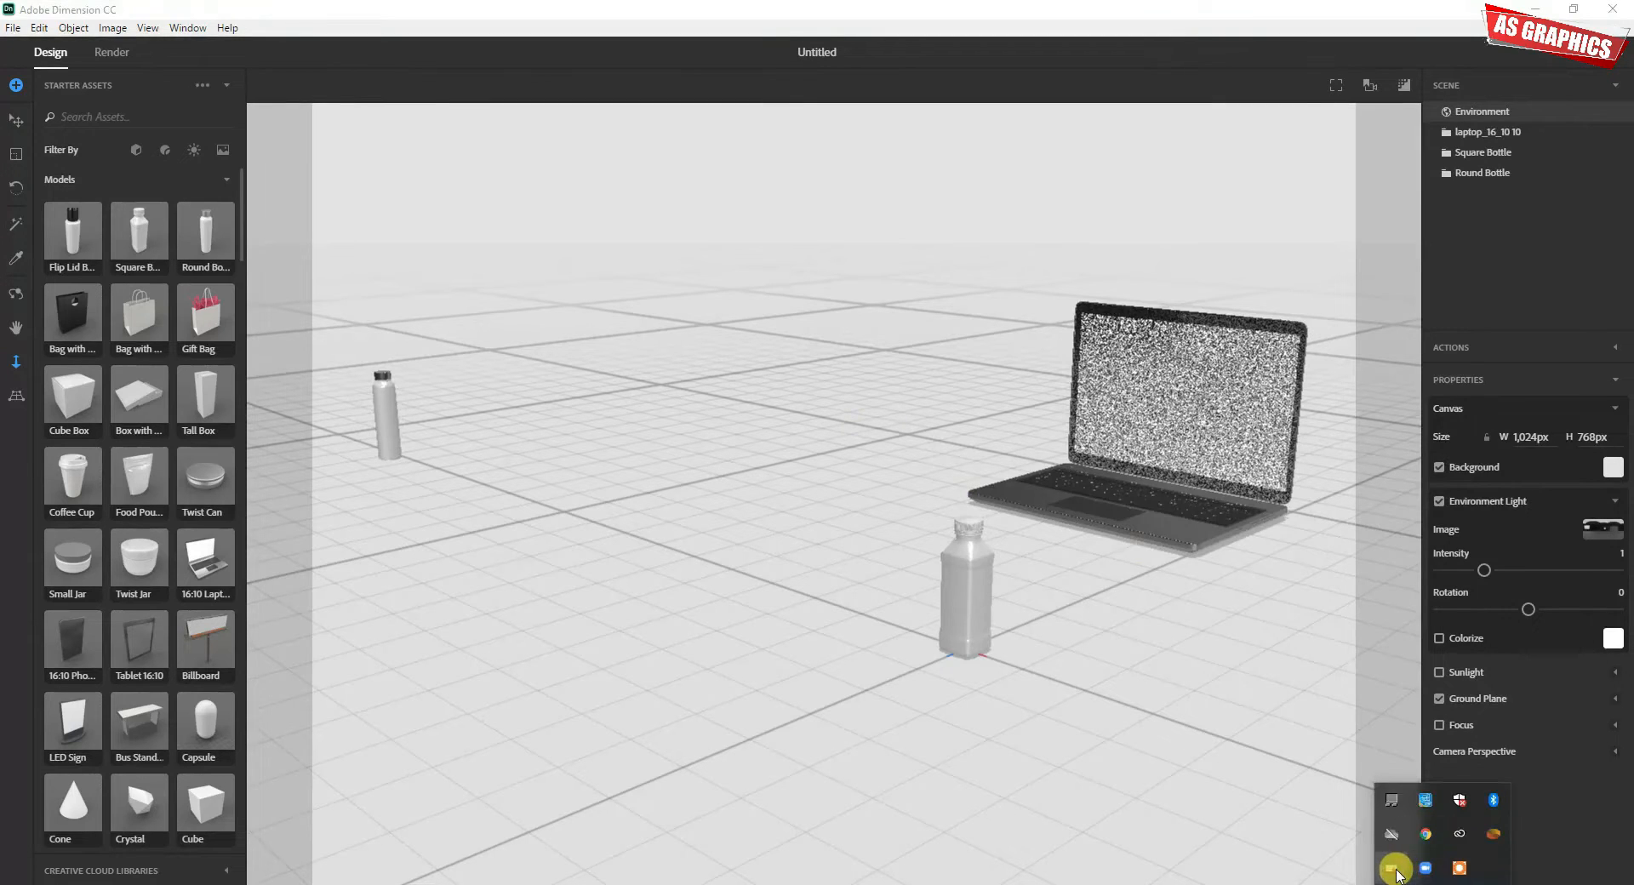
pyautogui.click(1393, 867)
pyautogui.click(1198, 626)
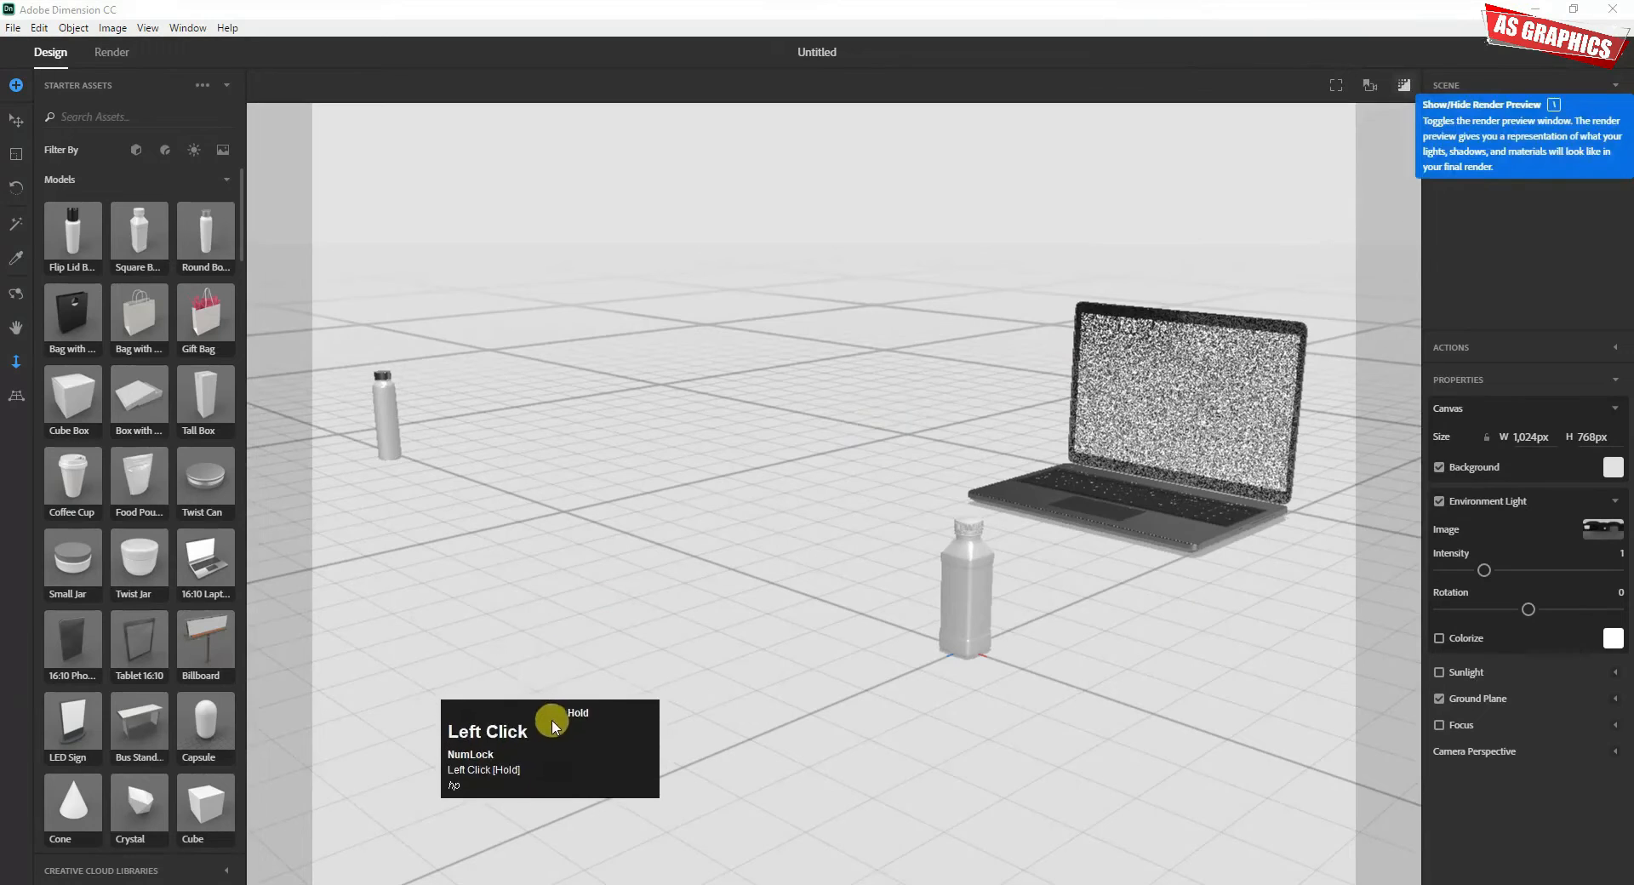
pyautogui.moveTo(468, 755); pyautogui.dragTo(116, 801)
pyautogui.moveTo(602, 727); pyautogui.dragTo(615, 739)
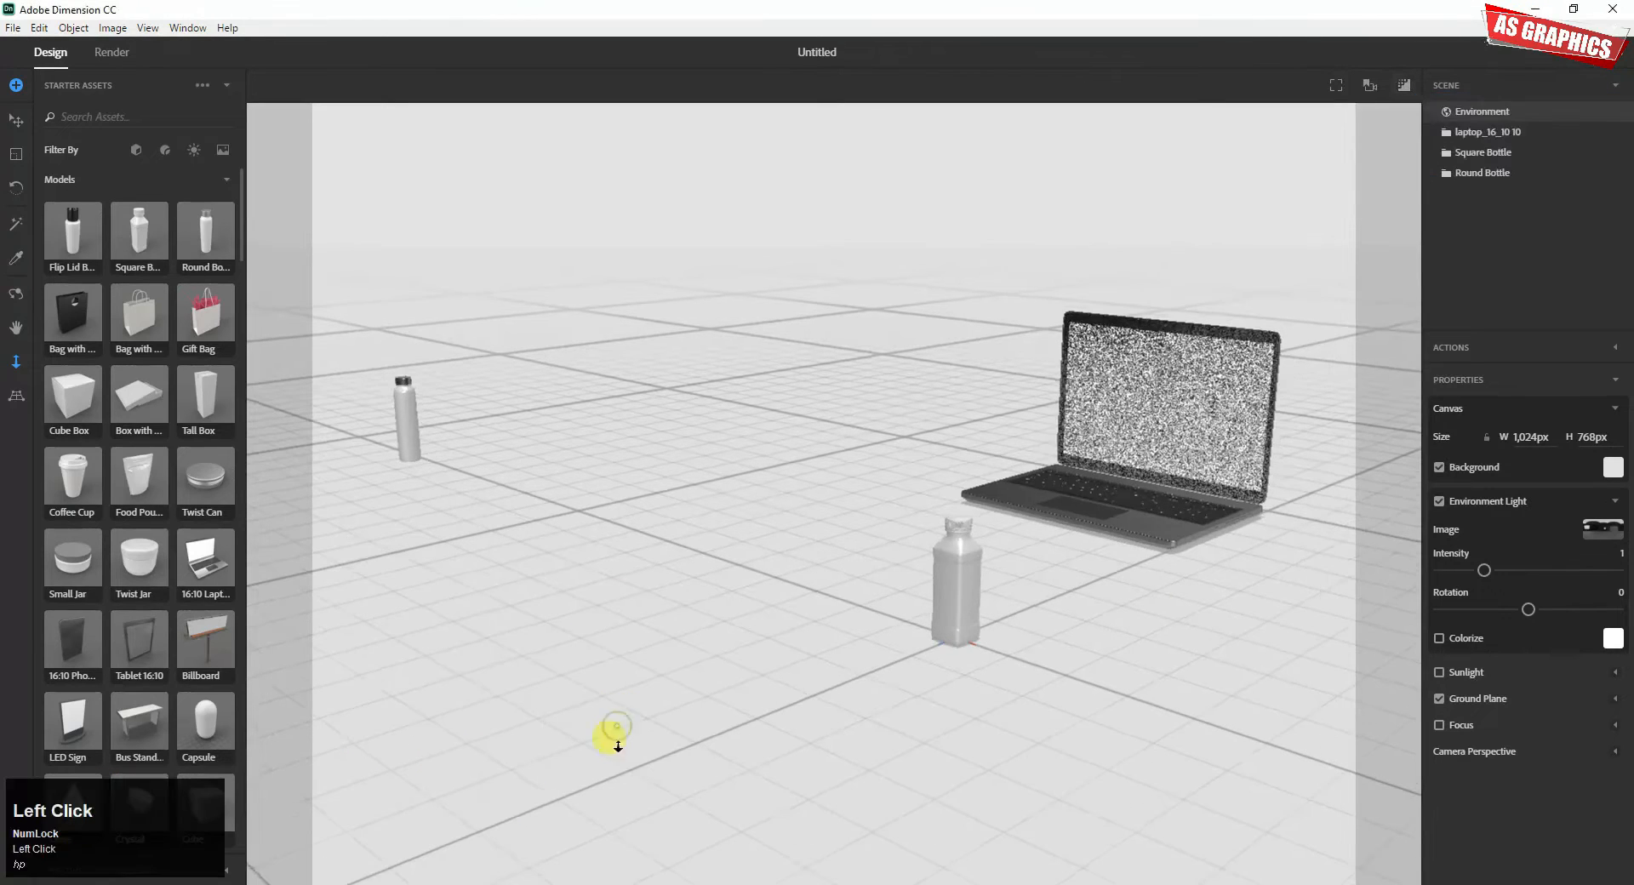
pyautogui.moveTo(127, 827); pyautogui.dragTo(125, 831)
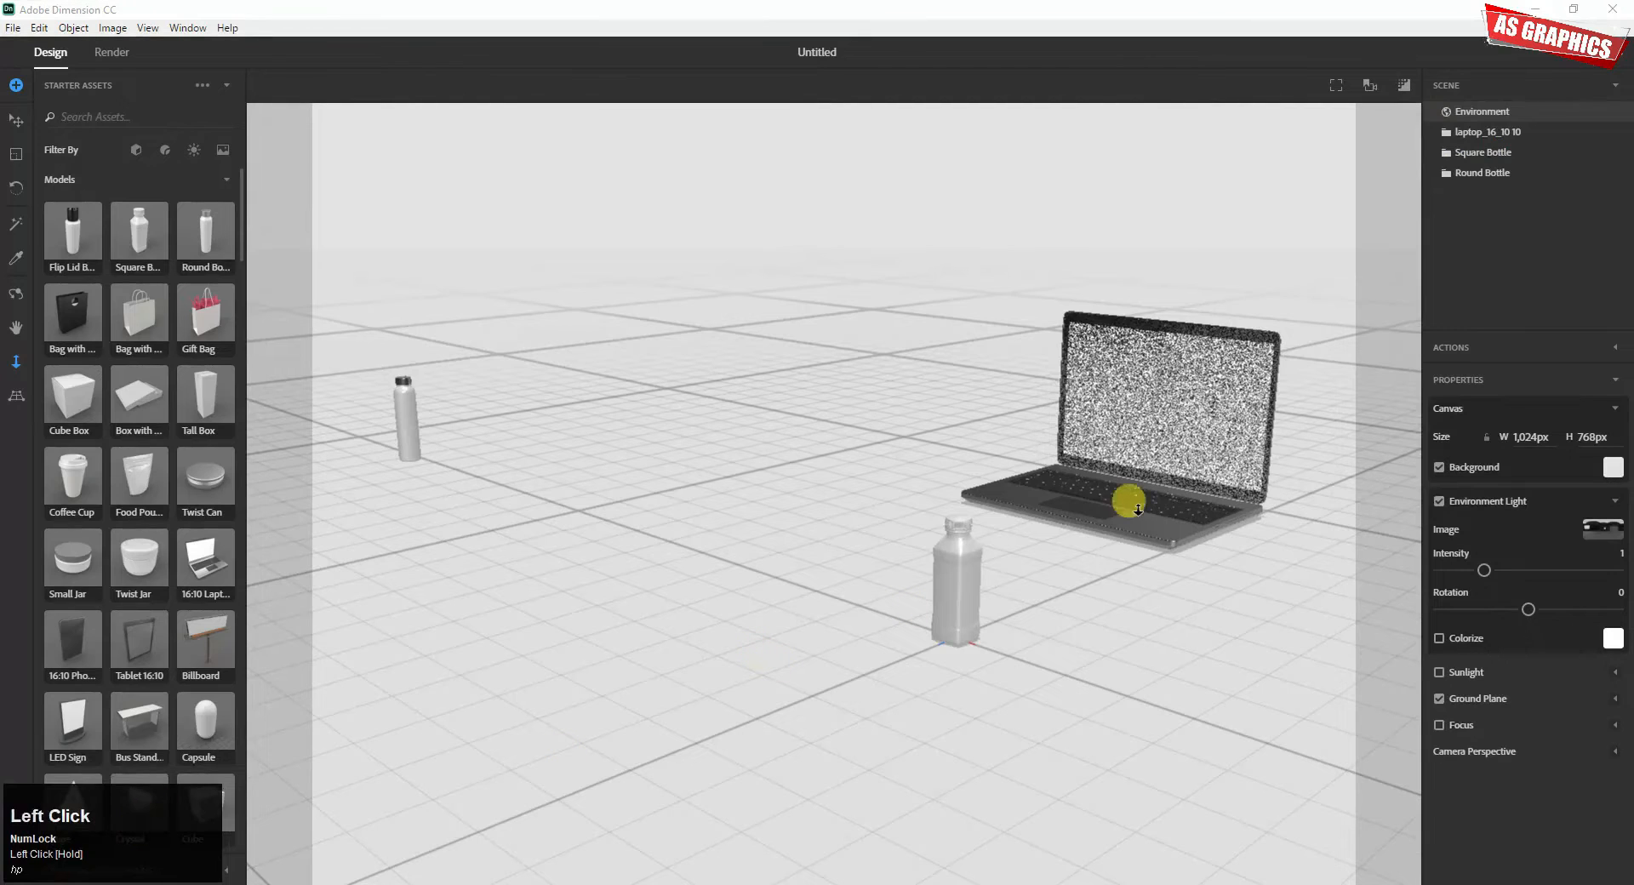
# Step: Try panning the camera with the temporary Hand tool while the Dolly tool is active, and undo the last change
pyautogui.press('space')
pyautogui.moveTo(985, 452); pyautogui.dragTo(951, 500)
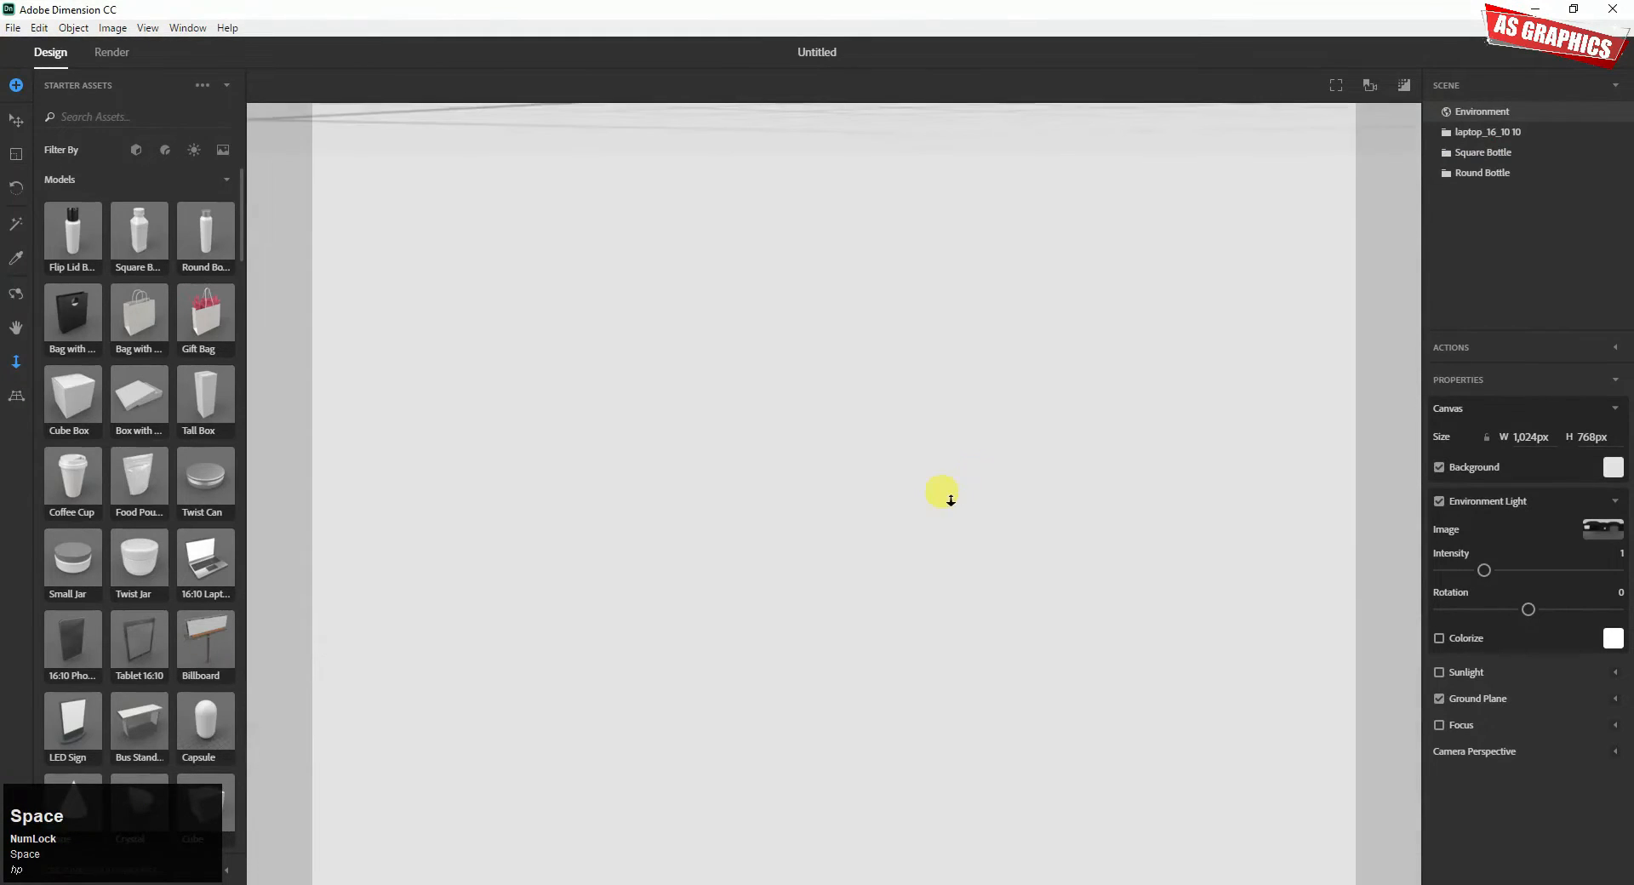
pyautogui.click(974, 486)
pyautogui.hotkey('ctrl', 'z')
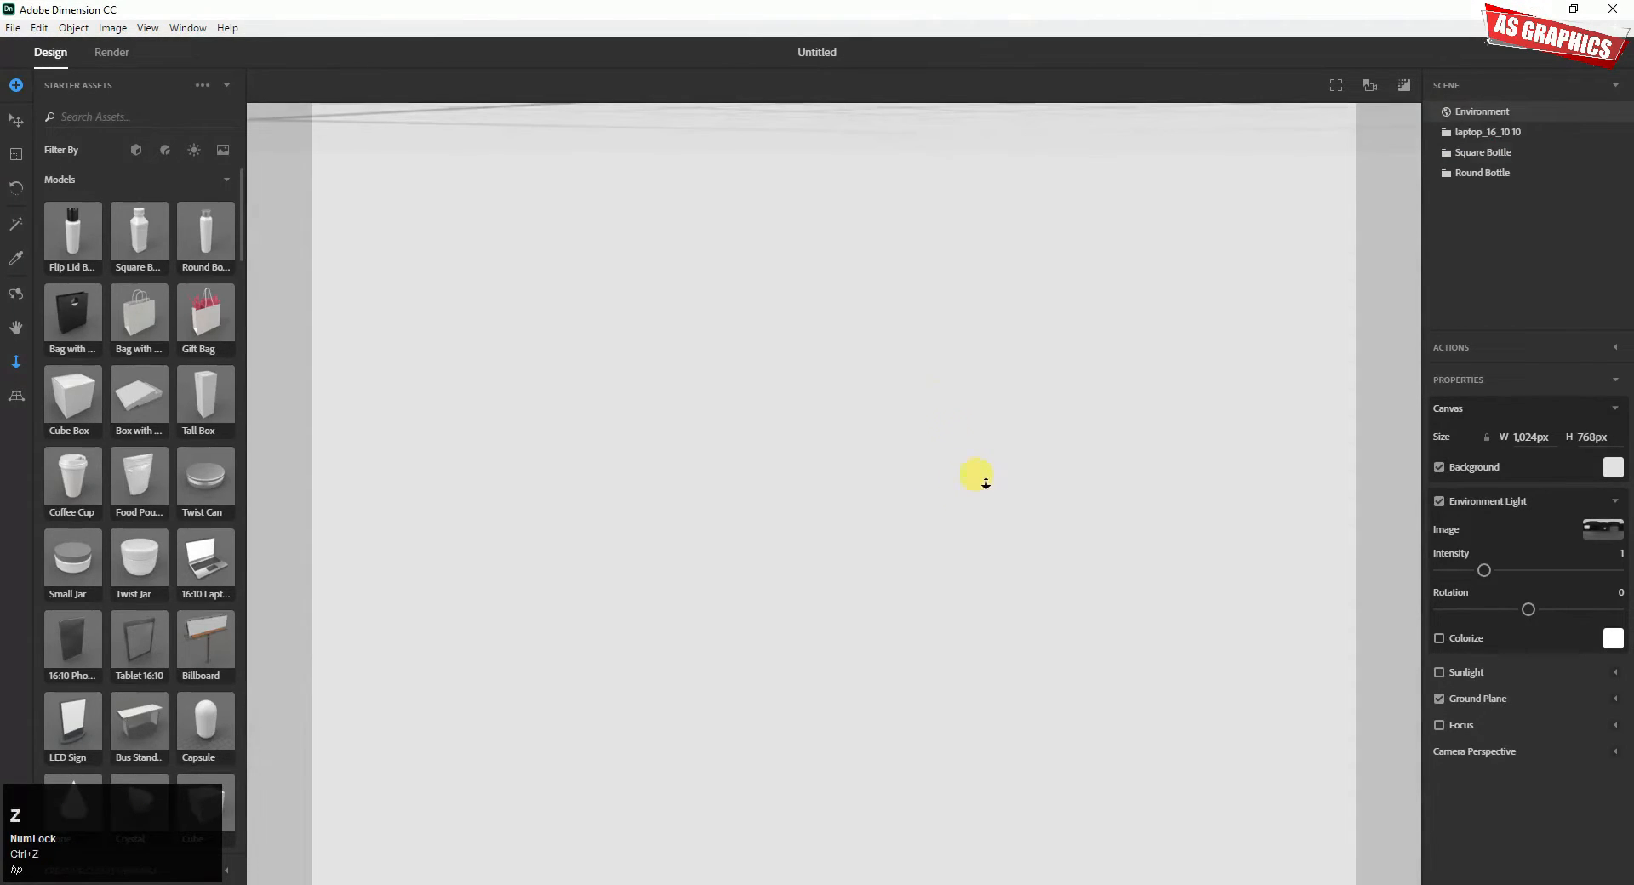
pyautogui.click(986, 483)
# Step: Dolly the camera back until the ground grid is in view again, trying the temporary Hand tool between moves
pyautogui.press('space')
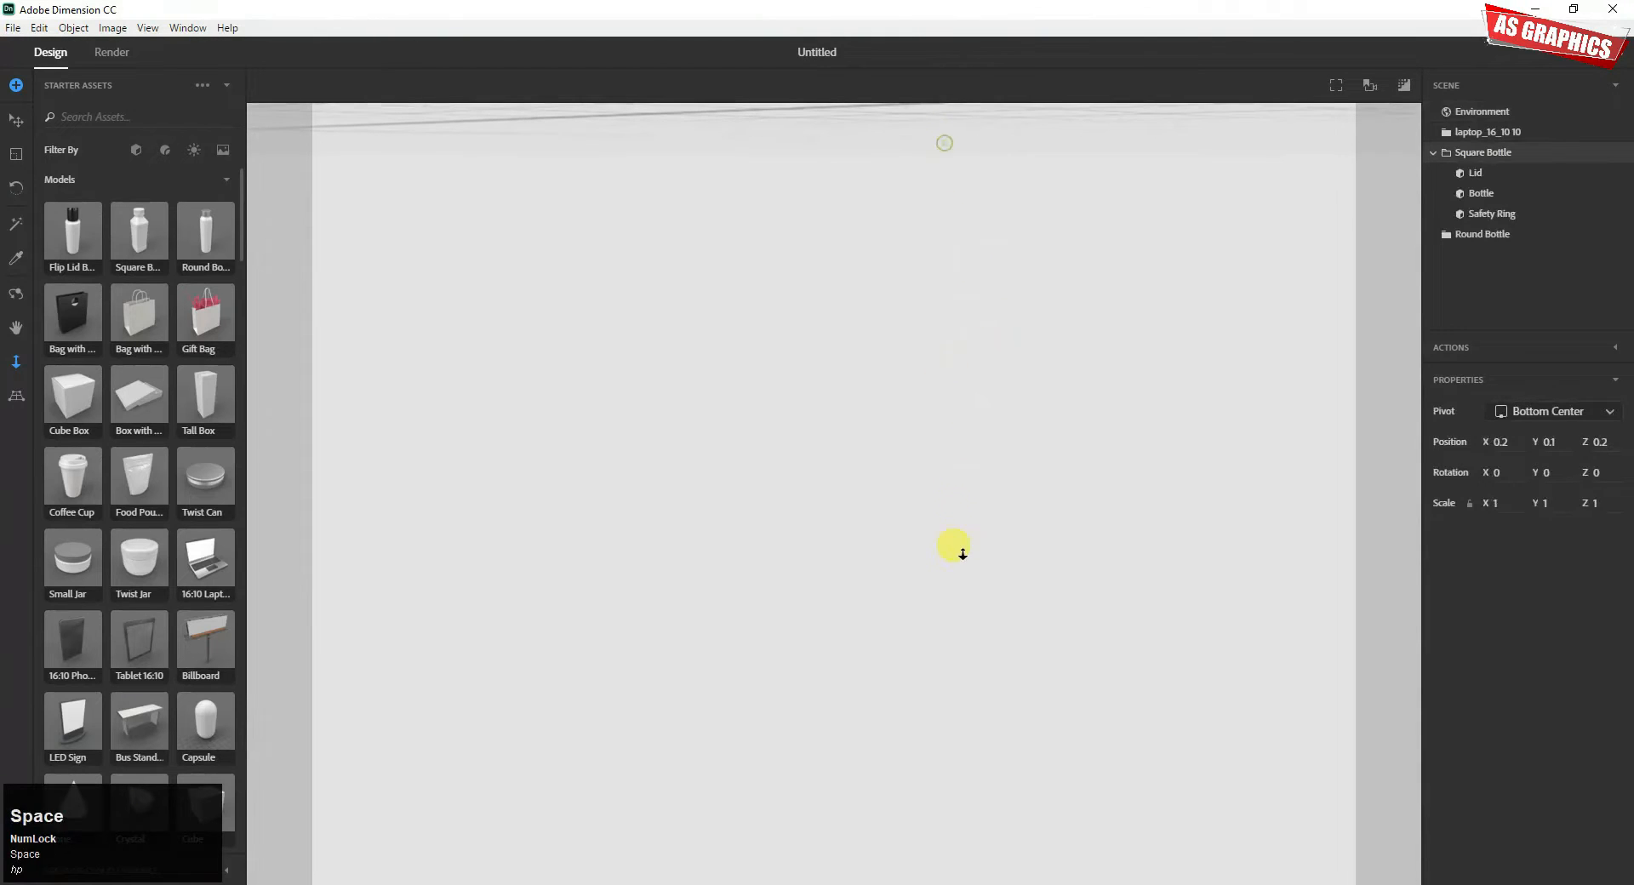
pyautogui.moveTo(962, 553); pyautogui.dragTo(926, 464)
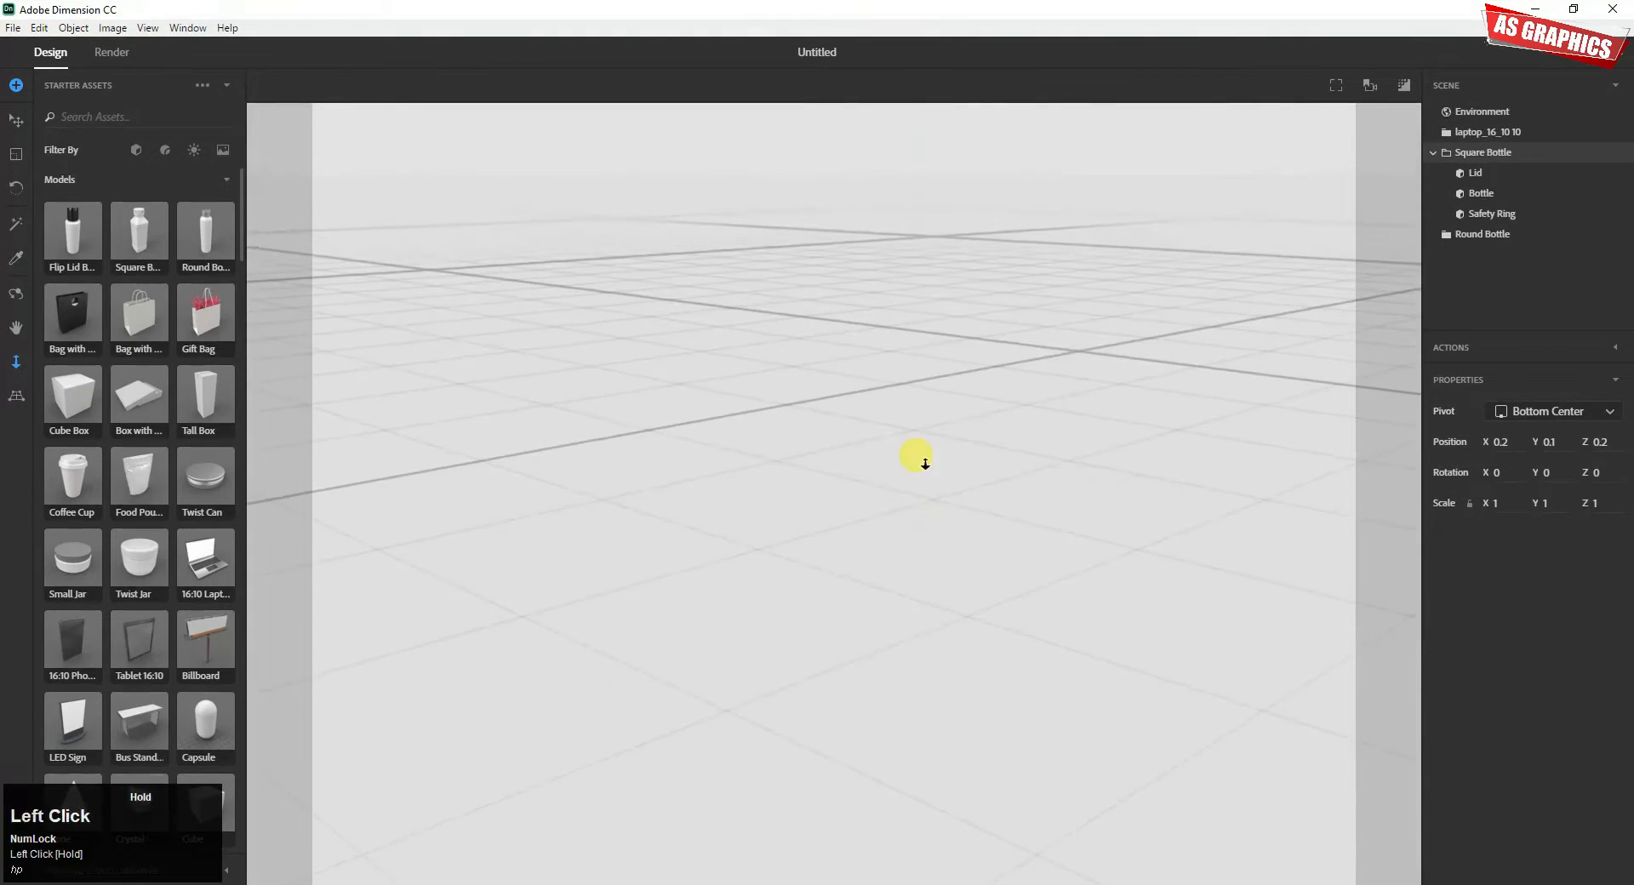
pyautogui.moveTo(968, 366); pyautogui.dragTo(981, 322)
pyautogui.press('space')
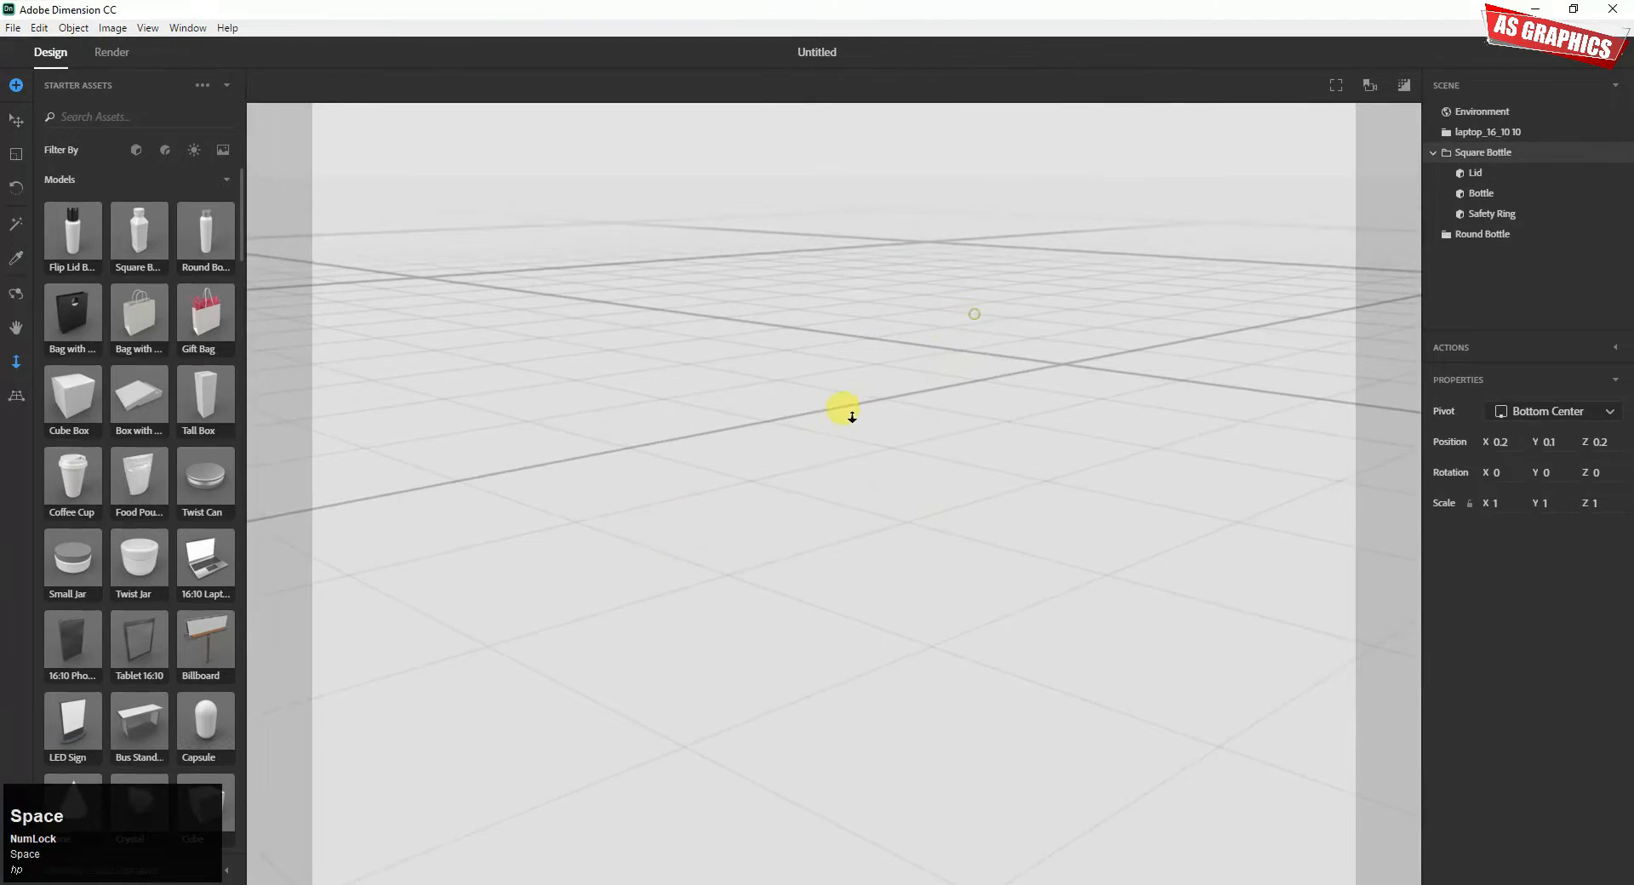
pyautogui.moveTo(852, 416); pyautogui.dragTo(818, 422)
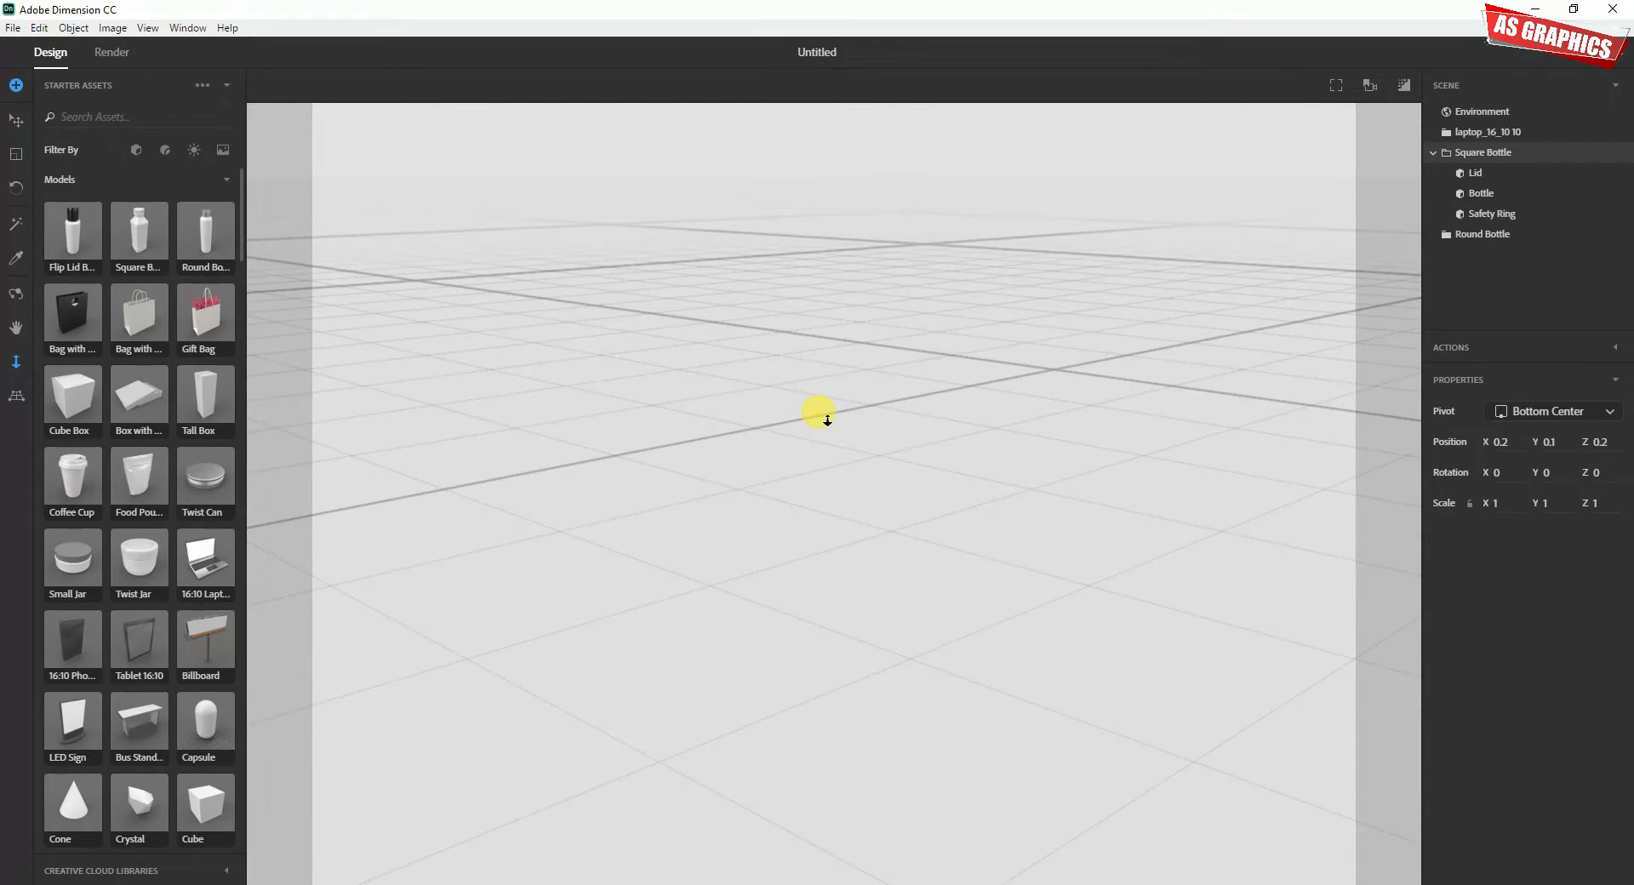
pyautogui.press('space')
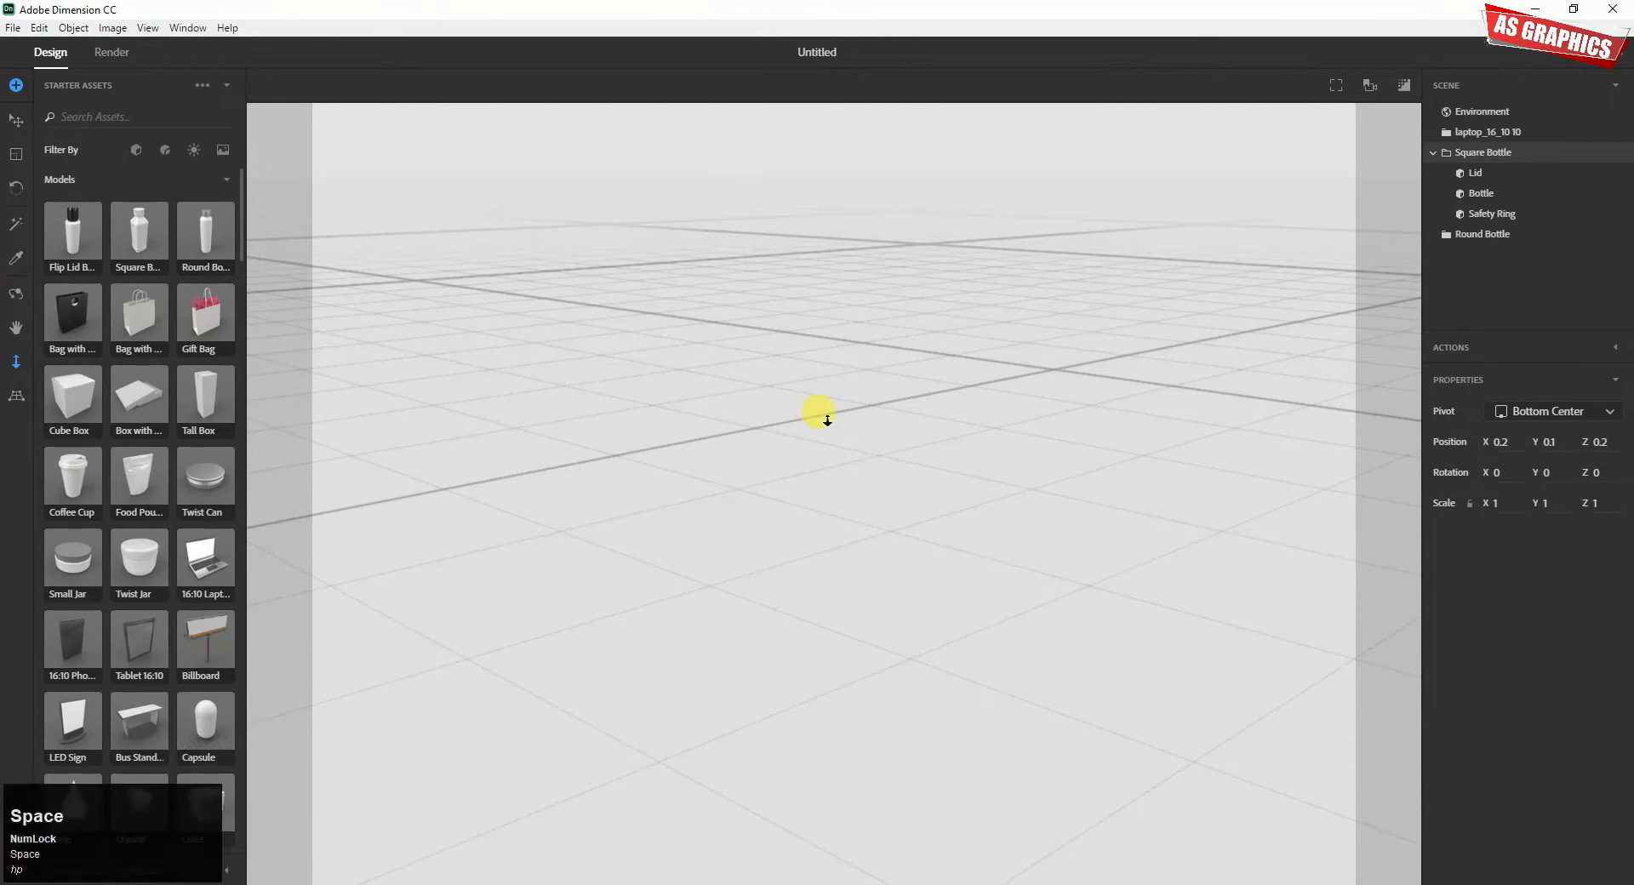
# Step: Pan the camera across the ground plane with the Hand tool
pyautogui.click(16, 328)
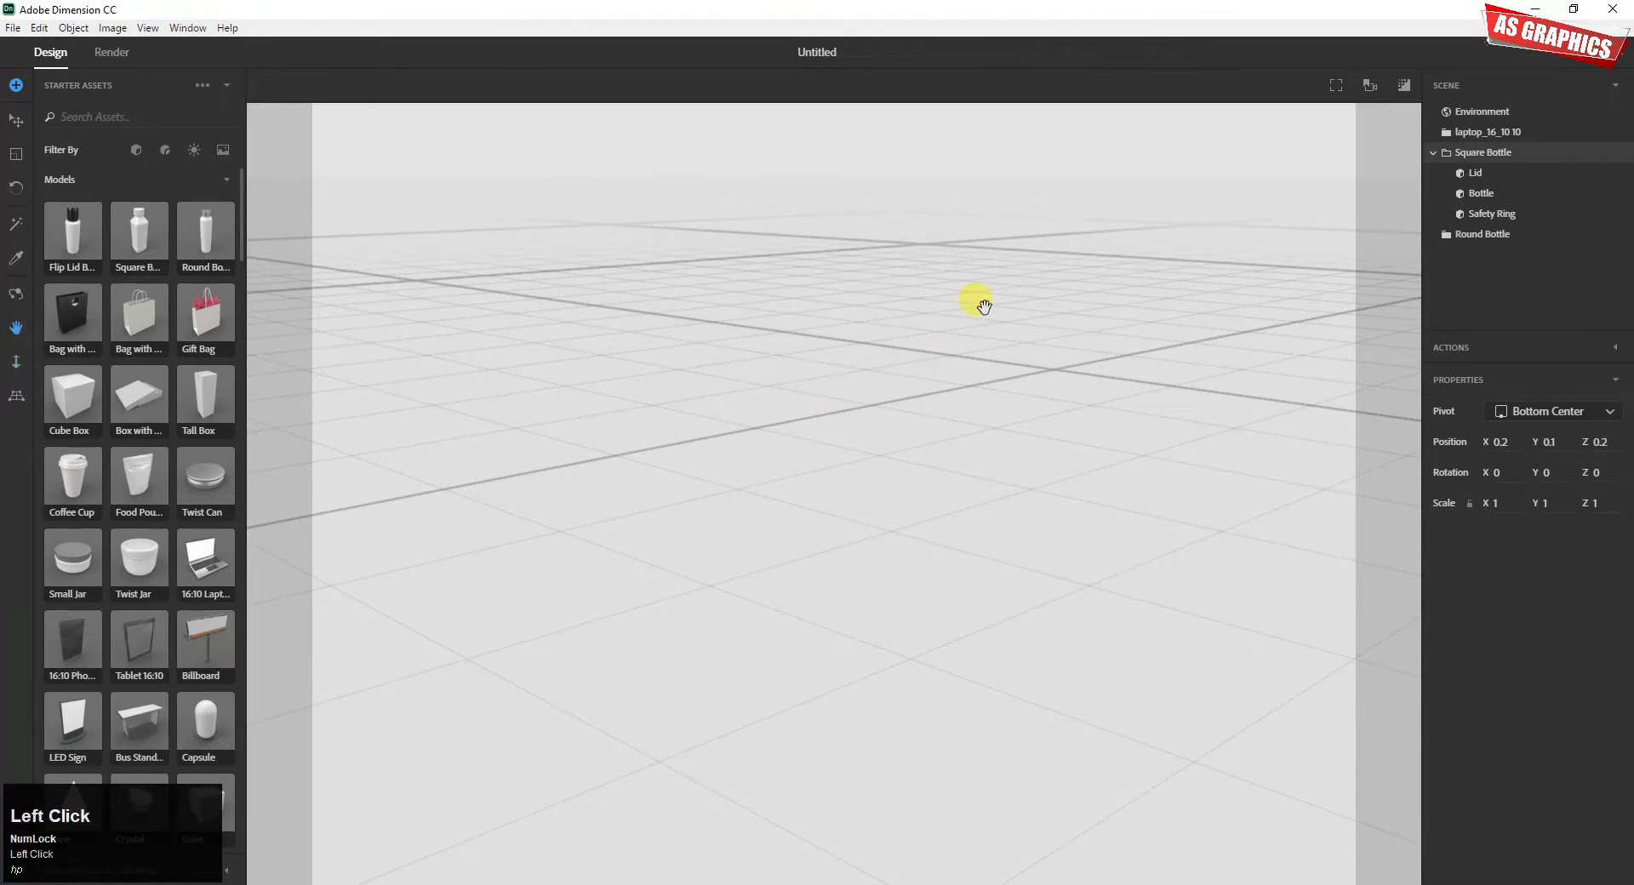
pyautogui.moveTo(978, 299); pyautogui.dragTo(595, 437)
pyautogui.moveTo(819, 515); pyautogui.dragTo(784, 563)
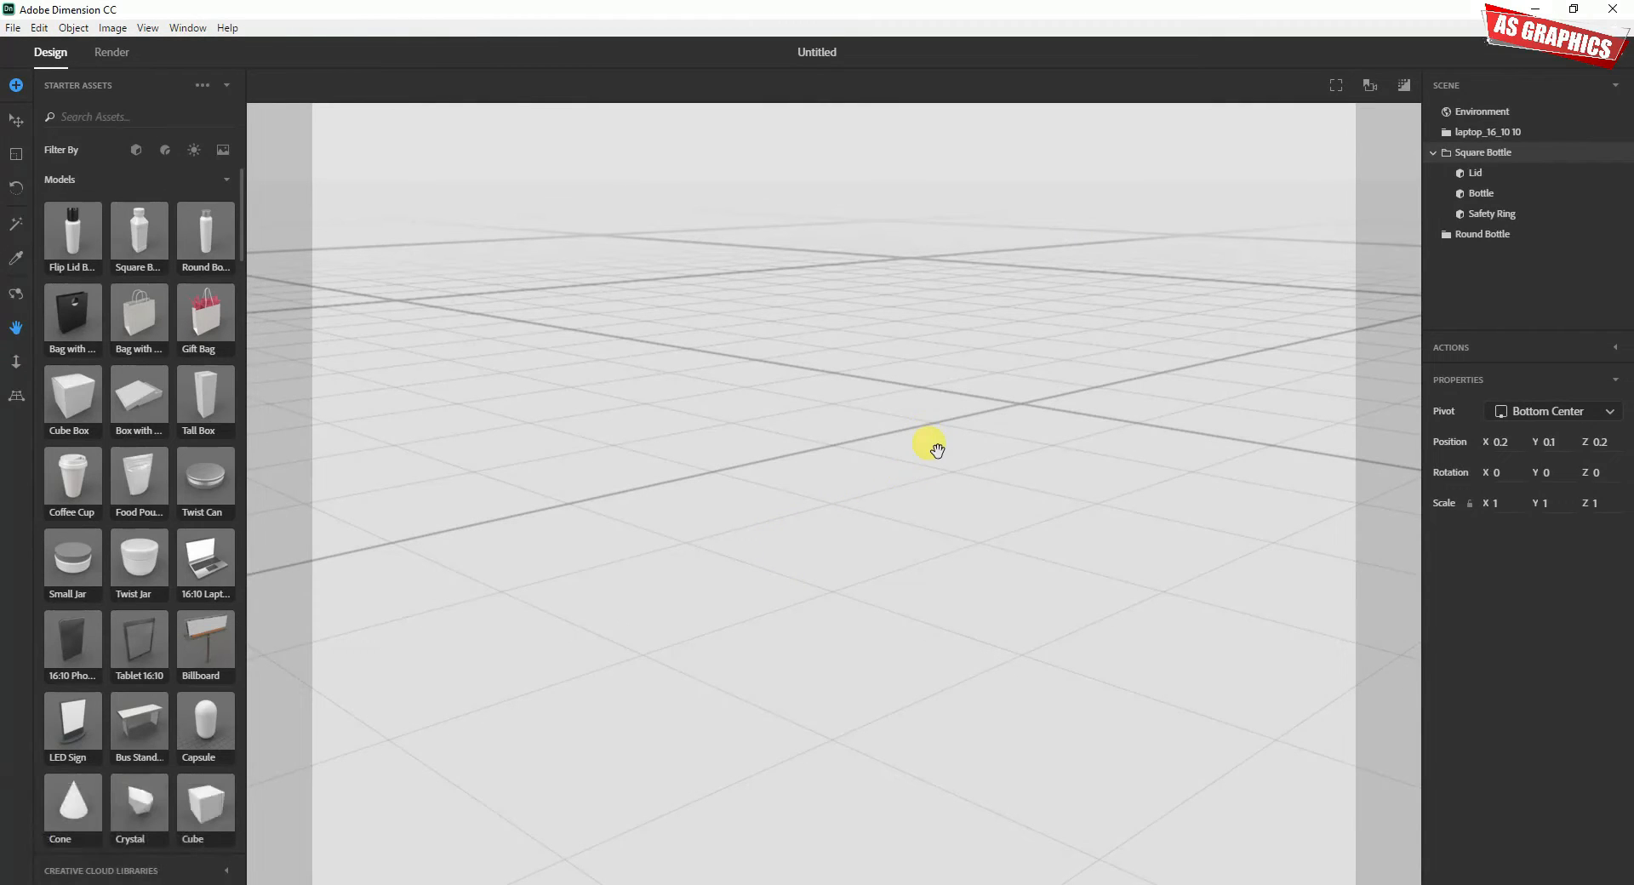
# Step: Frame the selected square bottle, pan the camera away from it, and frame the bottle again
pyautogui.press('f')
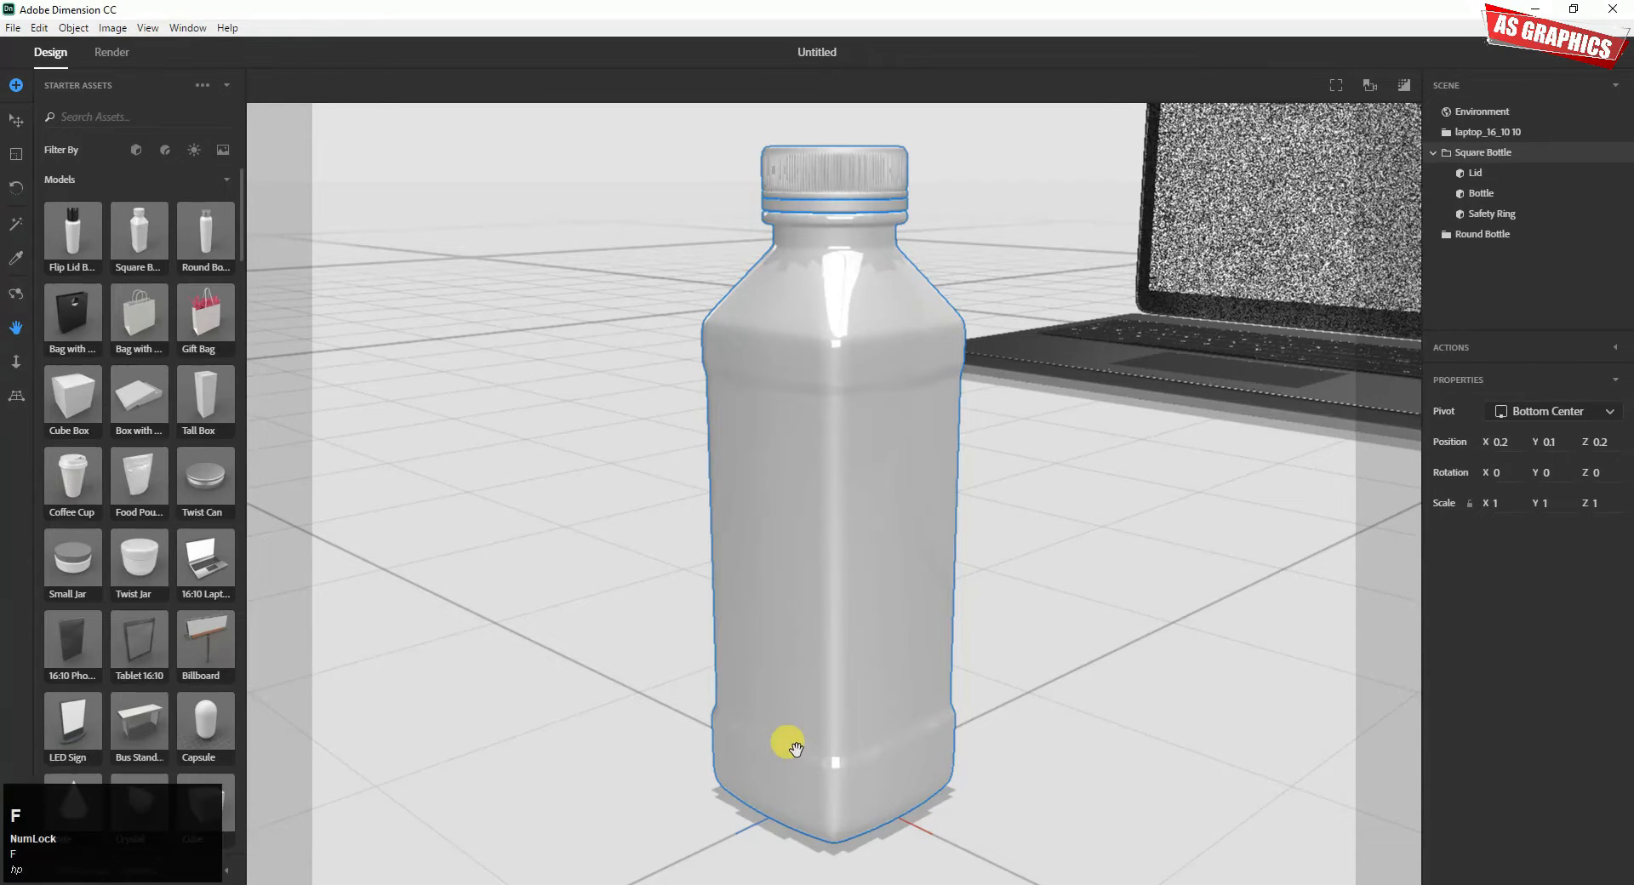
pyautogui.moveTo(614, 617); pyautogui.dragTo(1227, 545)
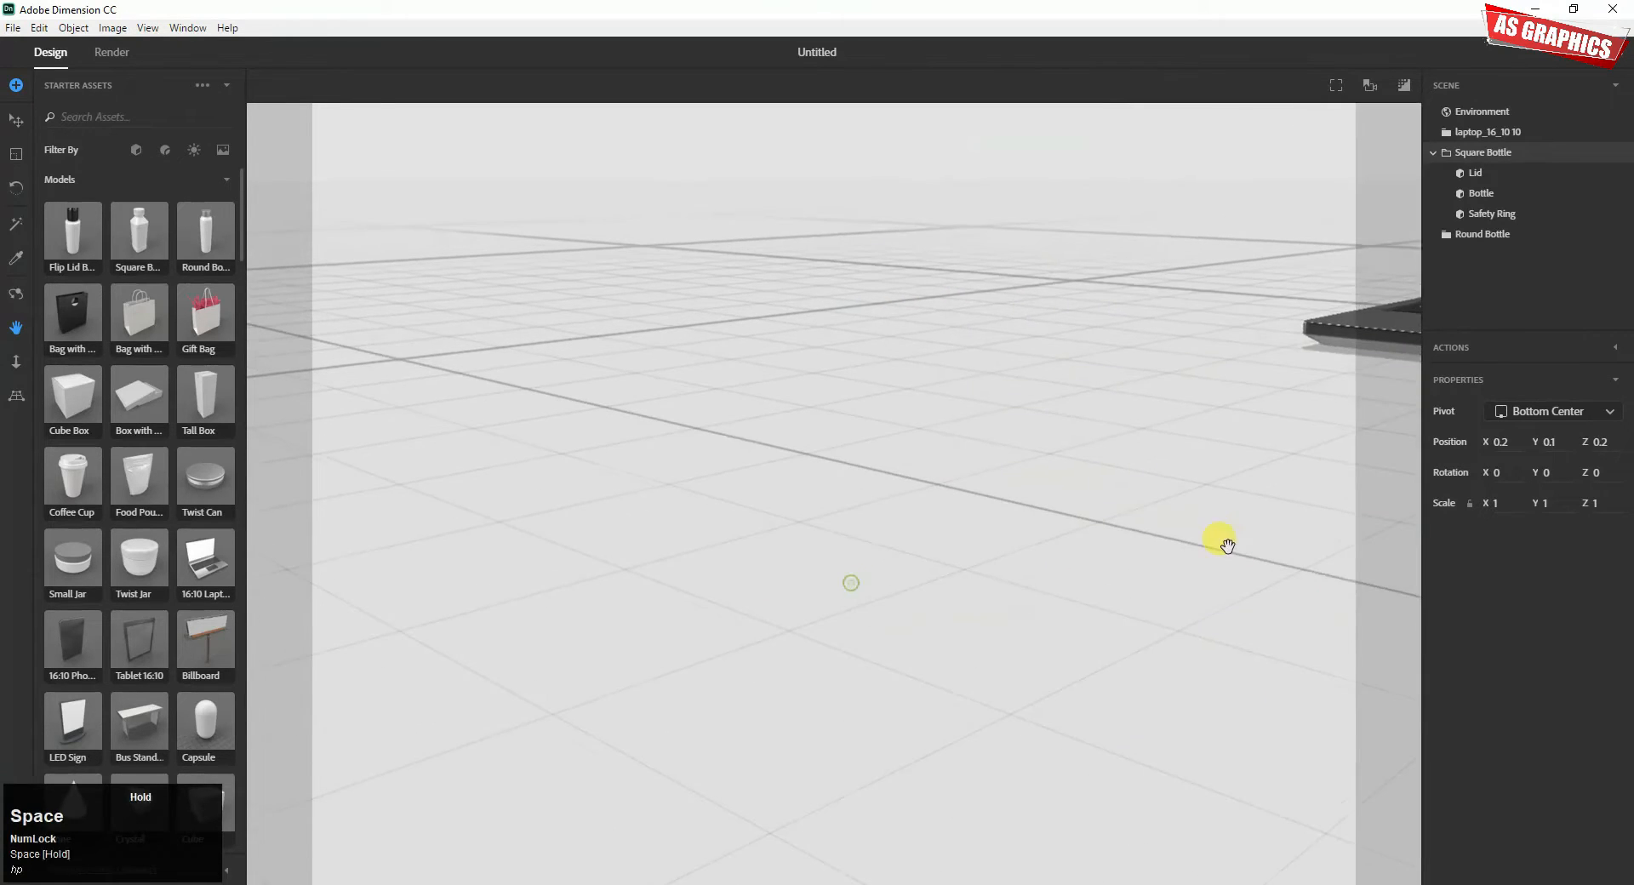
pyautogui.press('f')
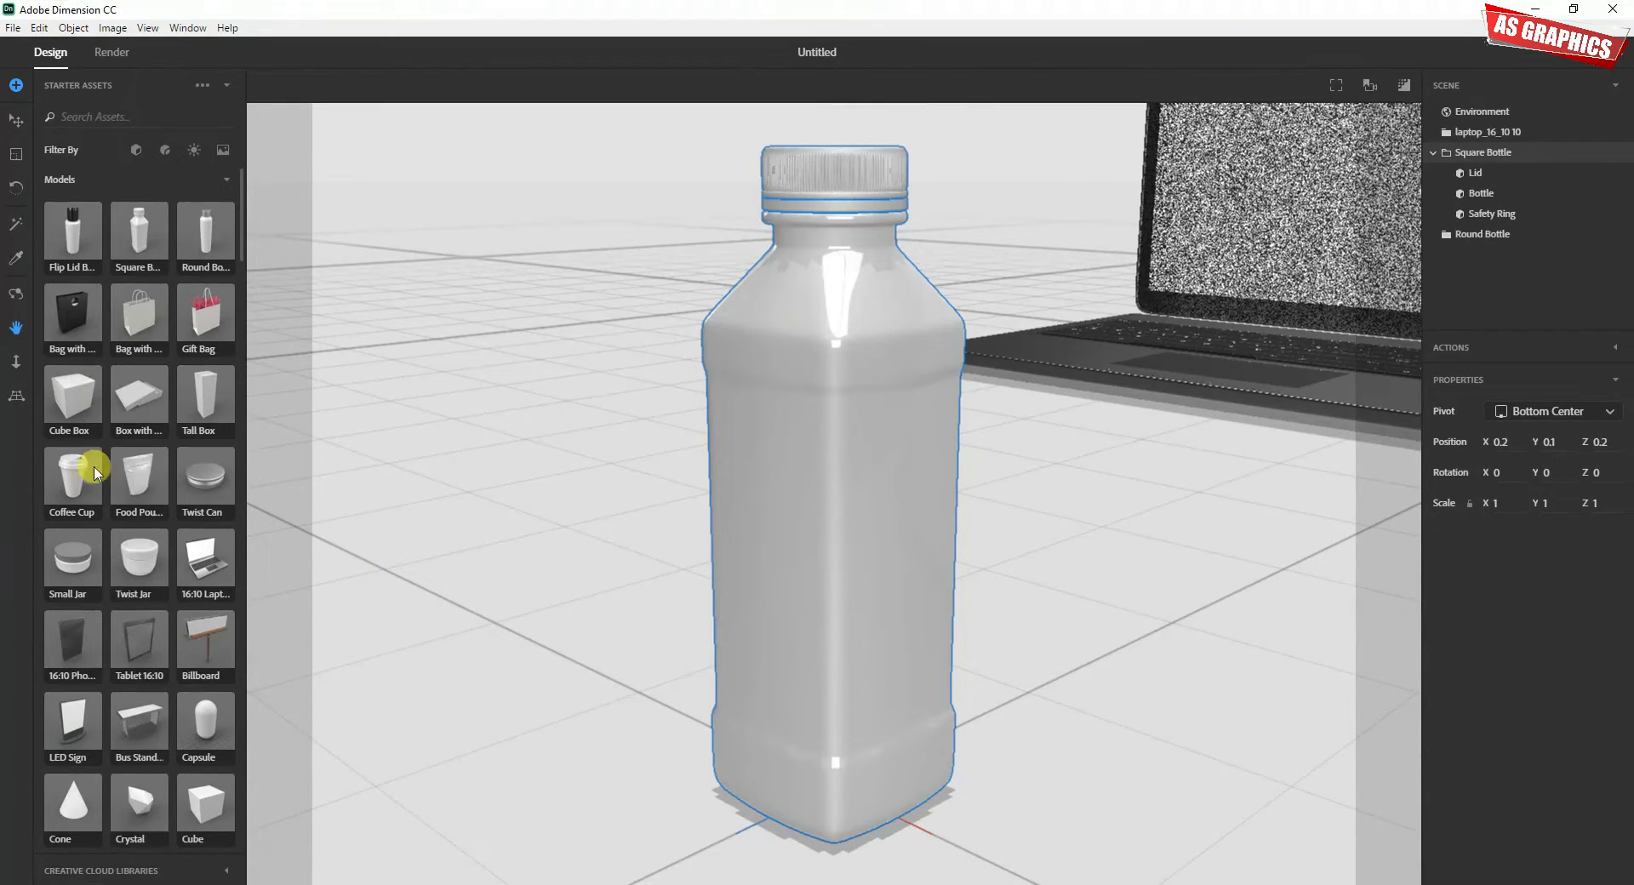
# Step: Dolly the camera back until both bottles and the laptop are visible, and frame the selected square bottle again
pyautogui.click(15, 362)
pyautogui.keyDown('alt'); pyautogui.moveTo(729, 310); pyautogui.dragTo(747, 578); pyautogui.keyUp('alt')
pyautogui.moveTo(701, 398); pyautogui.dragTo(733, 514)
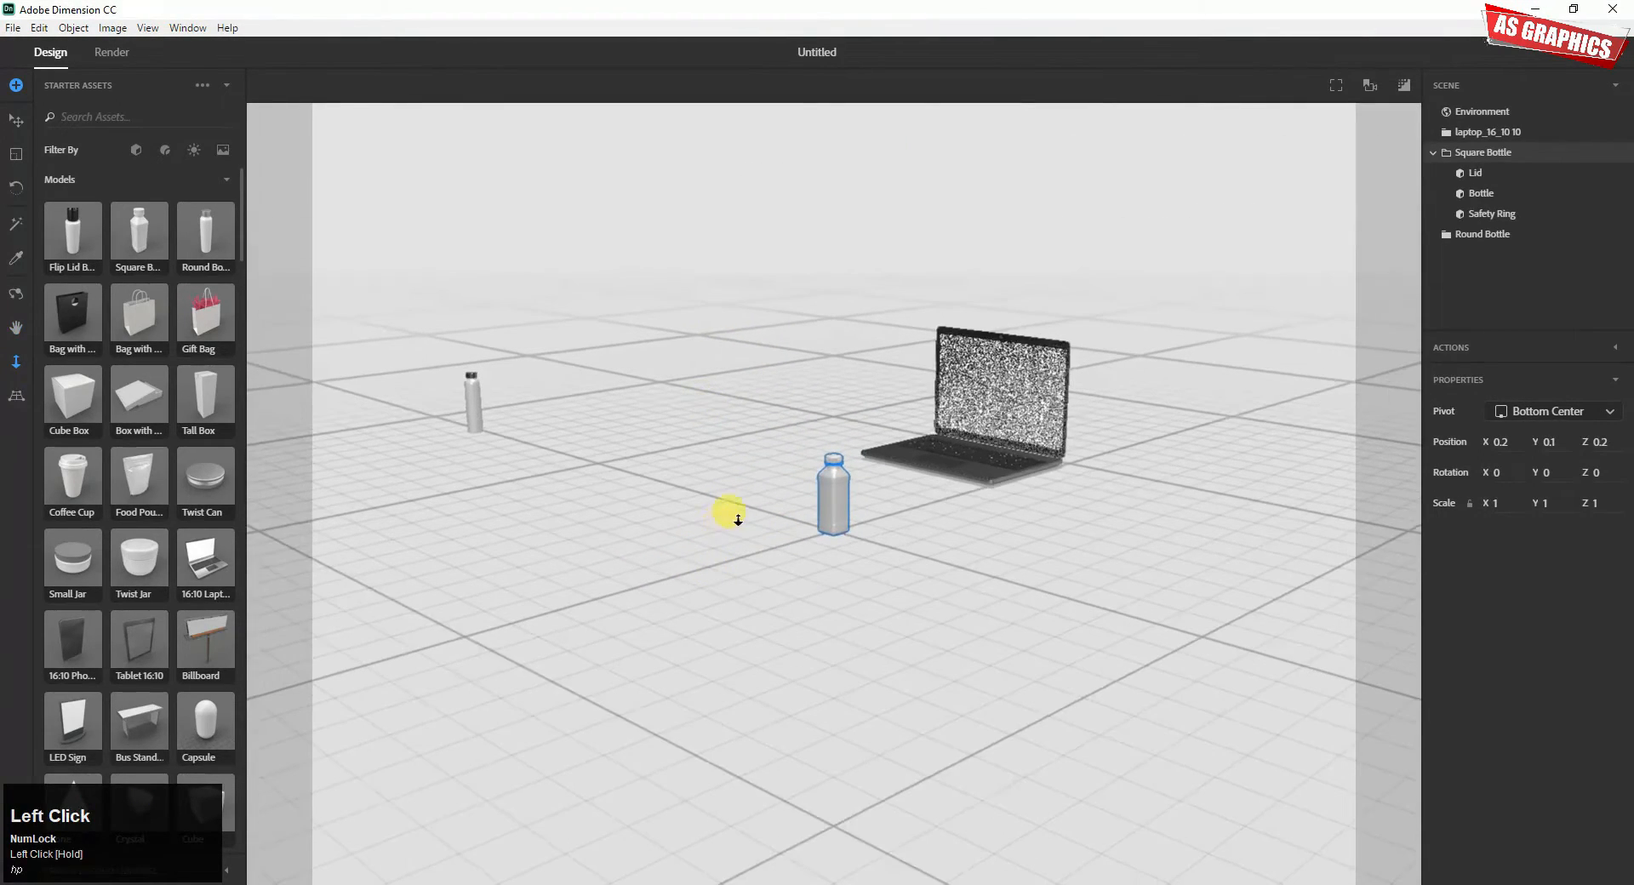
pyautogui.press('f')
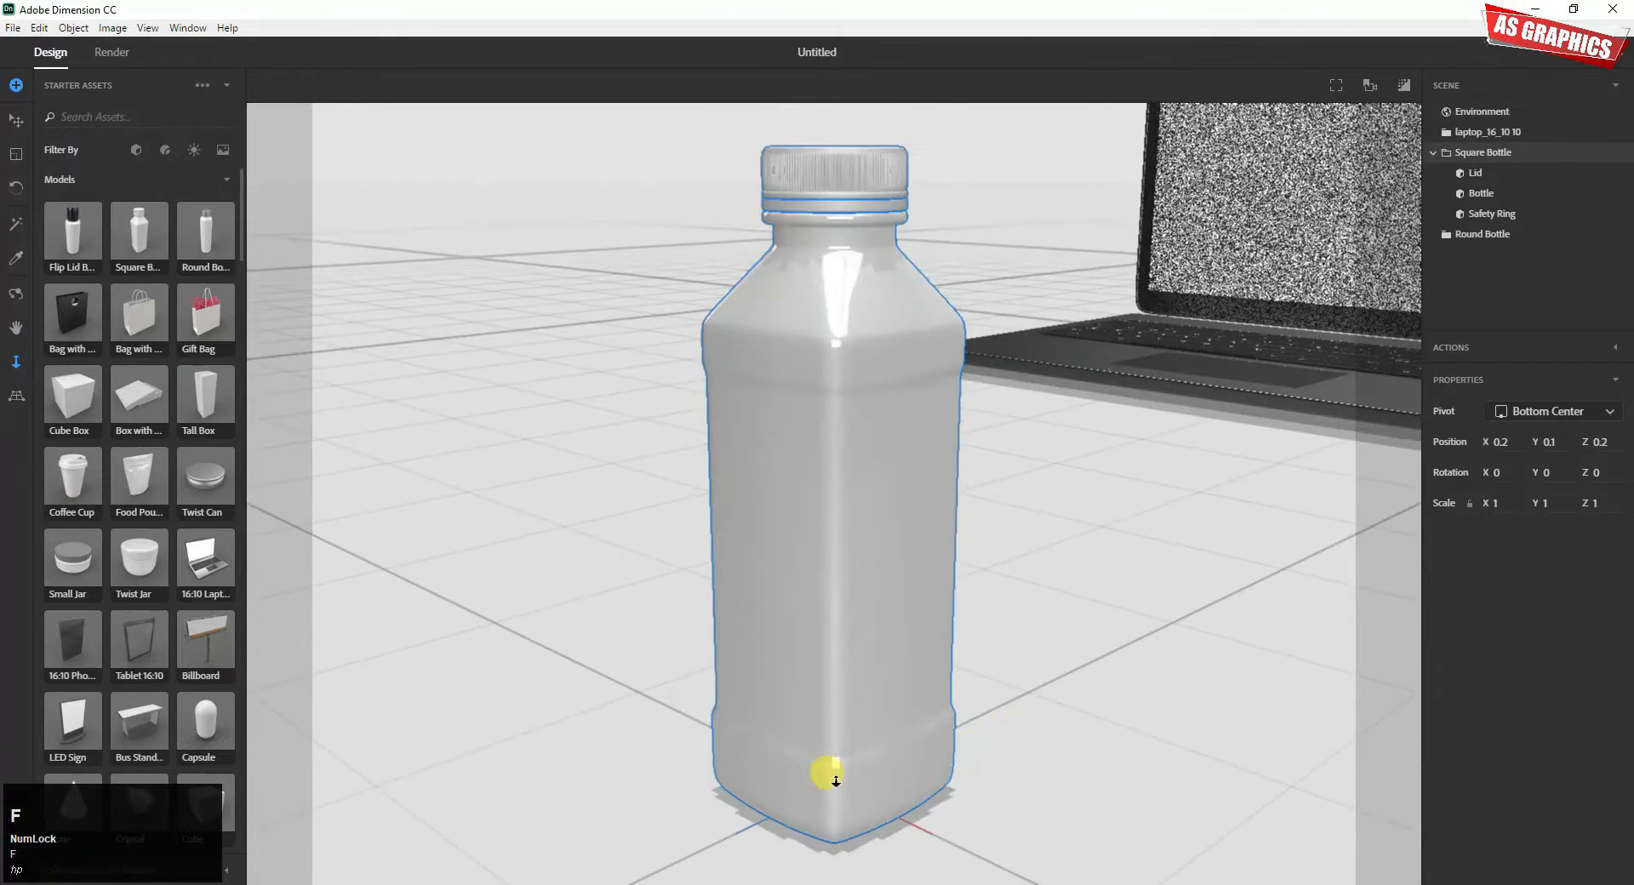
# Step: Dolly the camera back, pan off the models with the temporary Hand tool, and return the view to the selected square bottle
pyautogui.moveTo(948, 190); pyautogui.dragTo(962, 566)
pyautogui.click(16, 332)
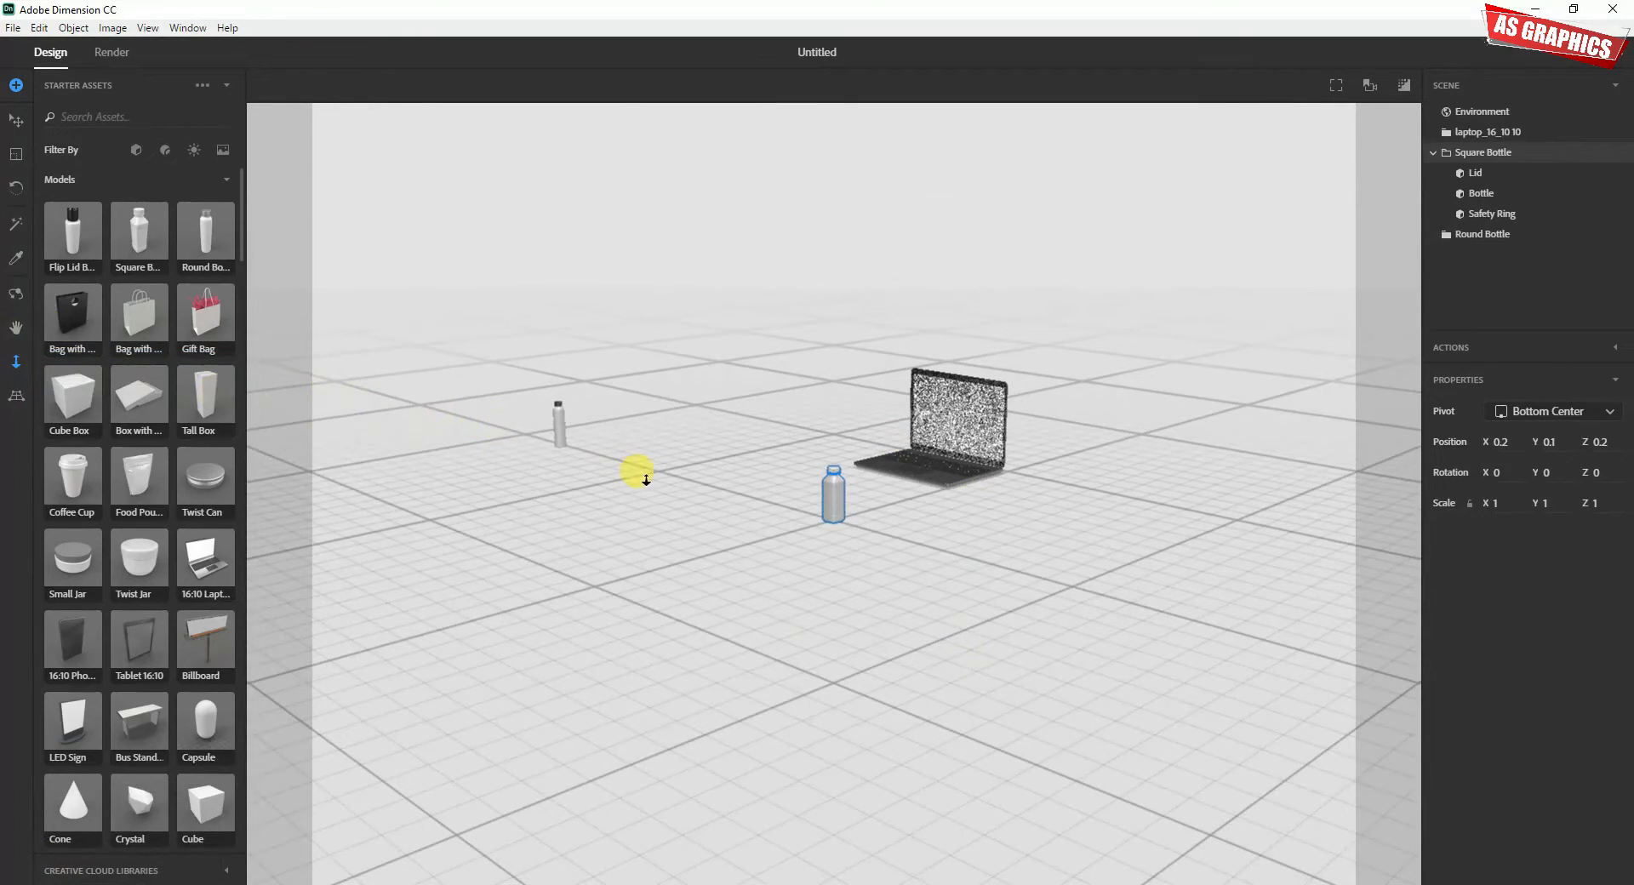
pyautogui.press('space')
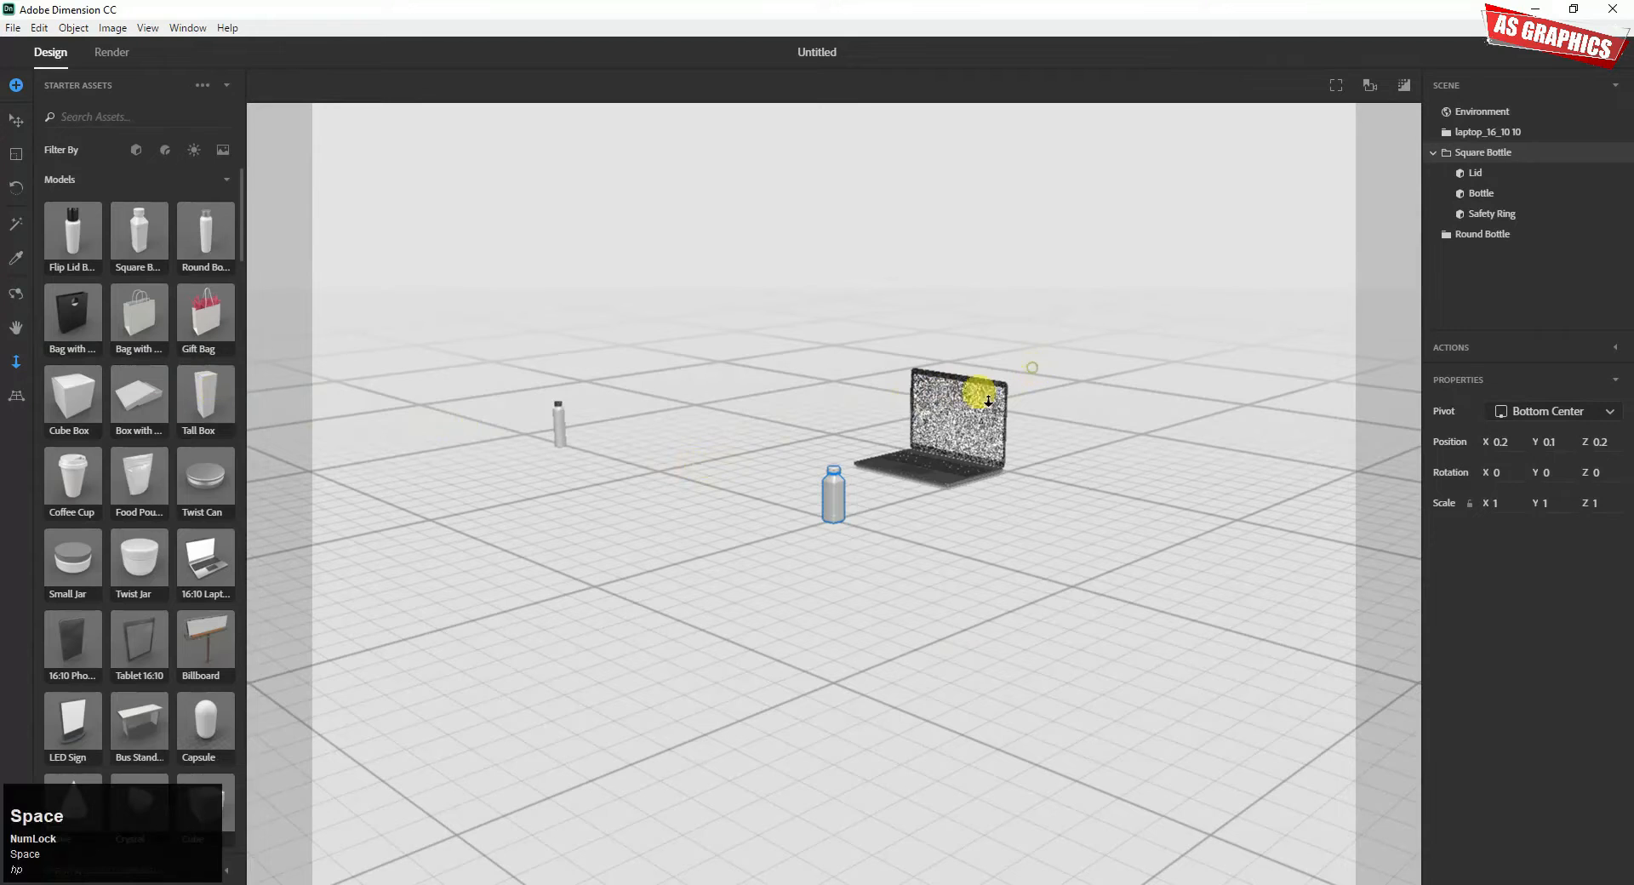
pyautogui.moveTo(1029, 364); pyautogui.dragTo(443, 239)
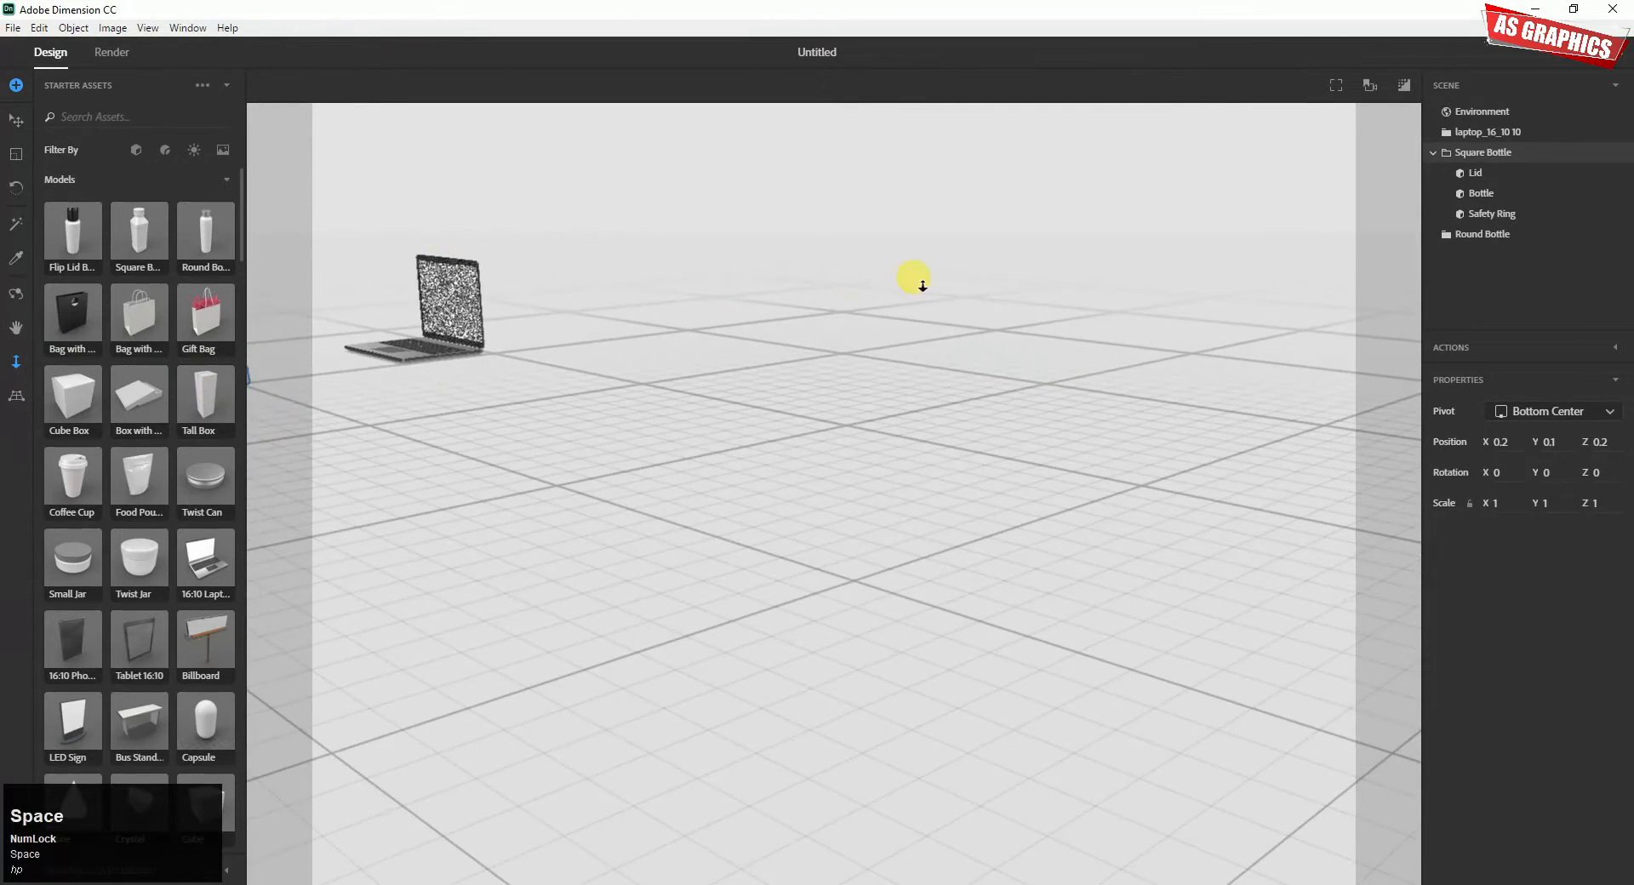
pyautogui.moveTo(921, 285); pyautogui.dragTo(938, 322)
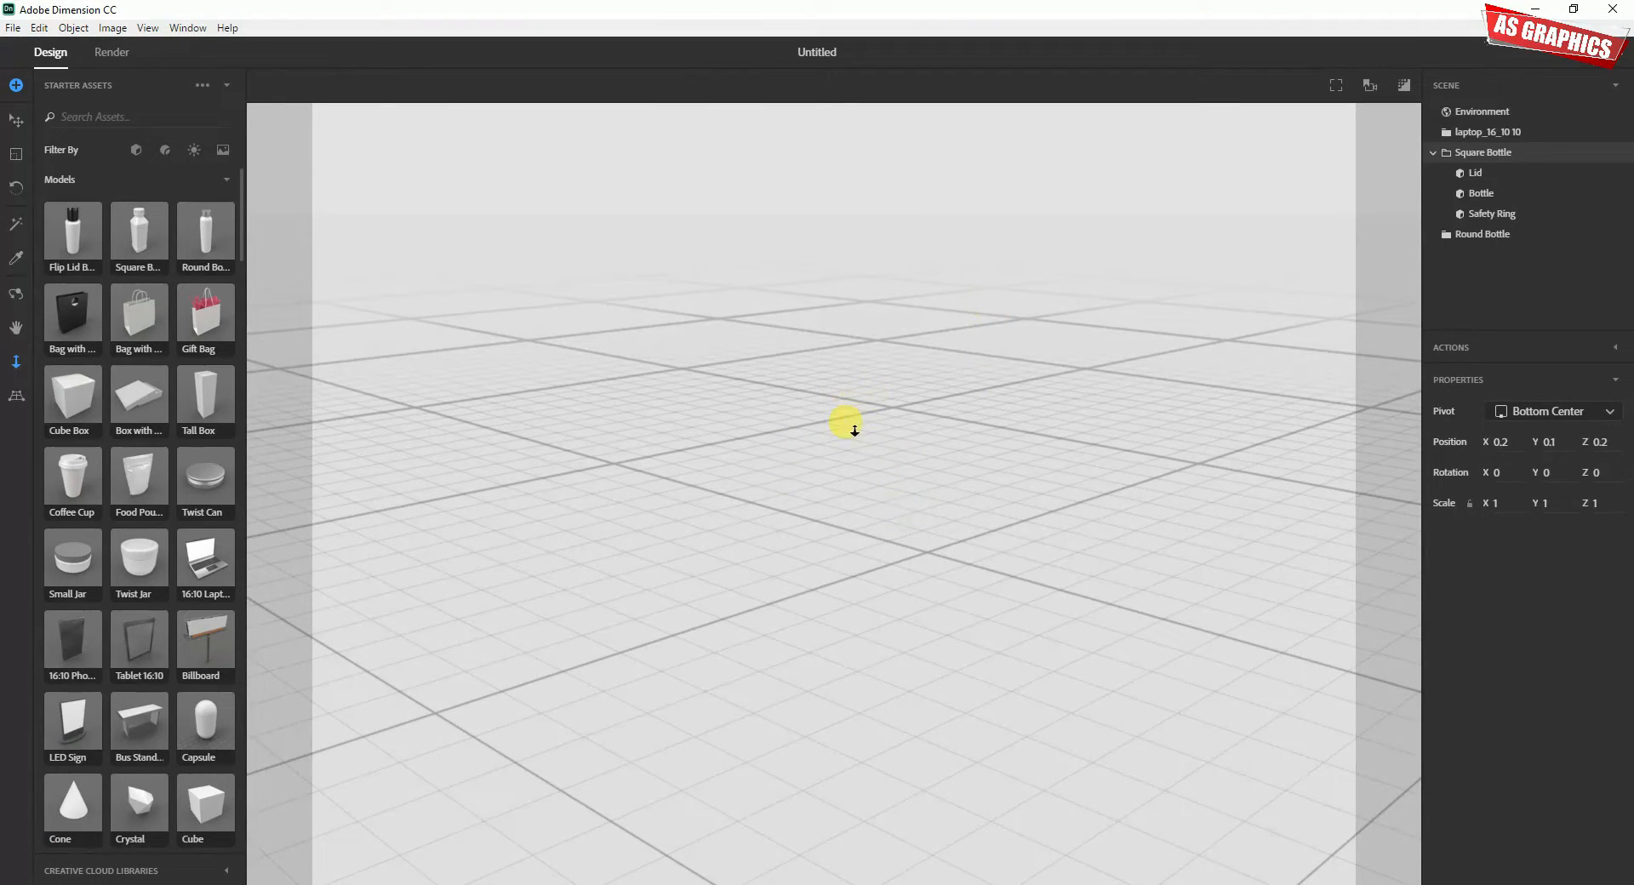
pyautogui.press('f')
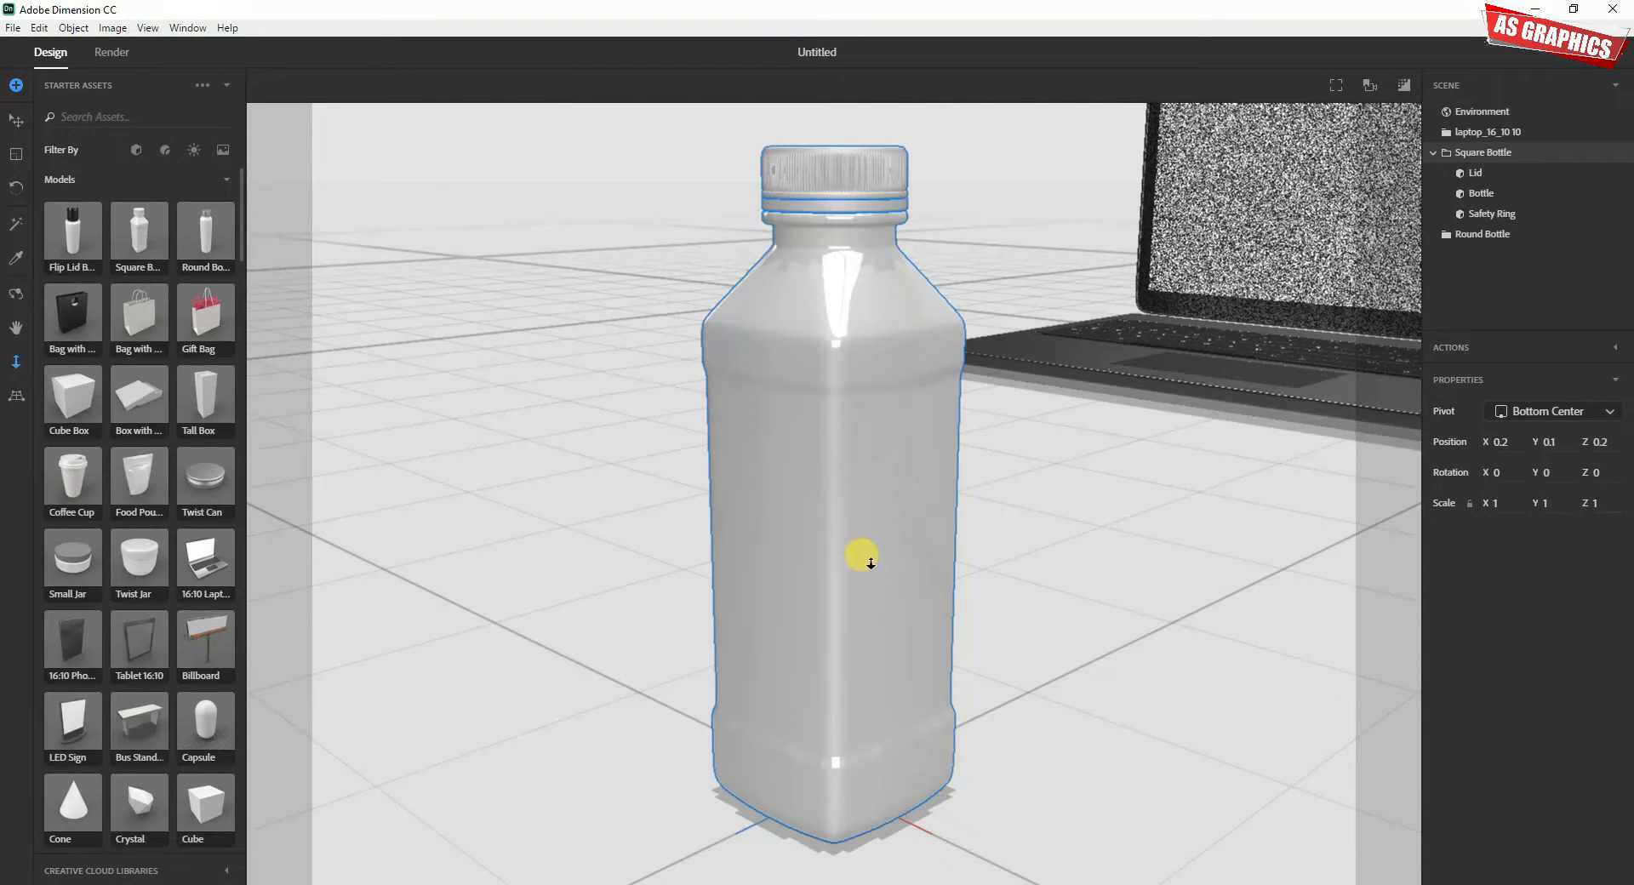
# Step: Zoom the camera in and out on the square bottle, ending with the whole laptop in view
pyautogui.press('alt')
pyautogui.scroll(2, 876, 562)
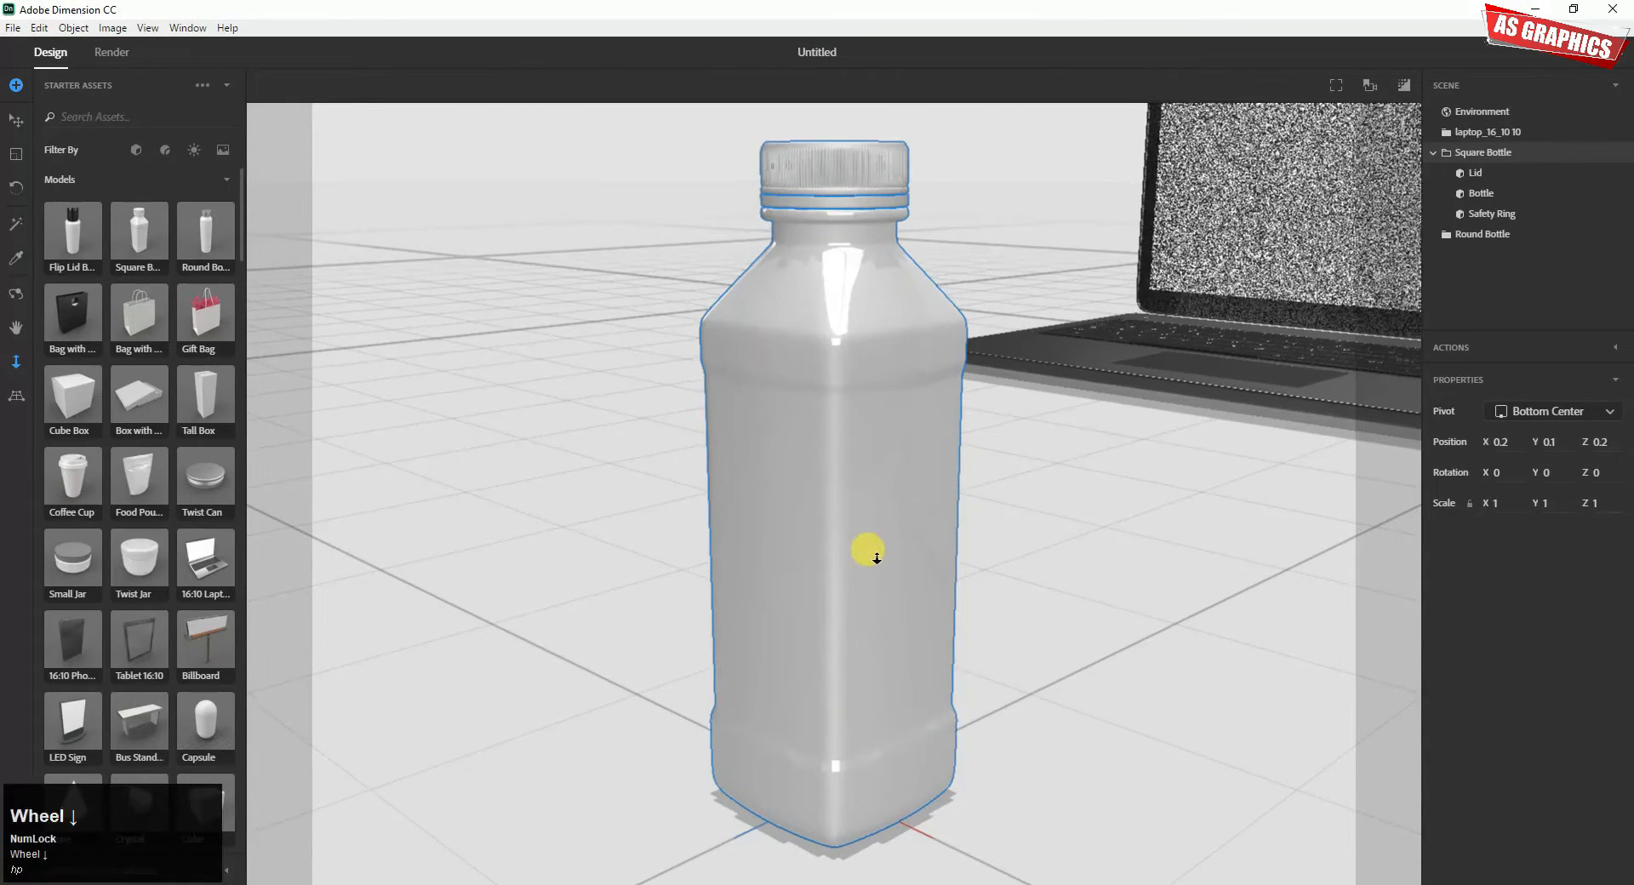
pyautogui.scroll(1, 877, 558)
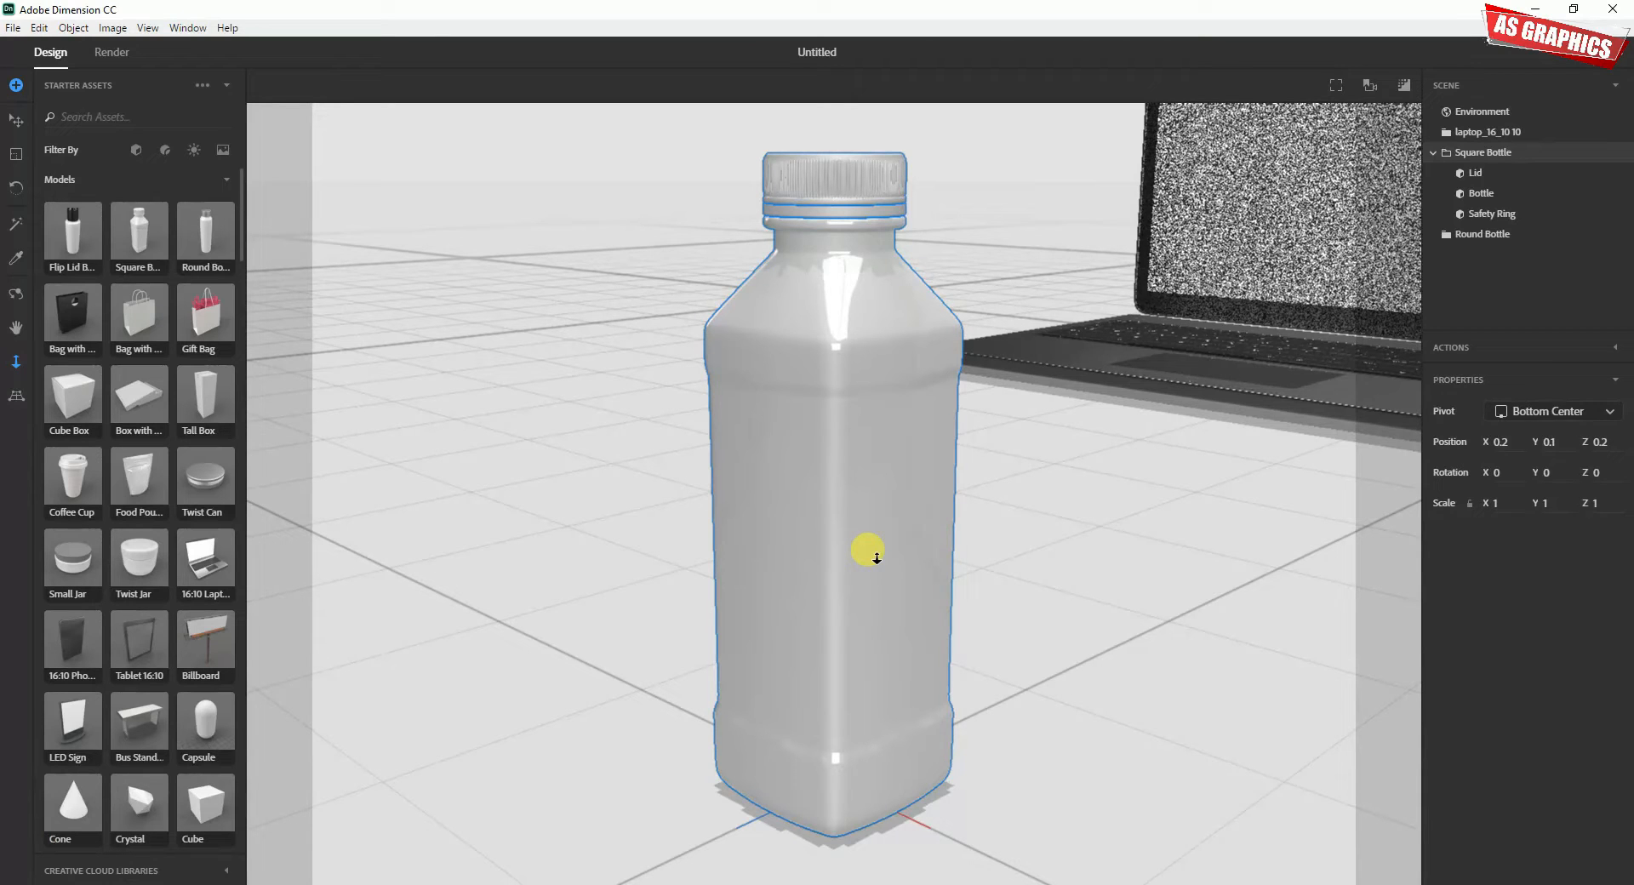
pyautogui.scroll(-3, 876, 558)
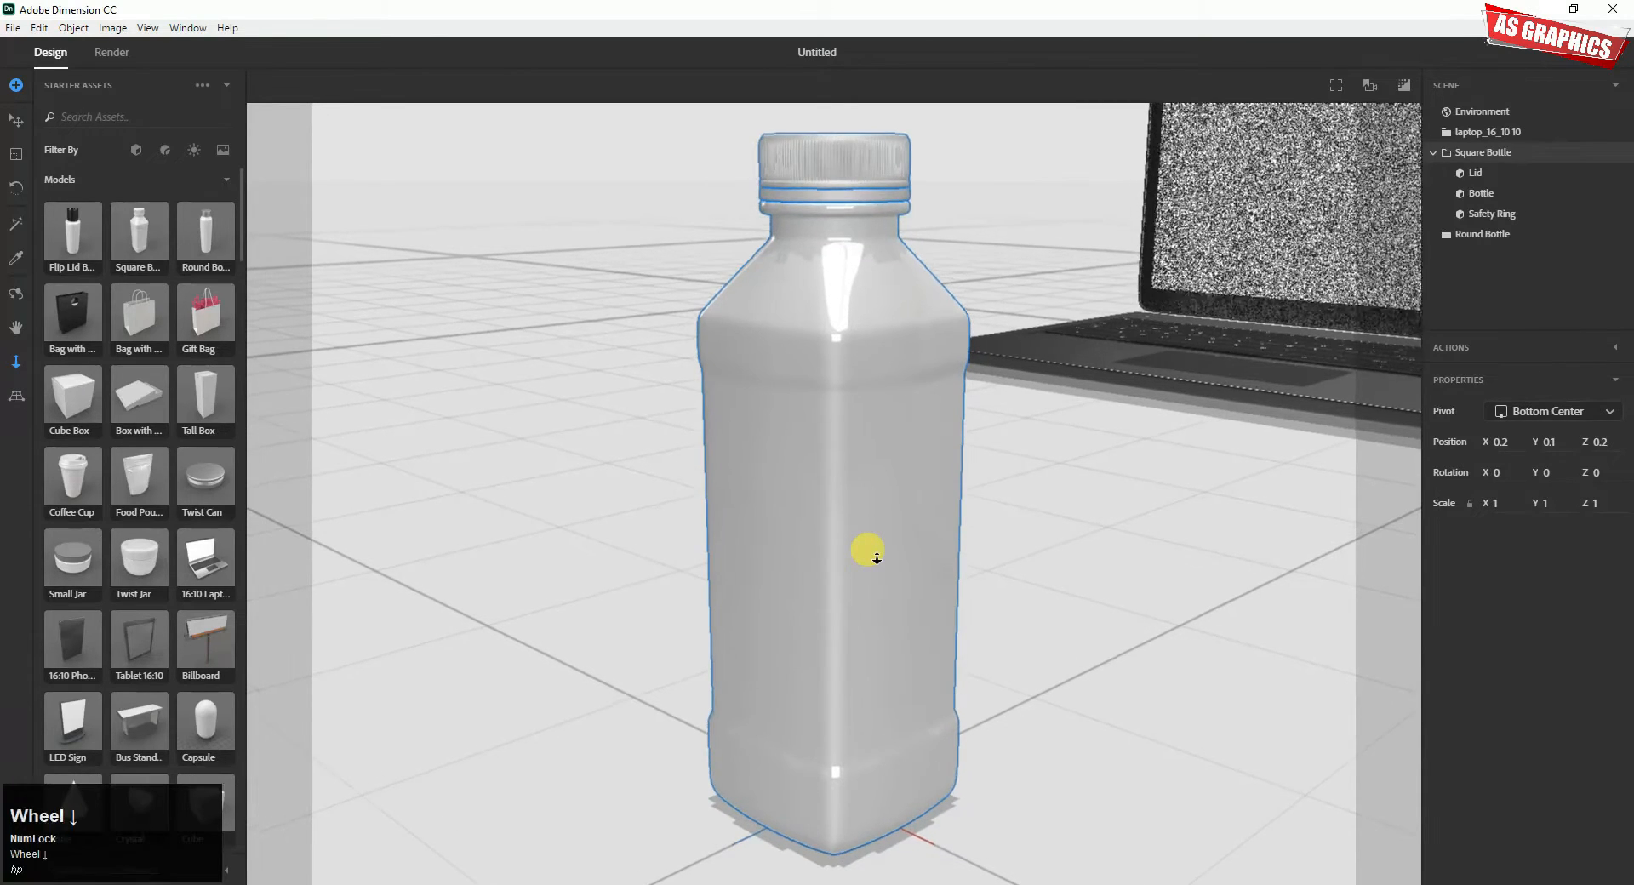
pyautogui.press('Num_Lock')
pyautogui.scroll(-4, 876, 557)
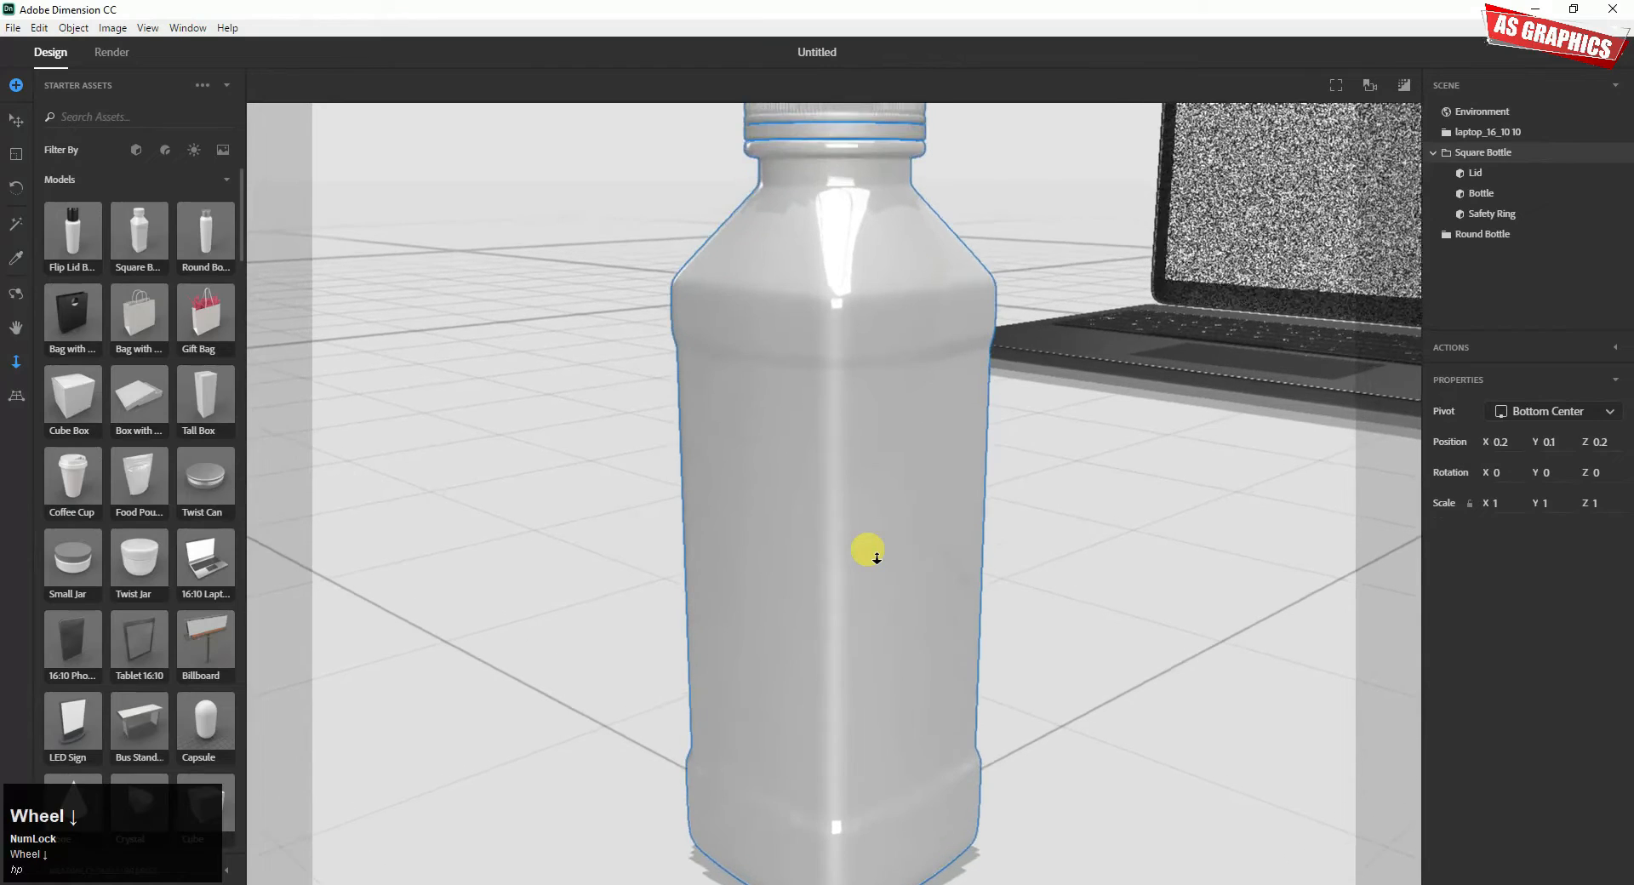
pyautogui.scroll(-5, 877, 558)
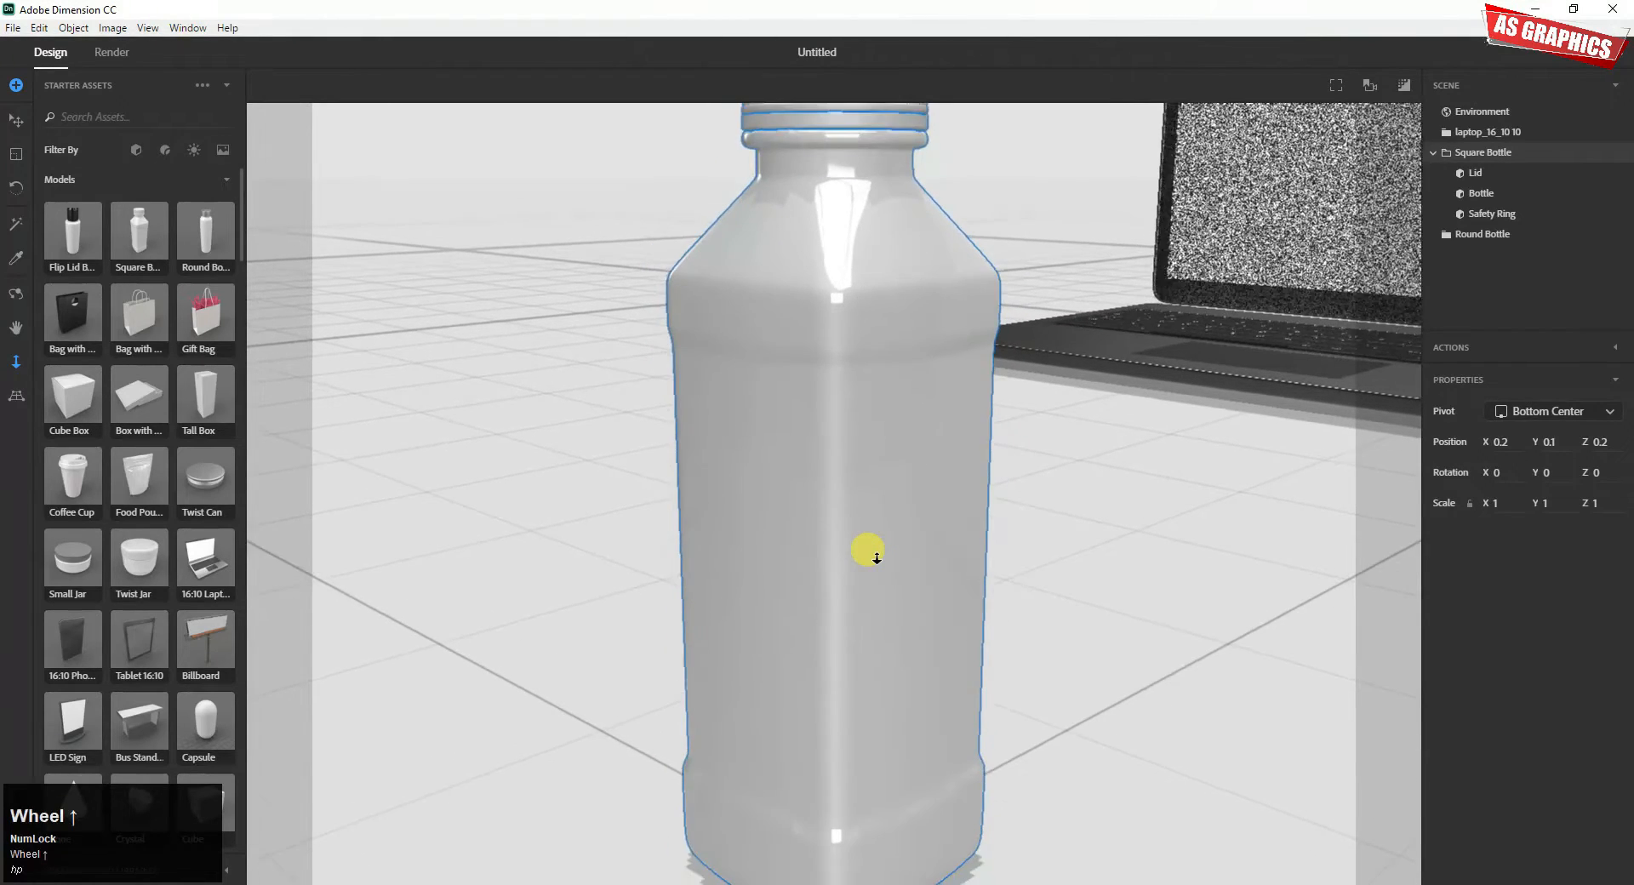
pyautogui.scroll(5, 877, 559)
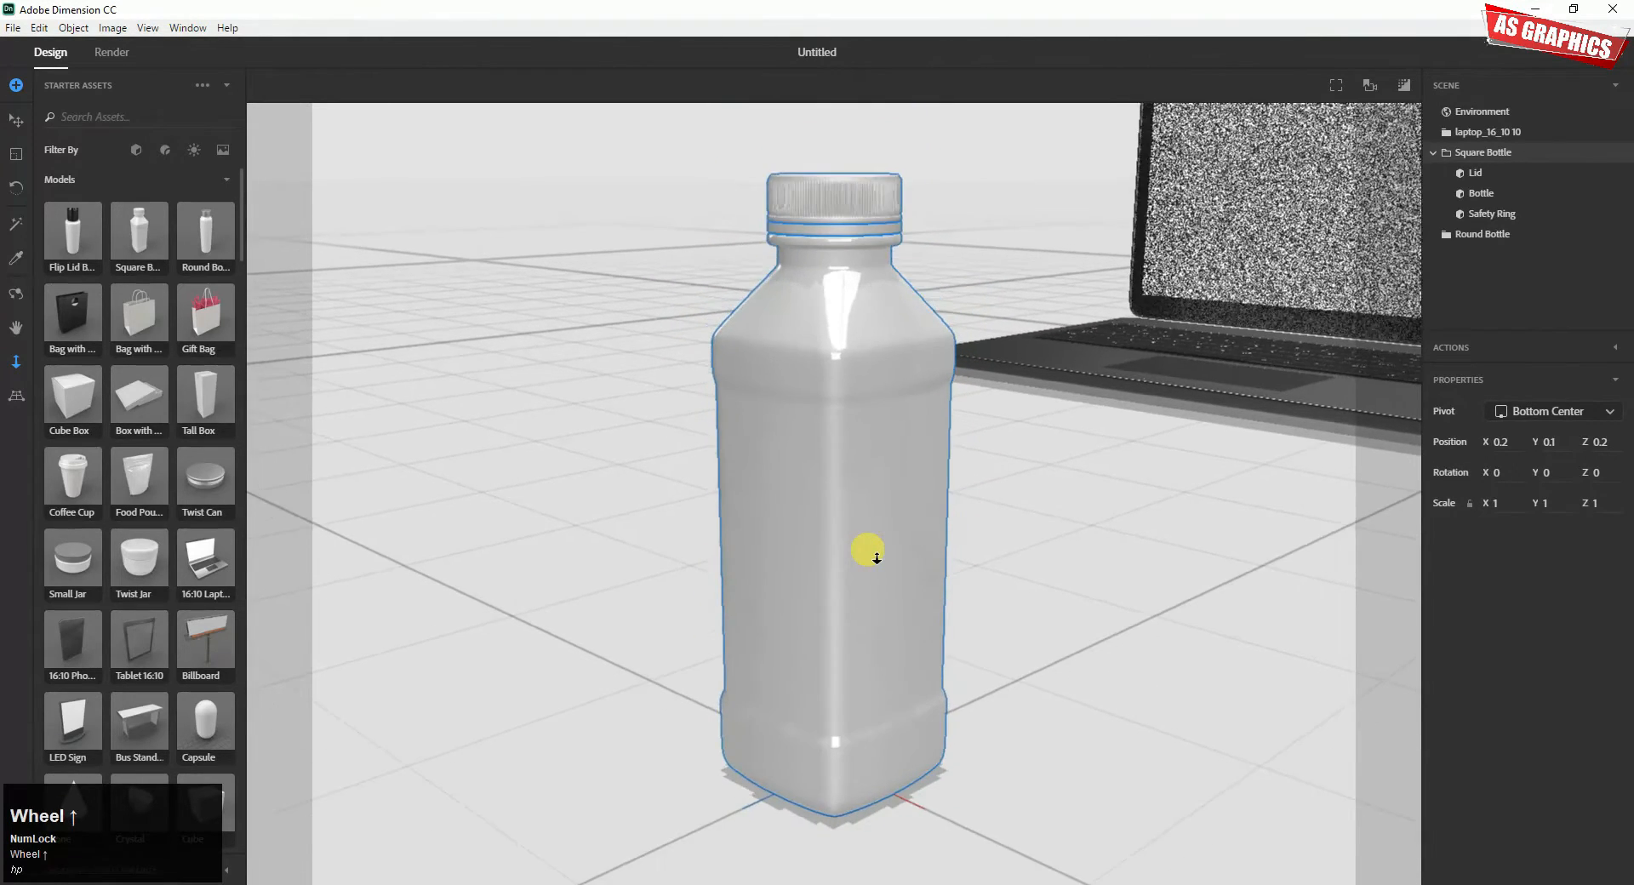
pyautogui.scroll(5, 877, 558)
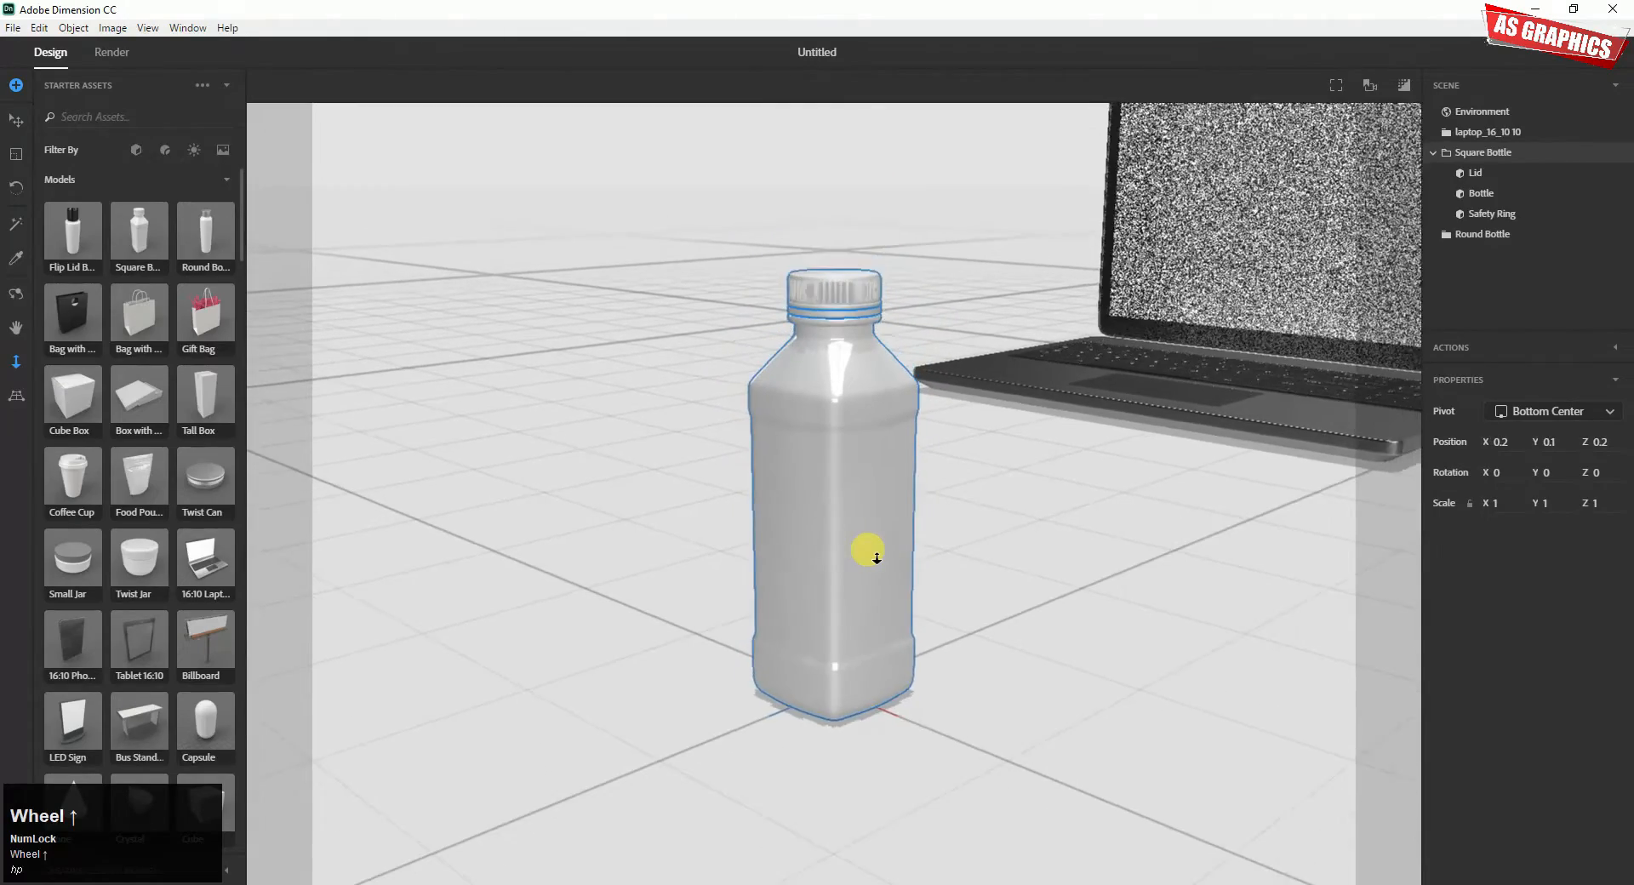
pyautogui.scroll(5, 876, 558)
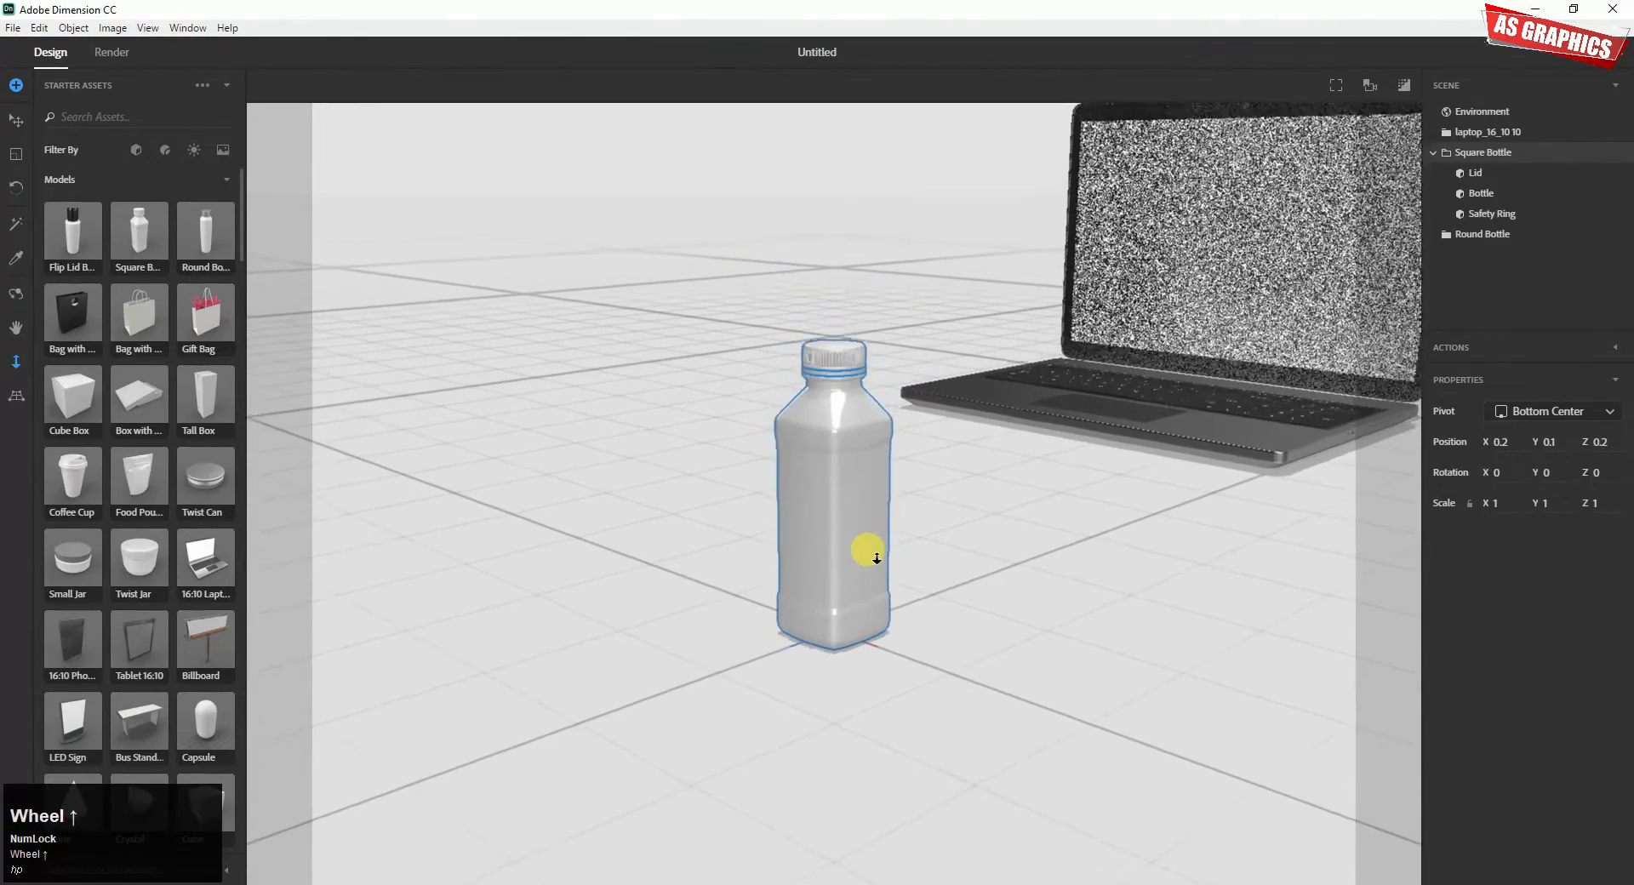
pyautogui.scroll(3, 877, 558)
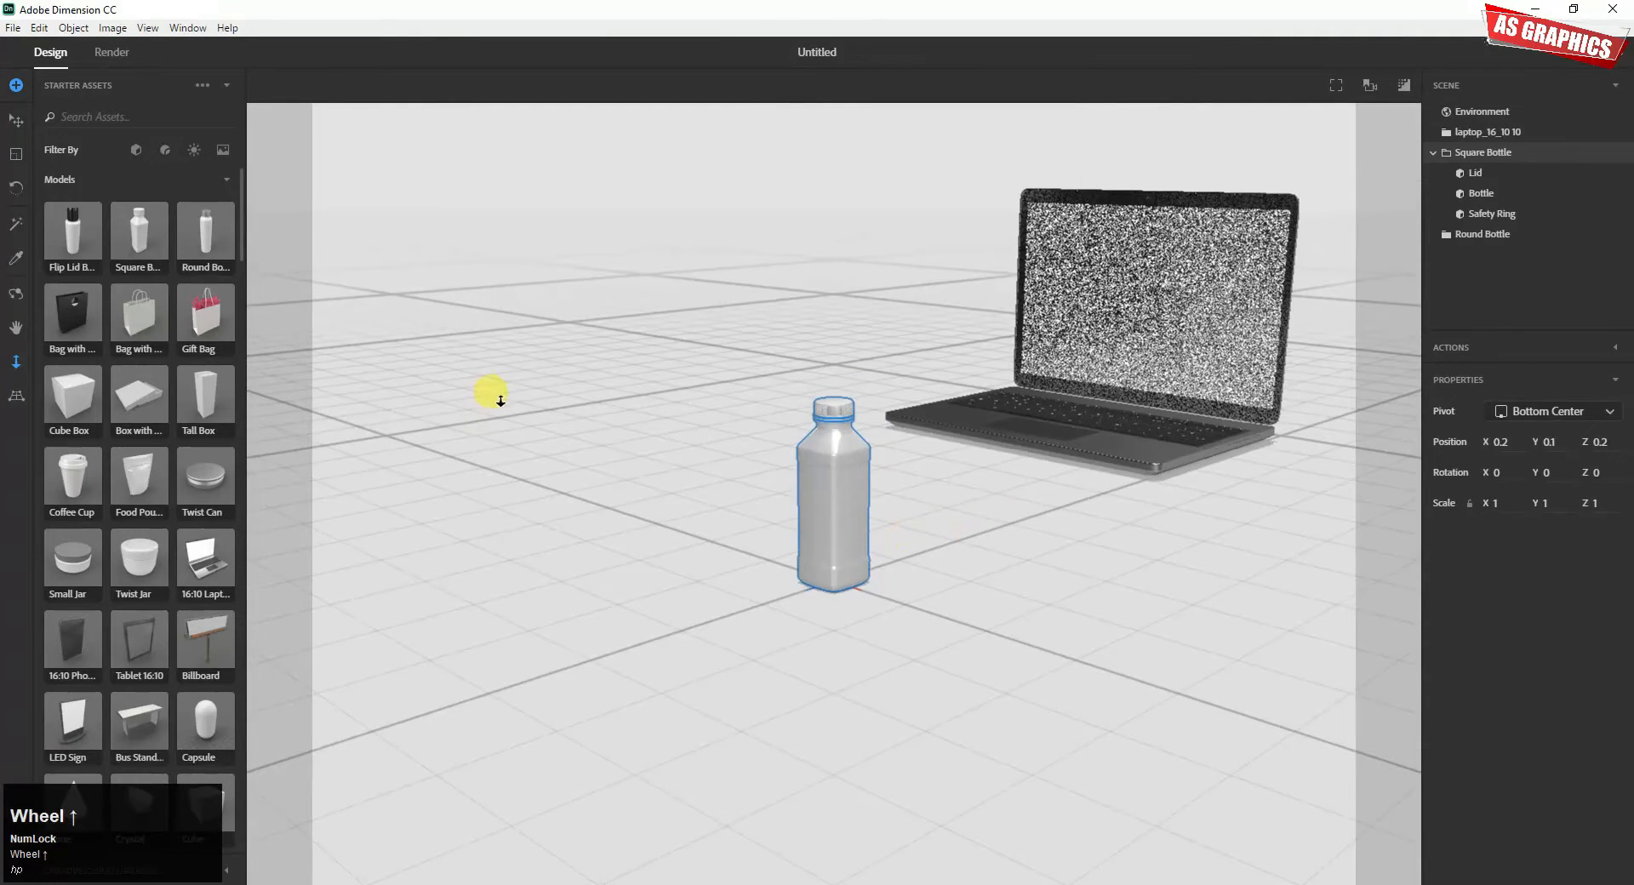
# Step: With the Select and Move tool active on the square bottle, zoom in and out until the round bottle is also in view
pyautogui.click(16, 120)
pyautogui.click(813, 544)
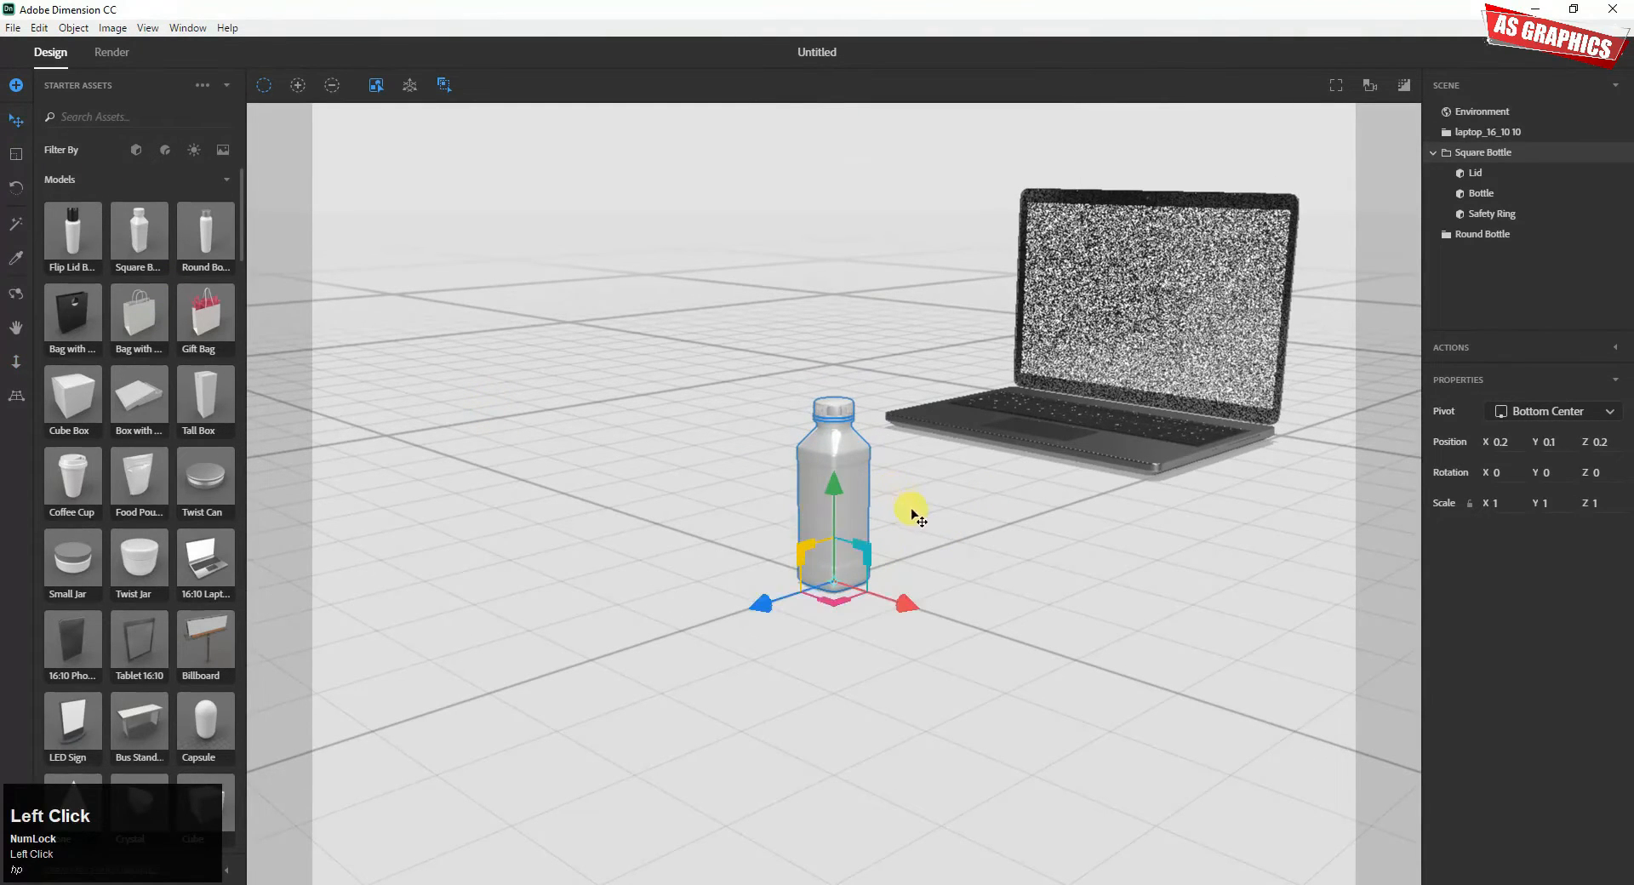
pyautogui.scroll(-4, 912, 511)
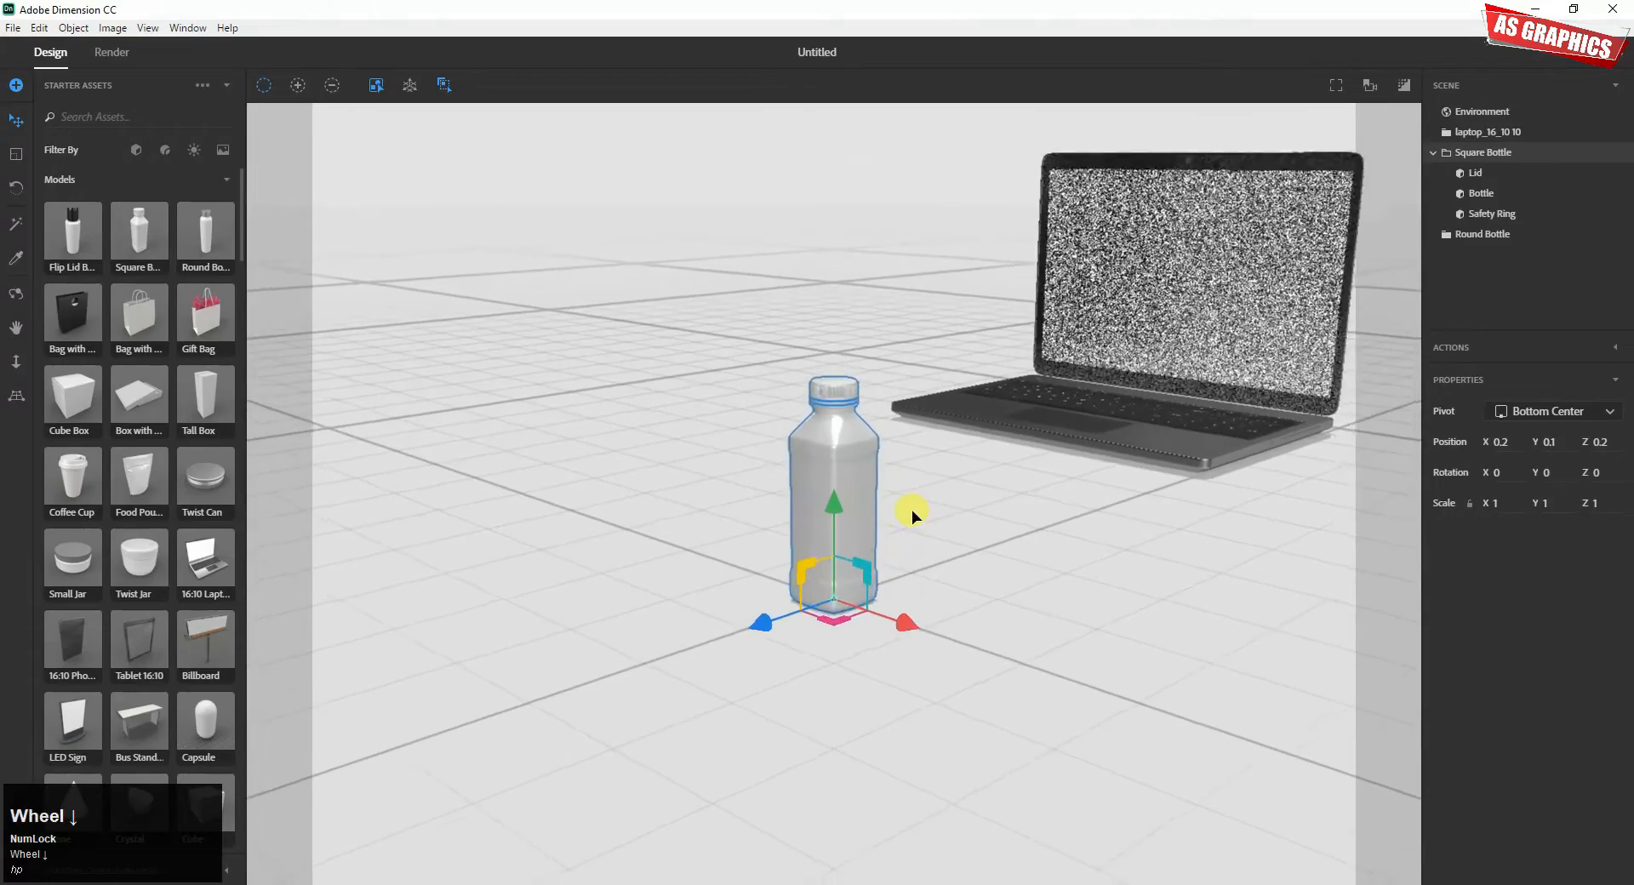
pyautogui.scroll(-5, 912, 509)
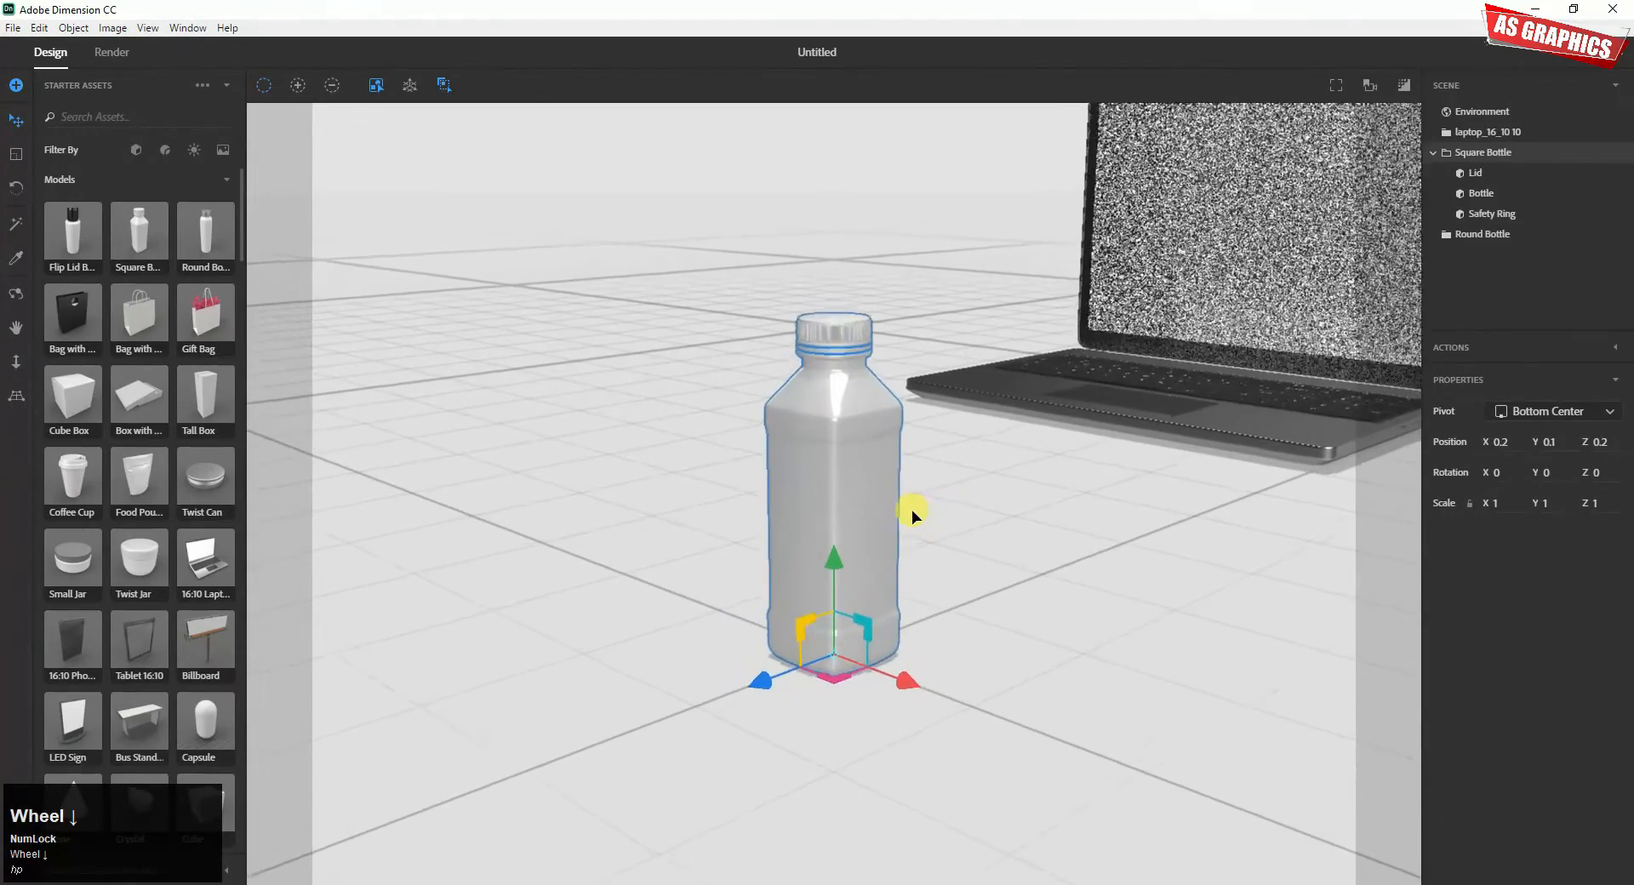
pyautogui.scroll(5, 911, 509)
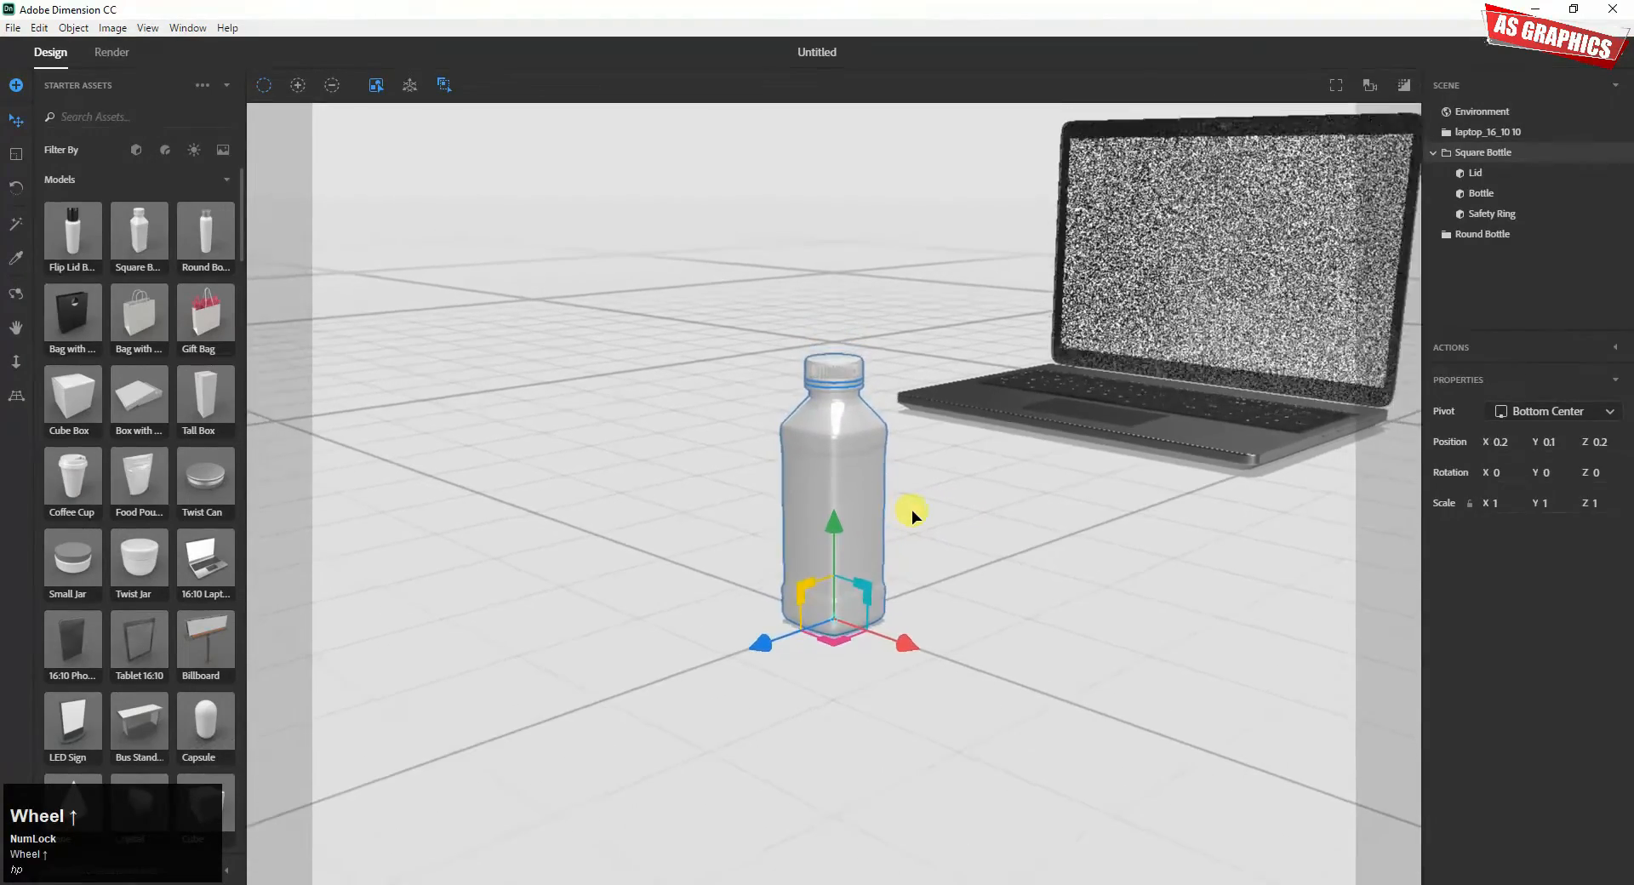
pyautogui.scroll(4, 911, 509)
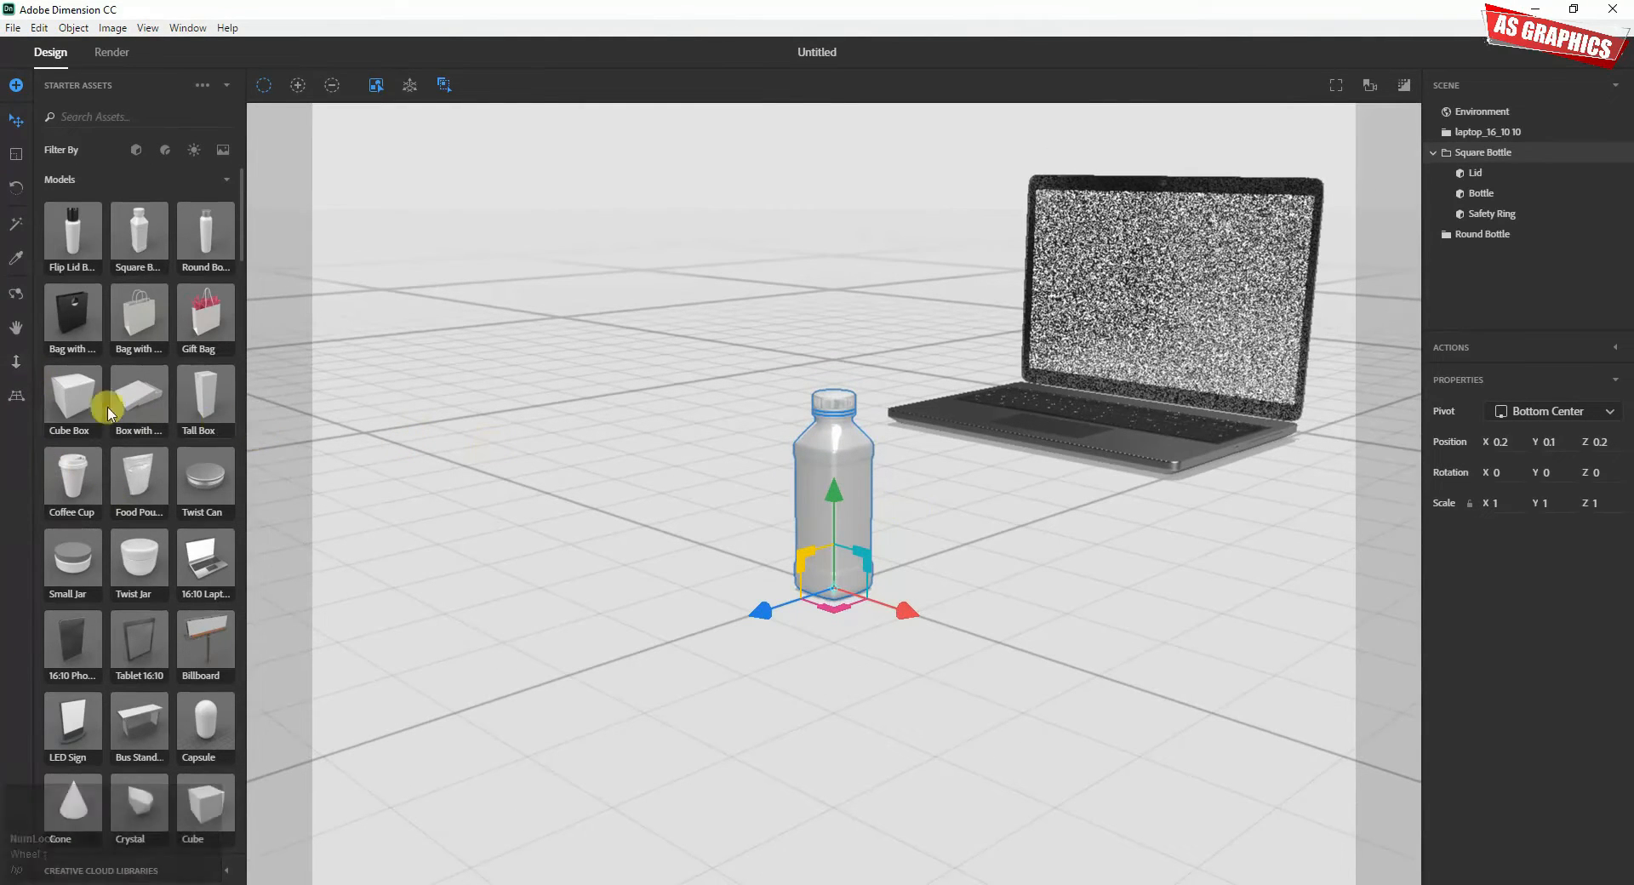
pyautogui.scroll(5, 928, 523)
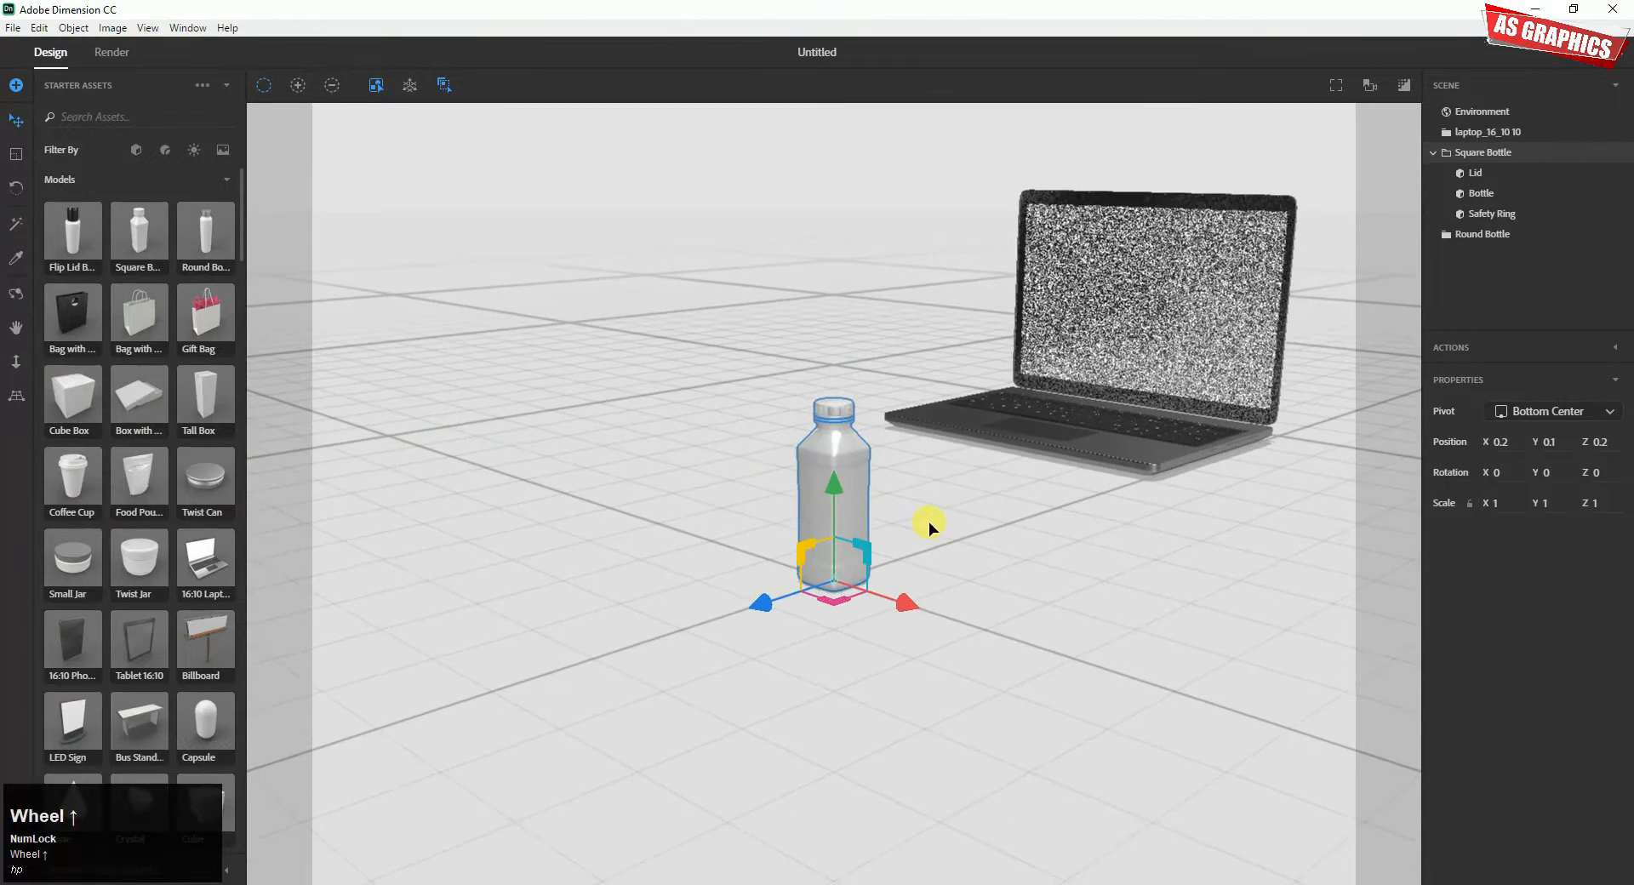
pyautogui.scroll(-5, 927, 522)
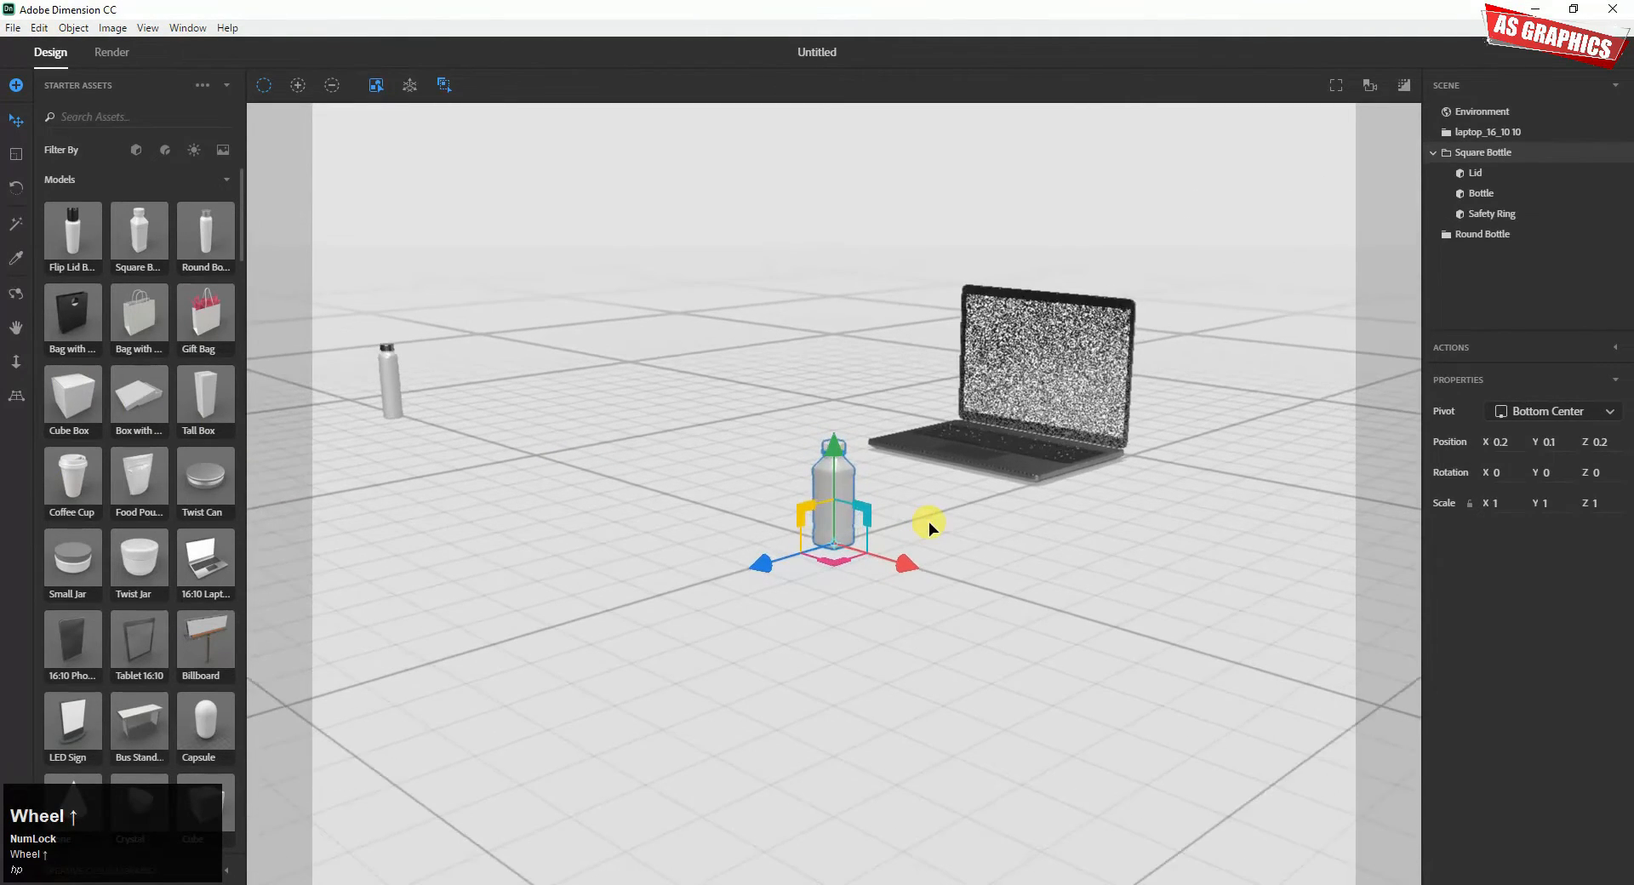
pyautogui.scroll(-3, 928, 523)
pyautogui.scroll(-2, 928, 523)
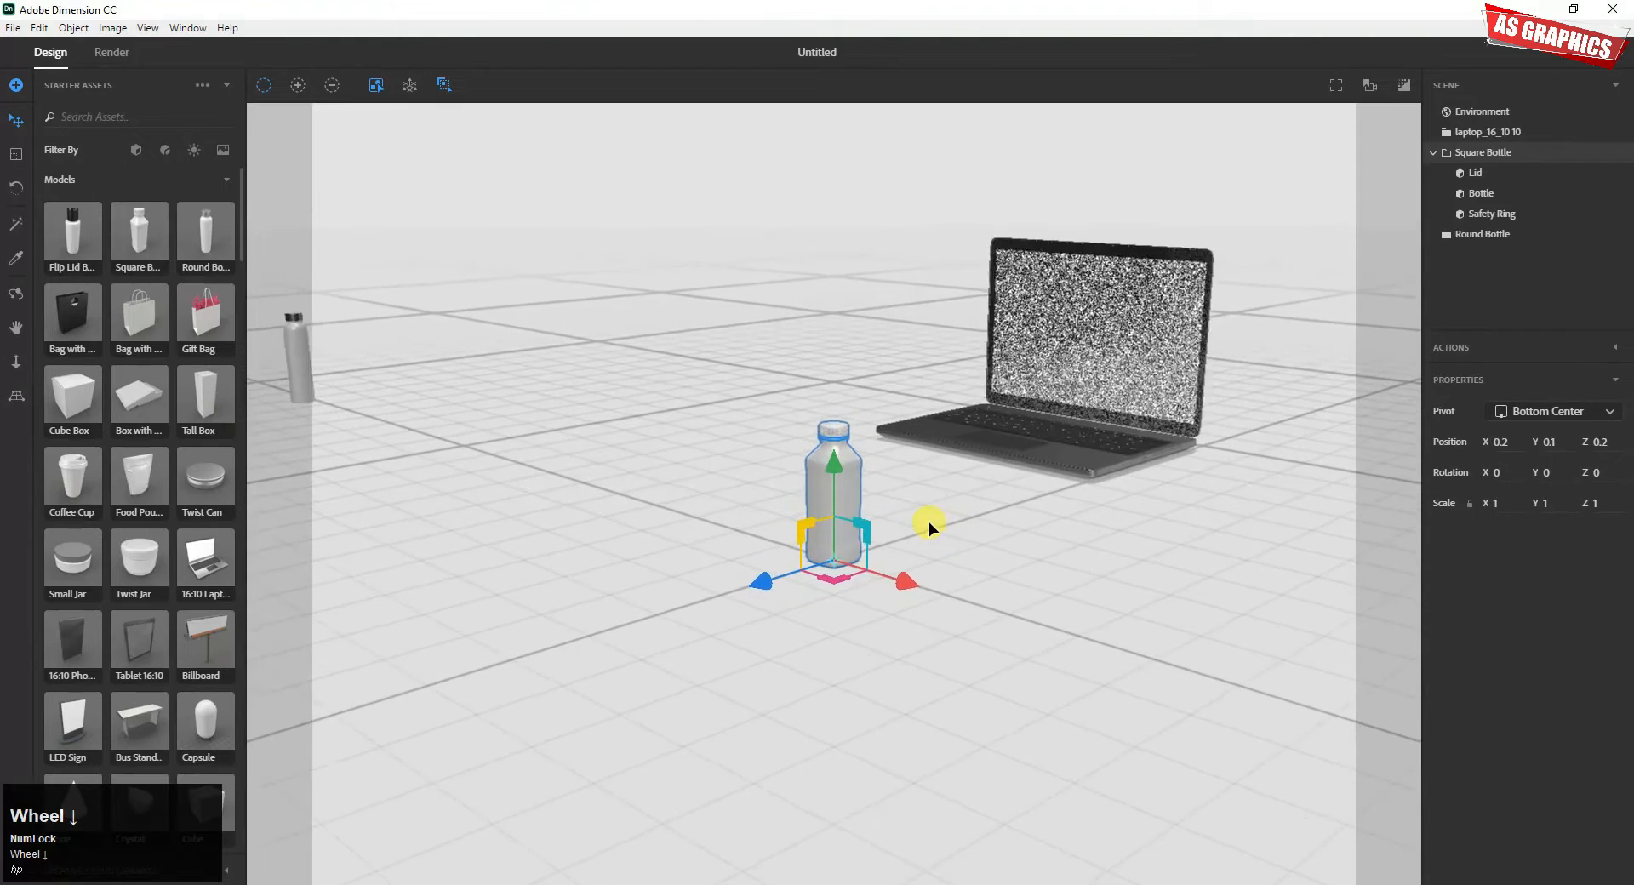
# Step: Dolly the camera in and back until both bottles and the laptop fit inside the canvas
pyautogui.click(16, 362)
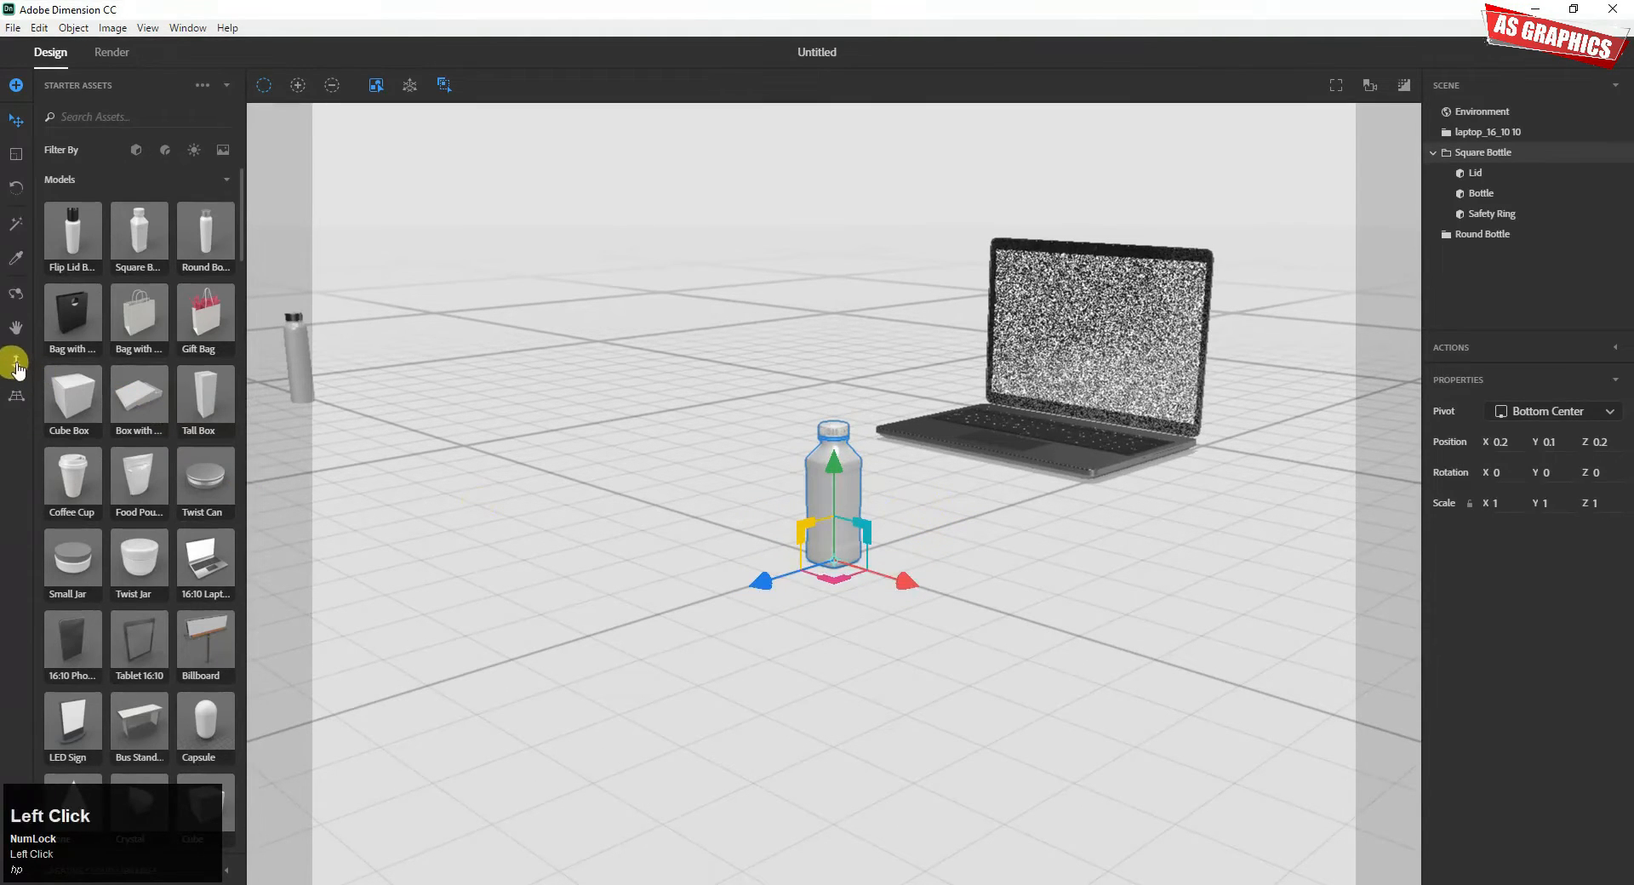
pyautogui.moveTo(865, 554); pyautogui.dragTo(868, 102)
pyautogui.moveTo(915, 601)
pyautogui.mouseDown()
pyautogui.moveTo(924, 213)
pyautogui.moveTo(959, 479)
pyautogui.moveTo(952, 233)
pyautogui.moveTo(982, 767)
pyautogui.moveTo(953, 395)
pyautogui.moveTo(942, 596)
pyautogui.mouseUp()
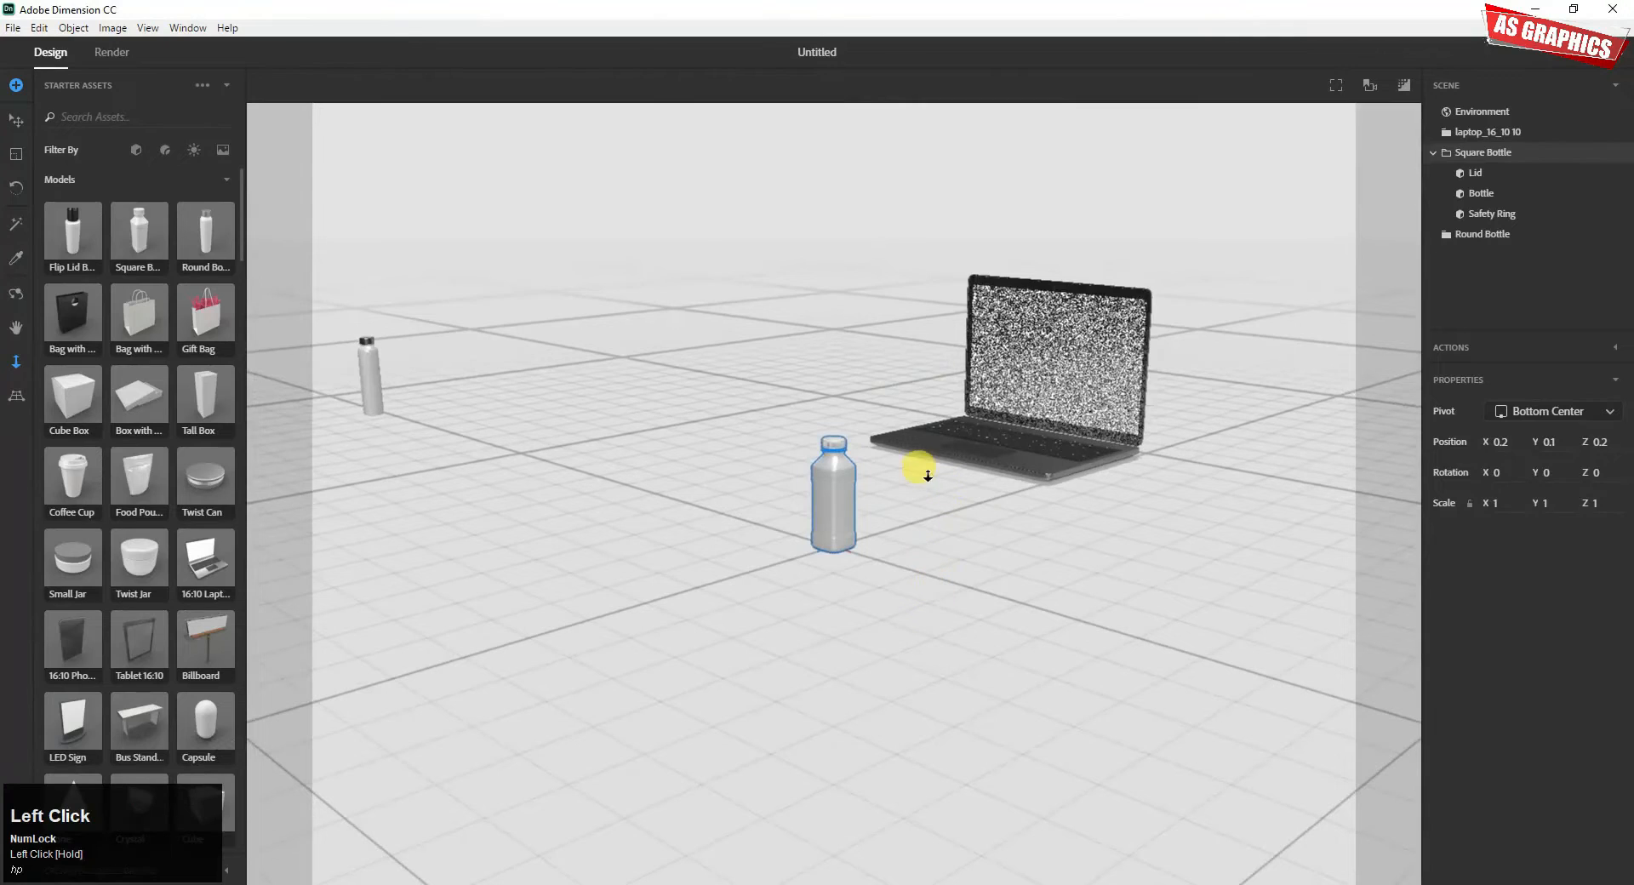
pyautogui.moveTo(944, 499); pyautogui.dragTo(832, 491)
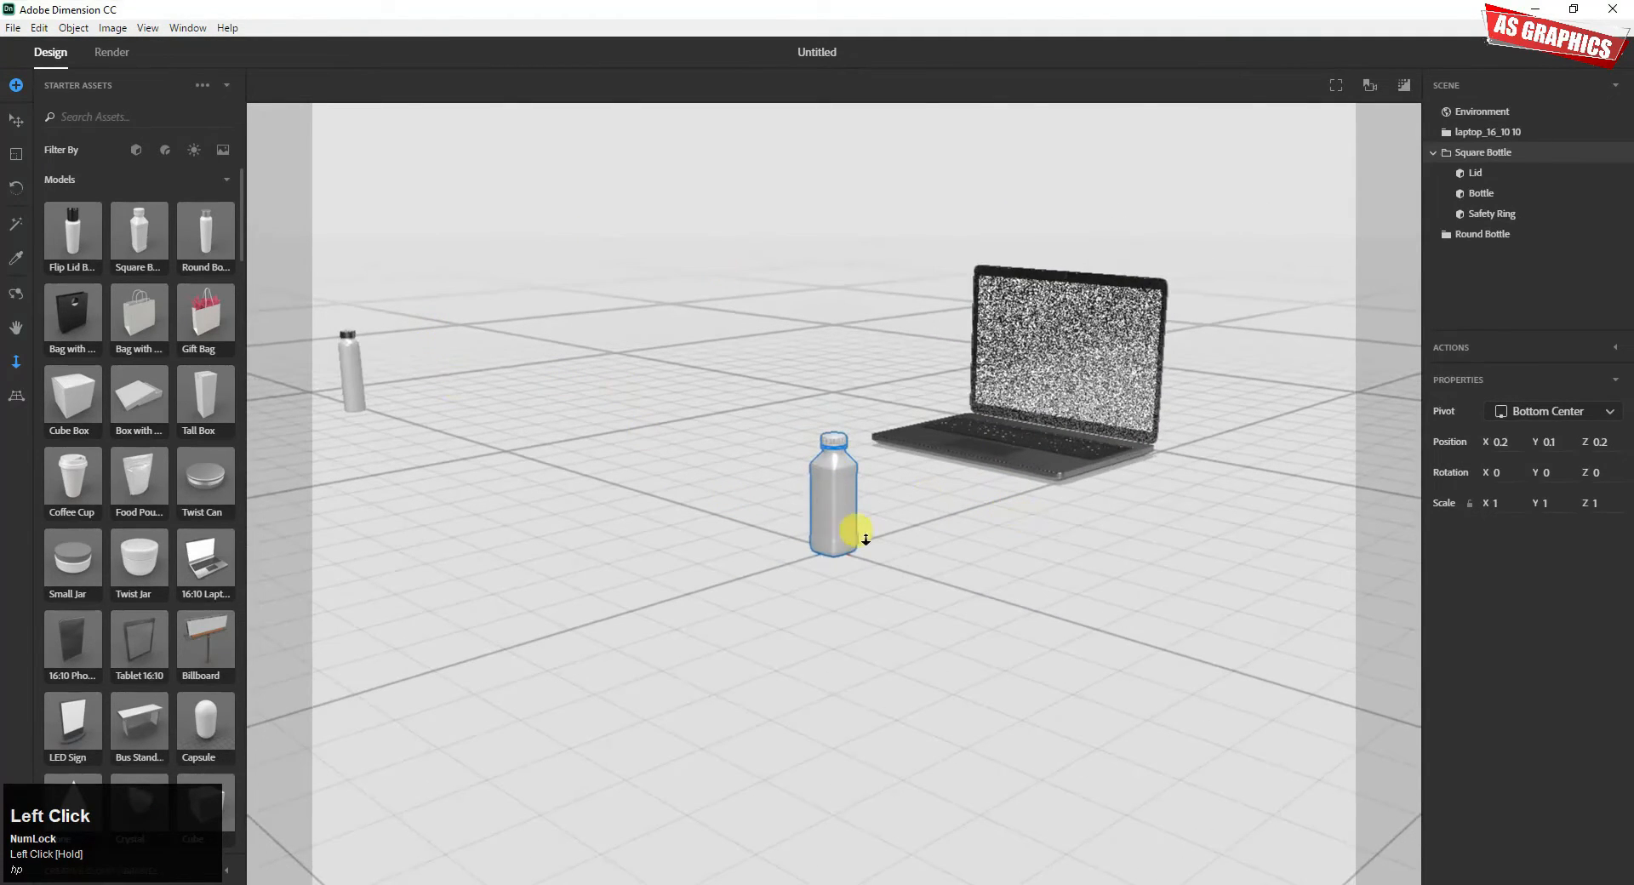
# Step: Adjust the framing of the bottles and laptop, alternating the Dolly tool with the temporary Hand tool
pyautogui.press('space')
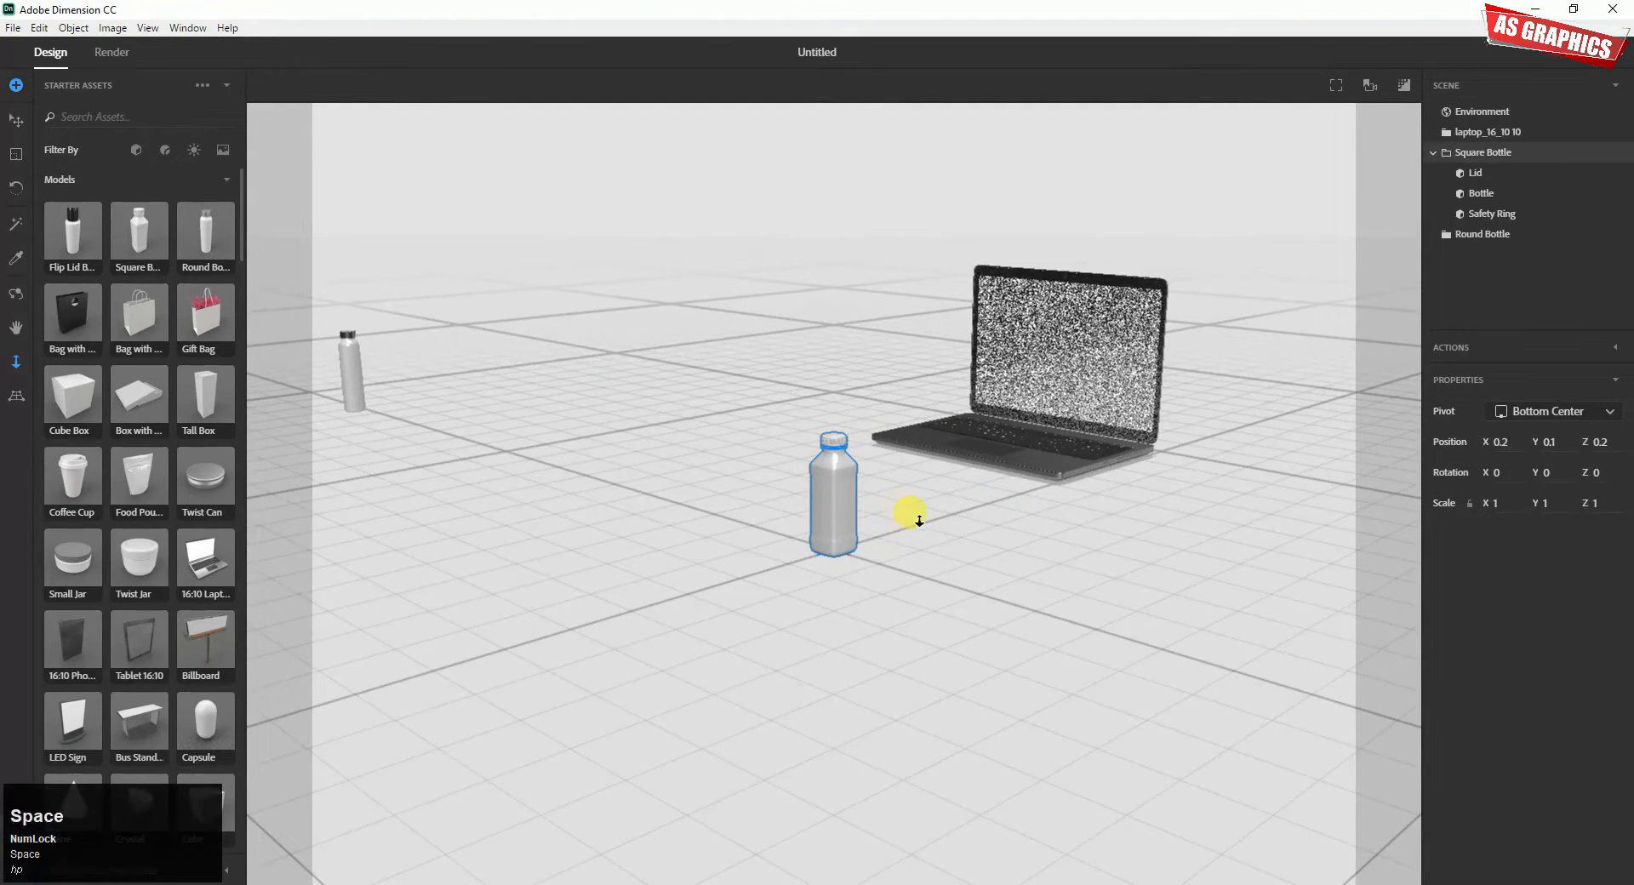
pyautogui.moveTo(919, 521); pyautogui.dragTo(889, 503)
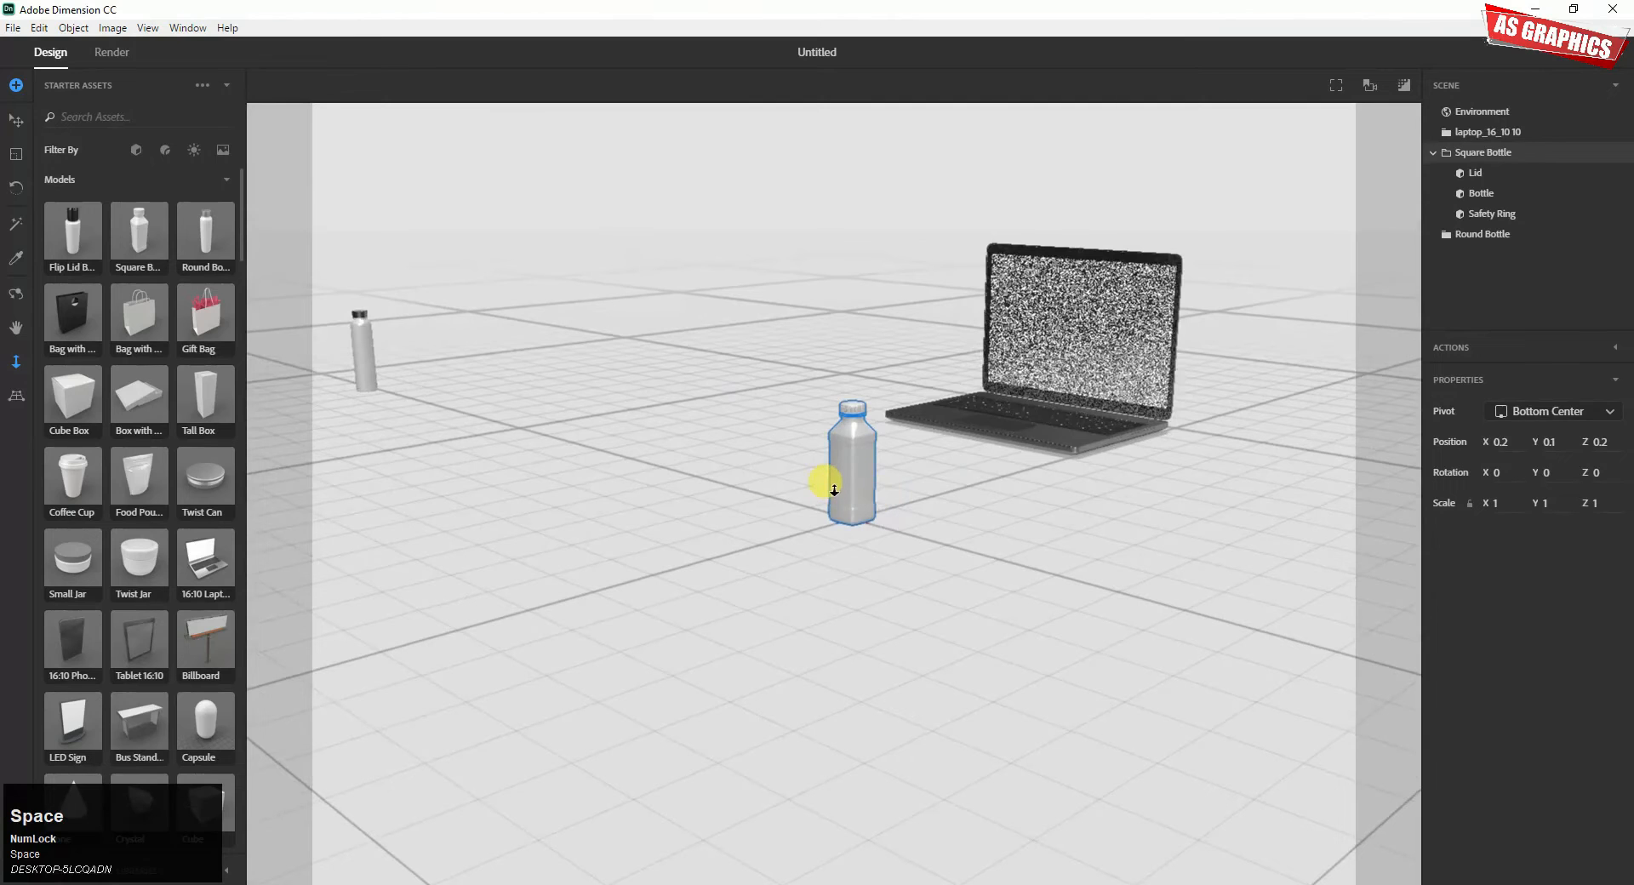
pyautogui.moveTo(757, 473); pyautogui.dragTo(796, 449)
pyautogui.press('space')
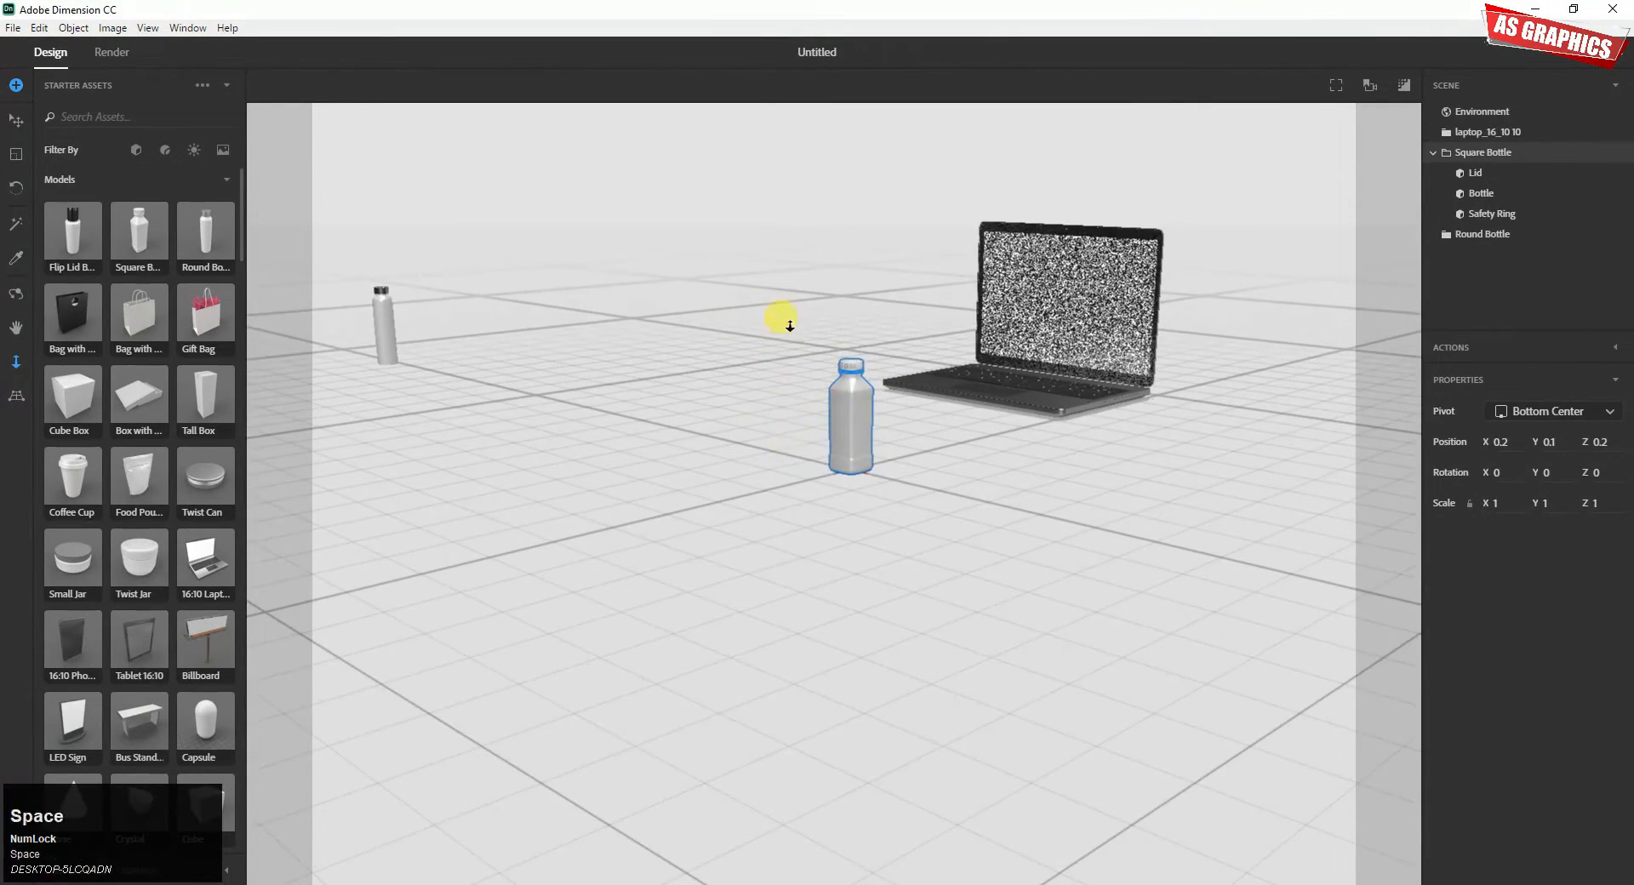
pyautogui.moveTo(788, 329); pyautogui.dragTo(773, 479)
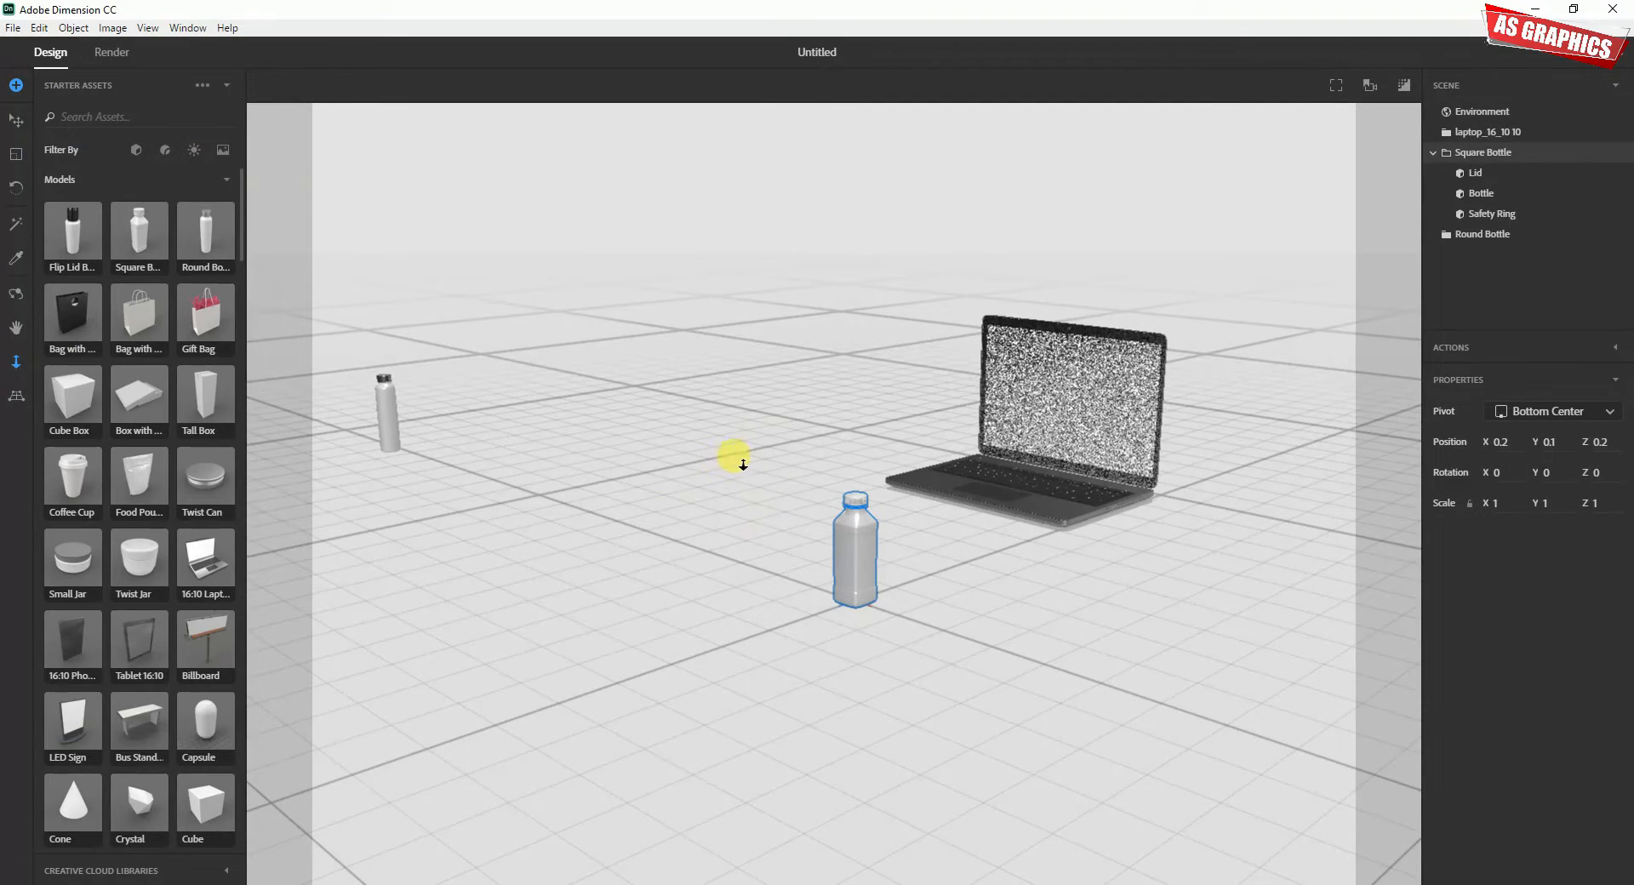
# Step: Switch to the Select and Move tool and clear the selection of the square bottle
pyautogui.click(17, 298)
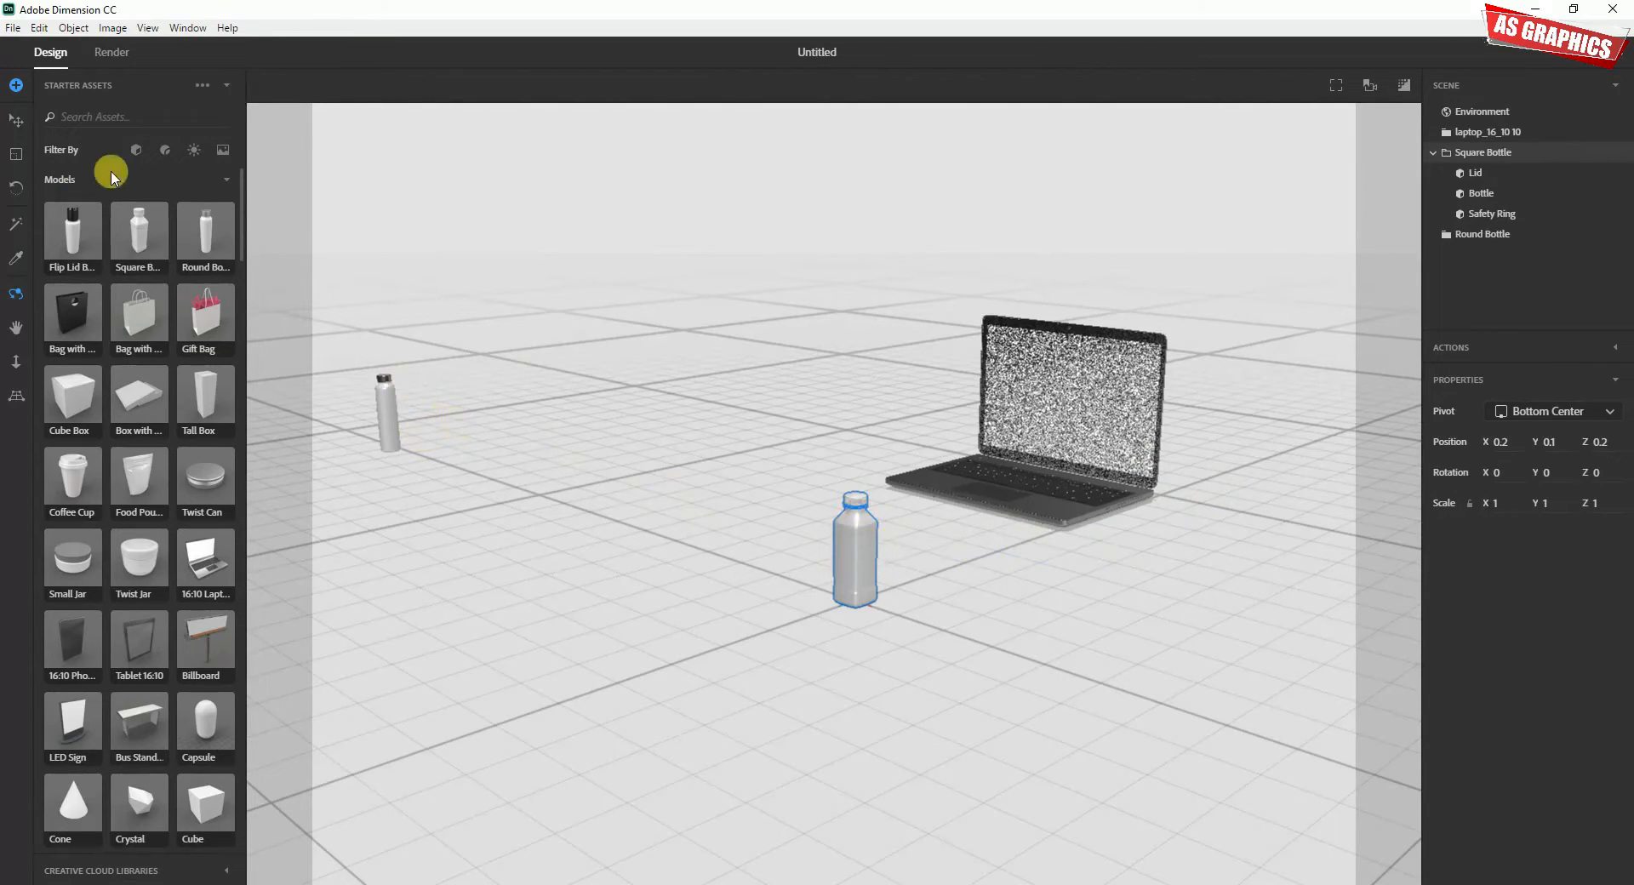
pyautogui.click(15, 121)
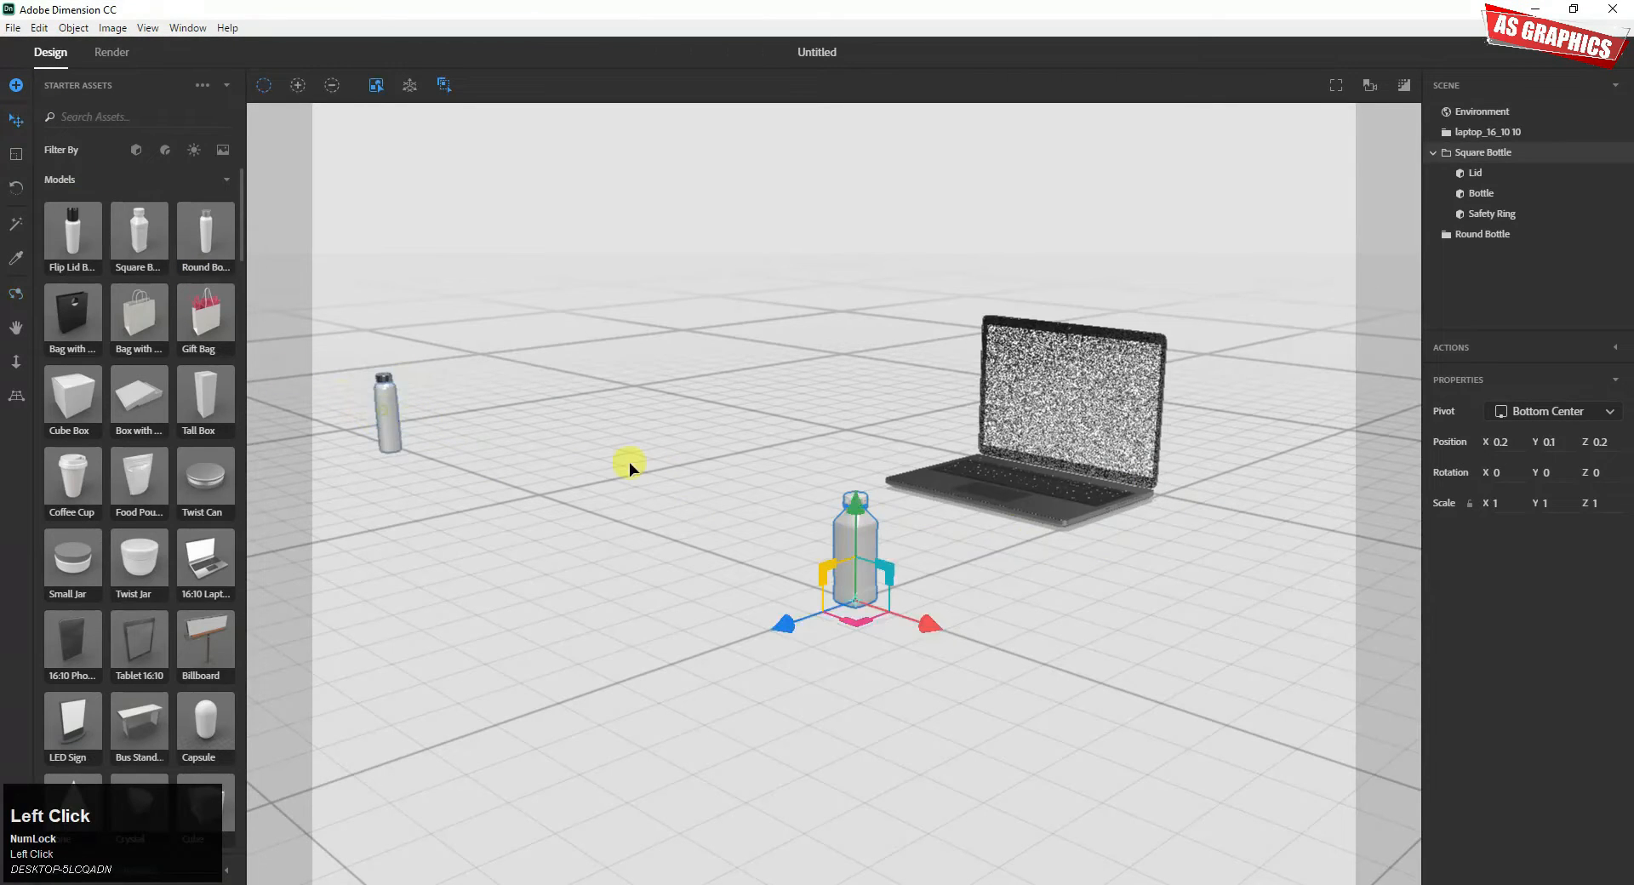
pyautogui.moveTo(630, 468); pyautogui.dragTo(1074, 396)
pyautogui.click(1184, 611)
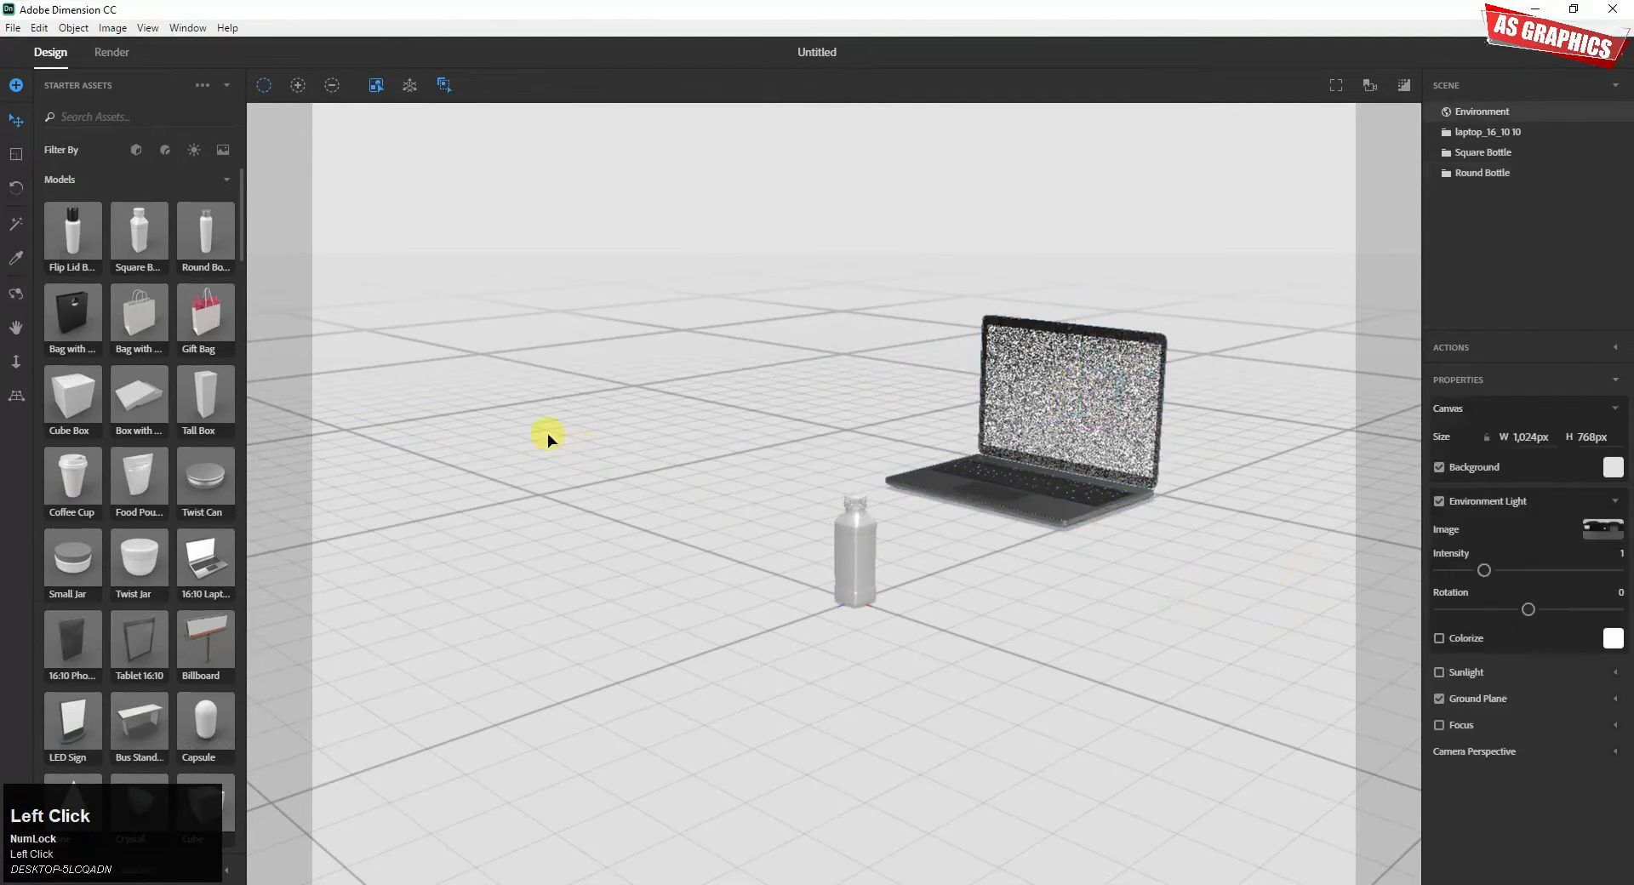
# Step: Orbit the camera around the laptop and bottles, passing through a low frontal view to a raised front view
pyautogui.click(16, 303)
pyautogui.click(15, 303)
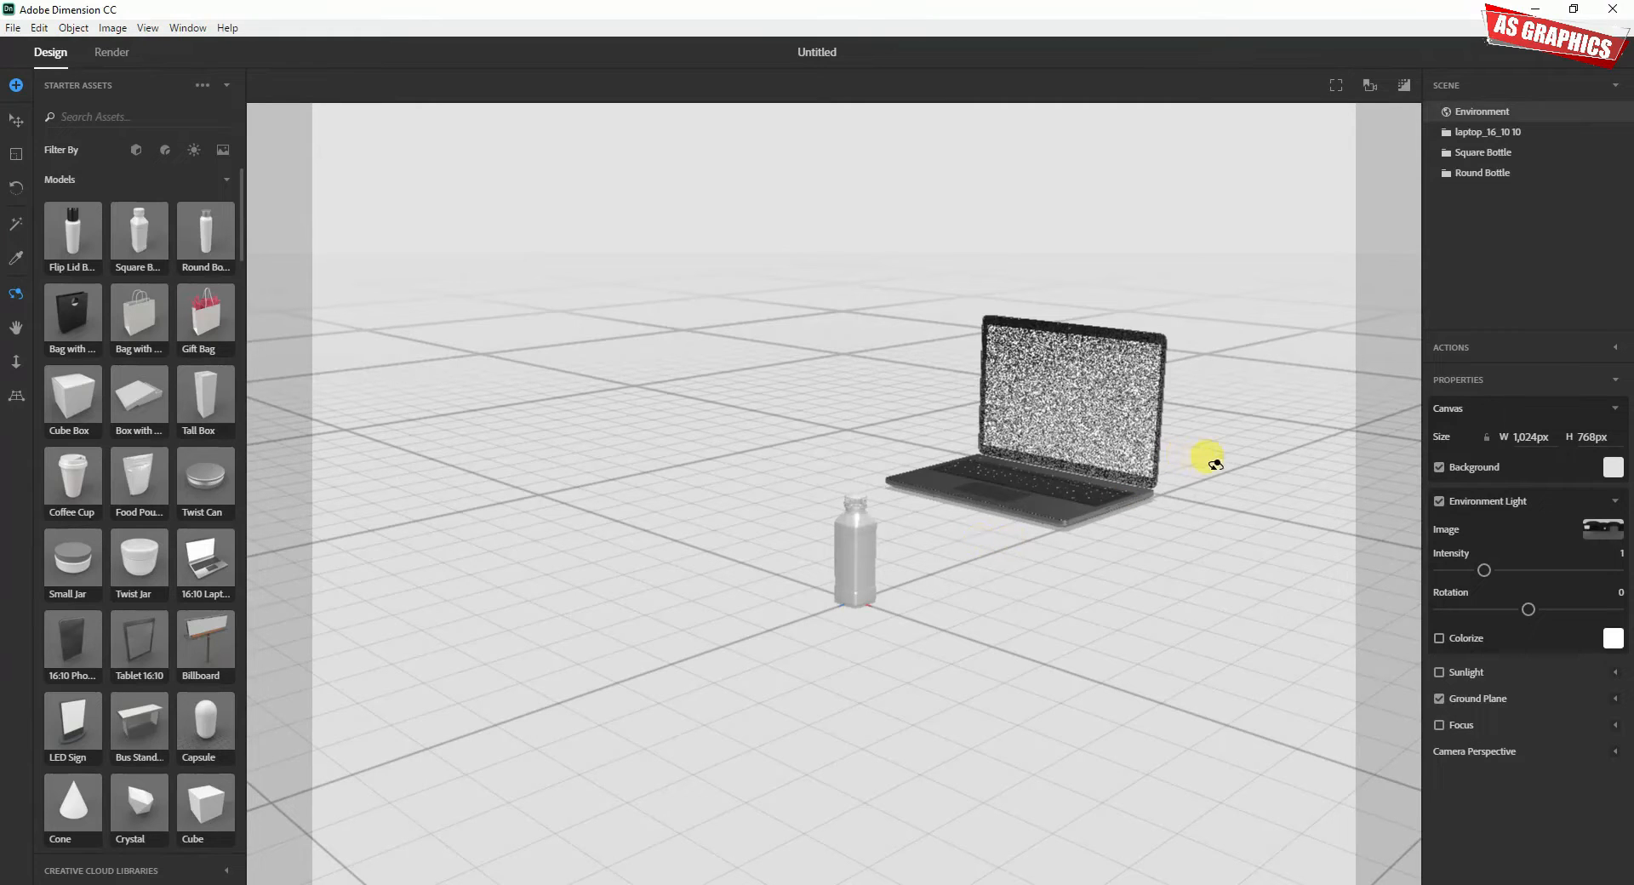
pyautogui.moveTo(1226, 455); pyautogui.dragTo(1141, 467)
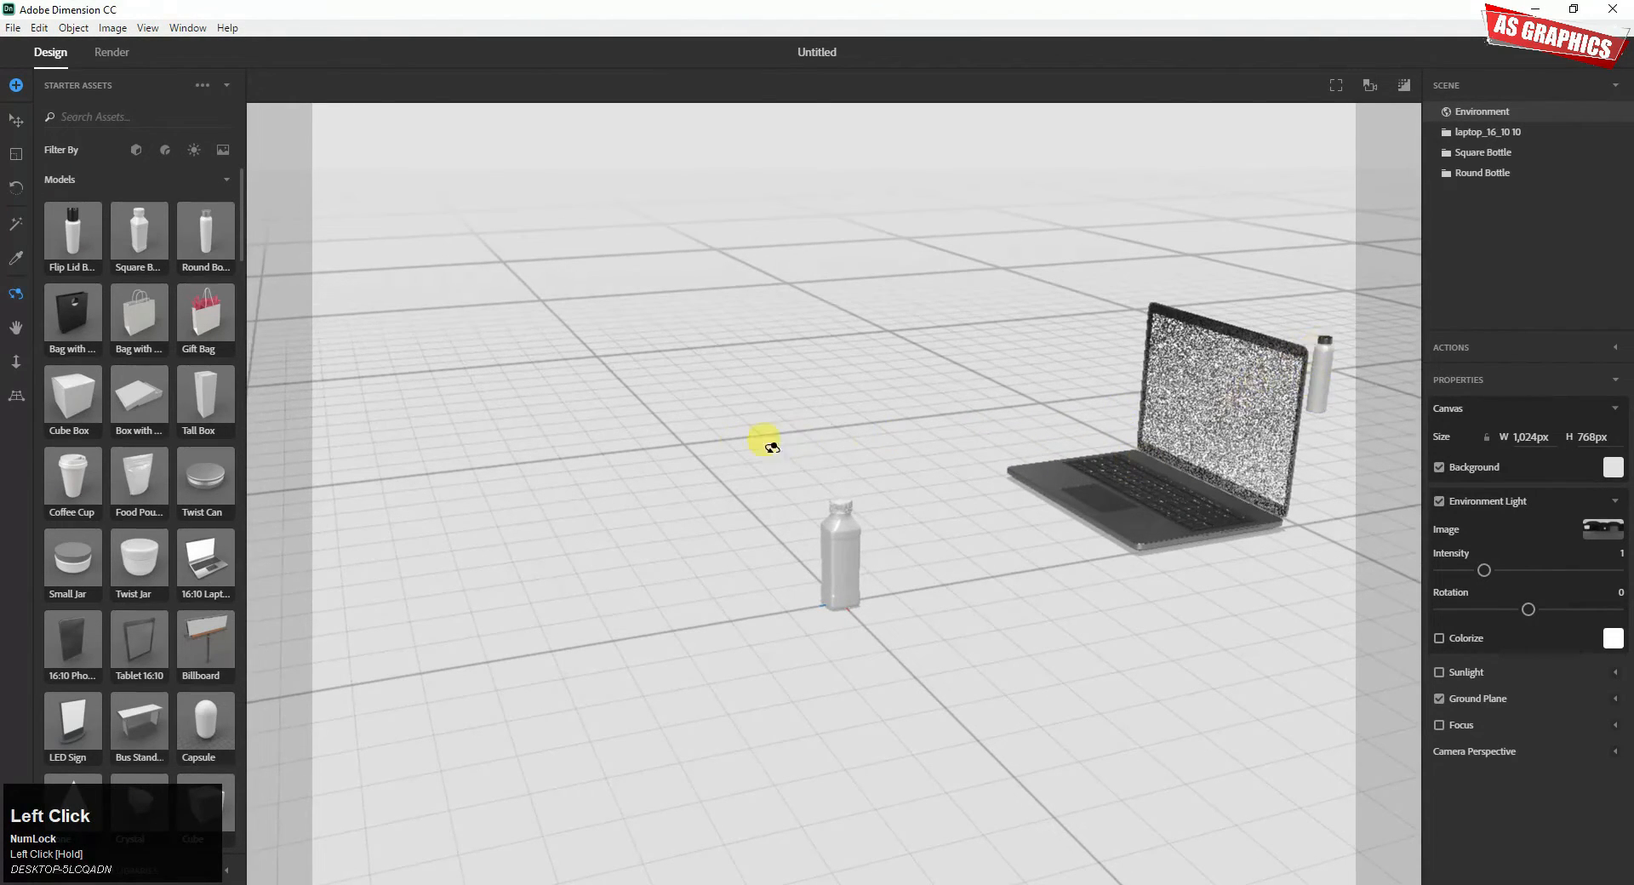
pyautogui.moveTo(697, 498); pyautogui.dragTo(937, 368)
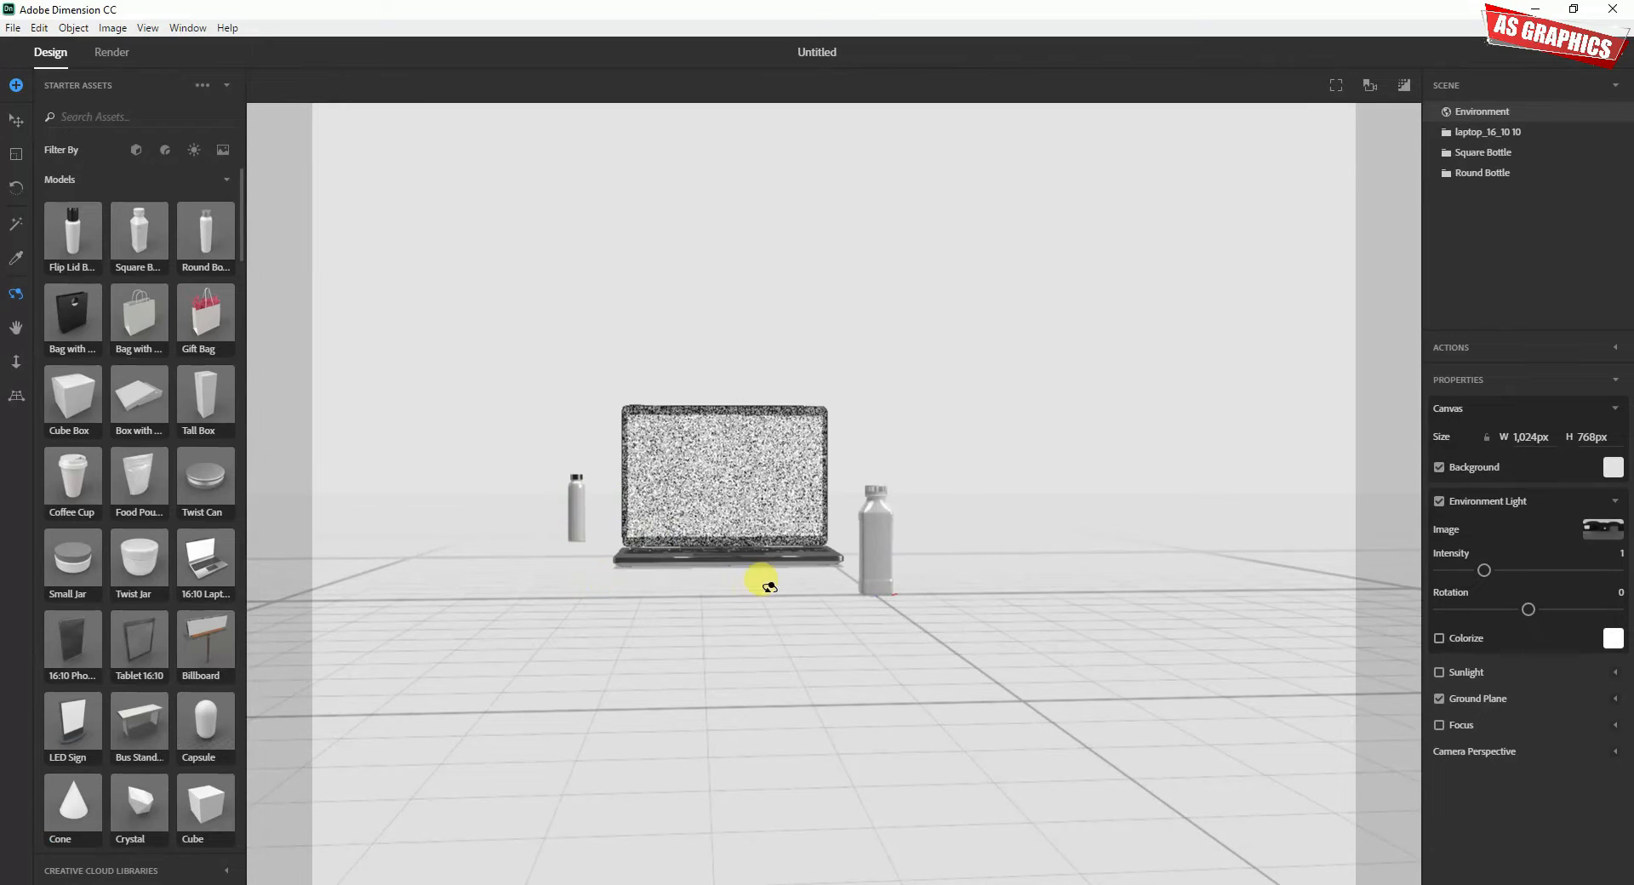
pyautogui.moveTo(1080, 496); pyautogui.dragTo(1166, 577)
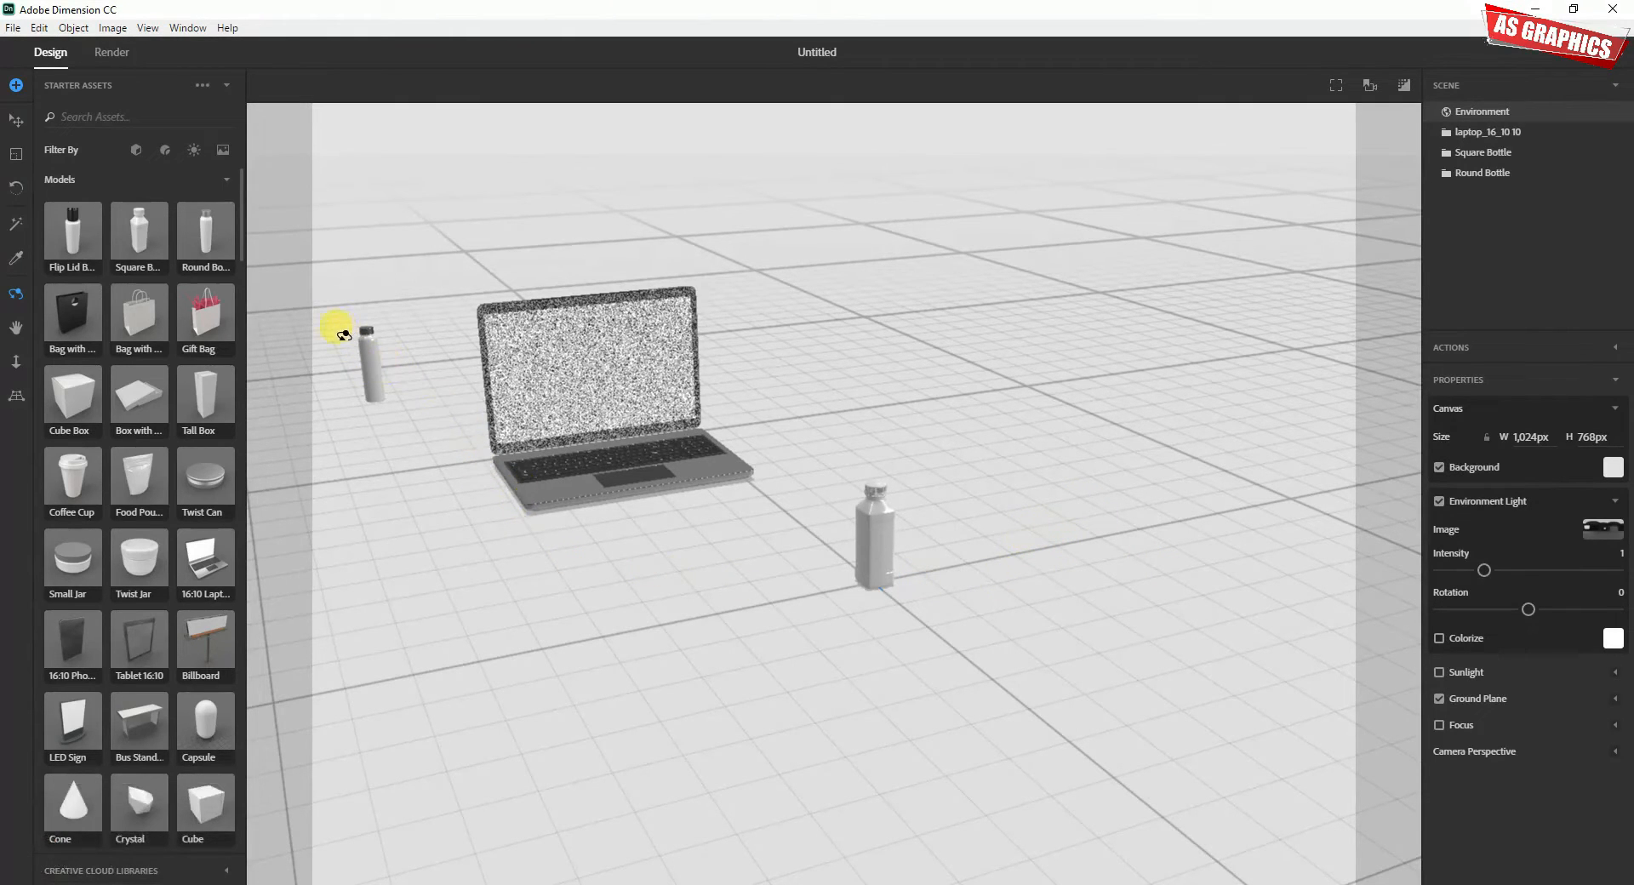
# Step: Orbit the camera behind the laptop and round to a raised side view showing the keyboard
pyautogui.moveTo(343, 335); pyautogui.dragTo(782, 295)
pyautogui.moveTo(562, 454); pyautogui.dragTo(615, 473)
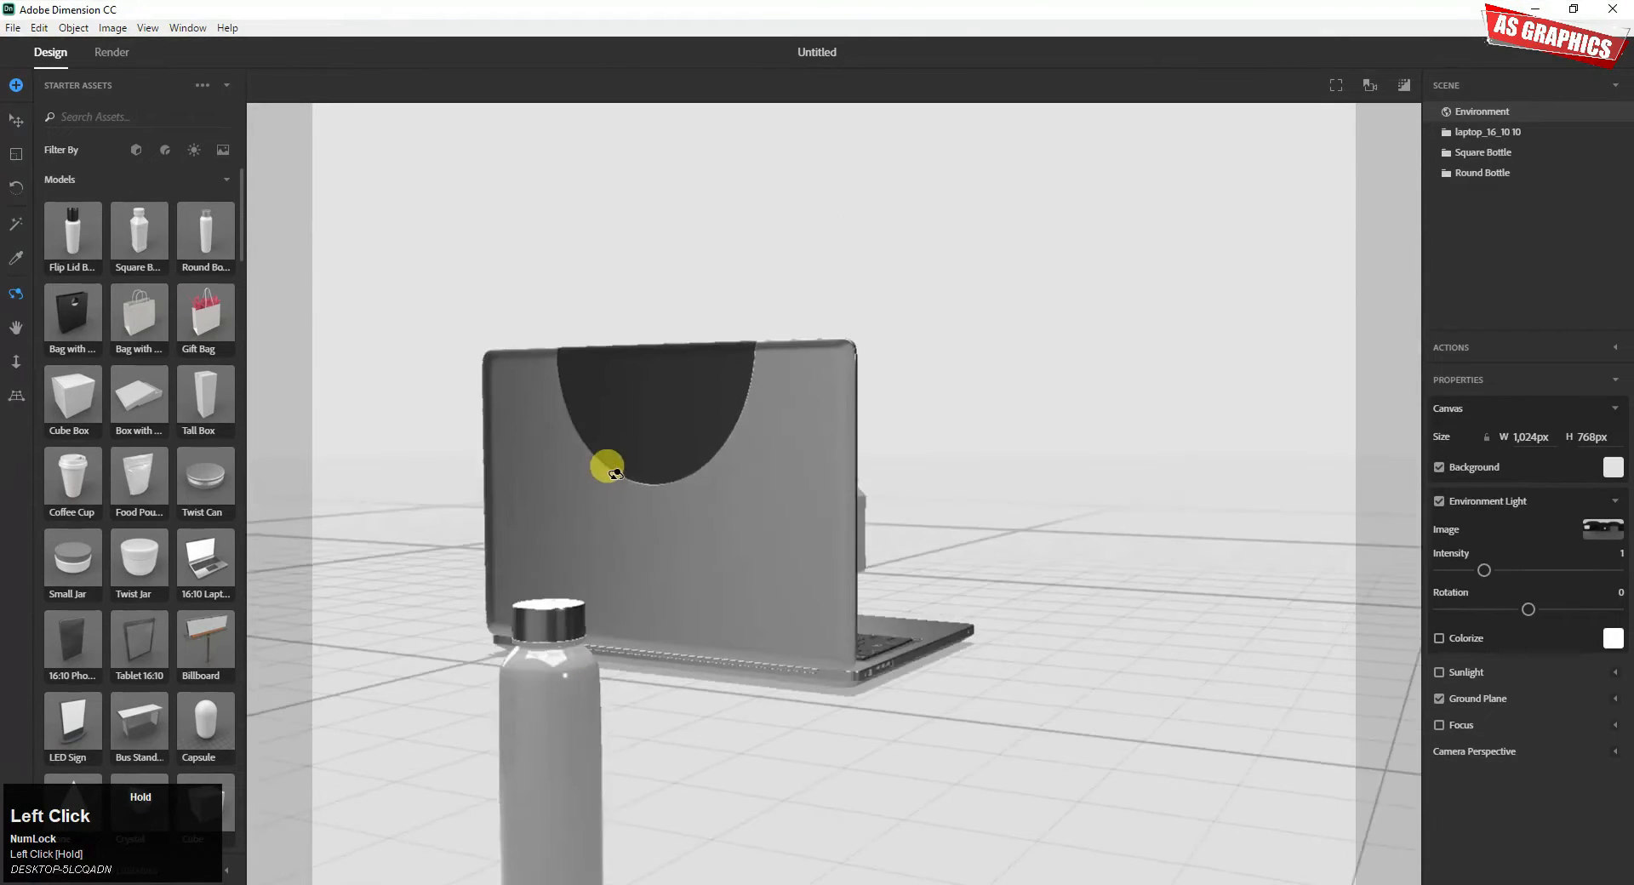
pyautogui.moveTo(867, 216); pyautogui.dragTo(958, 517)
pyautogui.press('space')
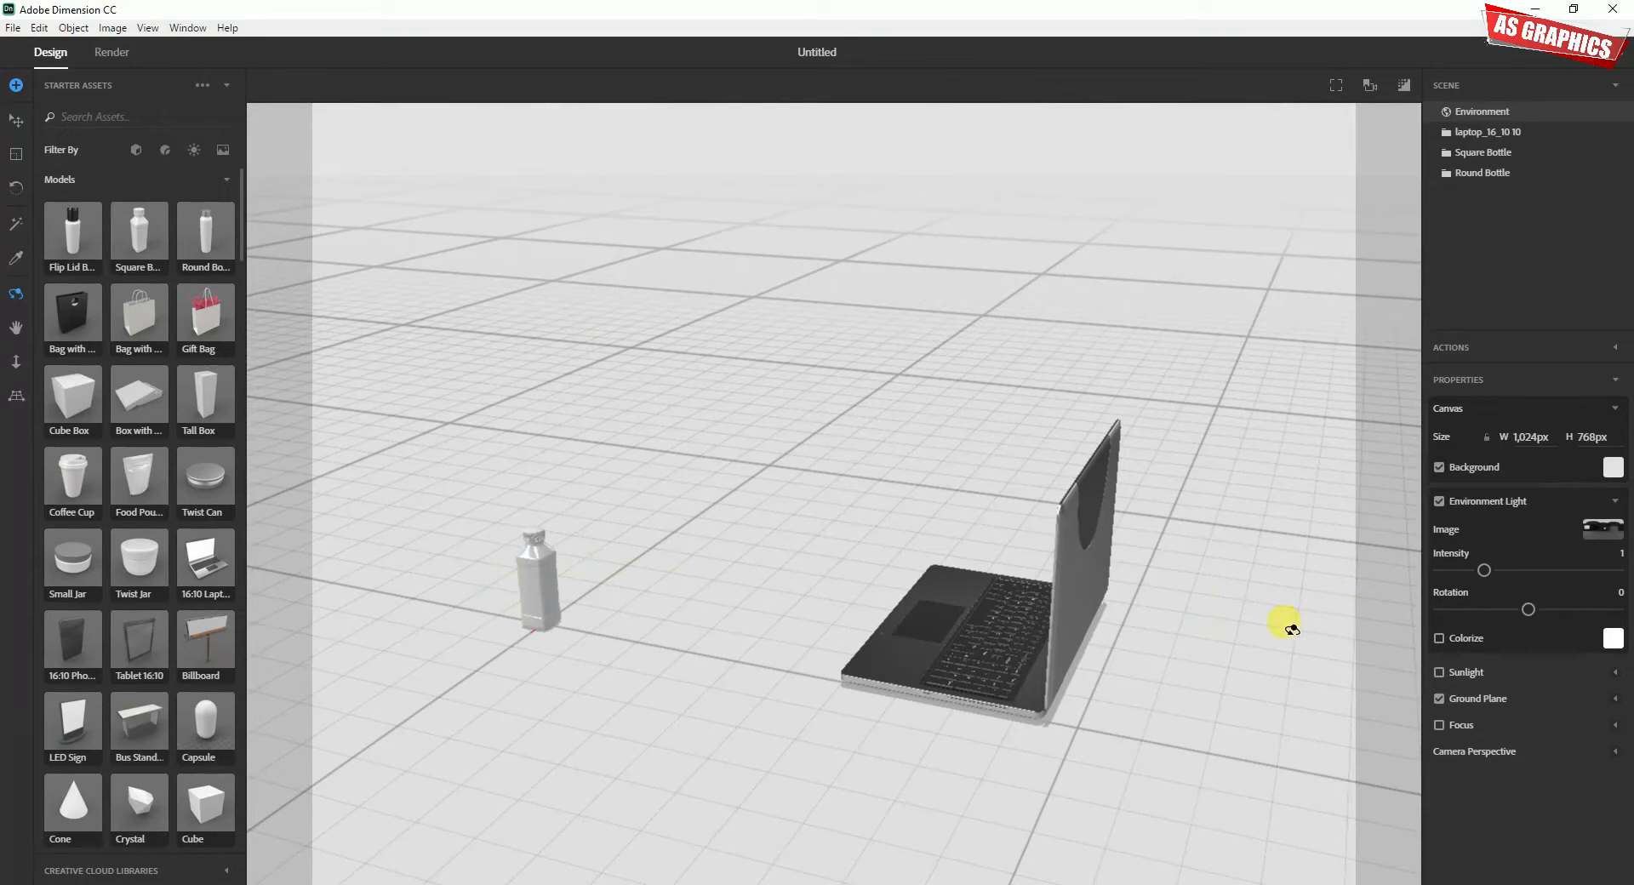
pyautogui.press('space')
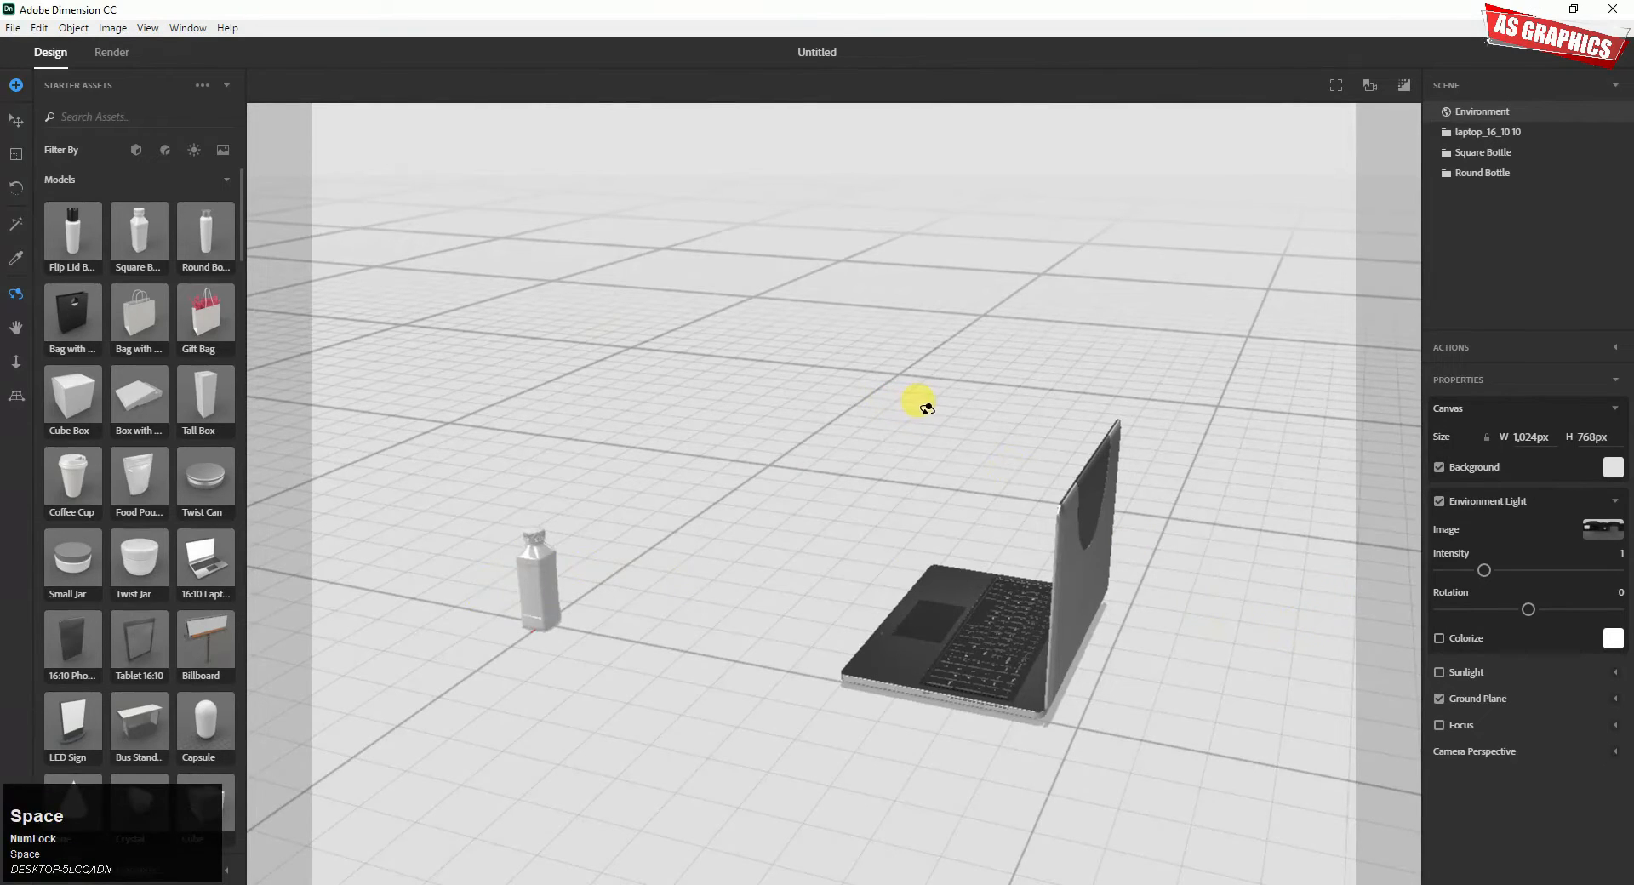
# Step: Orbit from the laptop's rear side back to its front so both bottles and the screen are in view
pyautogui.moveTo(970, 385); pyautogui.dragTo(797, 324)
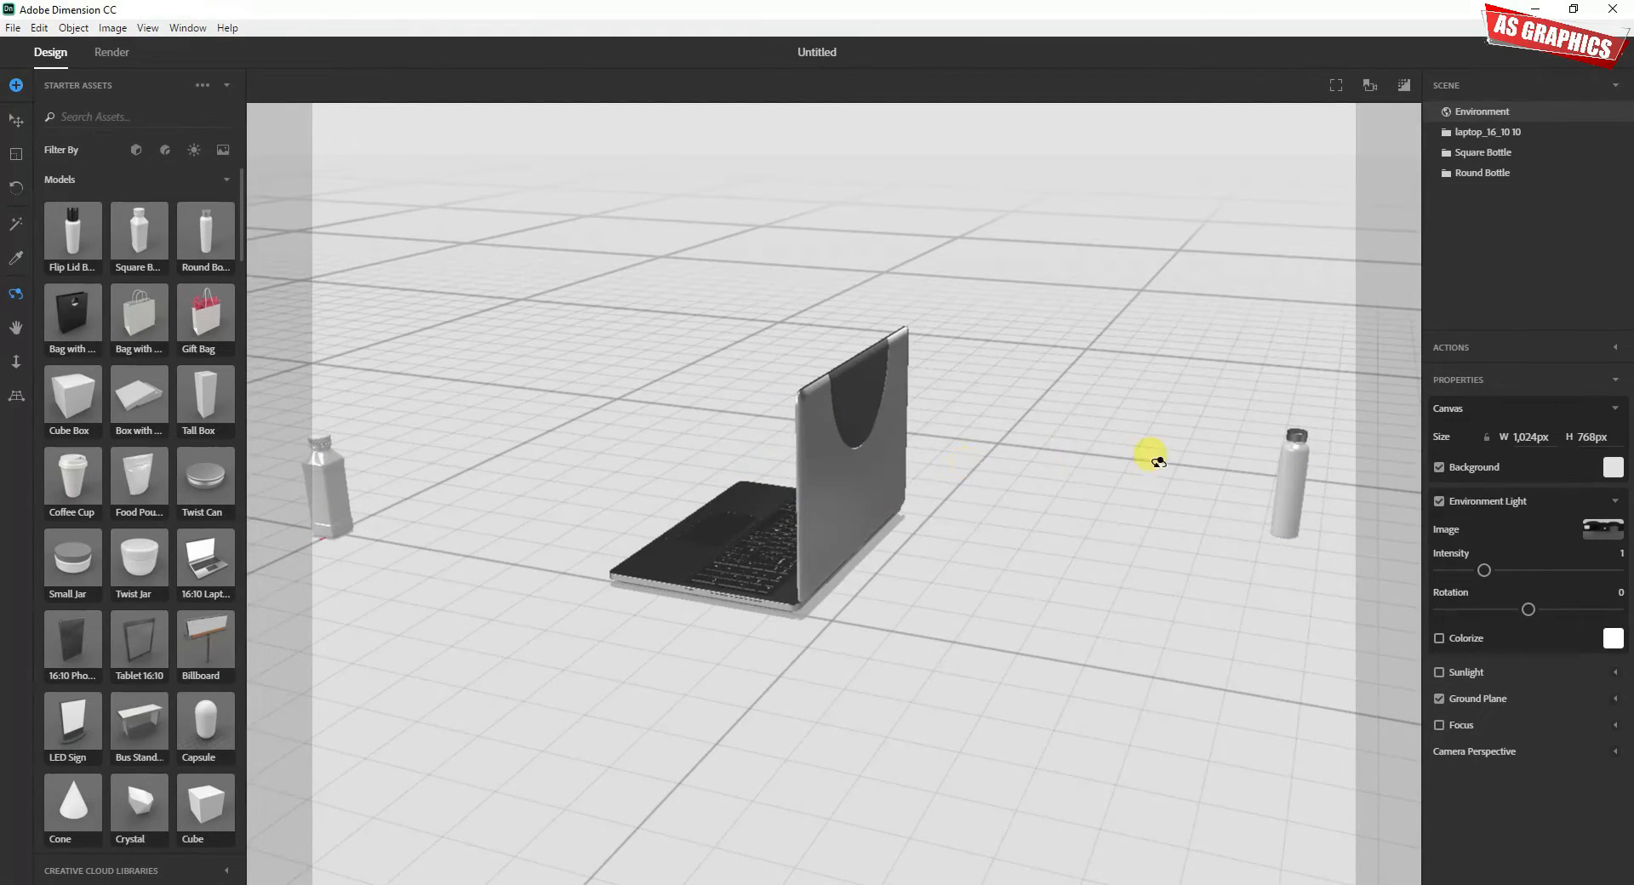
pyautogui.moveTo(1247, 373); pyautogui.dragTo(922, 584)
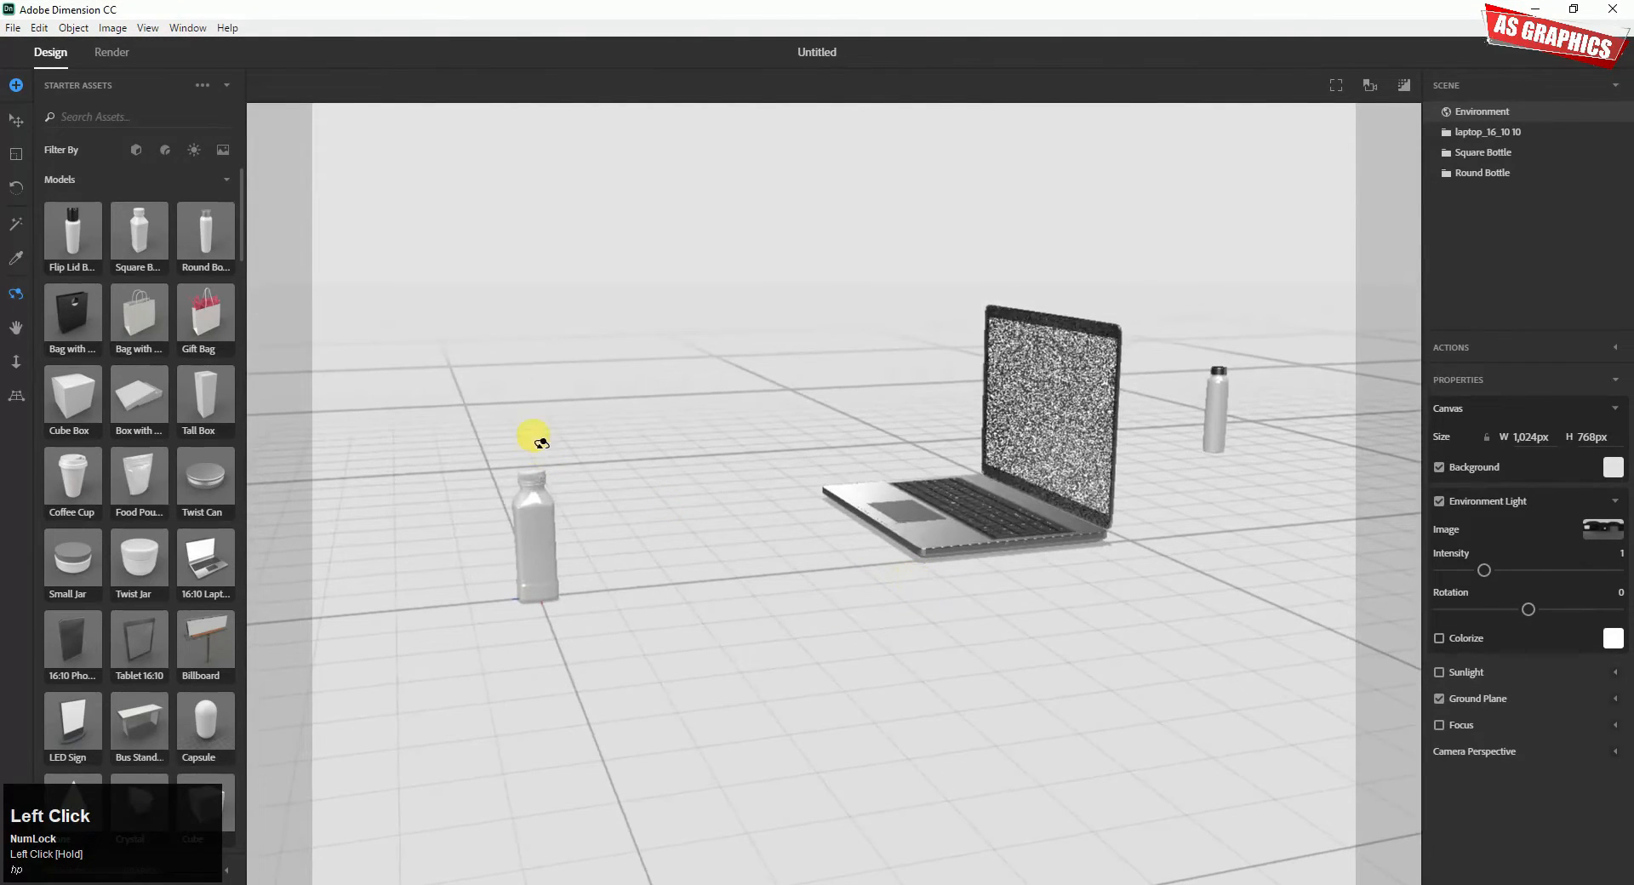
pyautogui.moveTo(685, 525); pyautogui.dragTo(1013, 528)
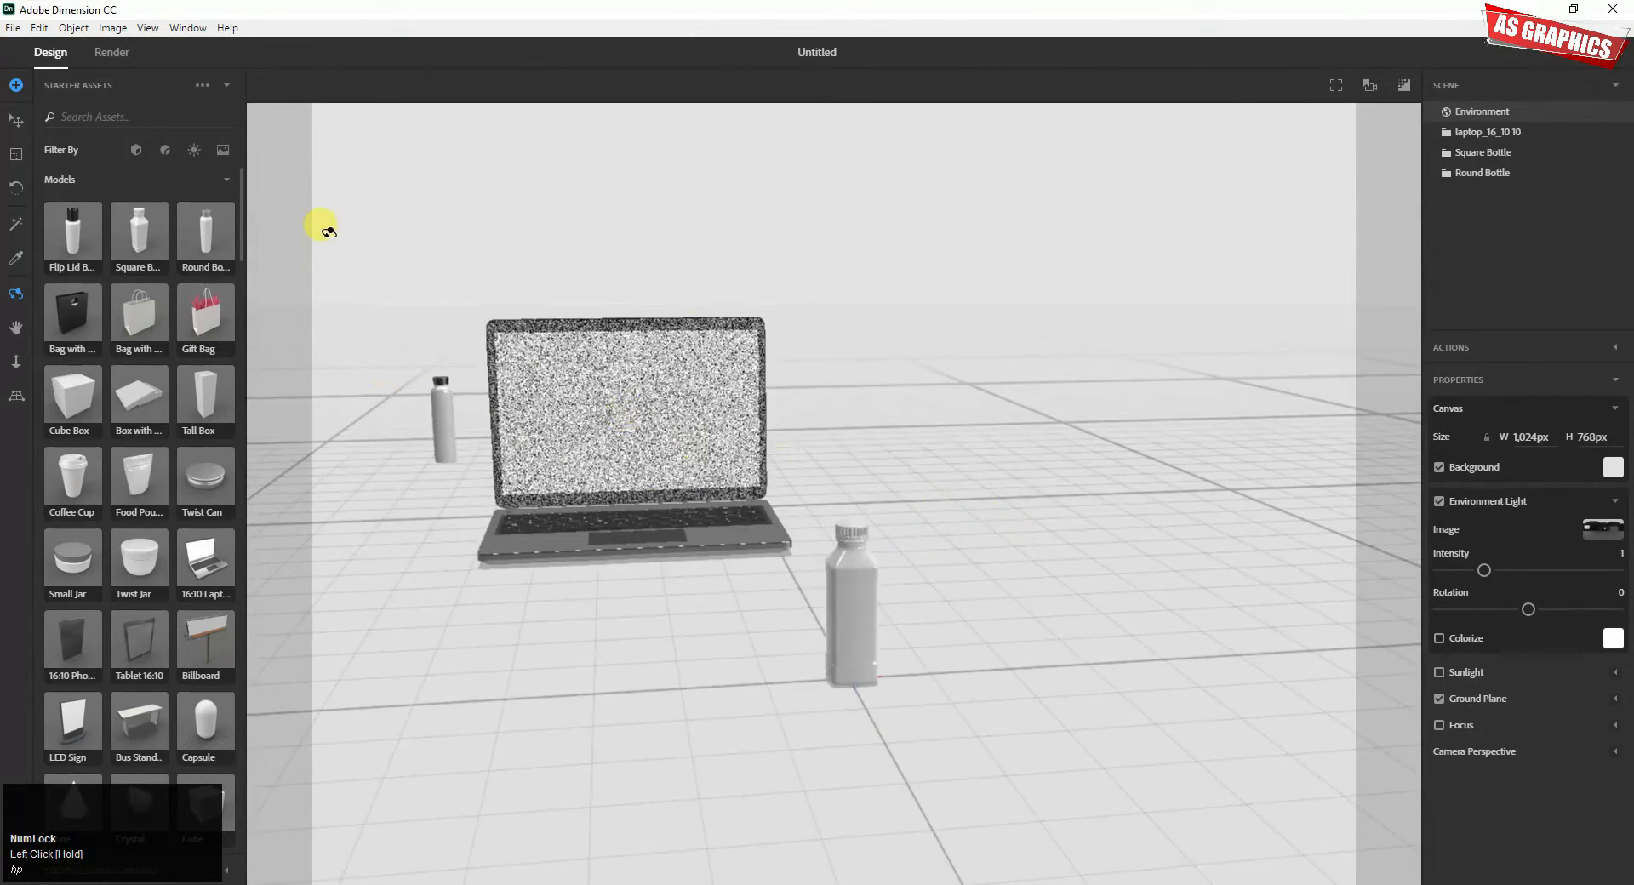
# Step: Delete the laptop and the round bottle, keeping only the square bottle in the scene
pyautogui.click(13, 122)
pyautogui.click(502, 370)
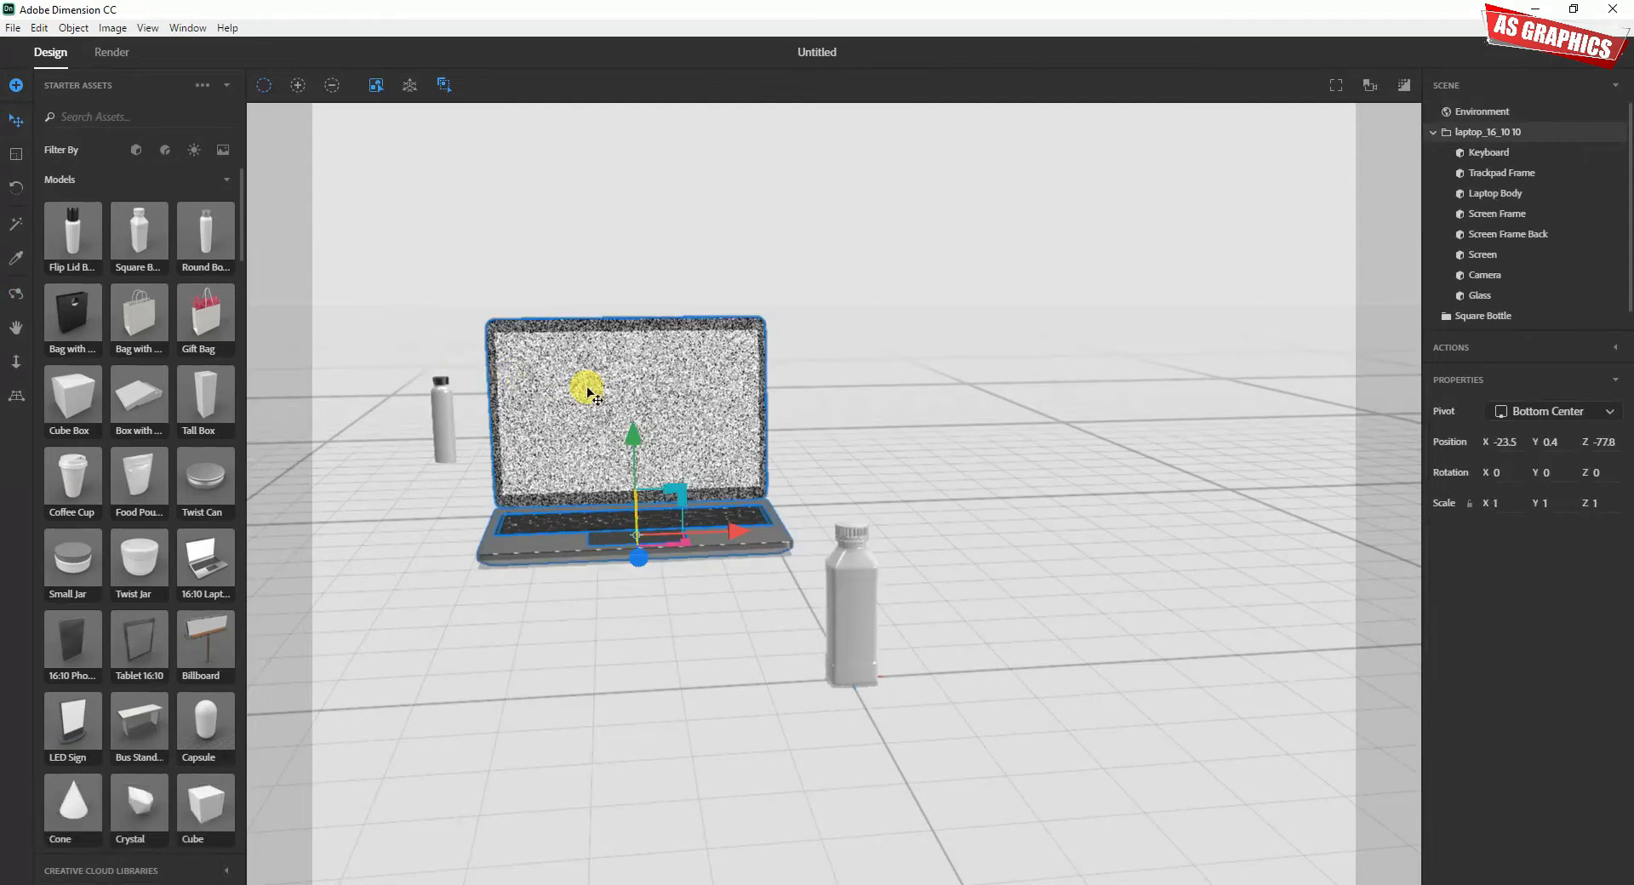
pyautogui.press('Delete')
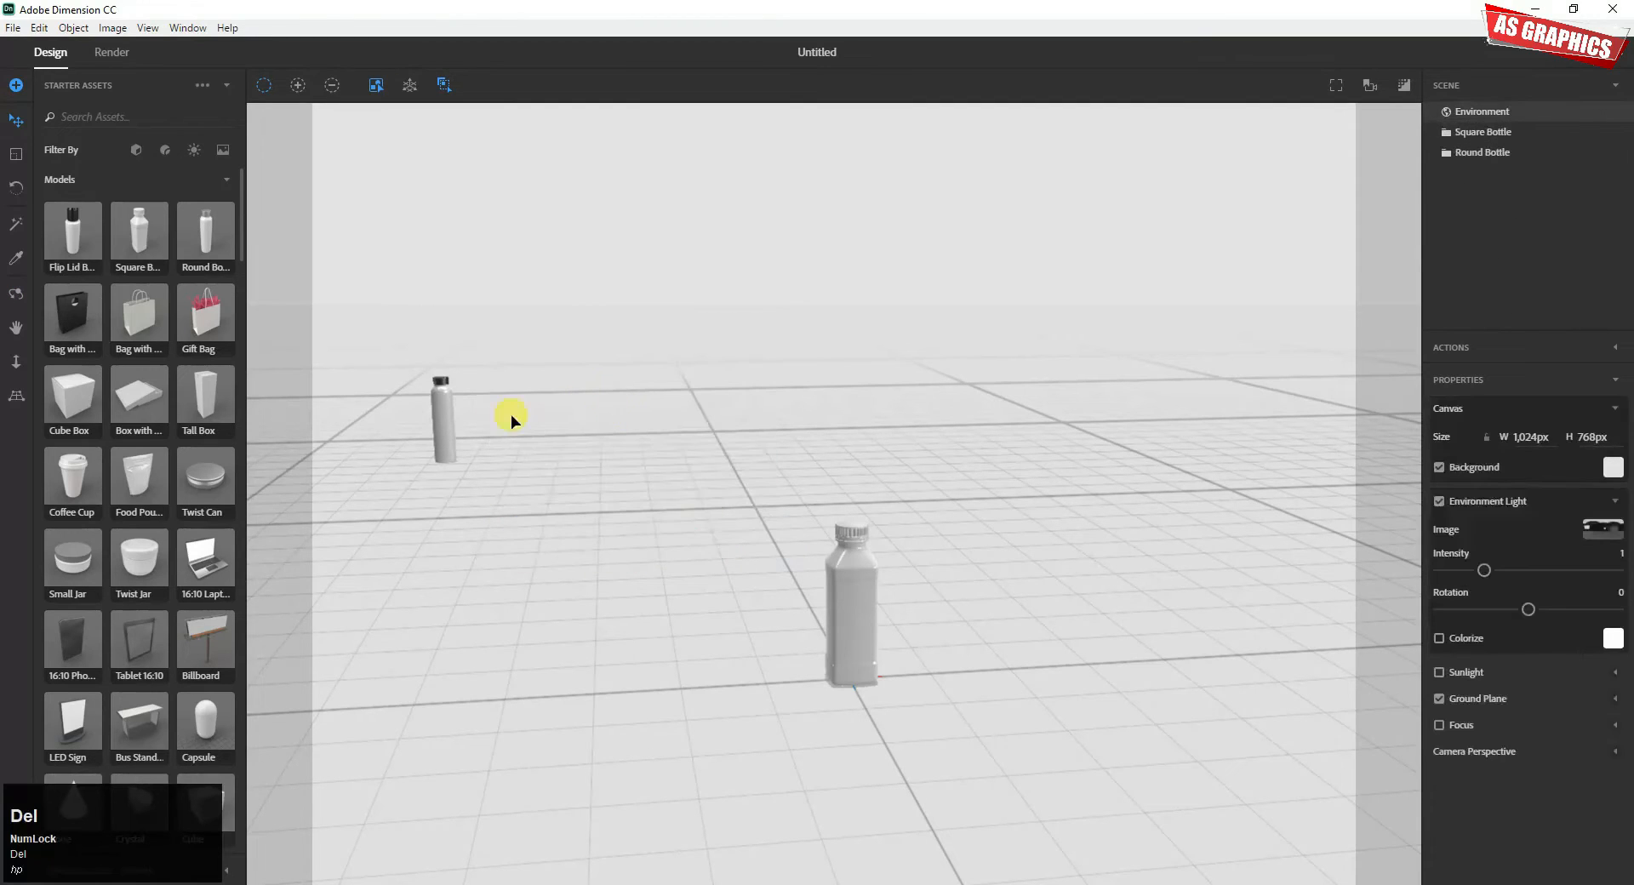
pyautogui.click(439, 415)
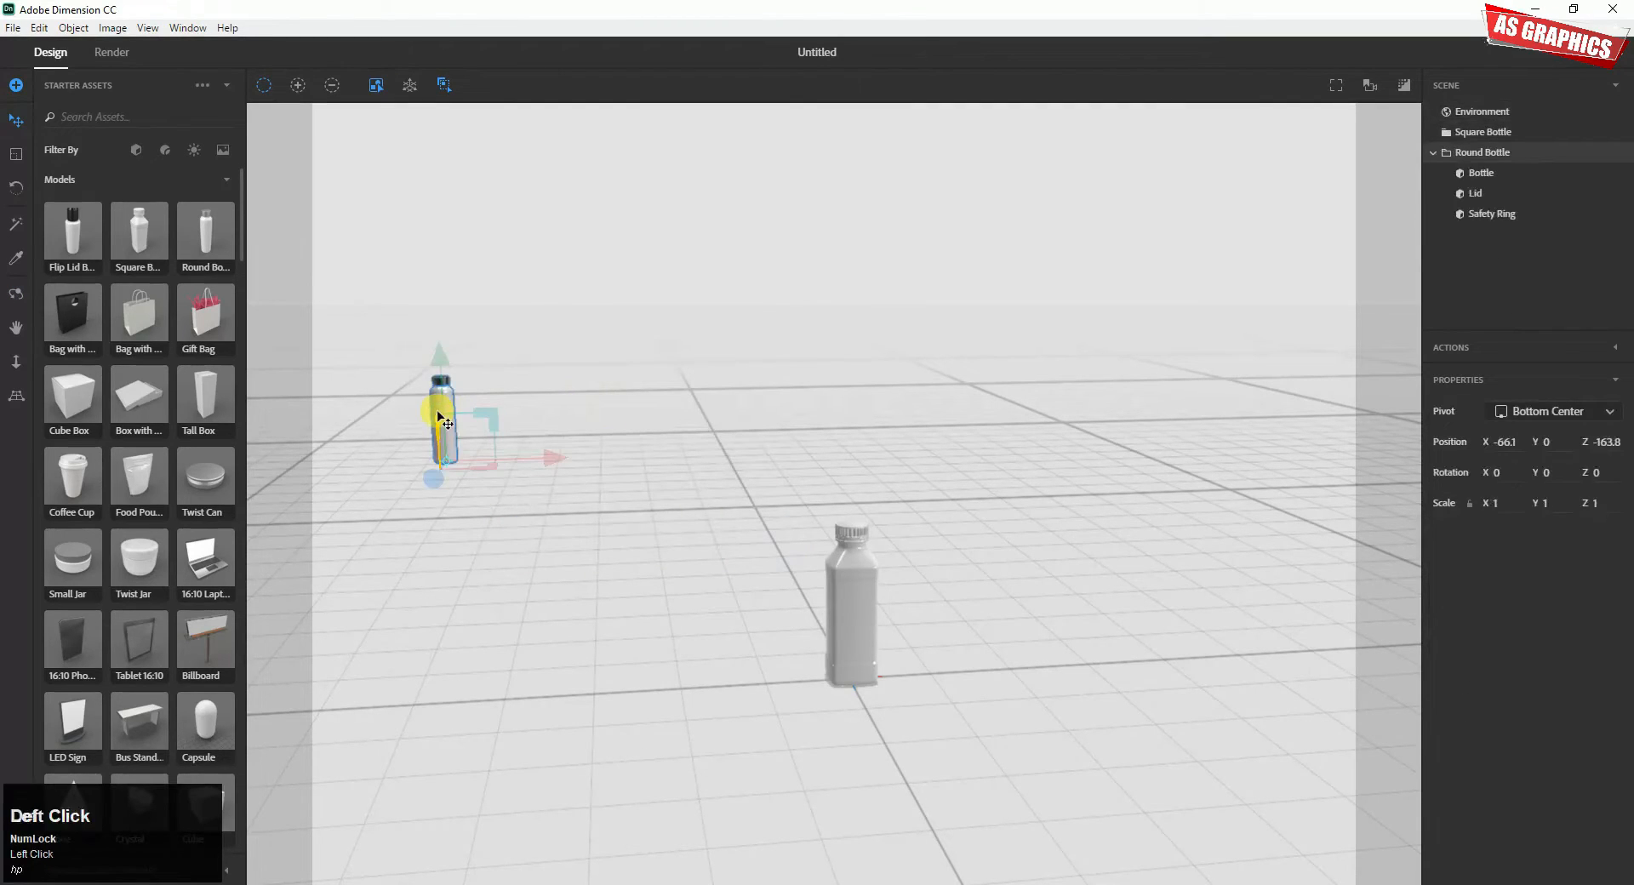
pyautogui.press('Delete')
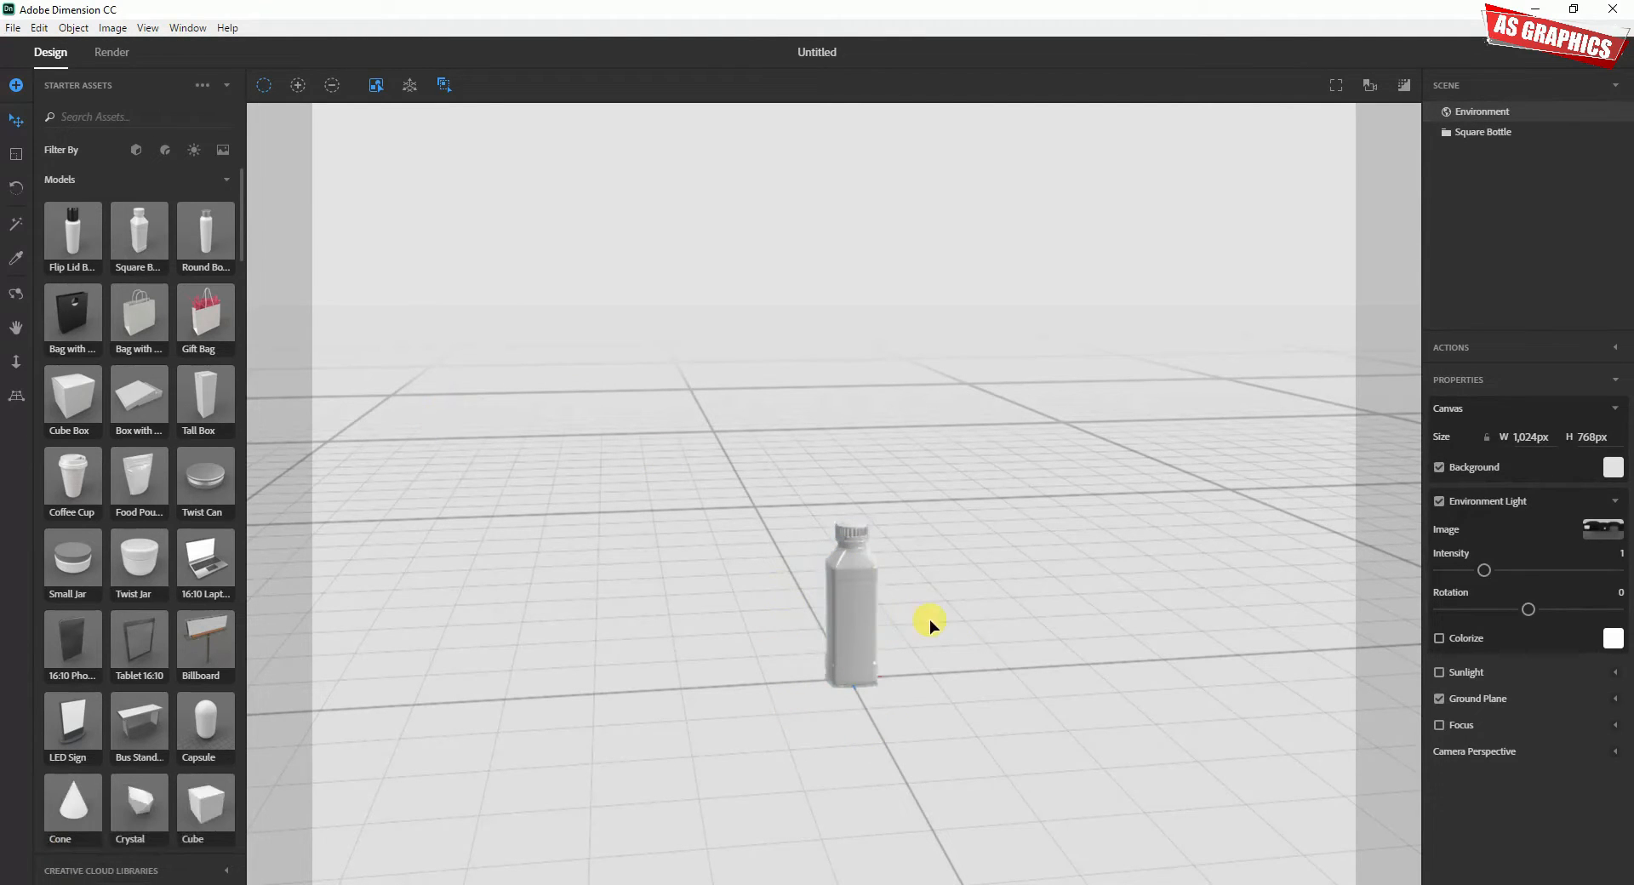
# Step: Frame the square bottle, orbit until one corner faces the camera, and centre it in the canvas
pyautogui.press('f')
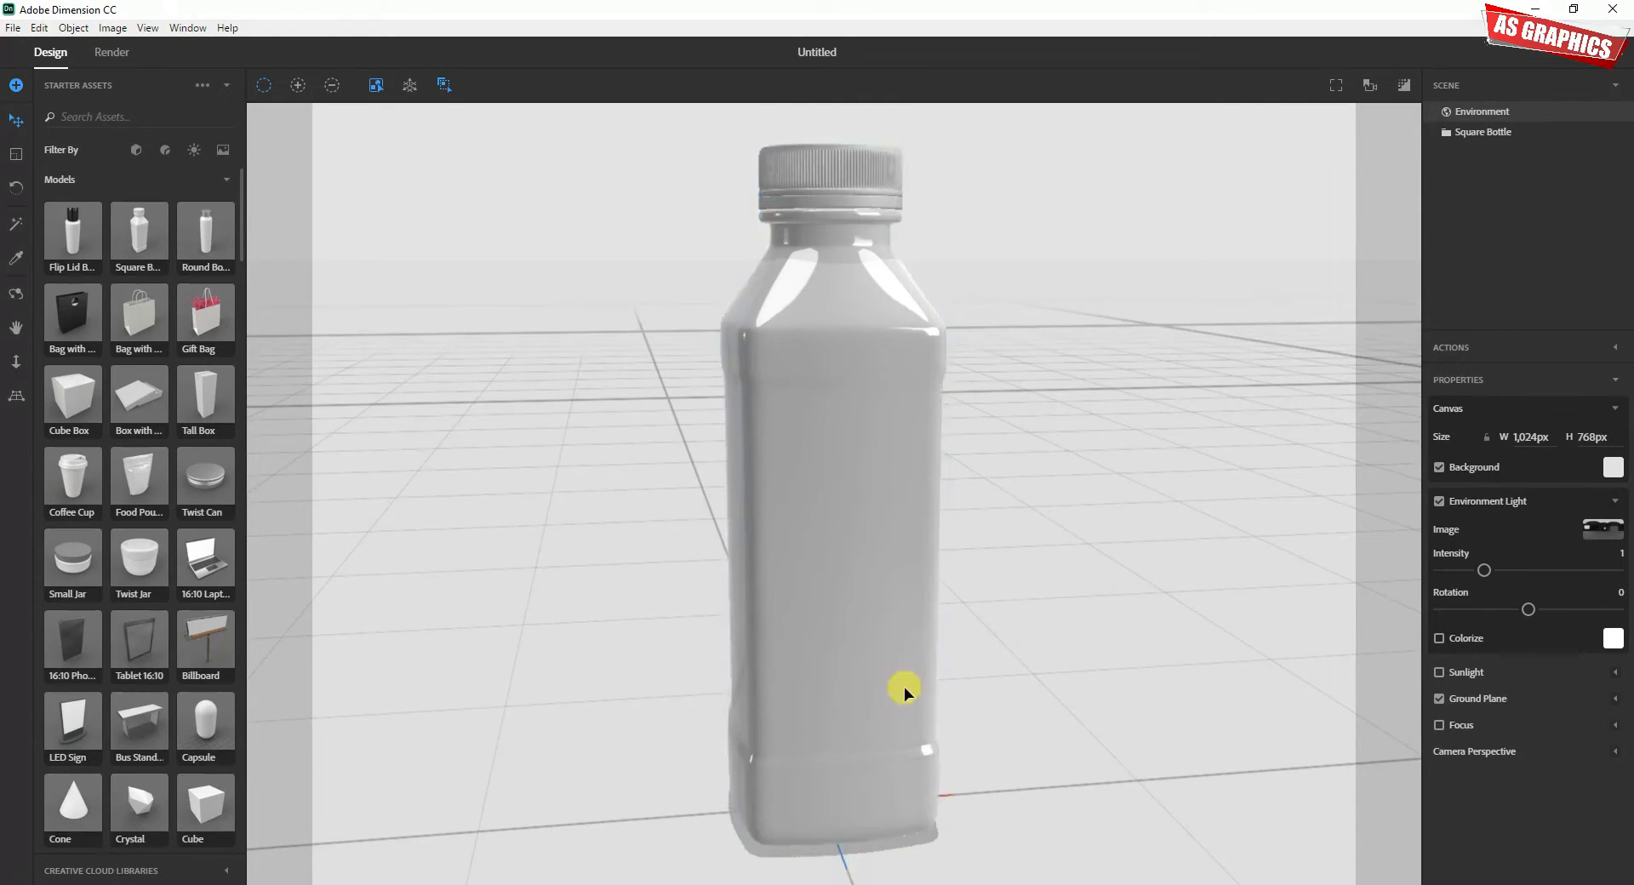
pyautogui.click(14, 296)
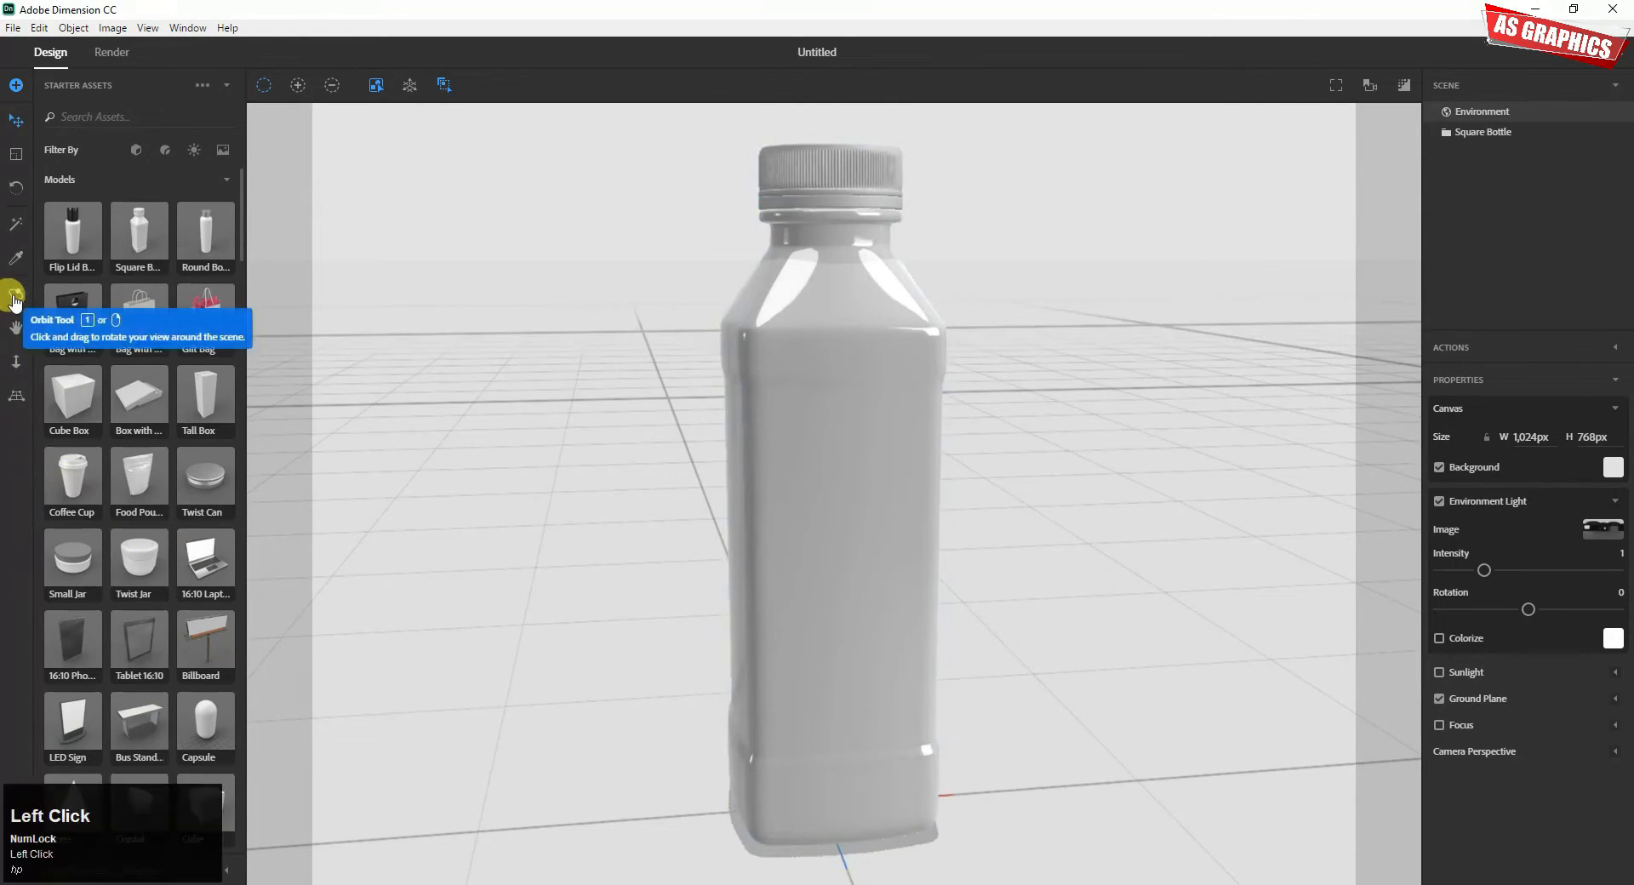
pyautogui.moveTo(1236, 641); pyautogui.dragTo(997, 648)
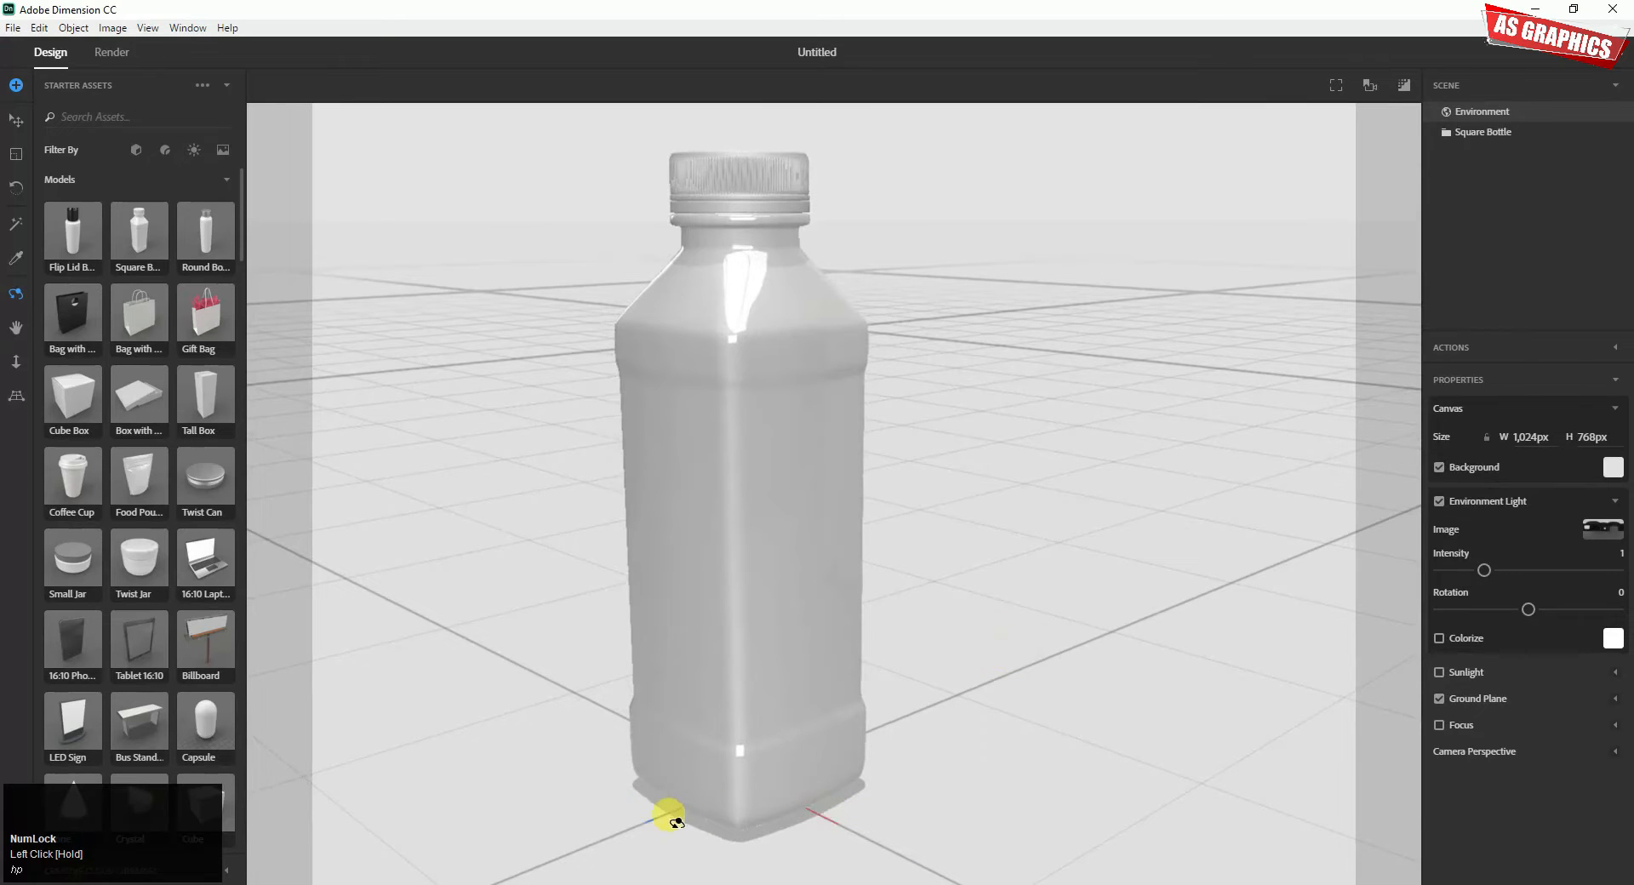
pyautogui.moveTo(726, 577); pyautogui.dragTo(847, 557)
pyautogui.press('space')
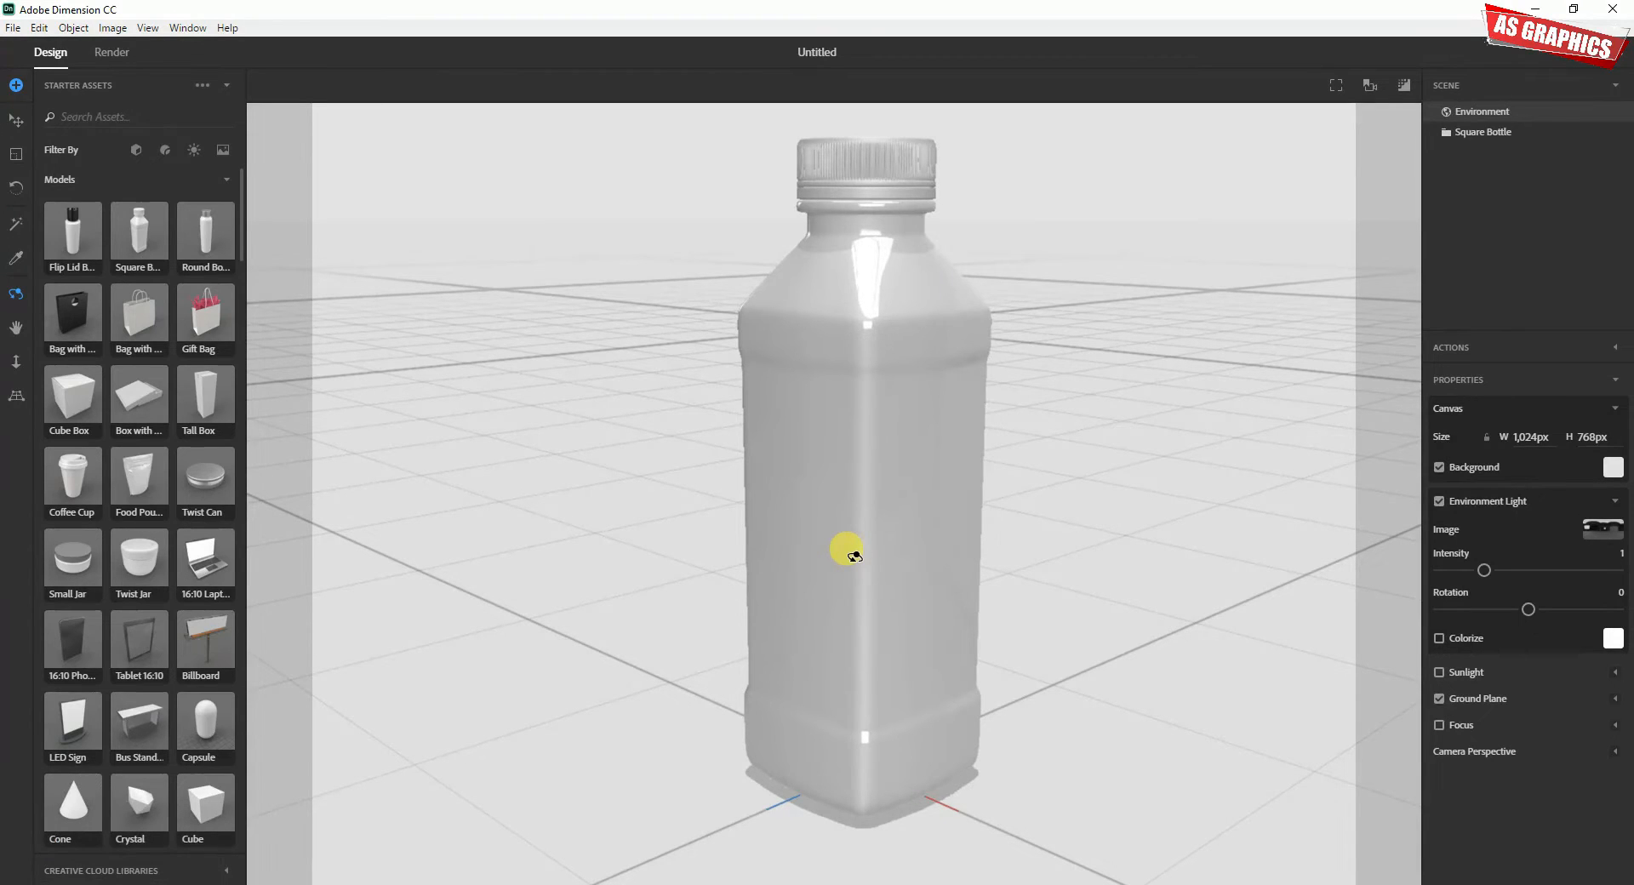
pyautogui.moveTo(854, 451); pyautogui.dragTo(842, 453)
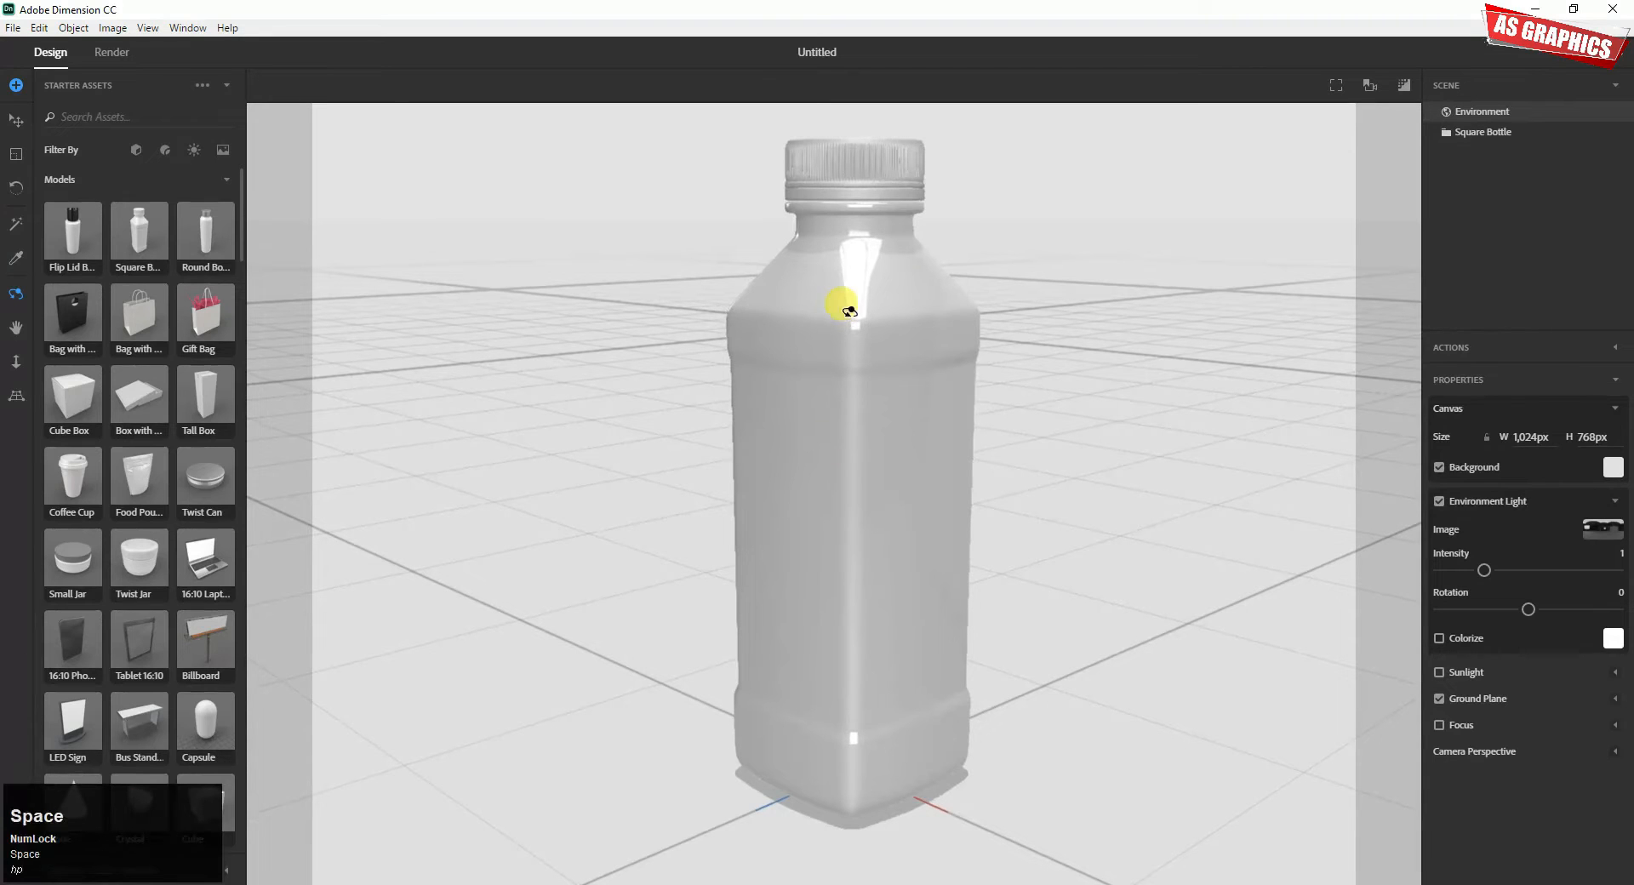
# Step: Orbit over the bottle to view its lid from above, and swing beneath it to view its base
pyautogui.moveTo(851, 152); pyautogui.dragTo(871, 423)
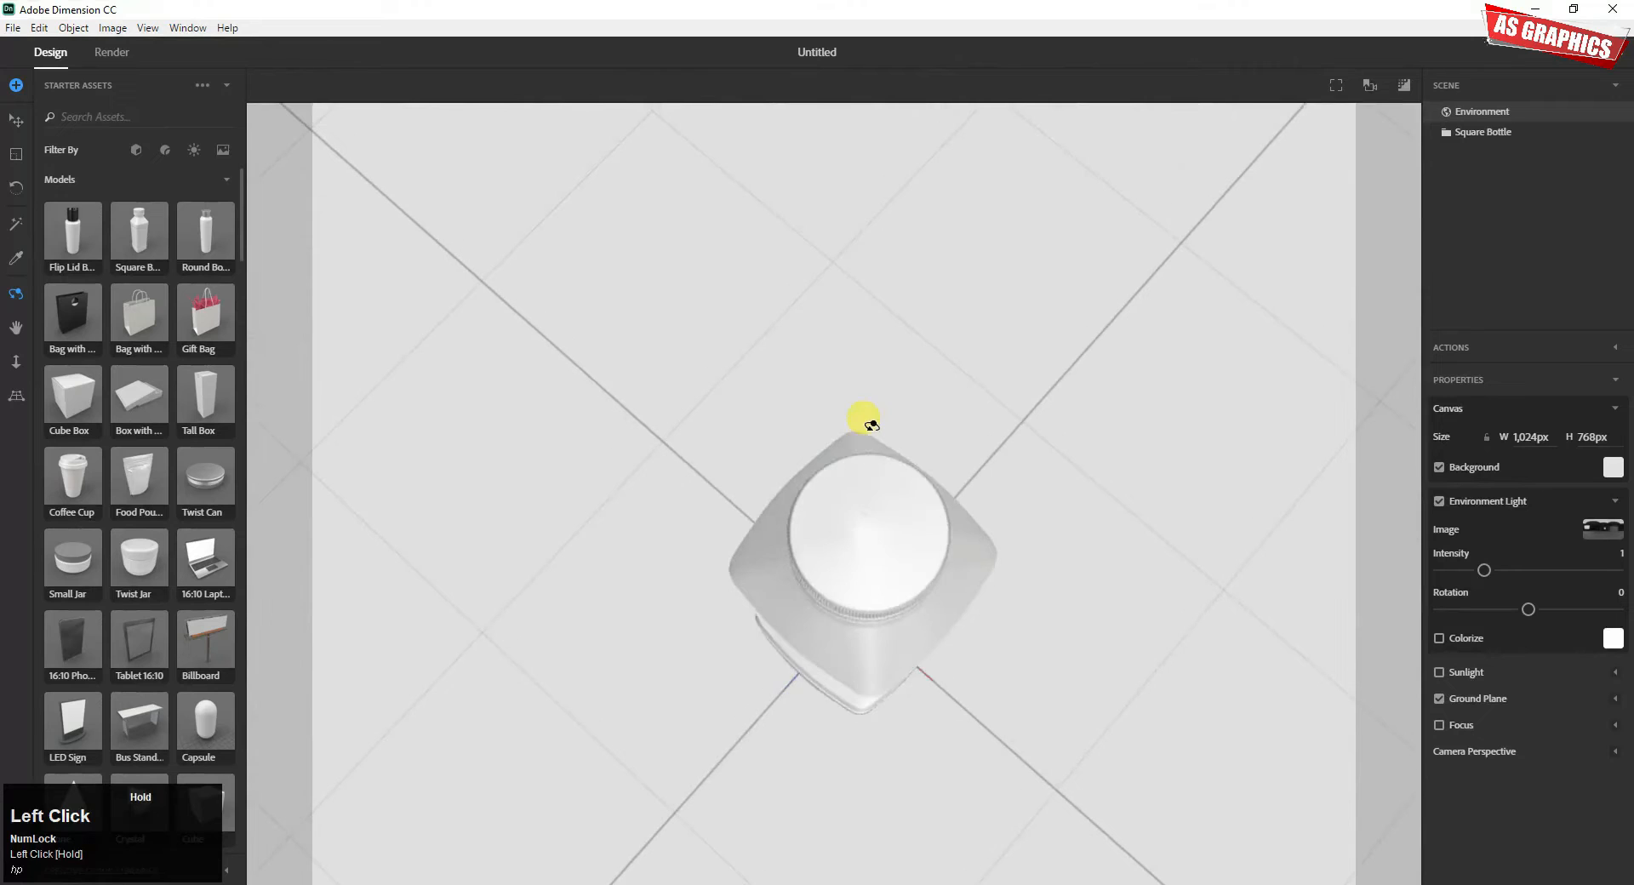
pyautogui.moveTo(945, 555); pyautogui.dragTo(888, 516)
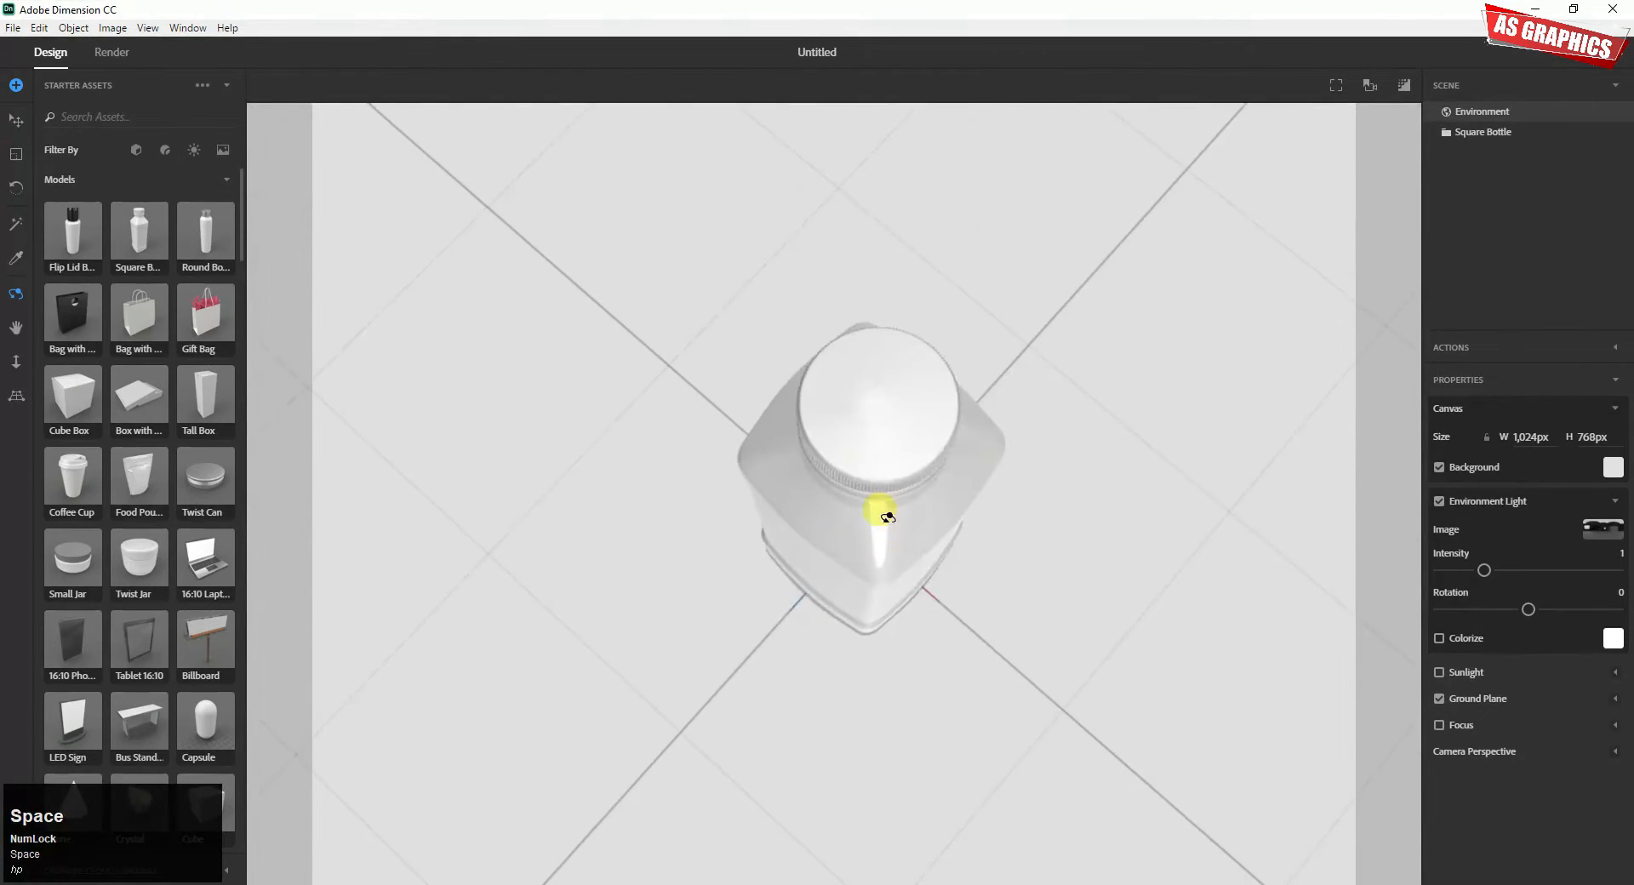
pyautogui.moveTo(881, 691); pyautogui.dragTo(875, 328)
pyautogui.moveTo(896, 447)
pyautogui.mouseDown()
pyautogui.moveTo(876, 299)
pyautogui.moveTo(889, 424)
pyautogui.mouseUp()
pyautogui.moveTo(775, 442); pyautogui.dragTo(722, 533)
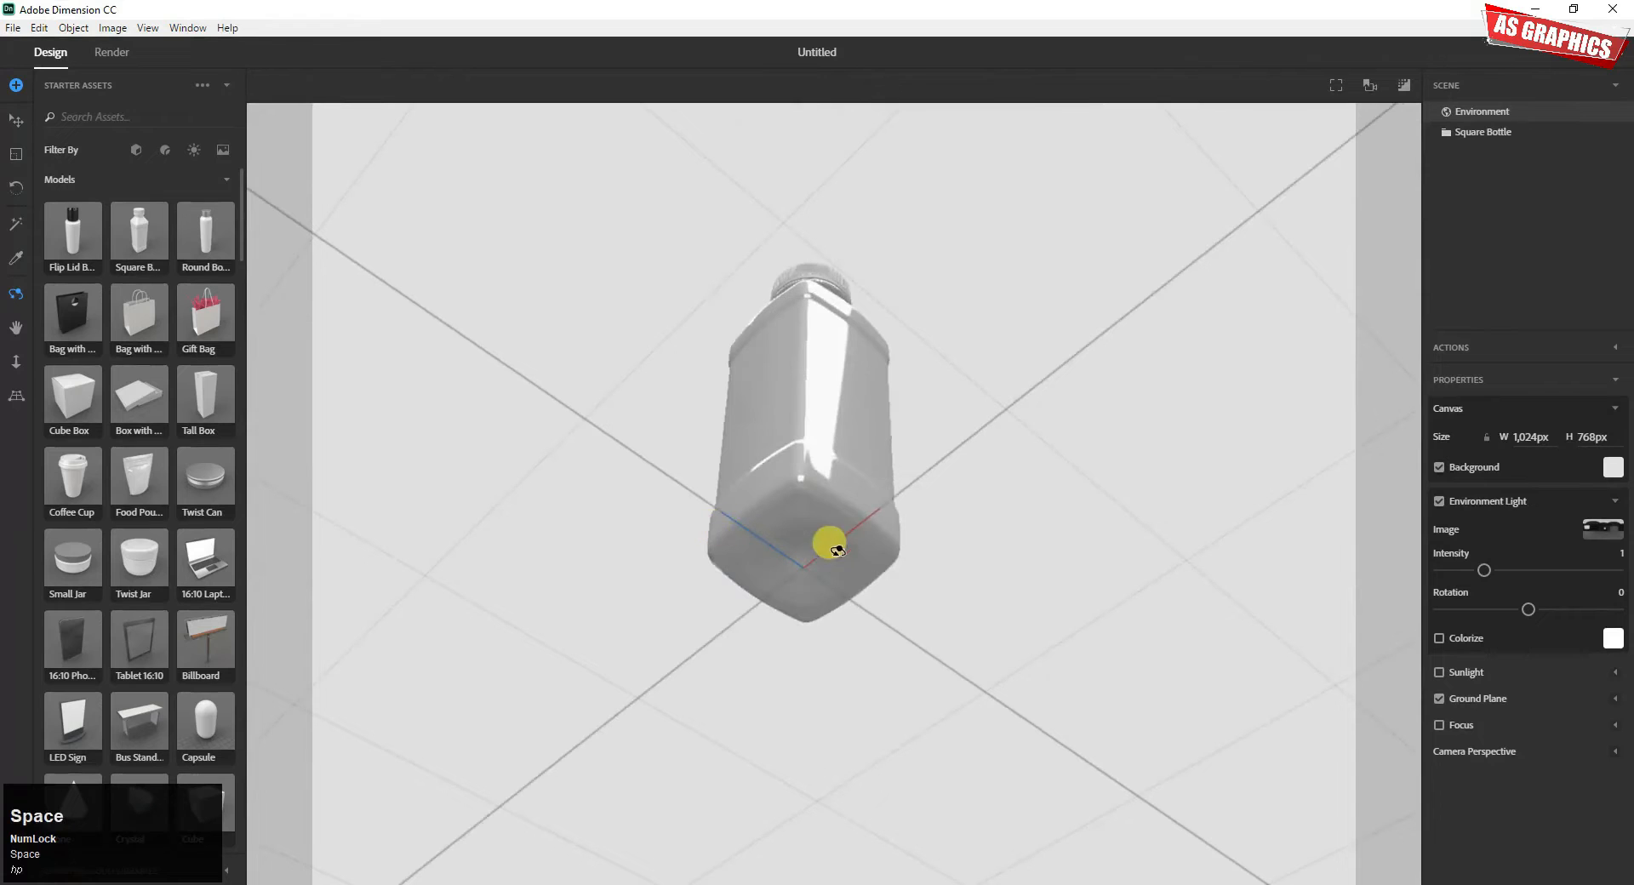
# Step: Orbit back to a slightly raised side view of the upright bottle and zoom out until it appears small
pyautogui.moveTo(834, 255); pyautogui.dragTo(842, 396)
pyautogui.moveTo(843, 207); pyautogui.dragTo(851, 332)
pyautogui.moveTo(1196, 279); pyautogui.dragTo(1077, 418)
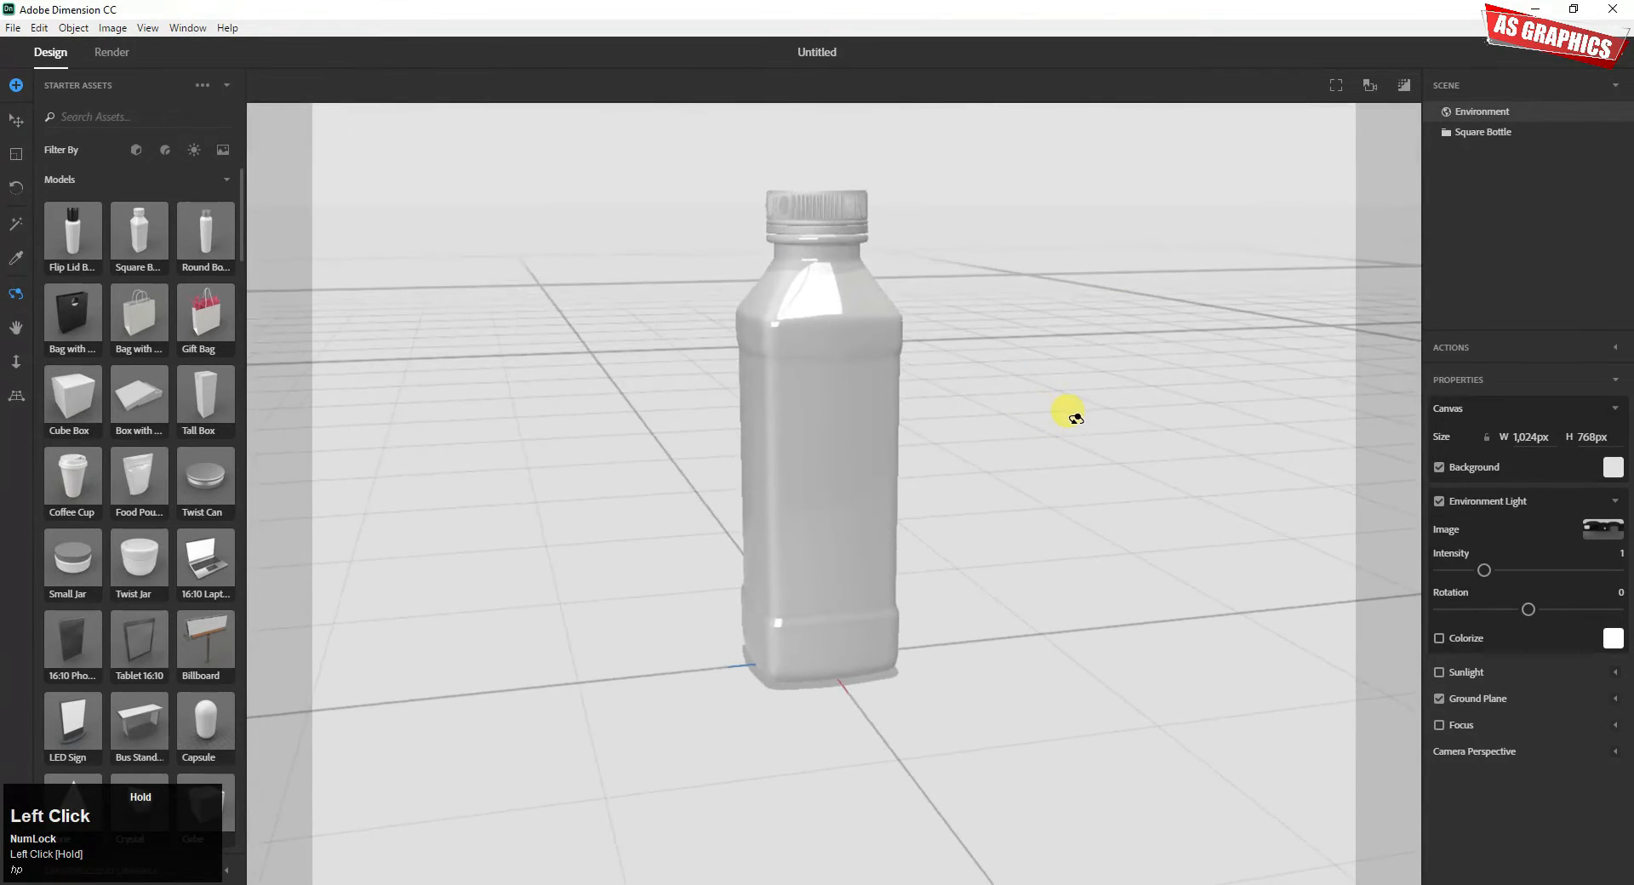
pyautogui.scroll(4, 1040, 414)
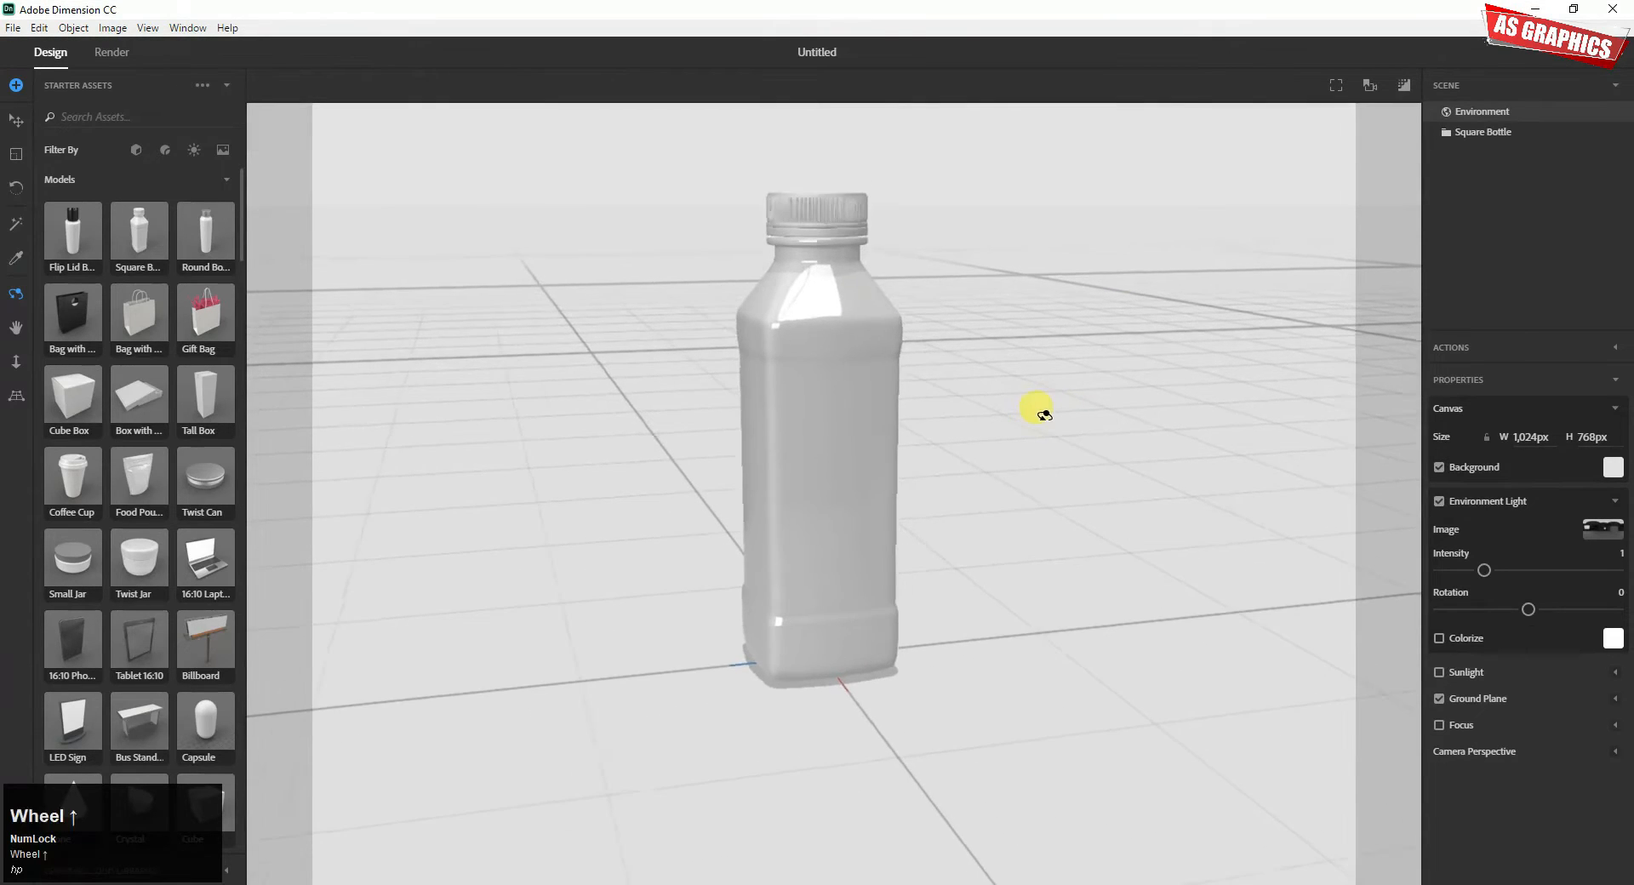
pyautogui.scroll(4, 1035, 407)
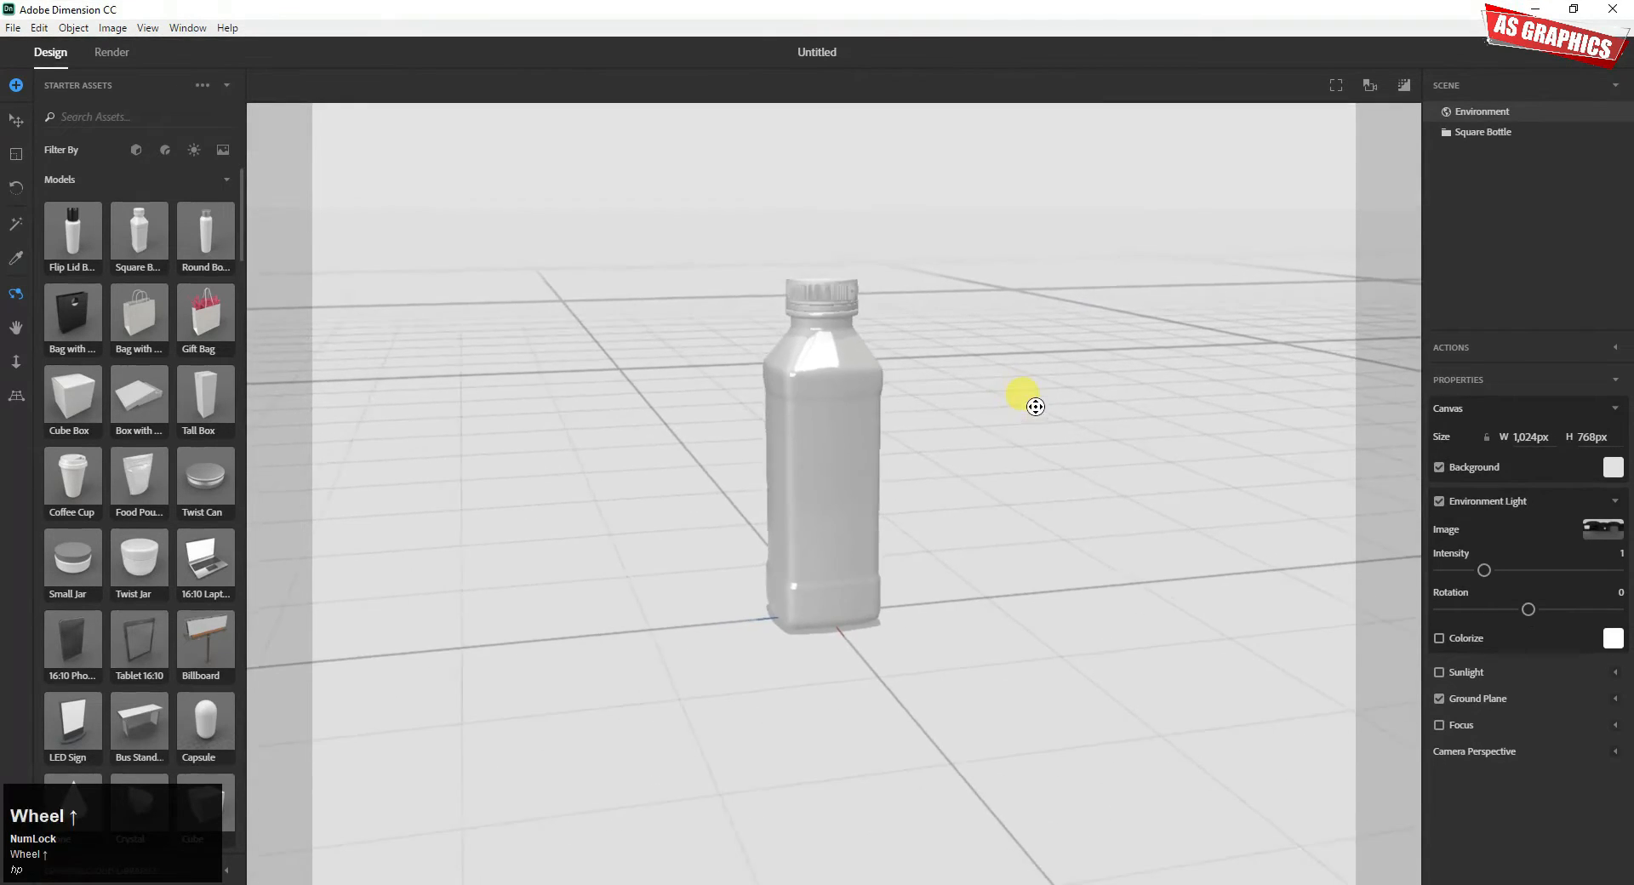
pyautogui.scroll(5, 1041, 414)
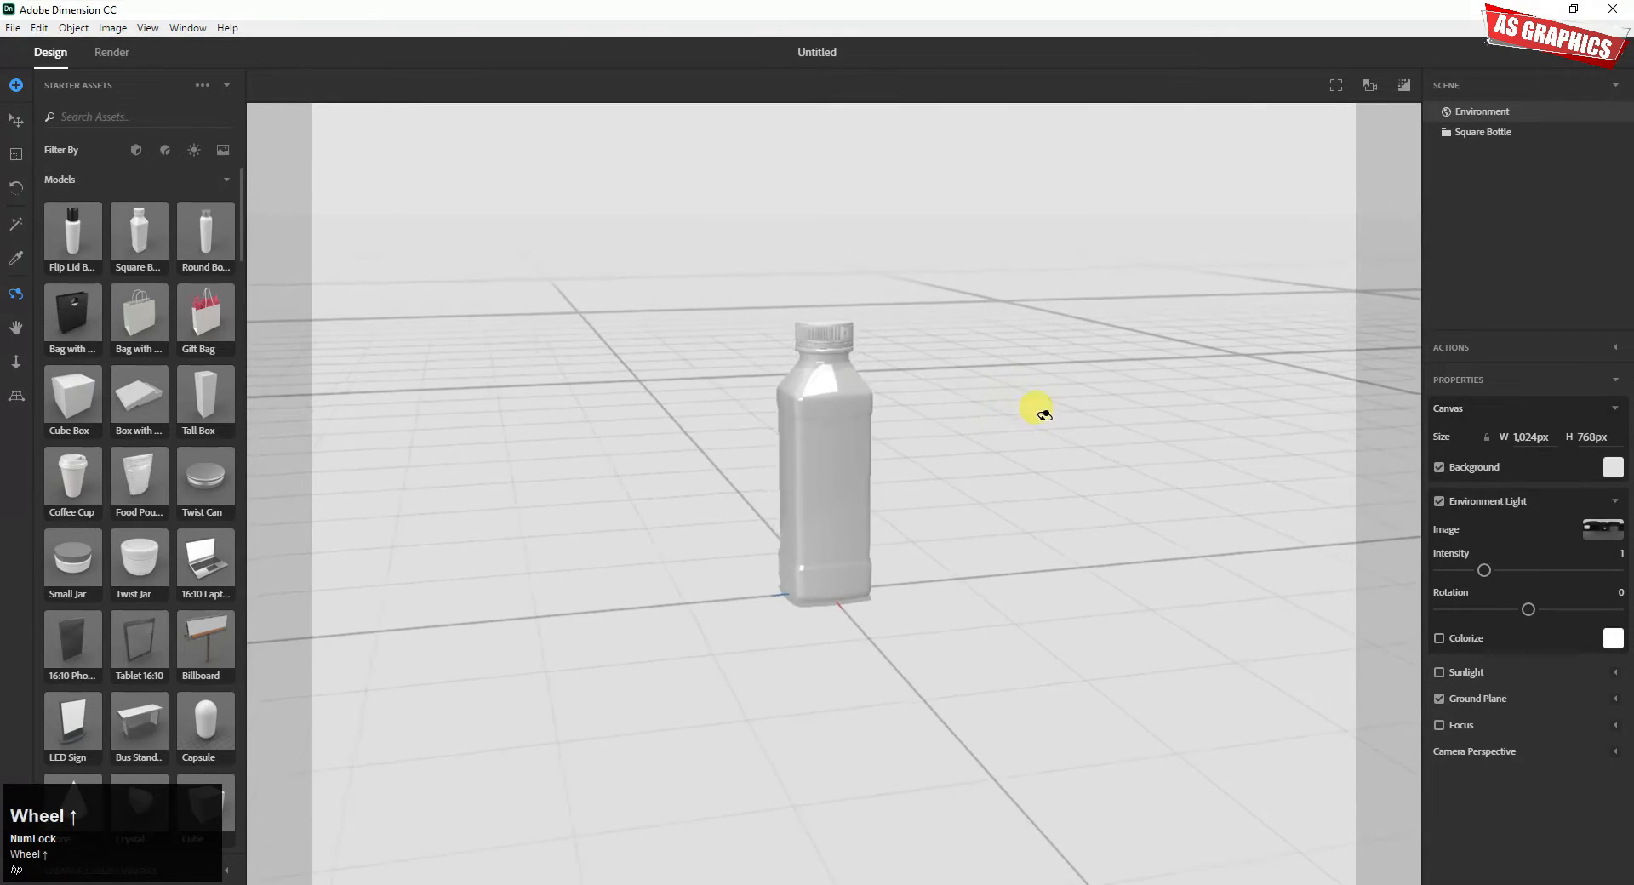
pyautogui.scroll(2, 1056, 402)
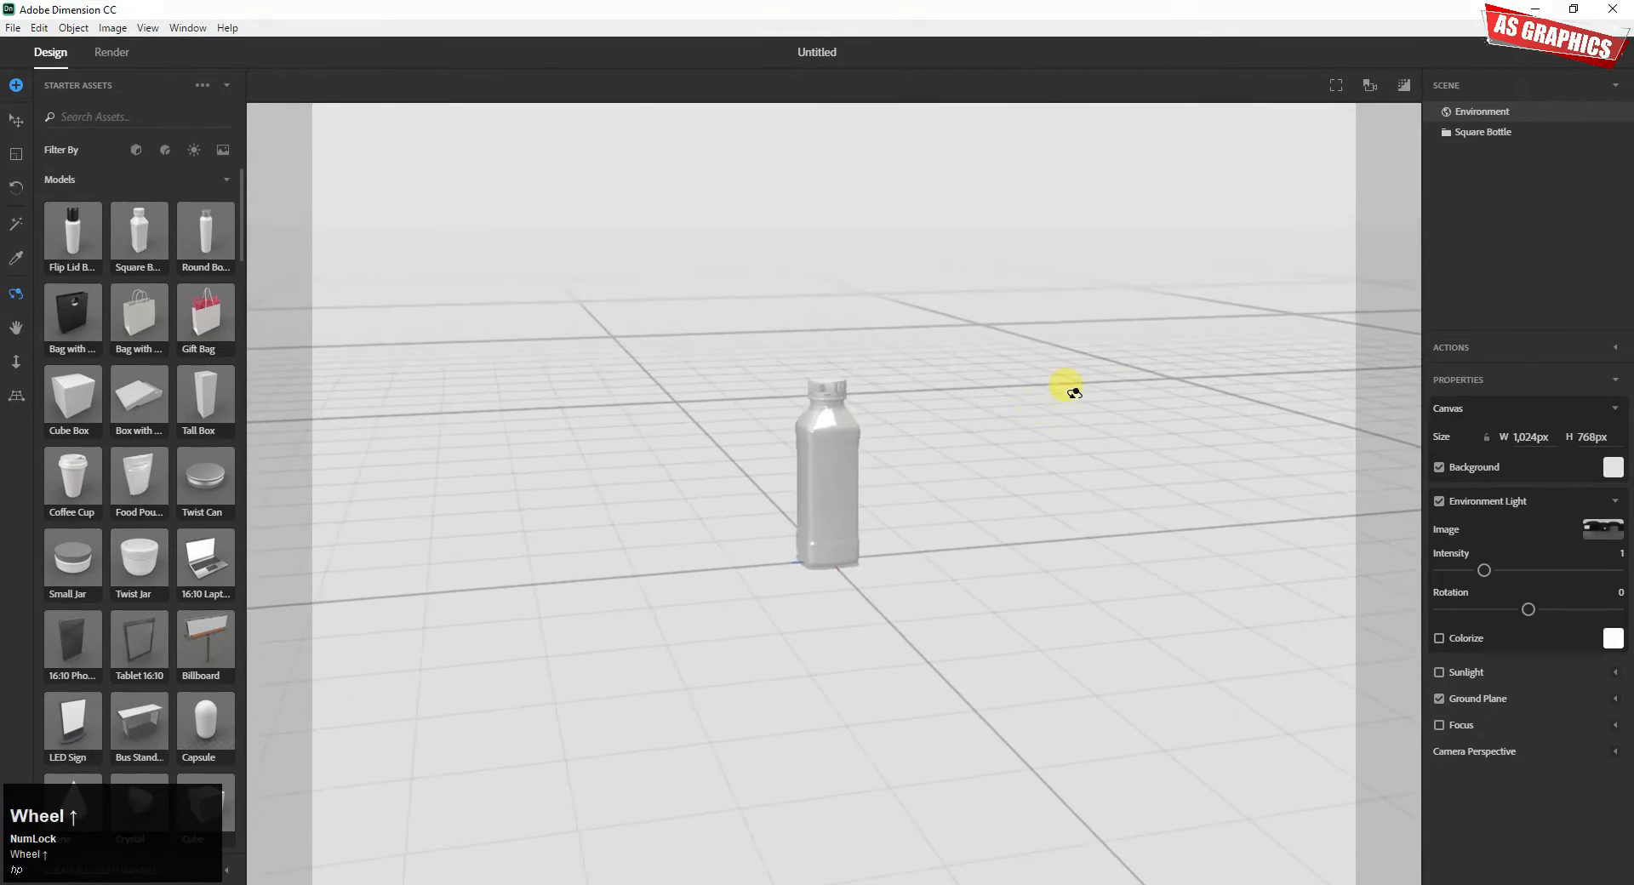
# Step: Orbit down to a near ground-level view, frame the bottle, and turn one of its corners towards the camera
pyautogui.moveTo(1200, 315); pyautogui.dragTo(952, 364)
pyautogui.moveTo(1224, 351); pyautogui.dragTo(1075, 598)
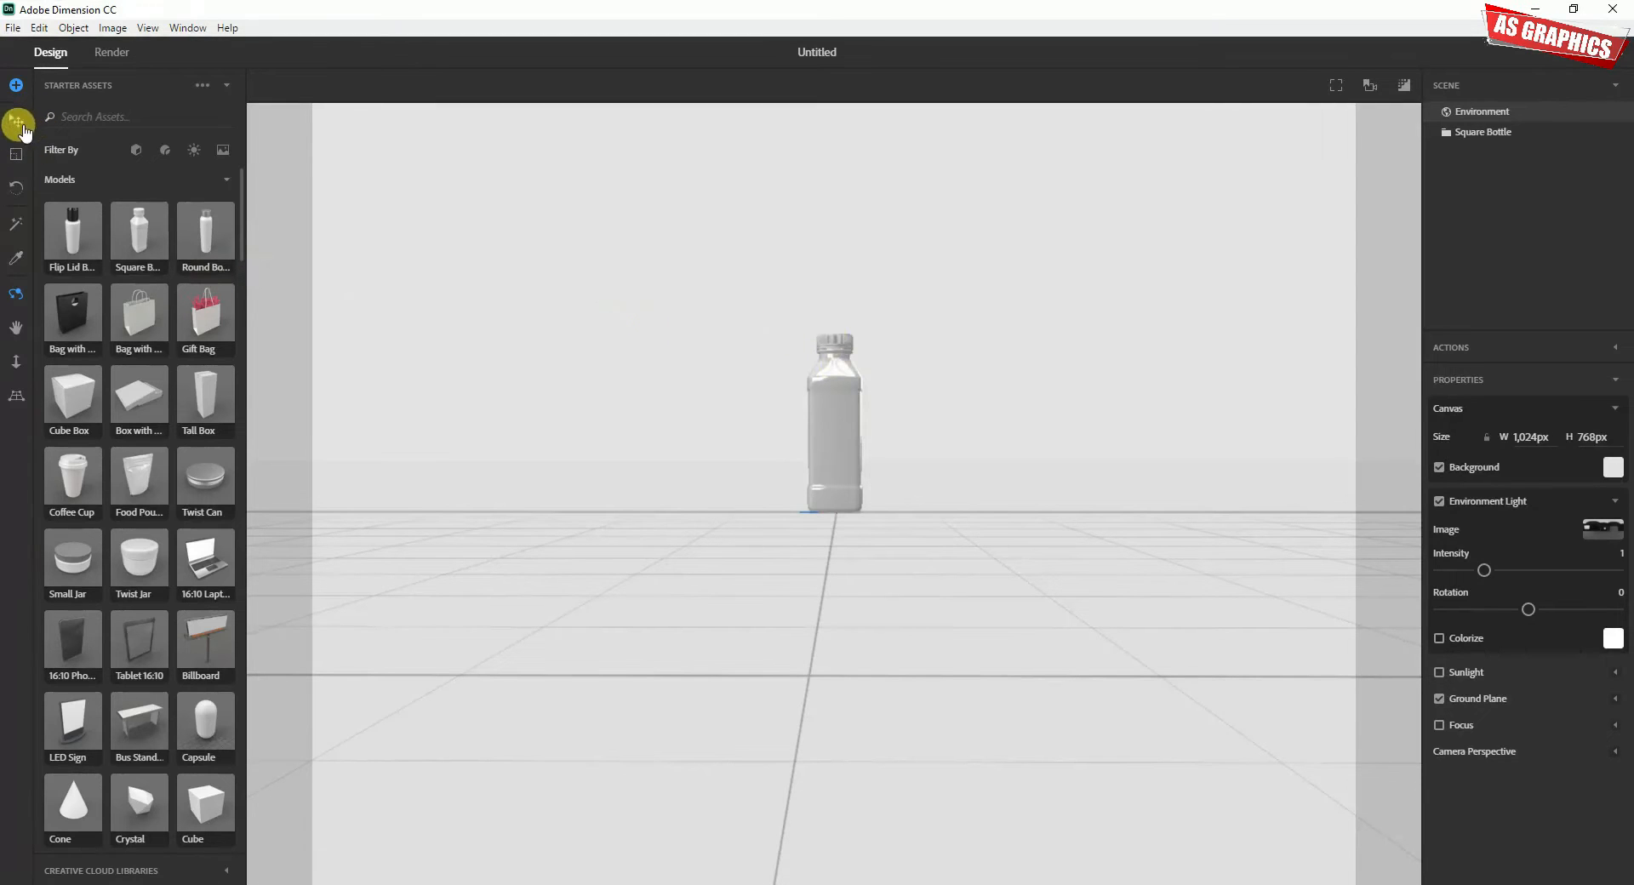
pyautogui.press('f')
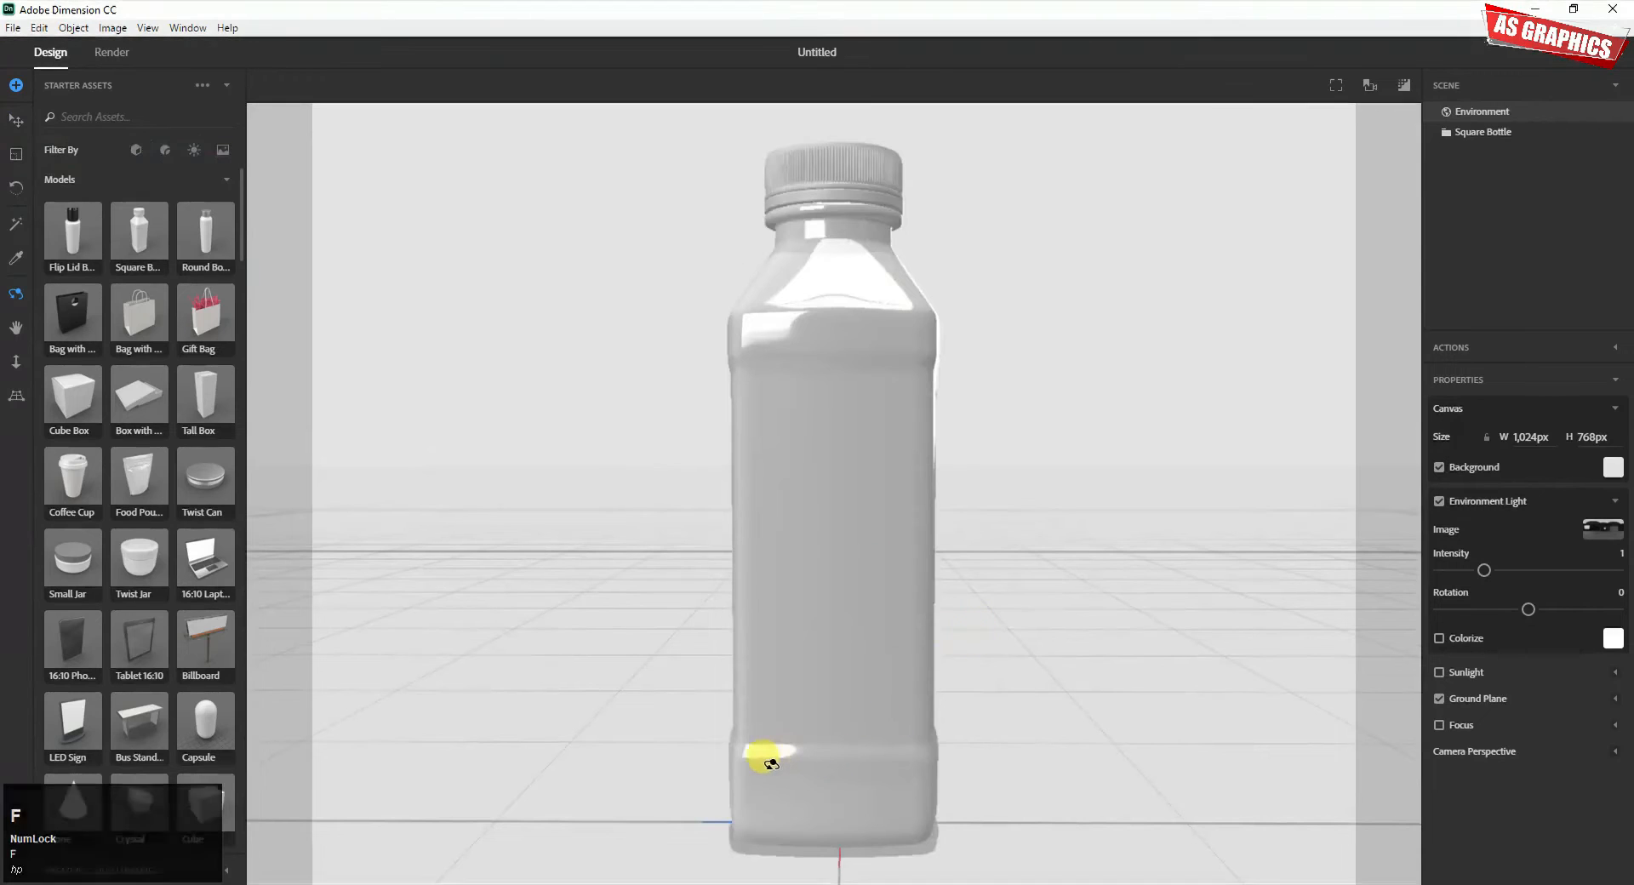
pyautogui.moveTo(771, 764); pyautogui.dragTo(921, 755)
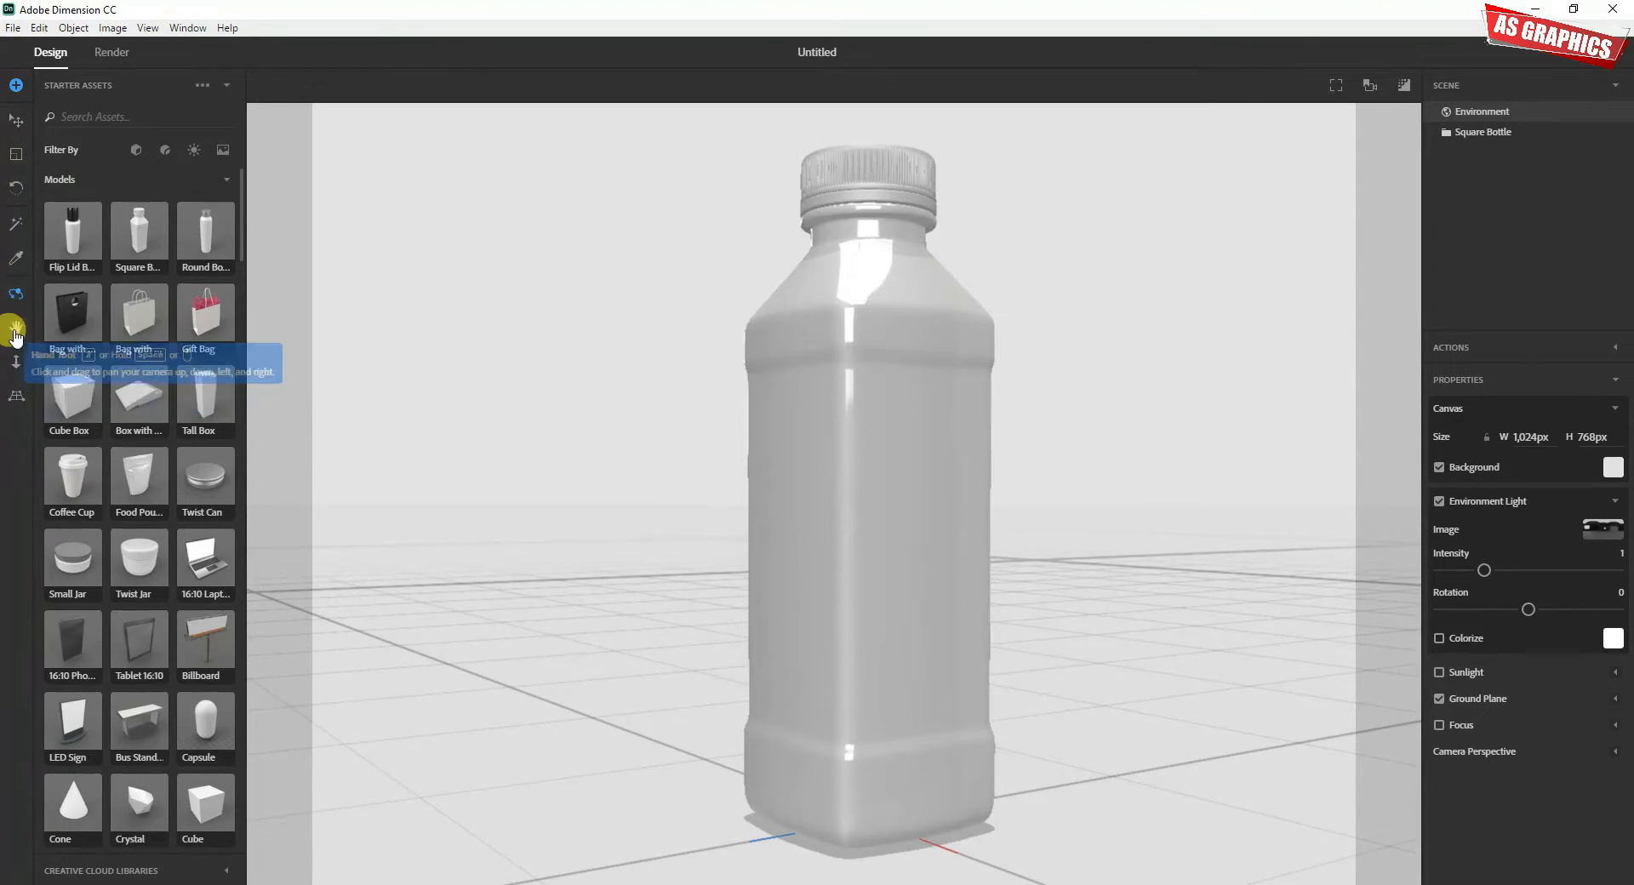
# Step: Scale the whole square bottle down uniformly to 0.9 on X, Y and Z with the Scale tool
pyautogui.click(15, 156)
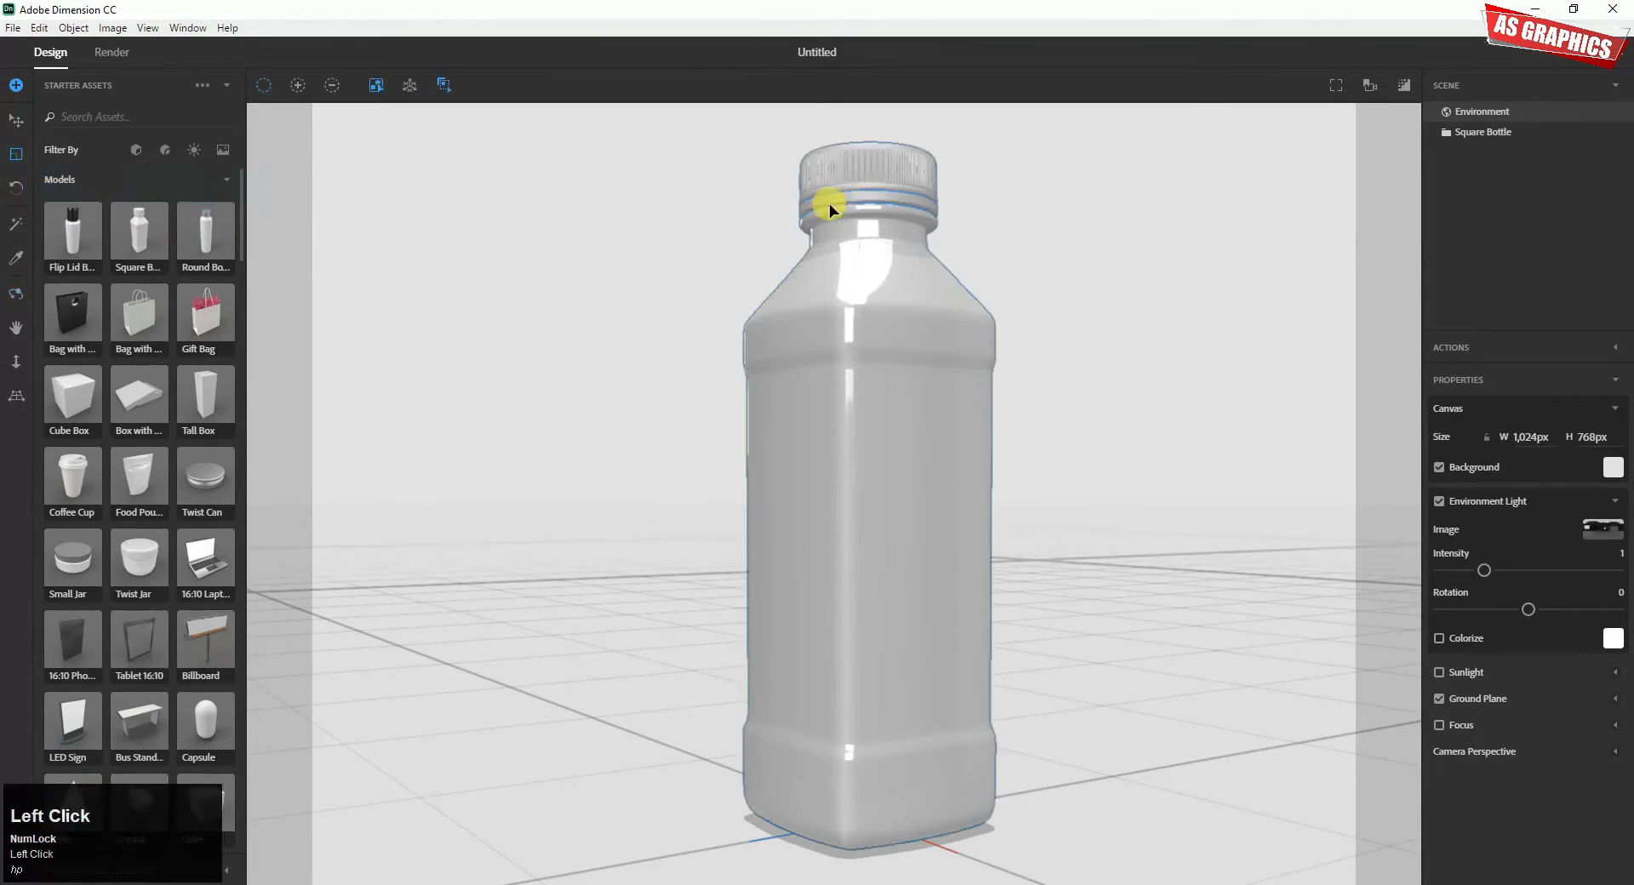
pyautogui.moveTo(901, 157); pyautogui.dragTo(926, 192)
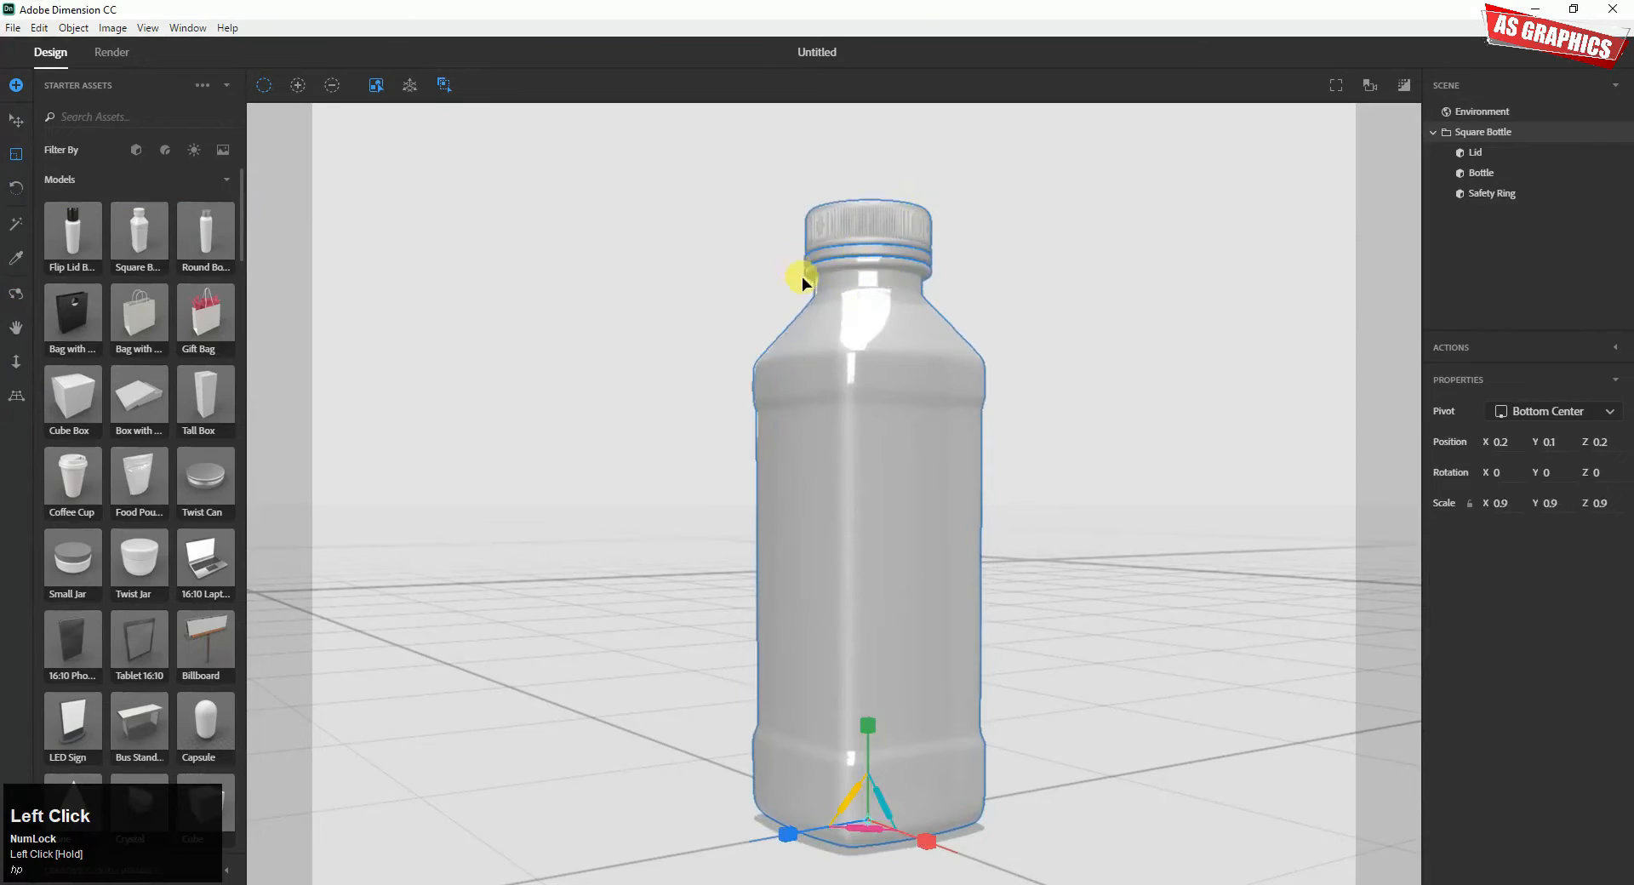
# Step: Add the Tall Box model from the starter assets behind the square bottle and place it at about X -26, Z -1.6
pyautogui.click(15, 122)
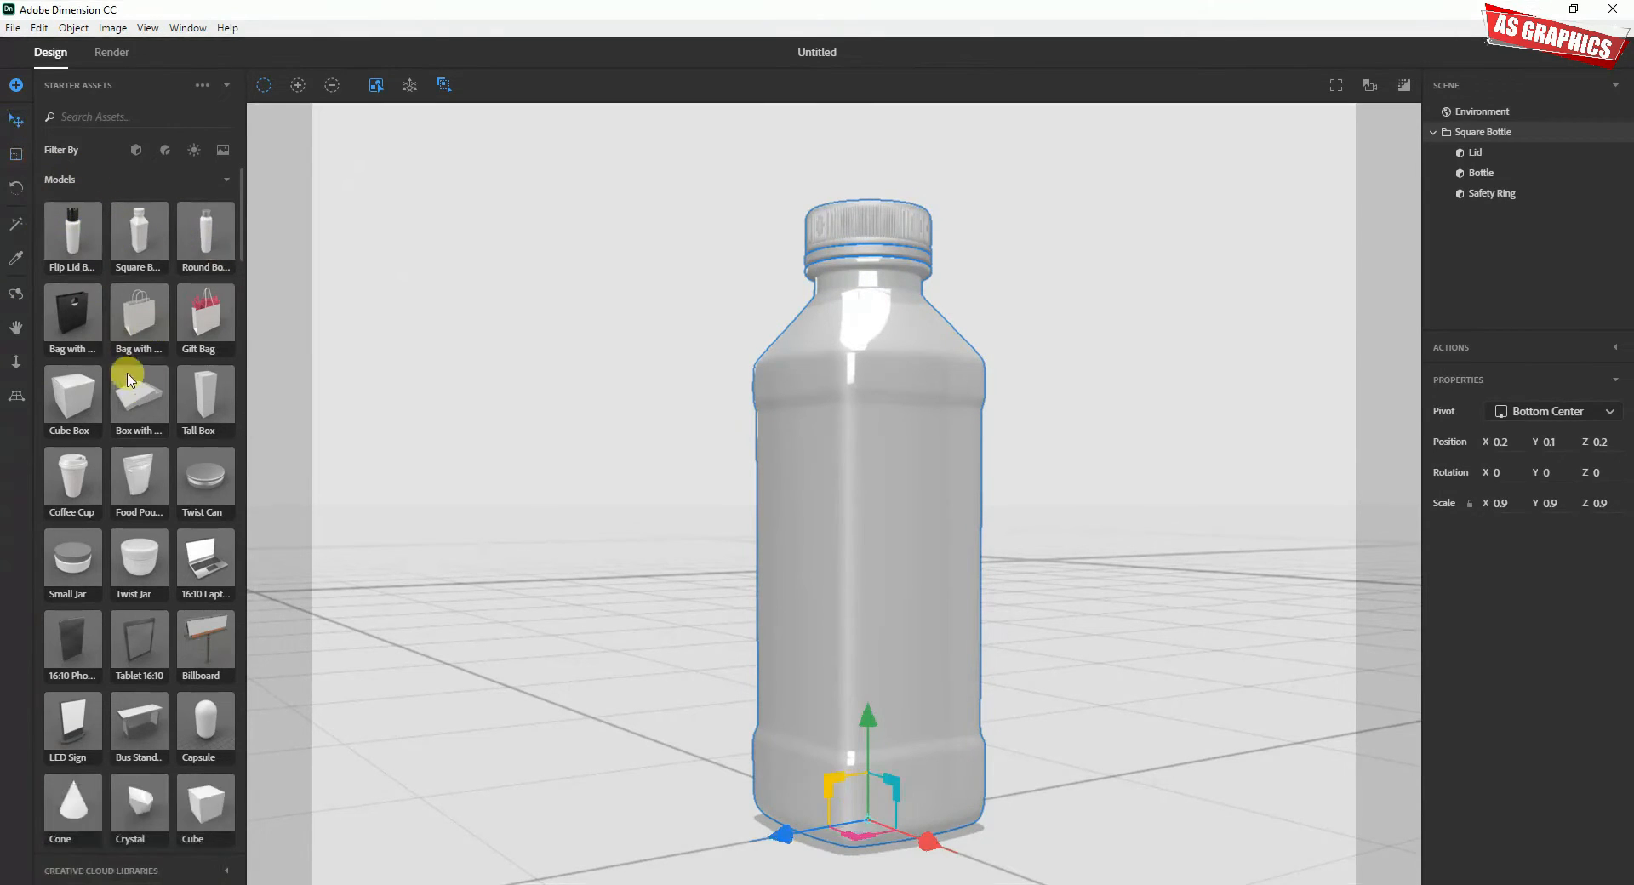
pyautogui.moveTo(215, 398); pyautogui.dragTo(568, 684)
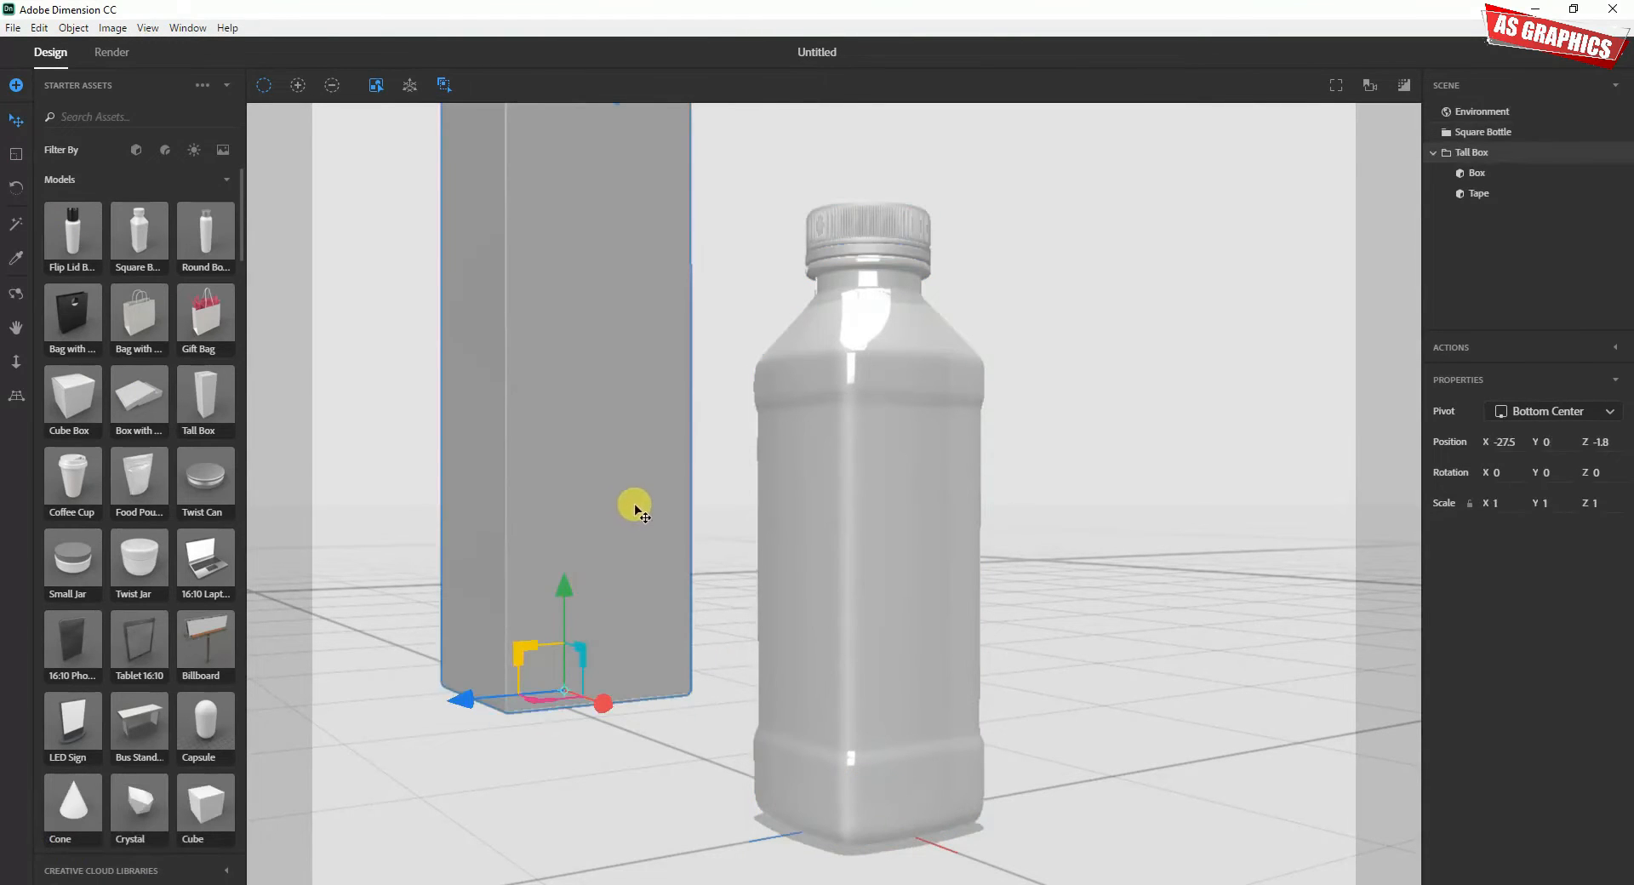
pyautogui.scroll(5, 651, 507)
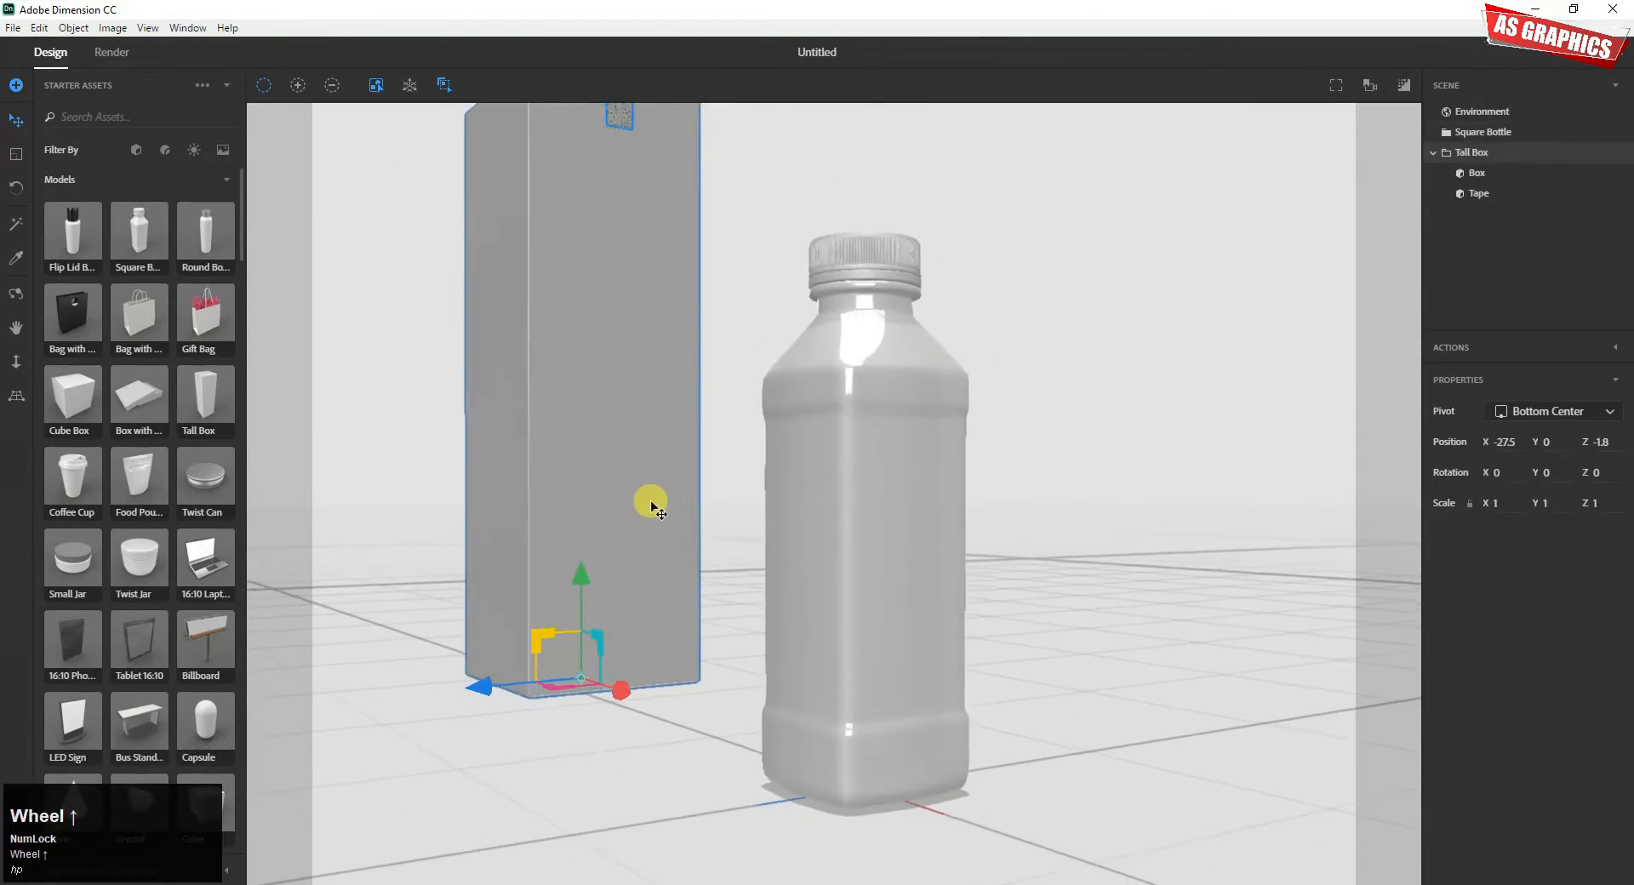
pyautogui.scroll(2, 651, 507)
pyautogui.moveTo(656, 358)
pyautogui.mouseDown()
pyautogui.moveTo(672, 394)
pyautogui.moveTo(666, 353)
pyautogui.mouseUp()
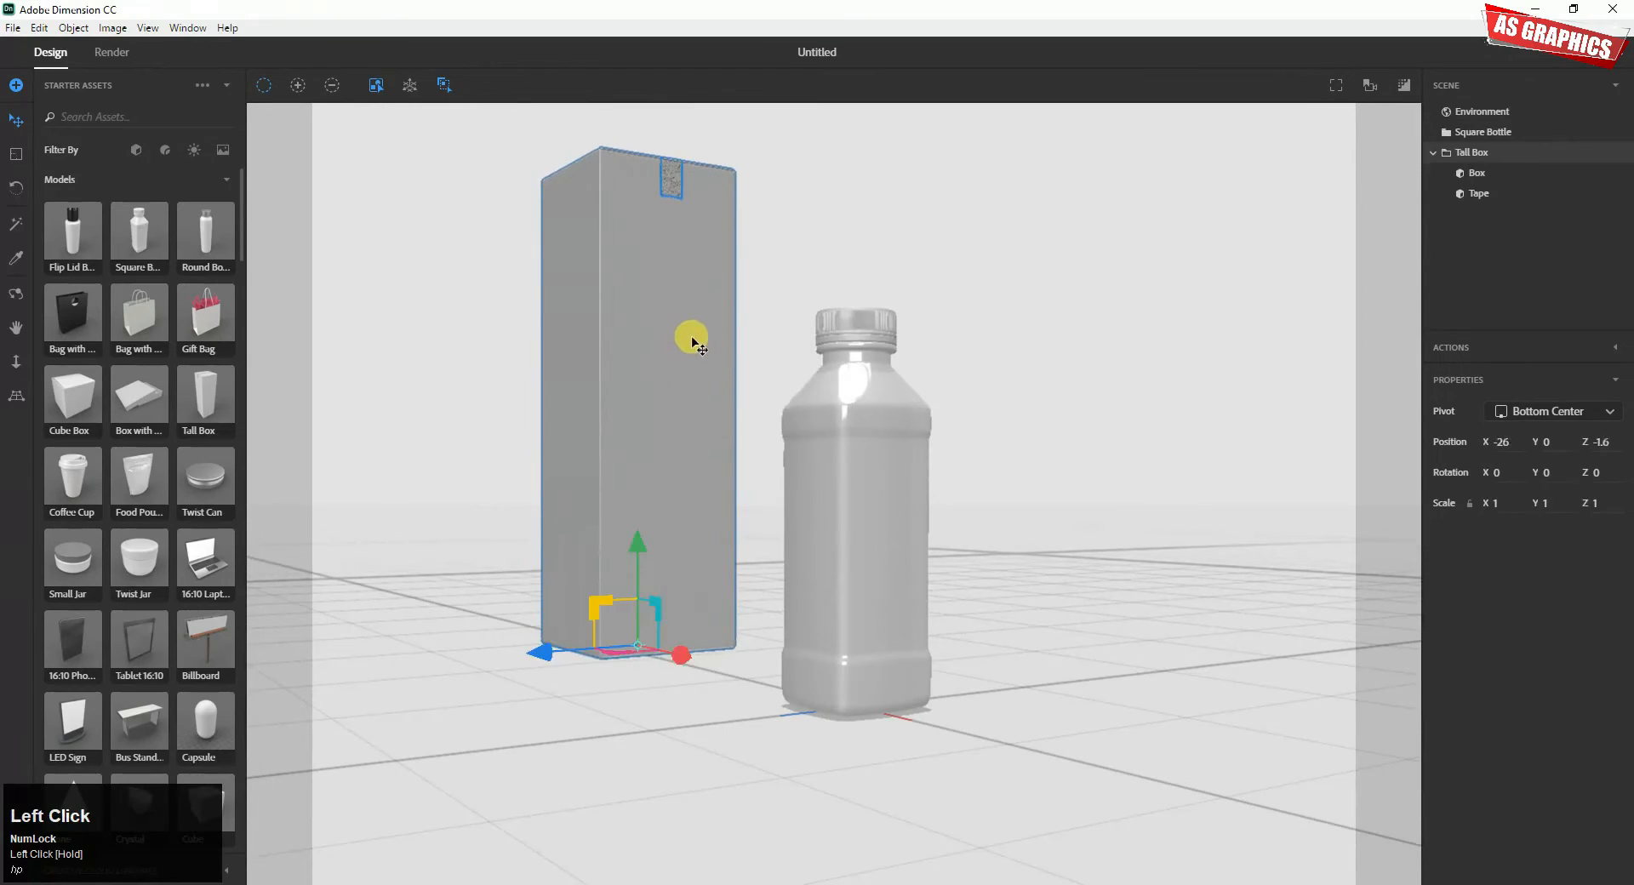
# Step: Move the square bottle slightly away from the tall box, to about X 2, Y 0.1, Z 0.4
pyautogui.click(771, 250)
pyautogui.click(856, 426)
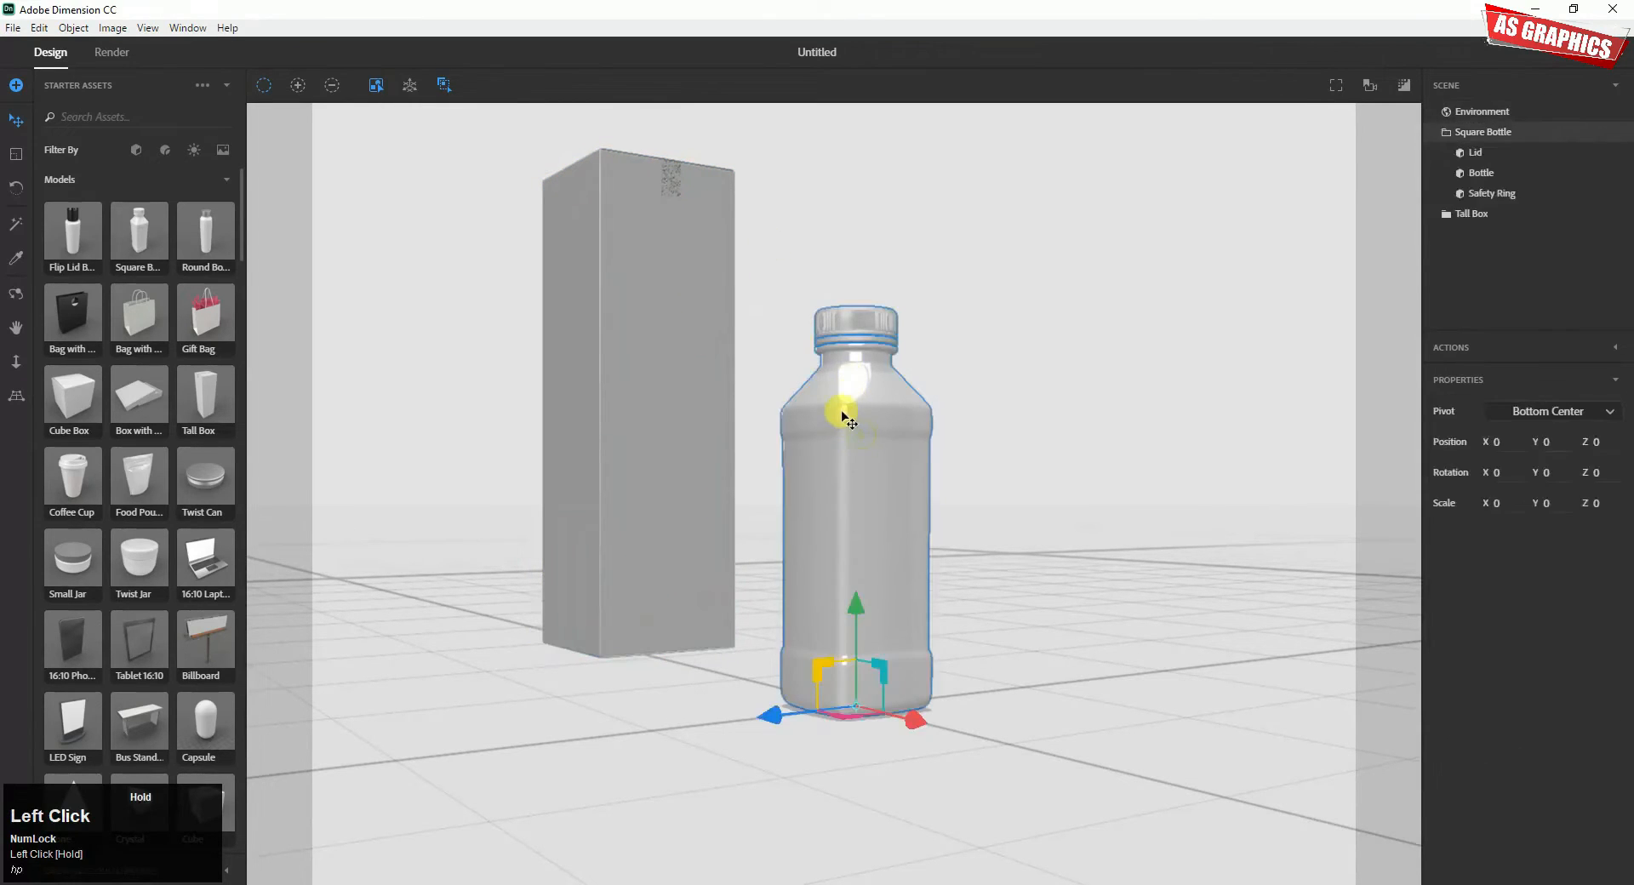
pyautogui.moveTo(843, 412); pyautogui.dragTo(889, 450)
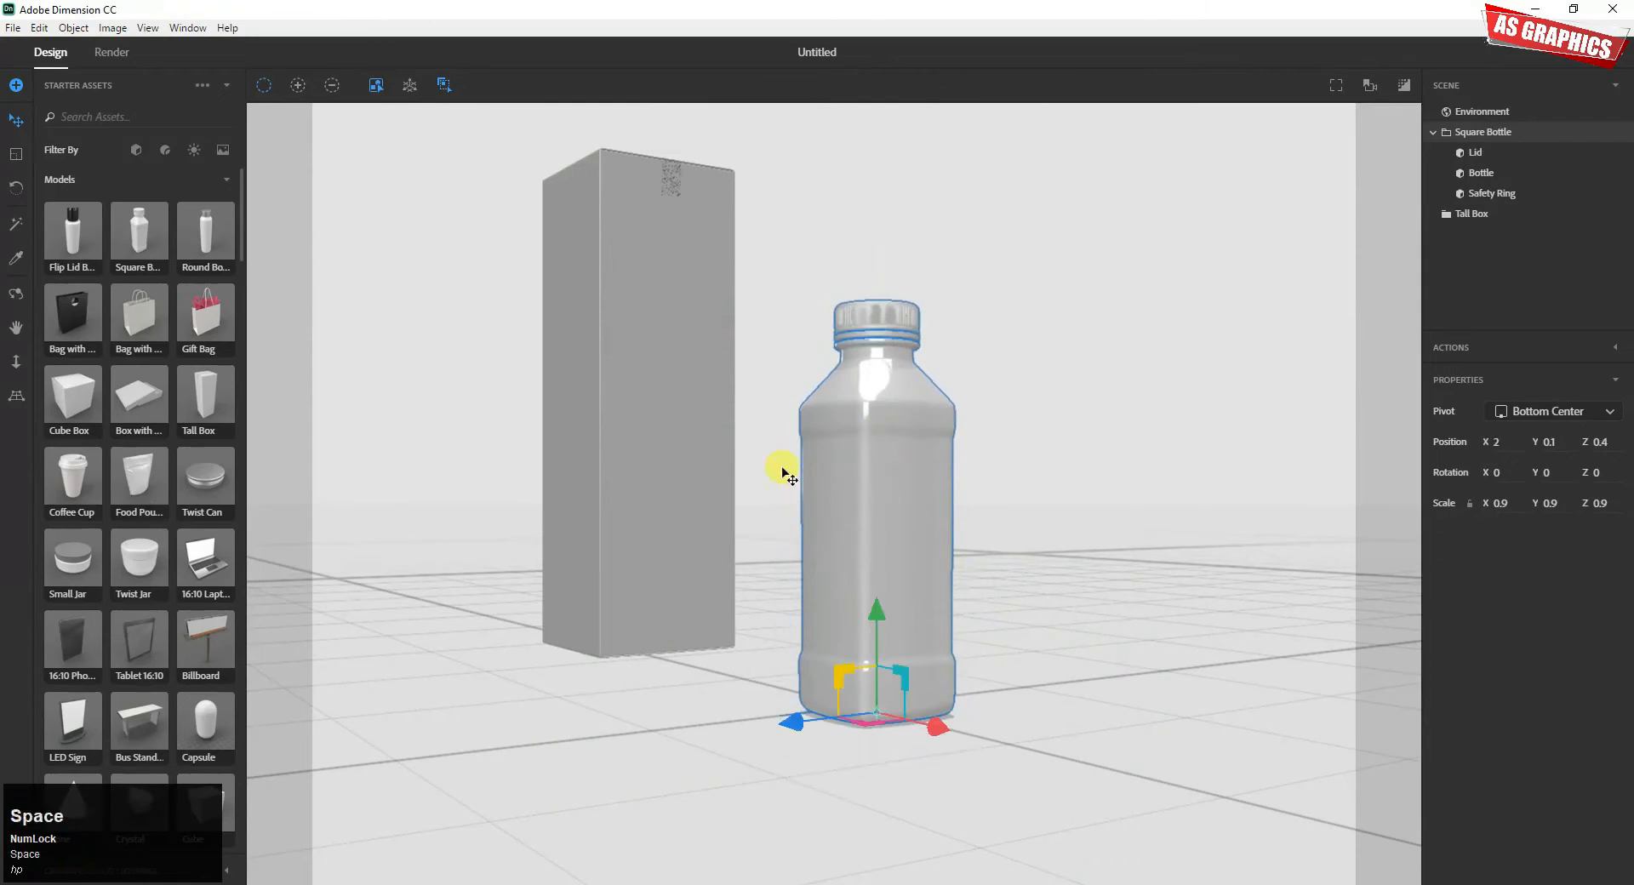
# Step: Scale the whole tall box down uniformly to 0.6 on X, Y and Z with the Scale tool
pyautogui.moveTo(783, 470); pyautogui.dragTo(809, 548)
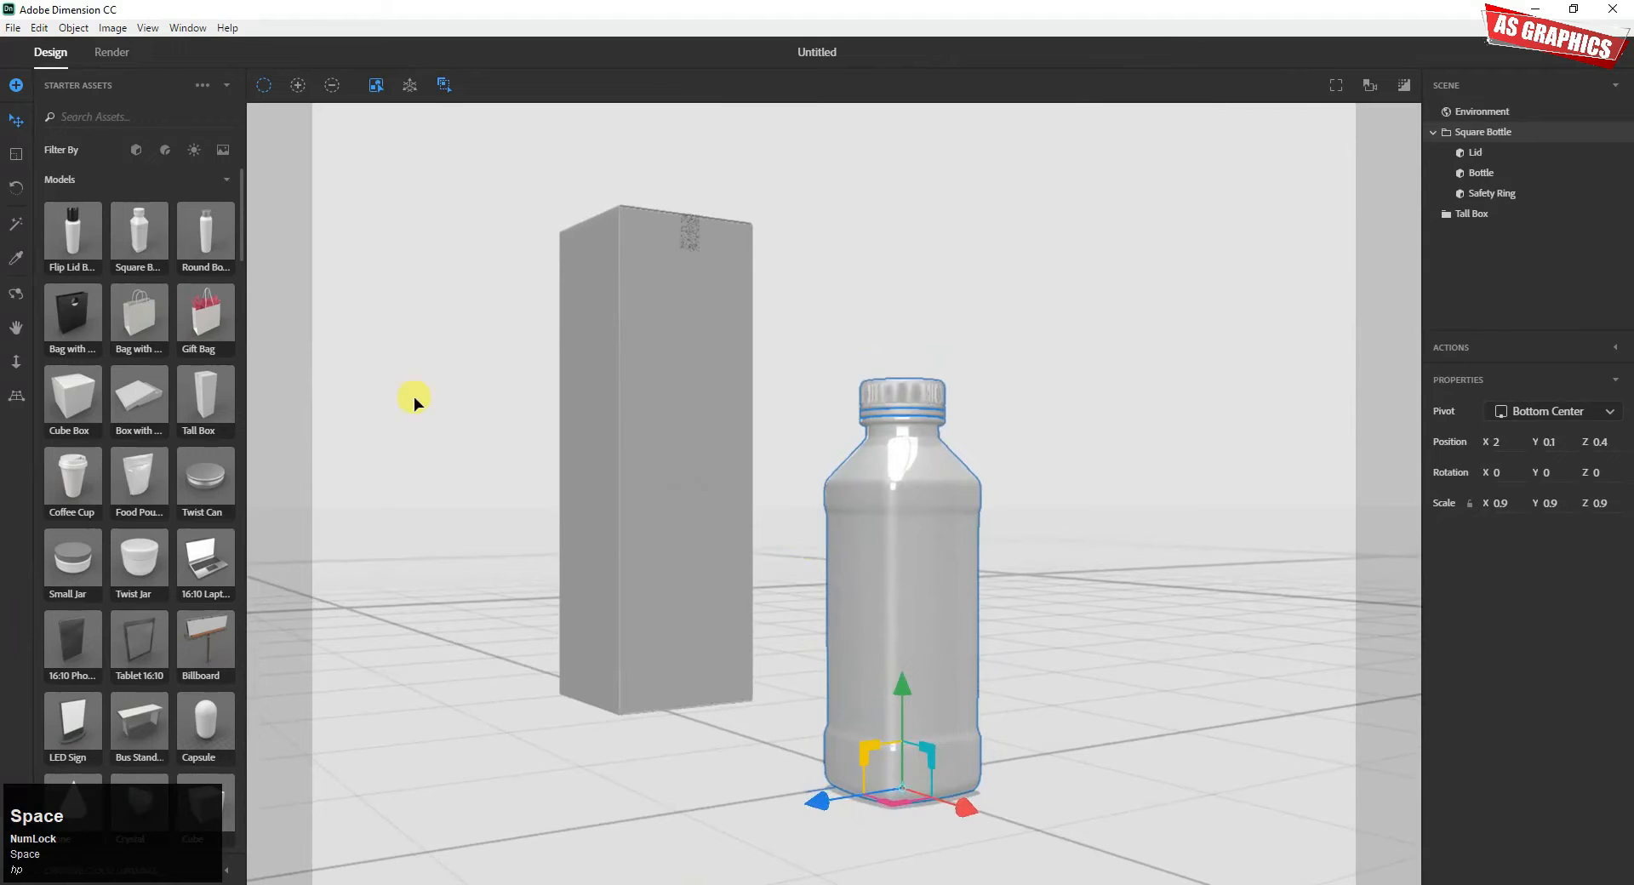
pyautogui.click(15, 300)
pyautogui.moveTo(578, 586); pyautogui.dragTo(741, 618)
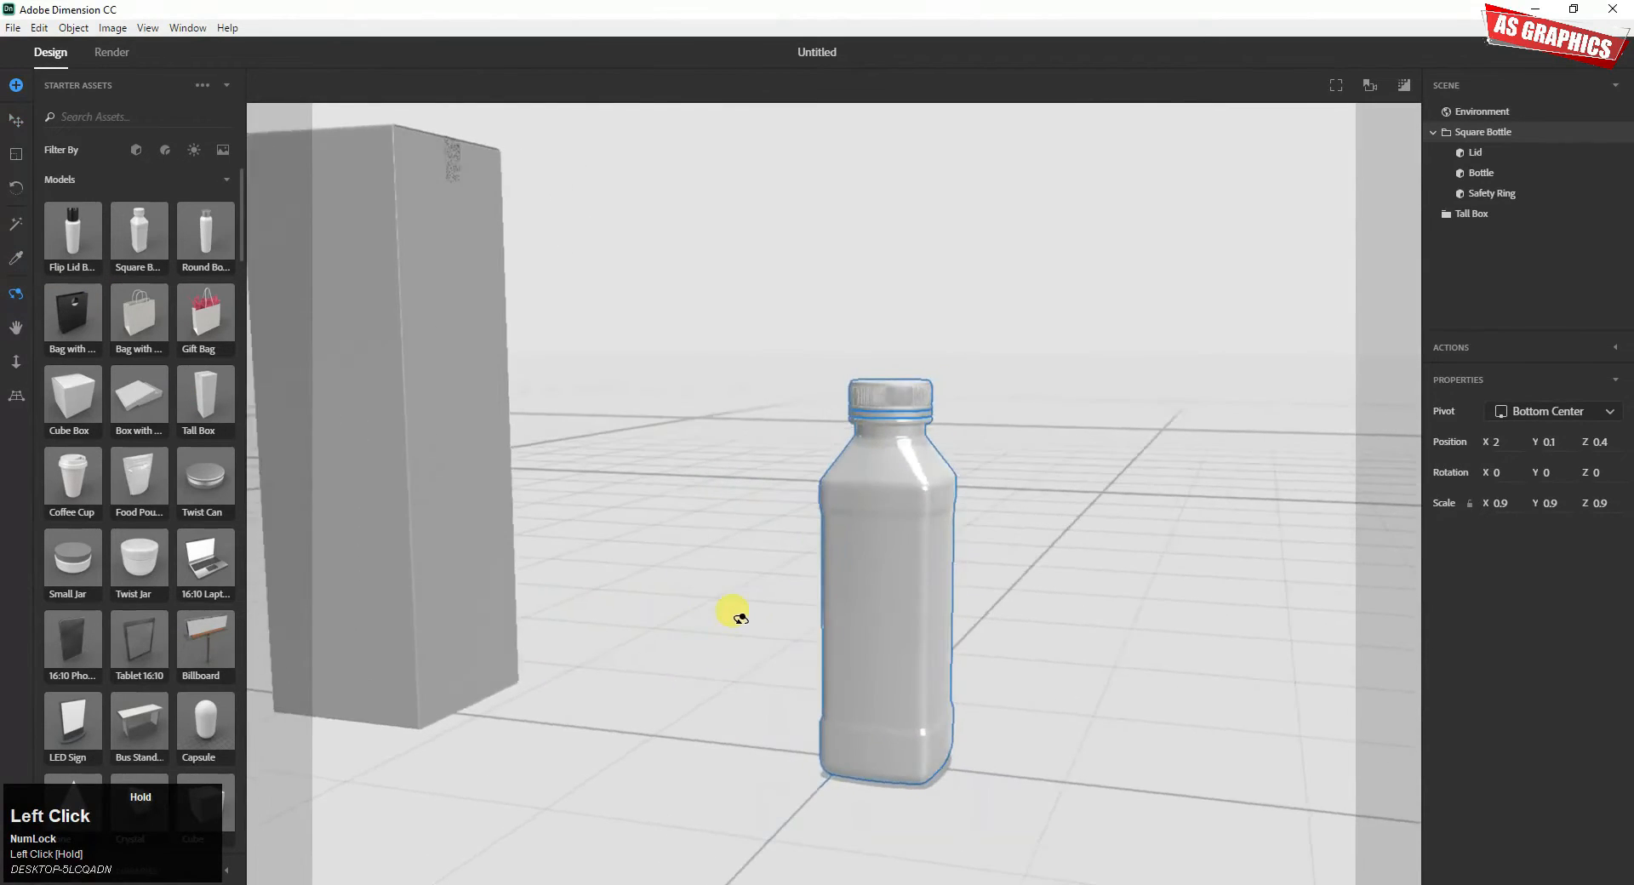
pyautogui.scroll(5, 813, 583)
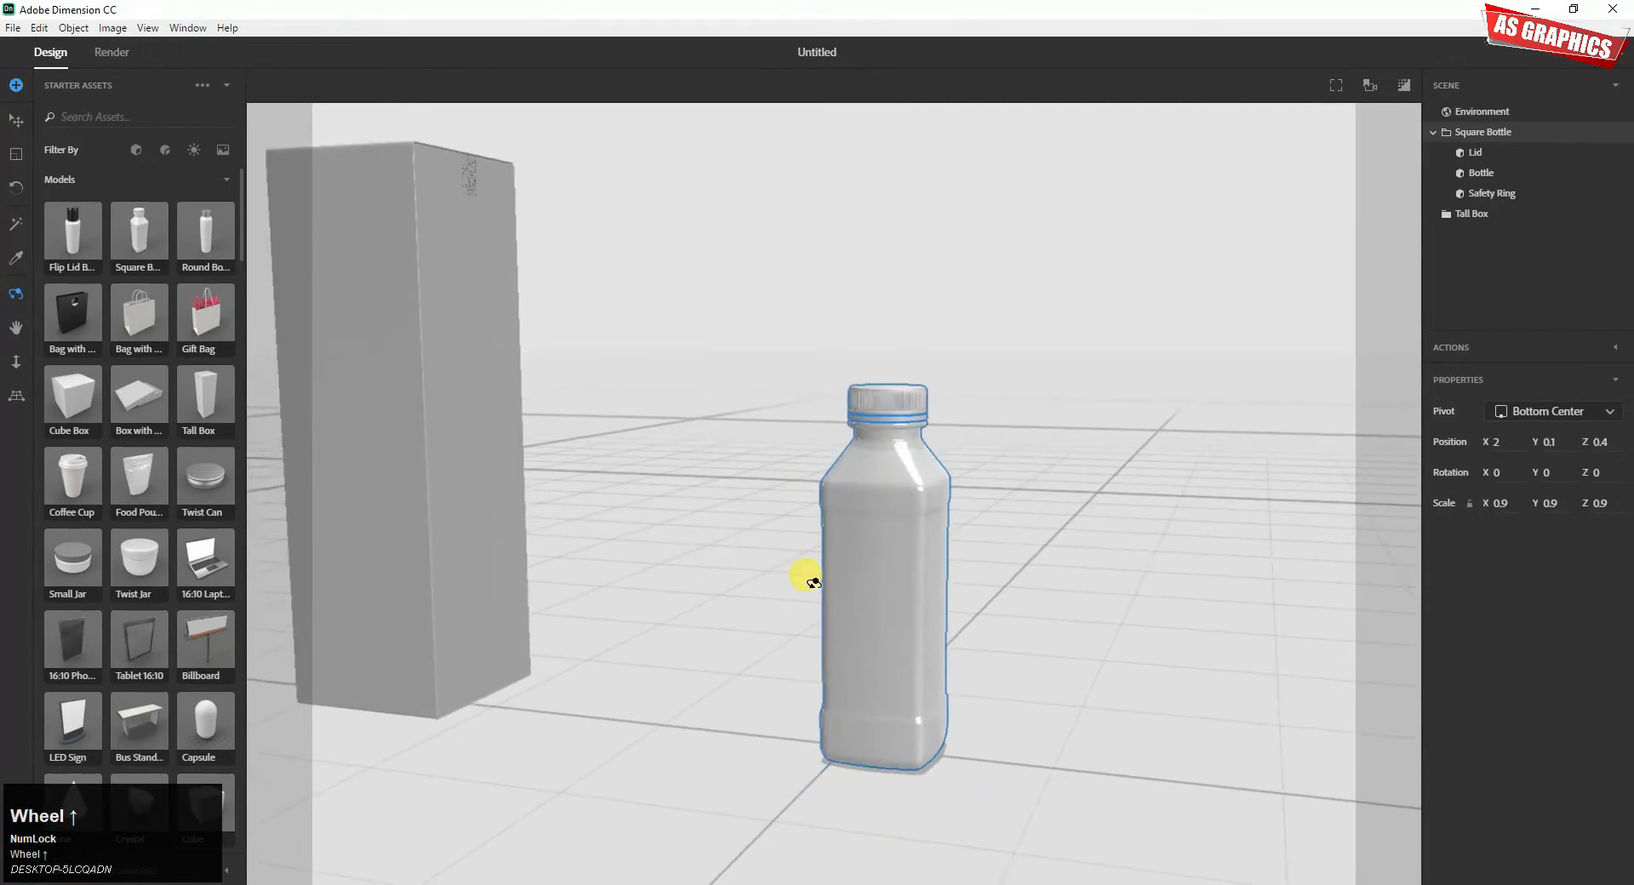
pyautogui.scroll(2, 813, 584)
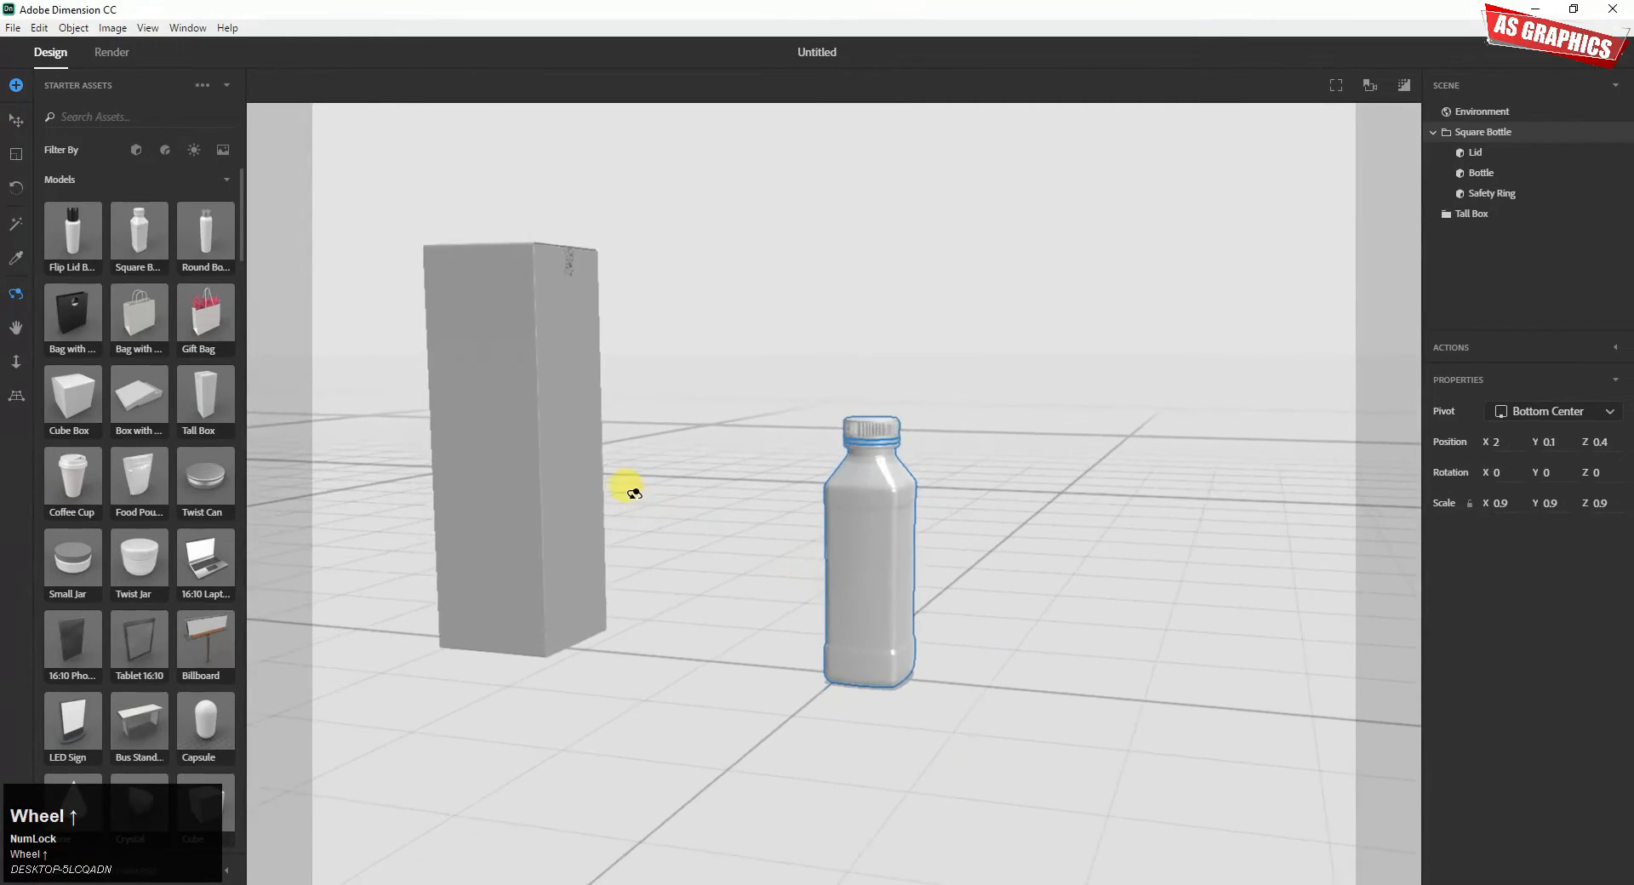
pyautogui.moveTo(611, 451); pyautogui.dragTo(751, 491)
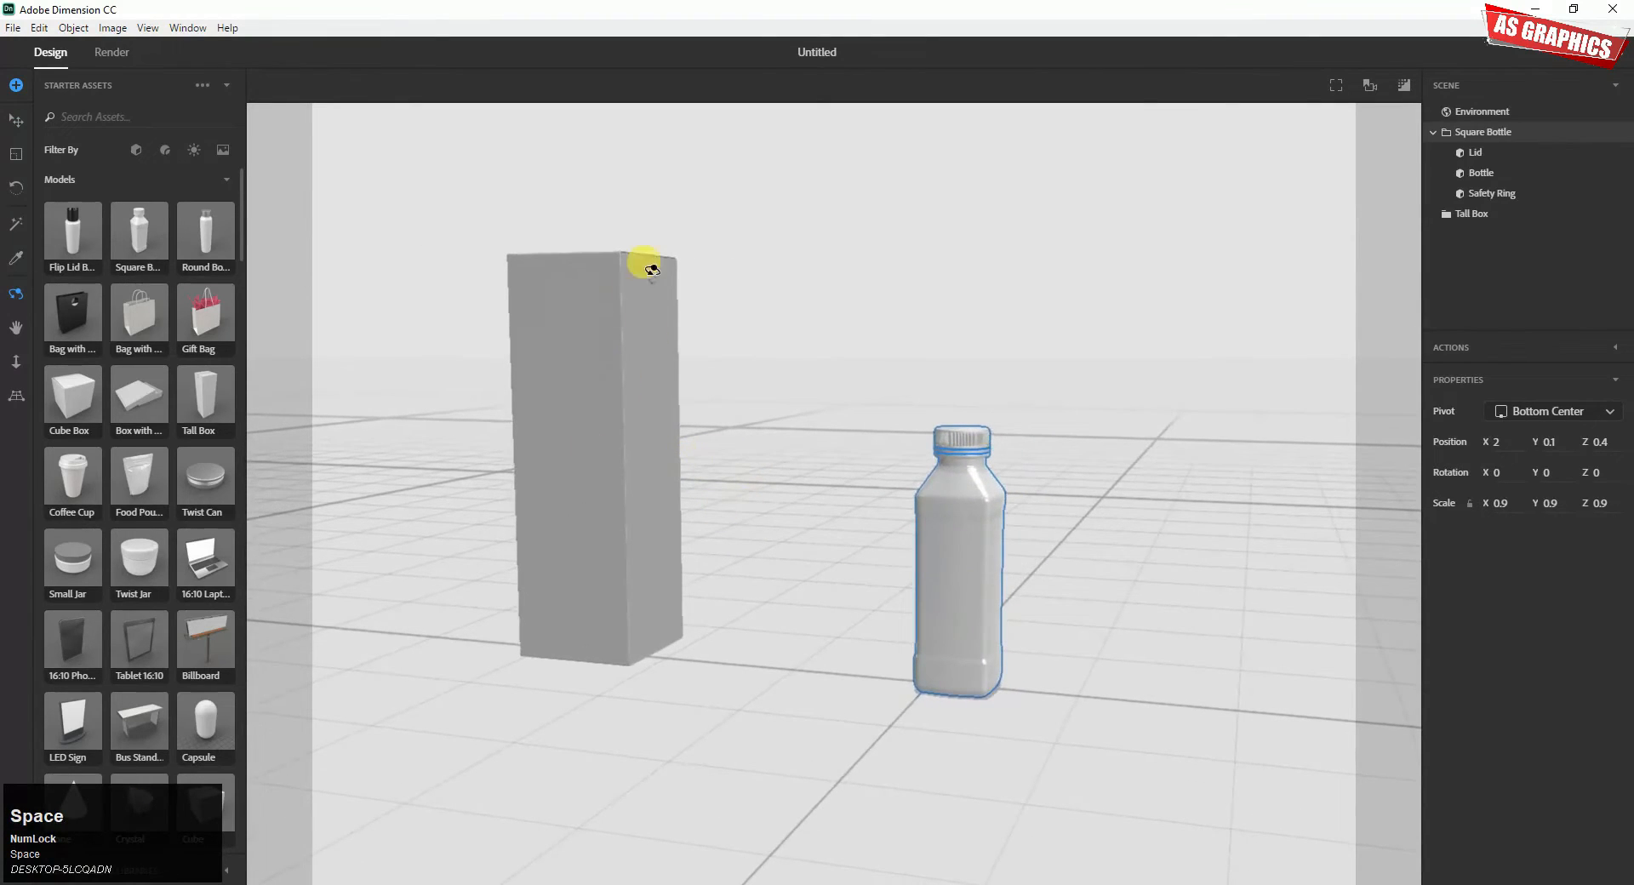
pyautogui.click(16, 155)
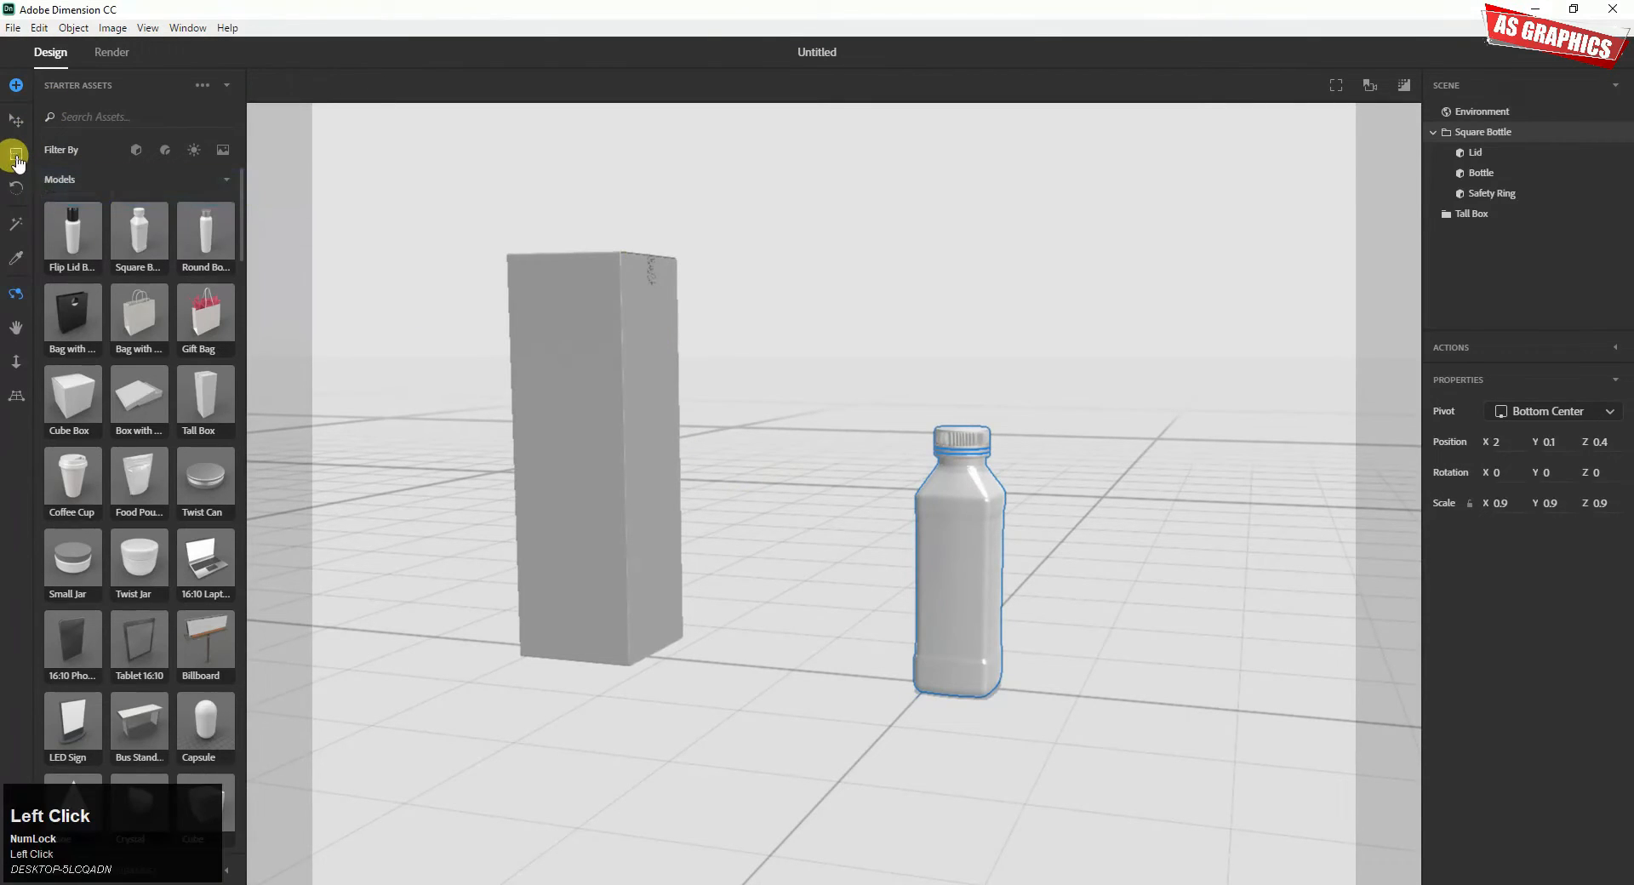
pyautogui.click(618, 356)
pyautogui.moveTo(625, 259); pyautogui.dragTo(650, 359)
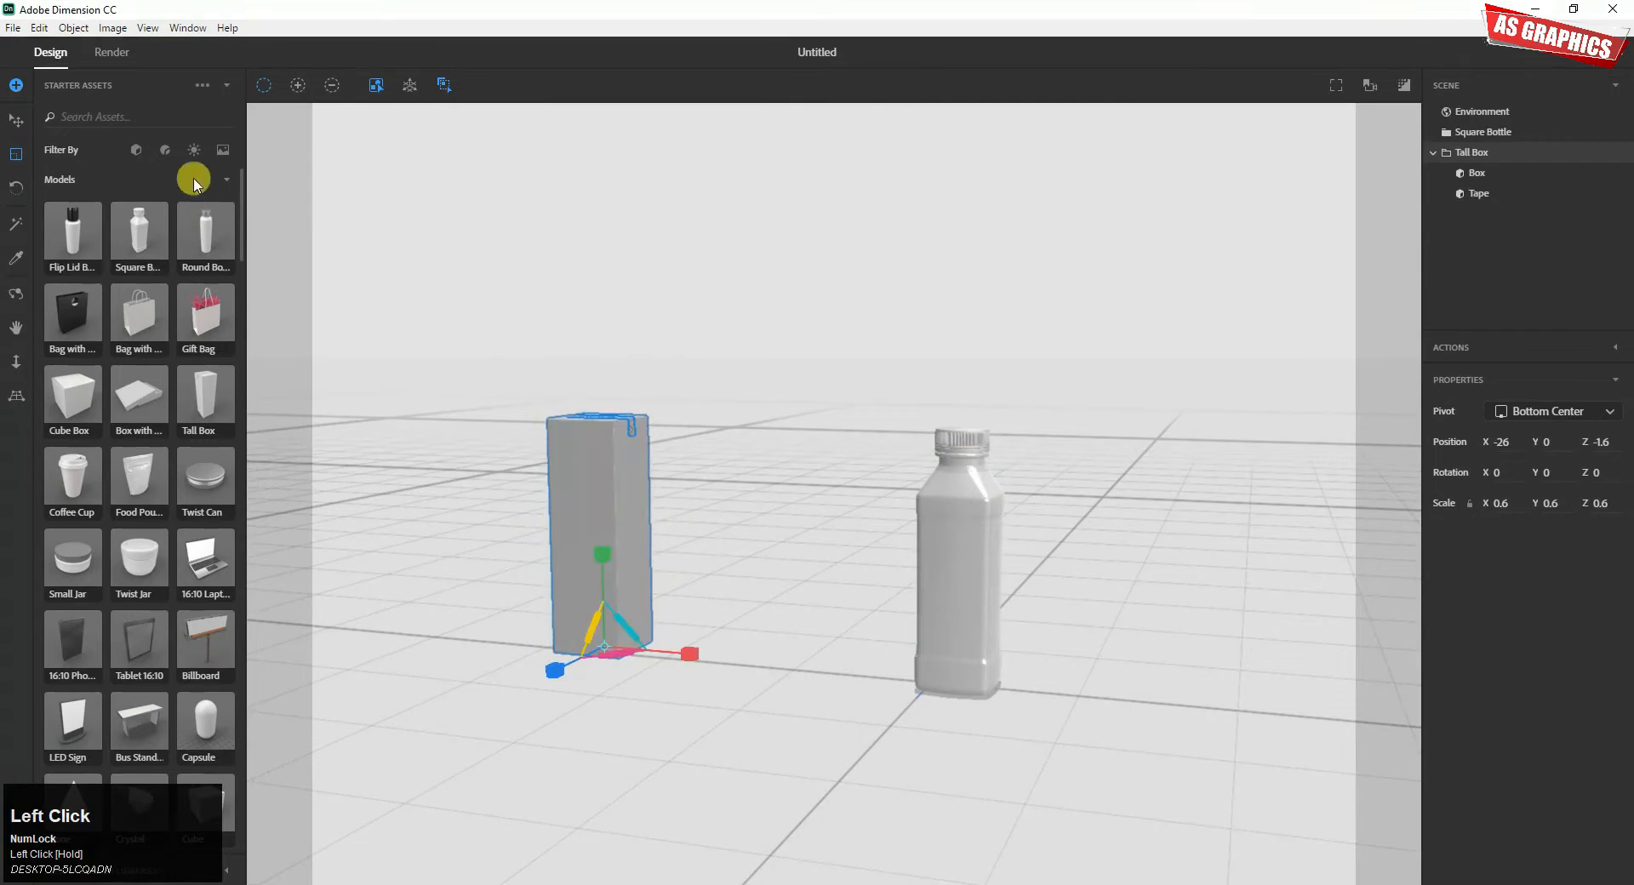
# Step: Move the tall box close beside the square bottle, to about X -5.2, Z 0.7, and frame it in the view
pyautogui.moveTo(606, 487); pyautogui.dragTo(862, 511)
pyautogui.moveTo(871, 574)
pyautogui.mouseDown()
pyautogui.moveTo(890, 626)
pyautogui.moveTo(931, 624)
pyautogui.moveTo(877, 572)
pyautogui.mouseUp()
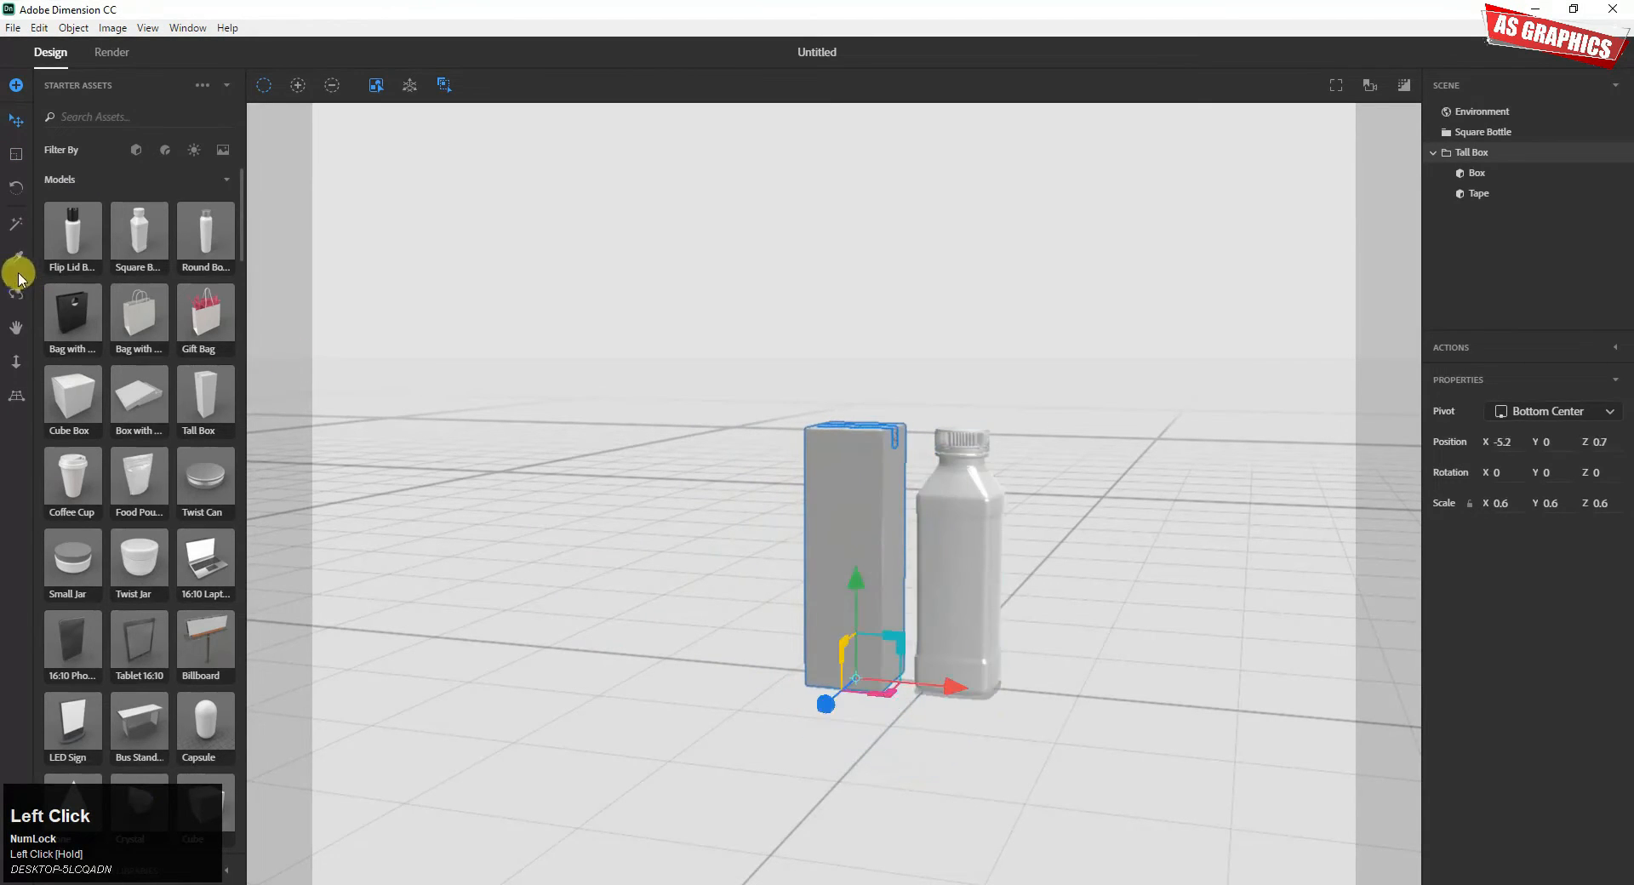
pyautogui.press('f')
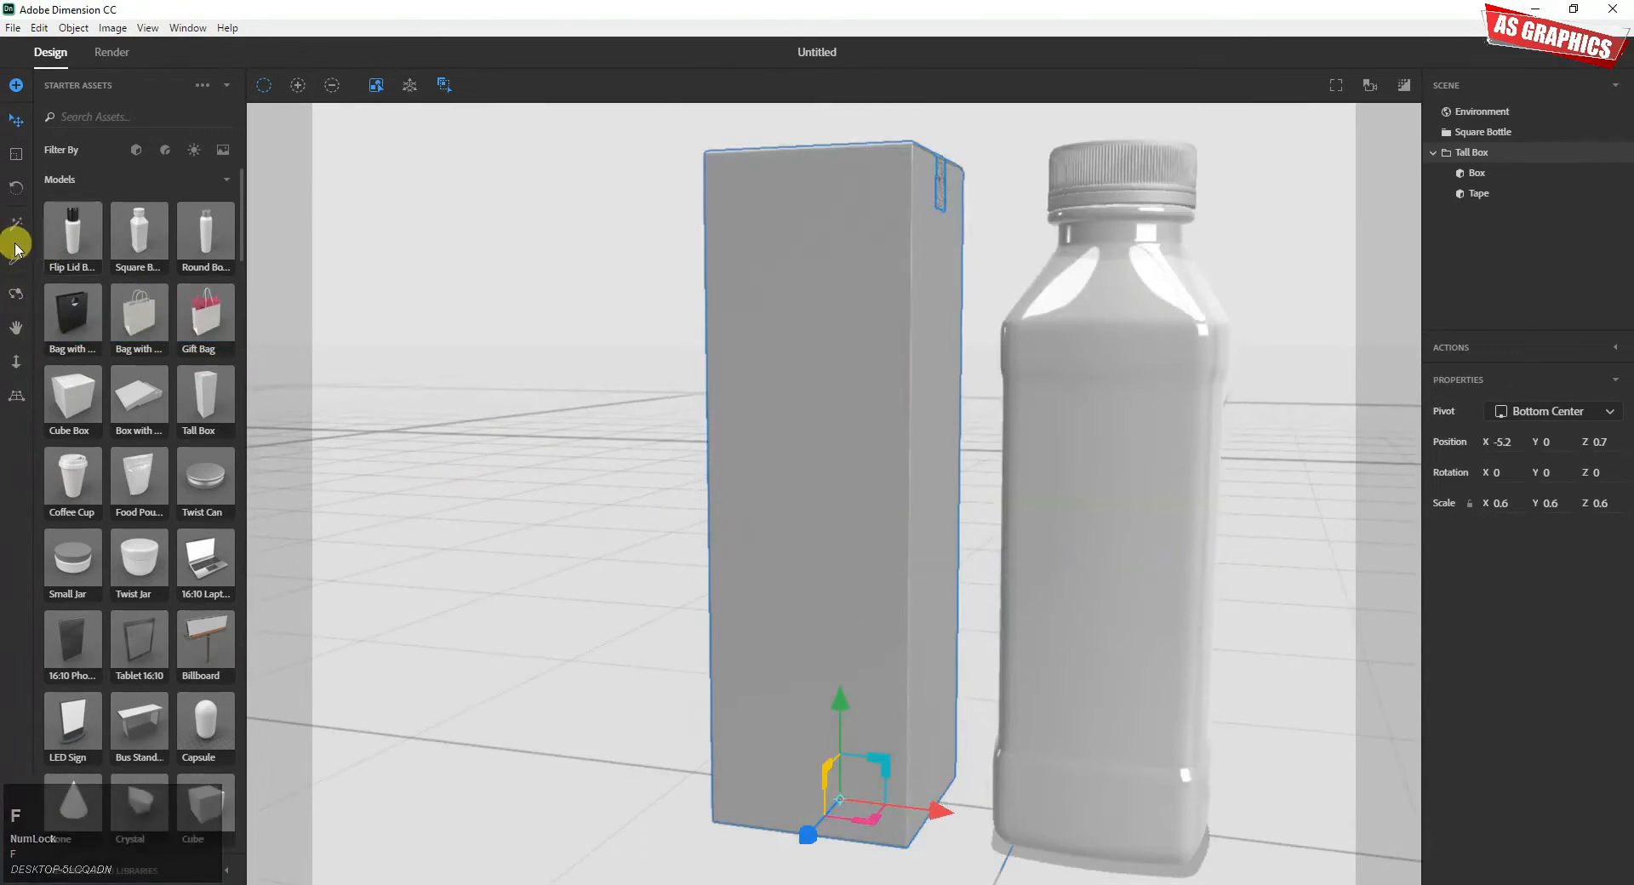
# Step: Orbit around the tall box and square bottle to compare them from a raised front view and from near ground level
pyautogui.click(16, 184)
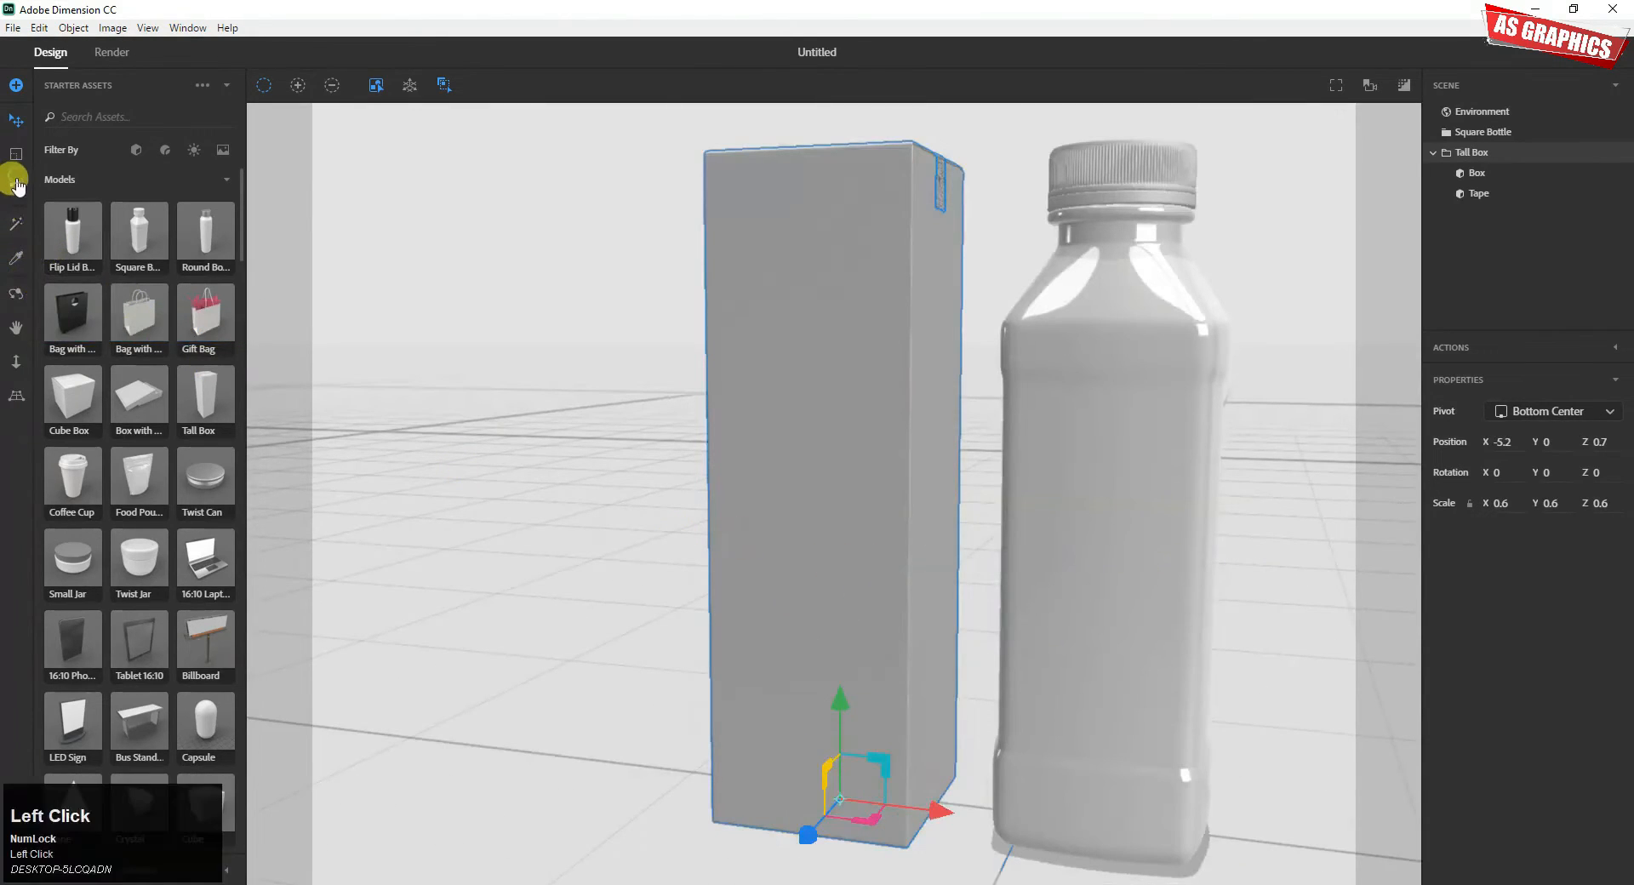
pyautogui.click(15, 298)
pyautogui.moveTo(1171, 558); pyautogui.dragTo(1234, 493)
pyautogui.press('space')
pyautogui.moveTo(1095, 423); pyautogui.dragTo(1017, 396)
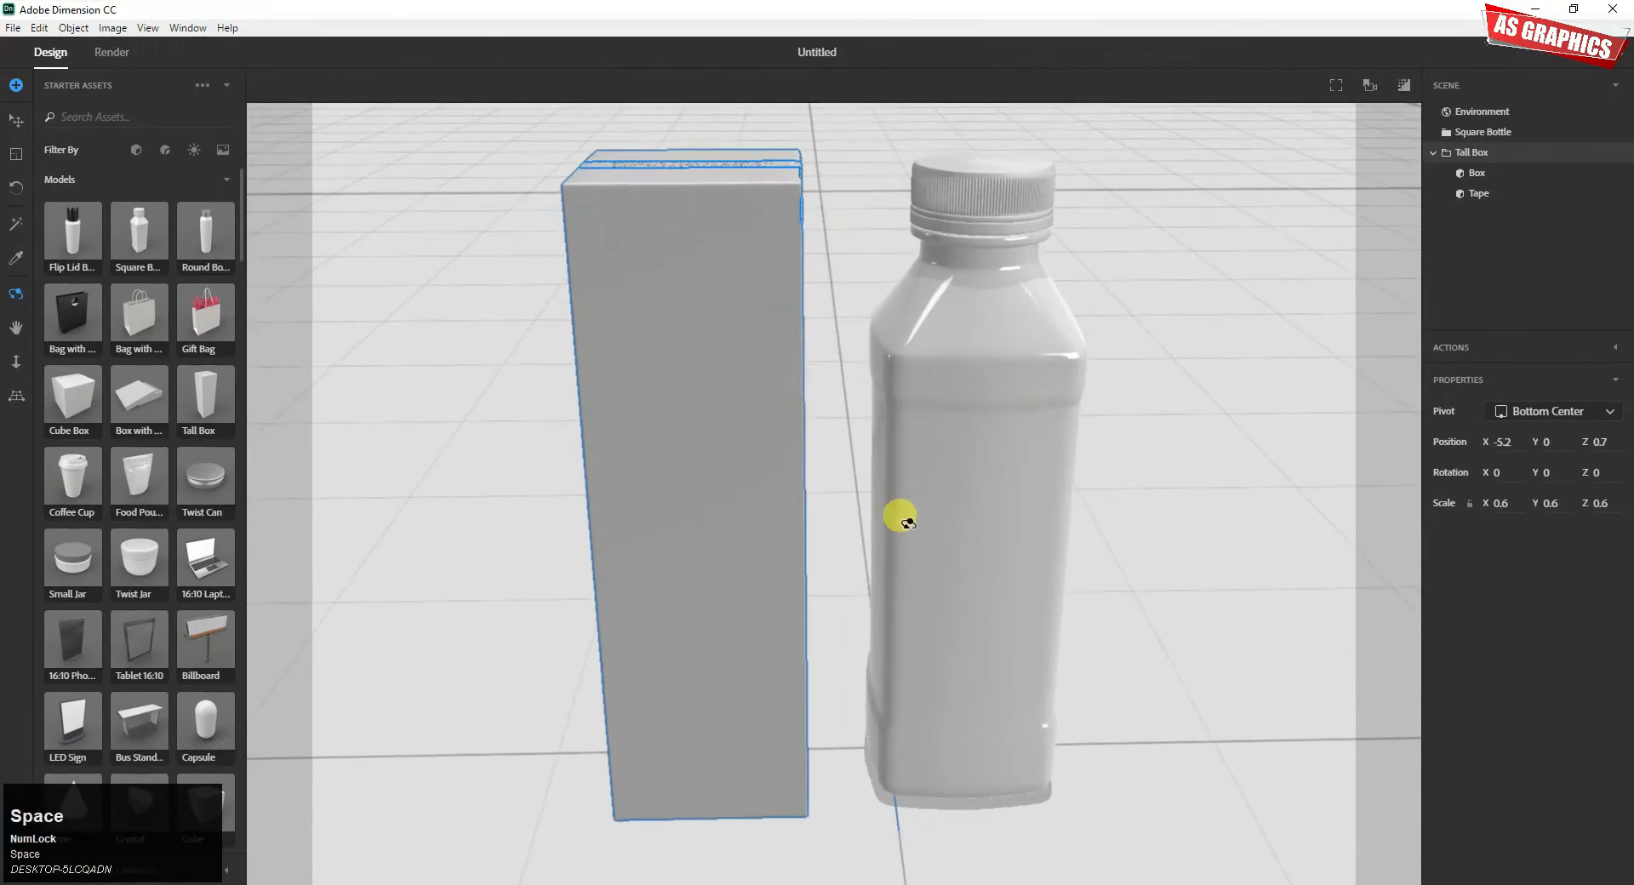
pyautogui.keyDown('alt'); pyautogui.scroll(-4, 958, 396); pyautogui.keyUp('alt')
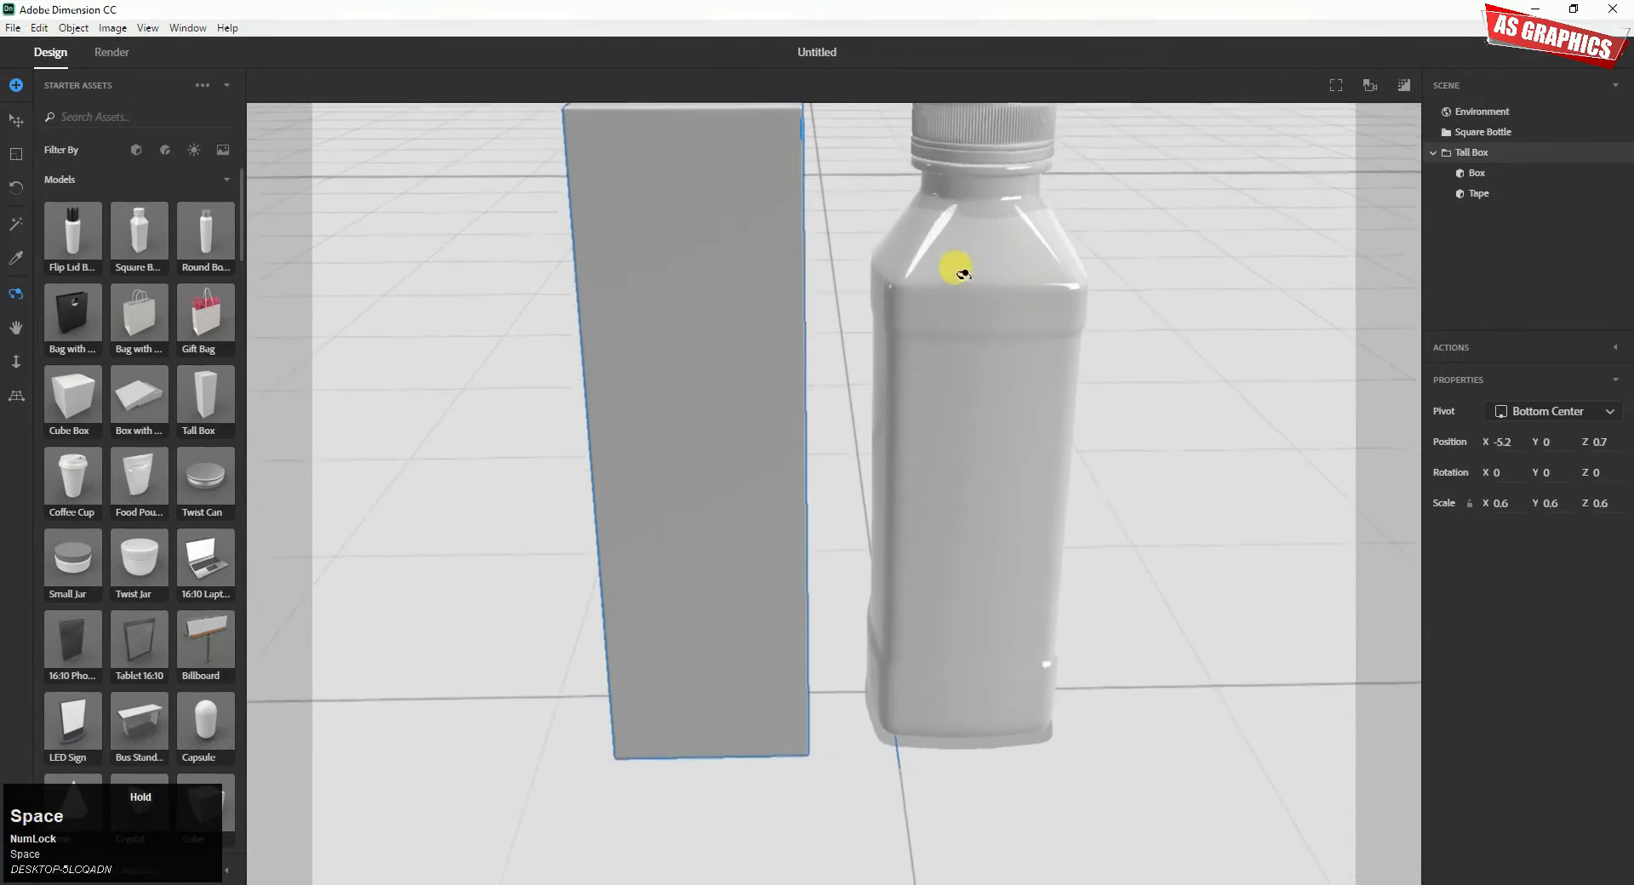
pyautogui.scroll(4, 941, 370)
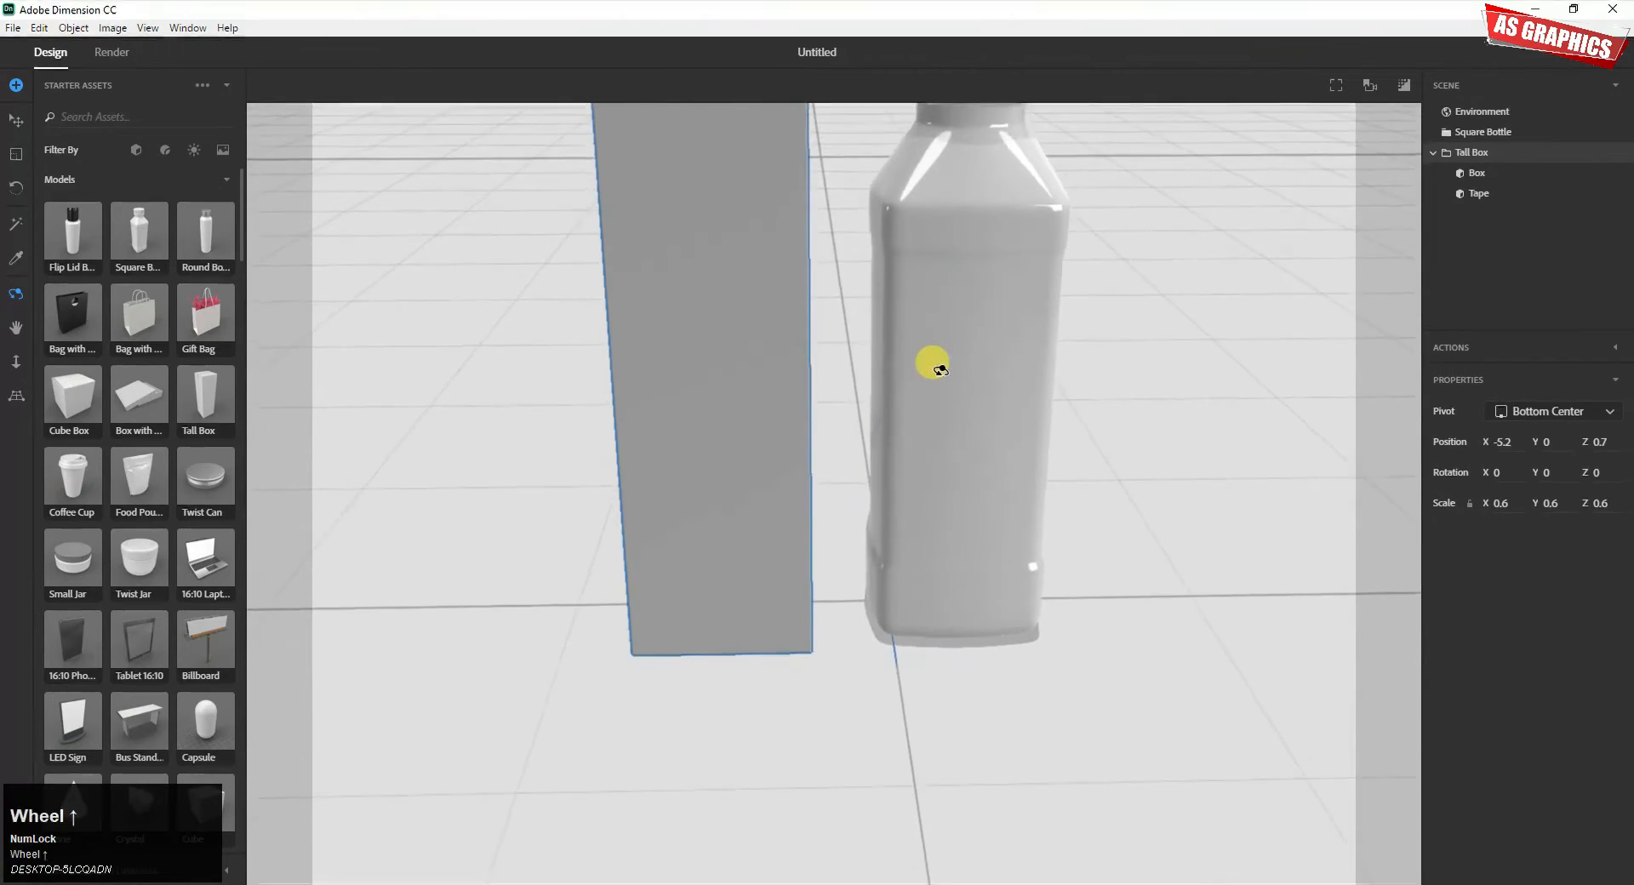
pyautogui.scroll(3, 941, 369)
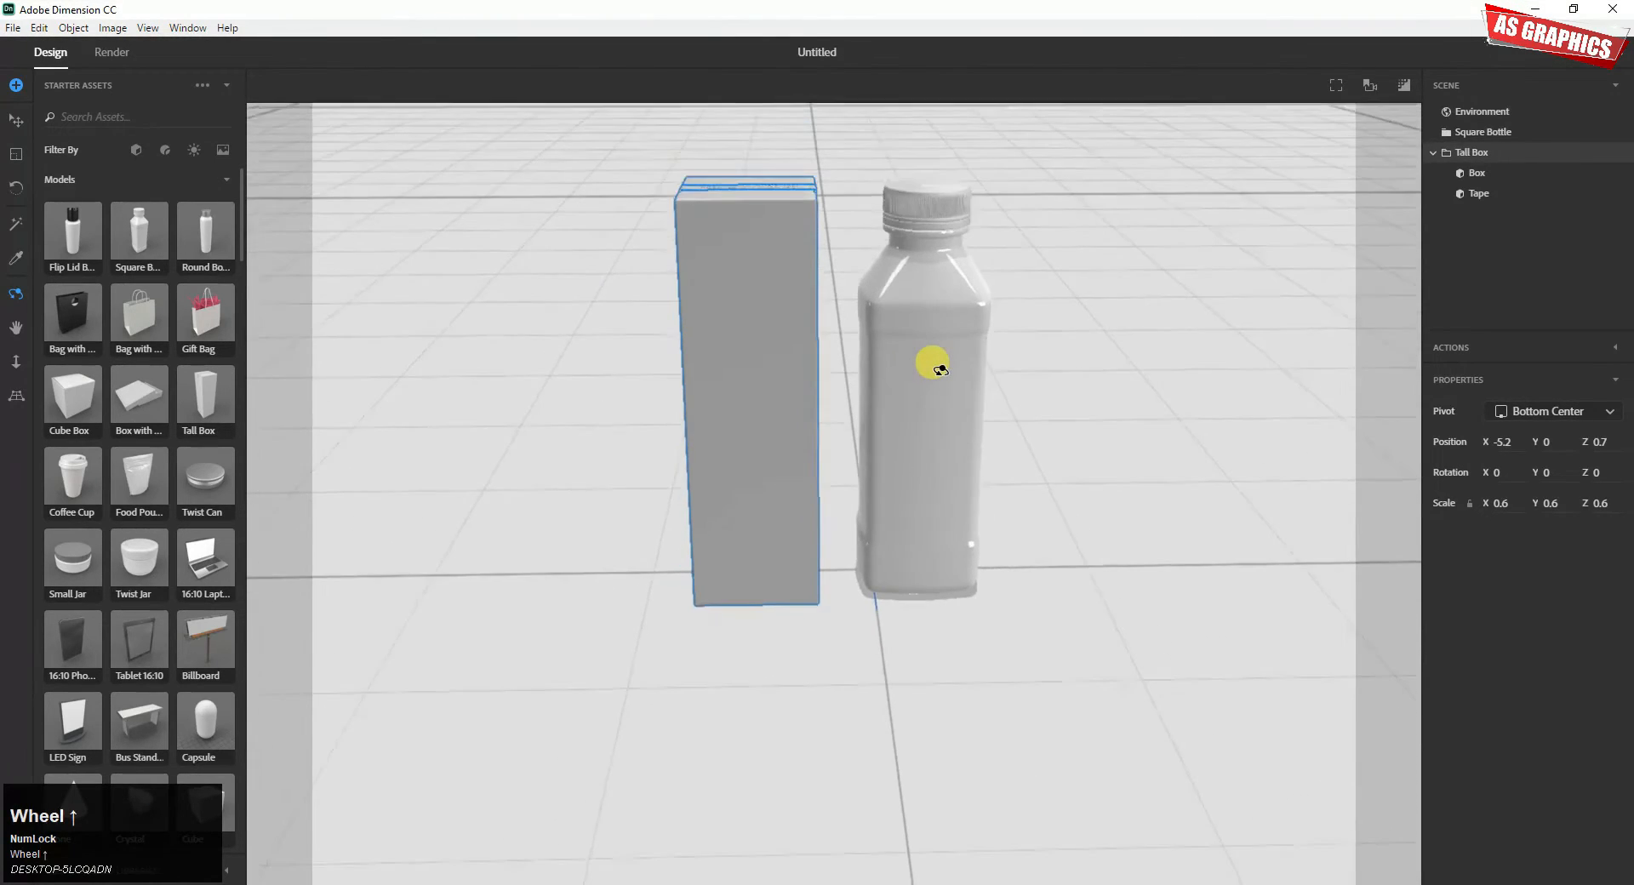
pyautogui.click(14, 300)
pyautogui.moveTo(881, 638); pyautogui.dragTo(790, 549)
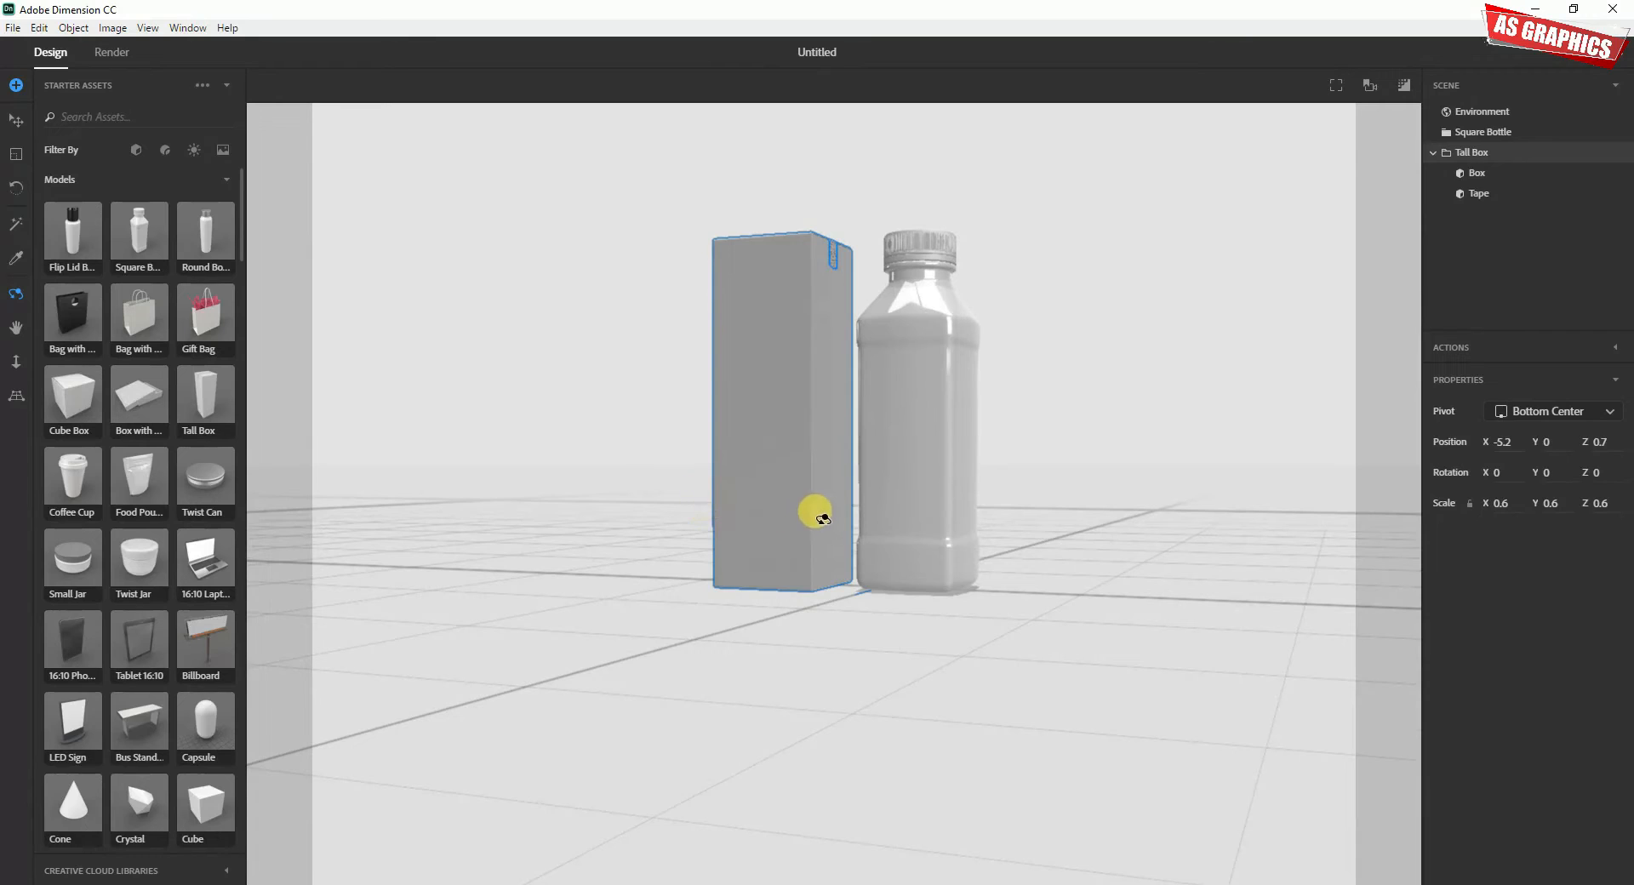
# Step: Delete the tall box from the scene
pyautogui.press('space')
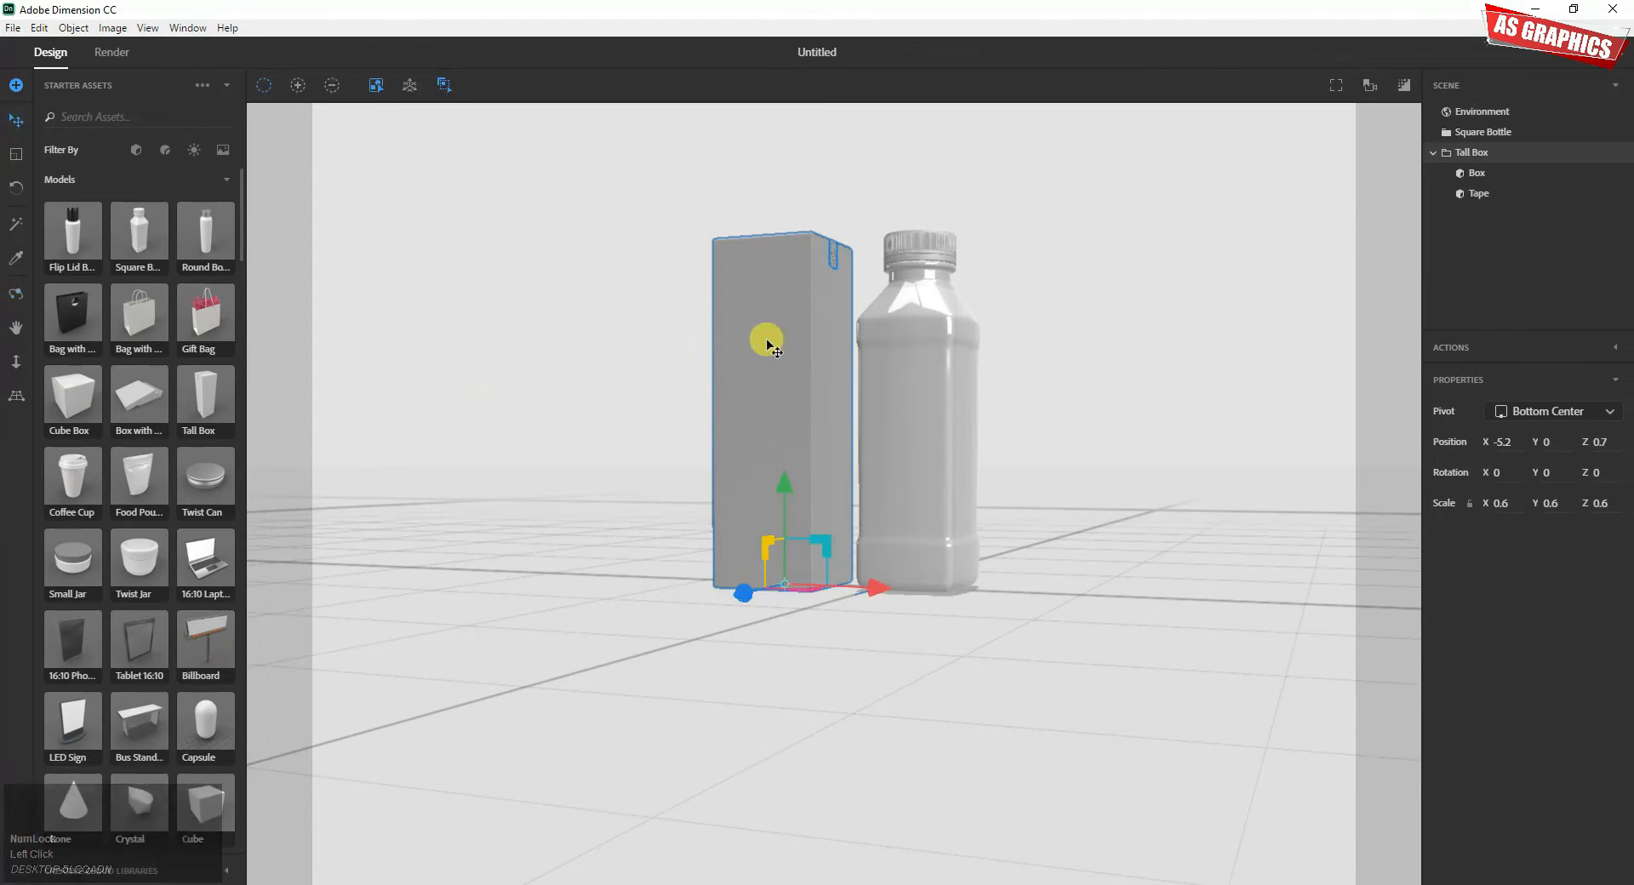
pyautogui.press('Delete')
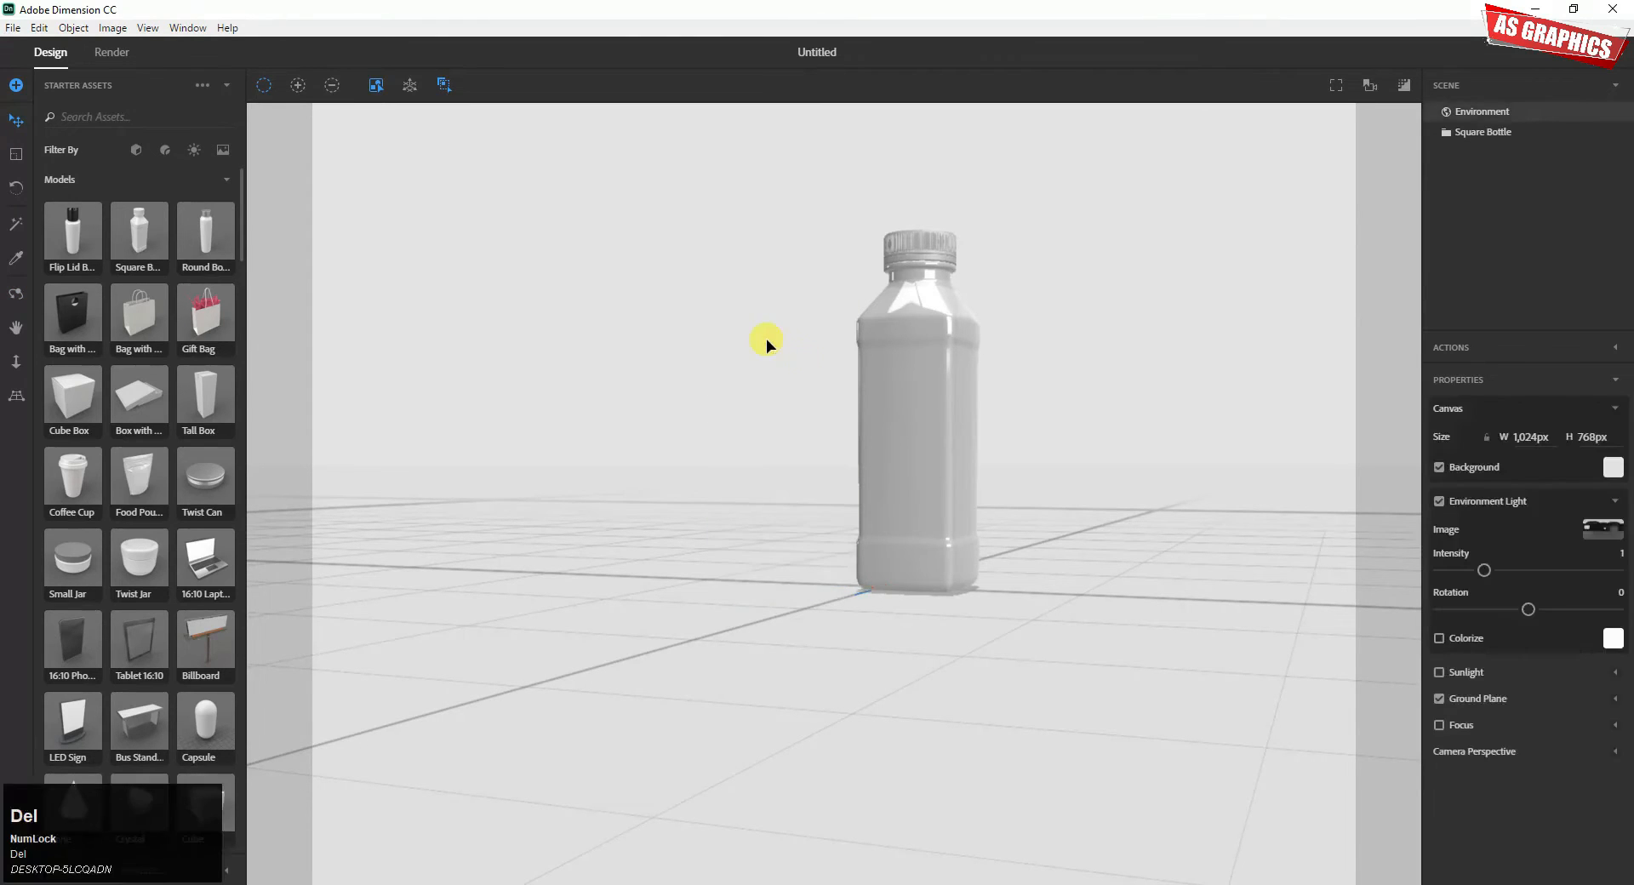
# Step: Orbit to face one side of the square bottle head-on and zoom out until it appears small
pyautogui.moveTo(938, 377); pyautogui.dragTo(869, 375)
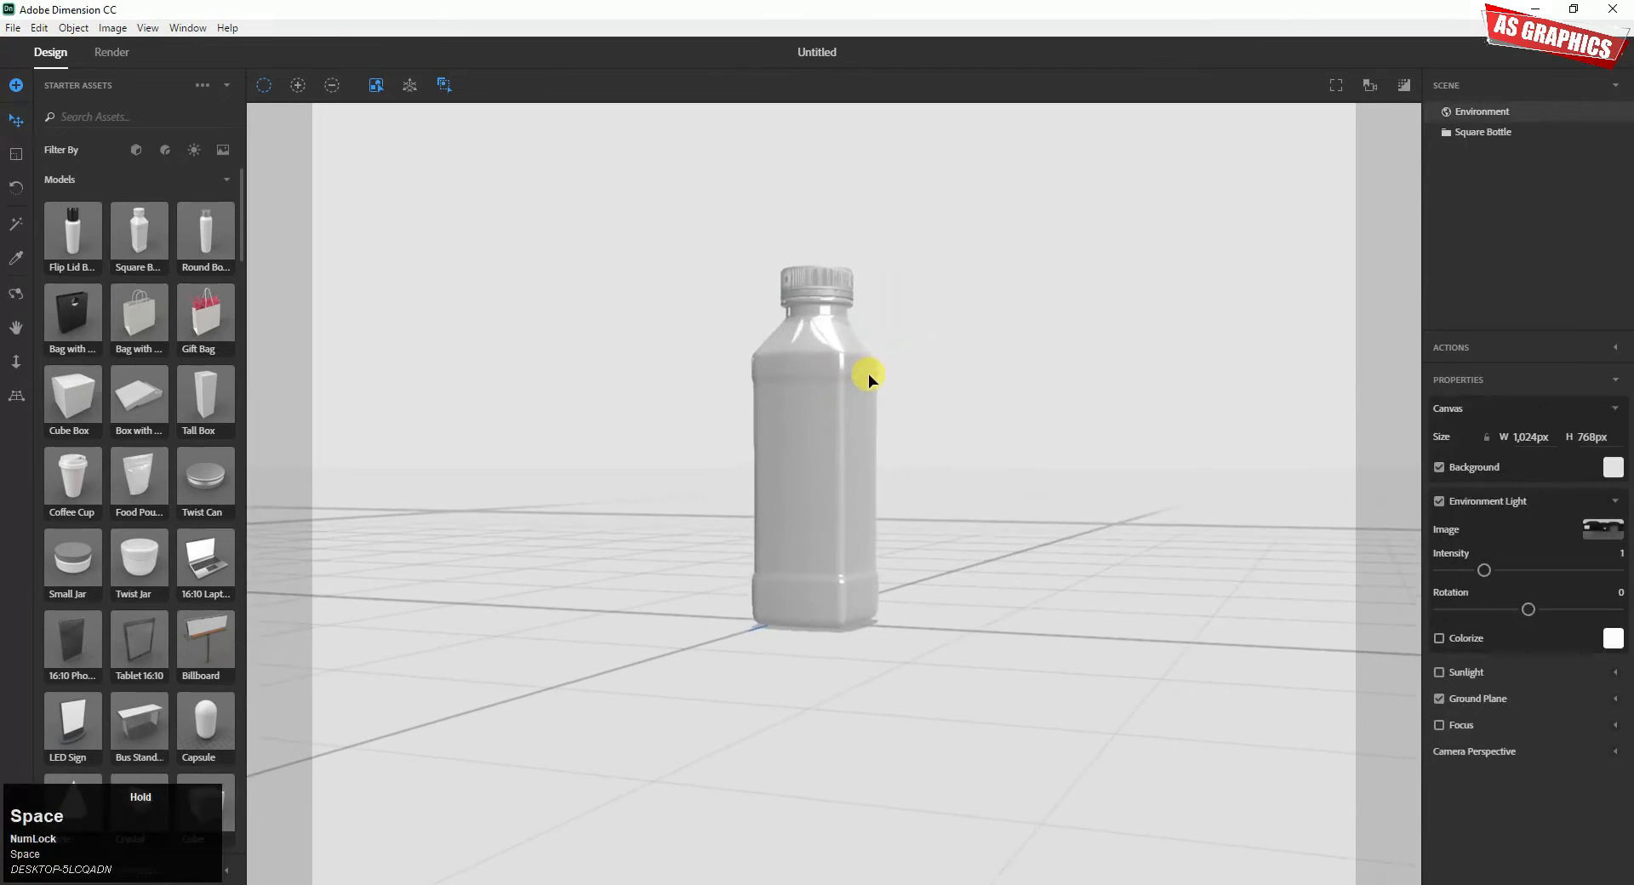
pyautogui.moveTo(968, 372); pyautogui.dragTo(687, 384)
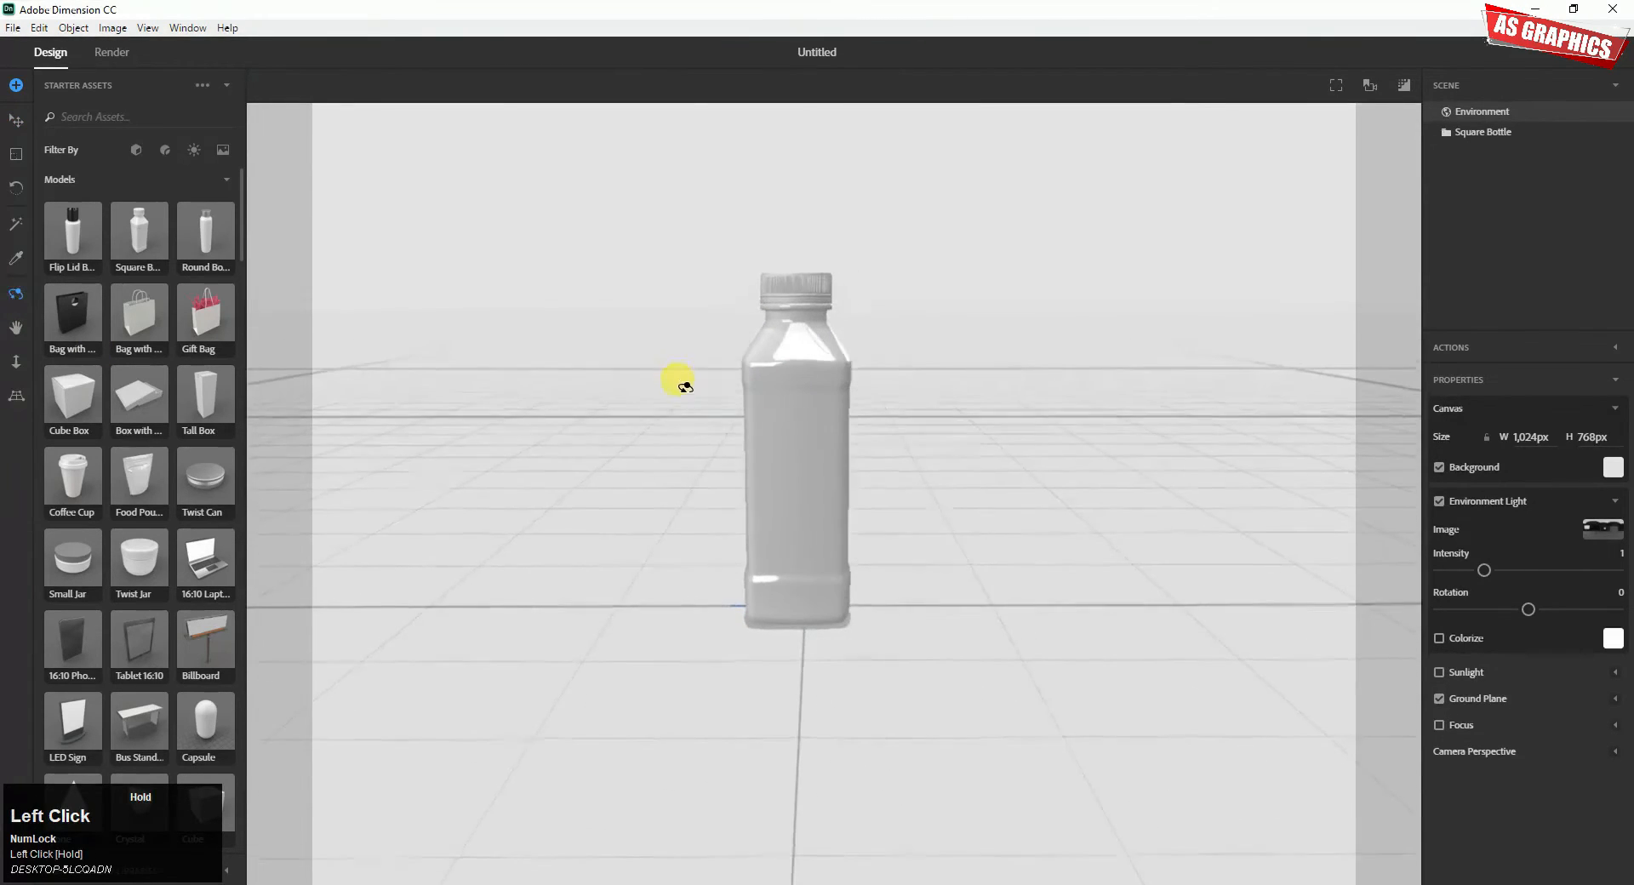
pyautogui.scroll(3, 693, 387)
pyautogui.scroll(5, 697, 391)
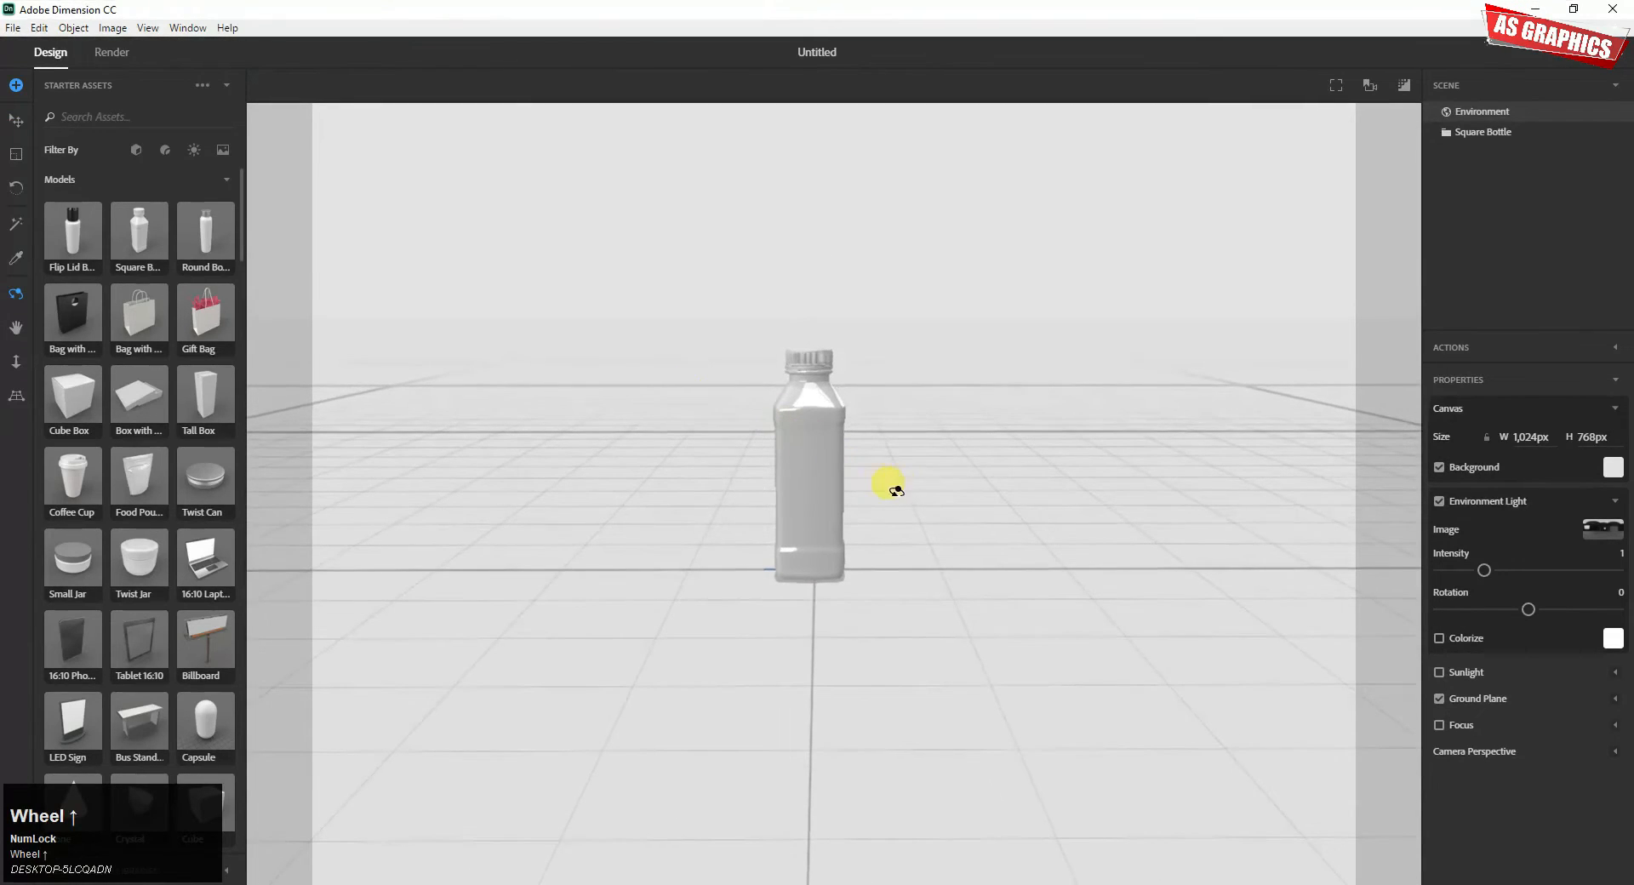
pyautogui.press('space')
pyautogui.scroll(-3, 825, 479)
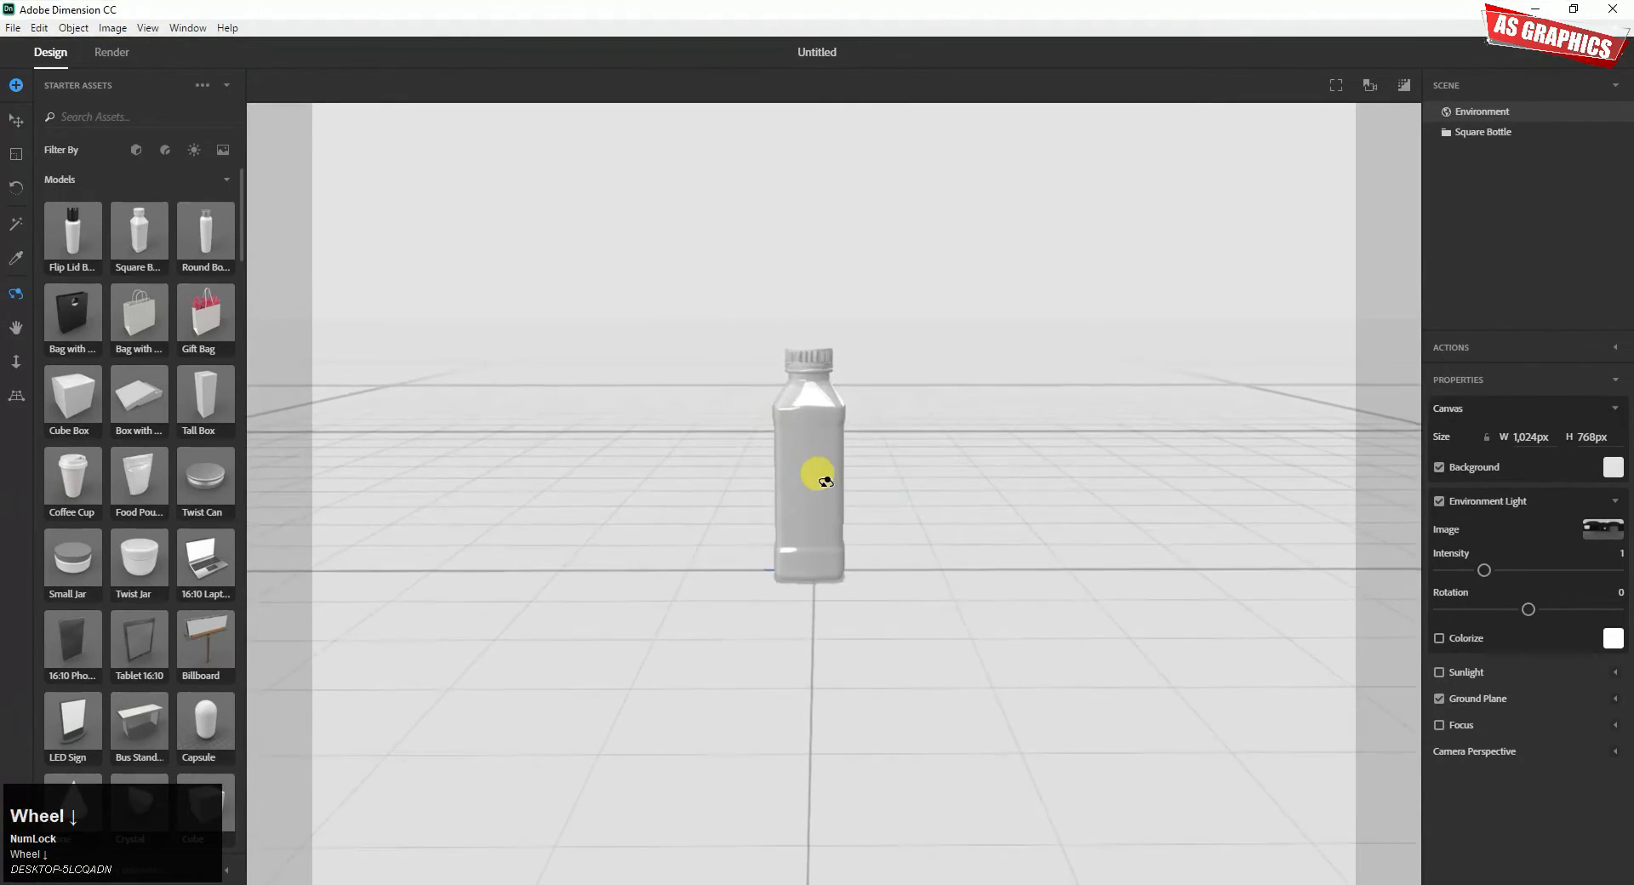
pyautogui.moveTo(923, 450); pyautogui.dragTo(880, 449)
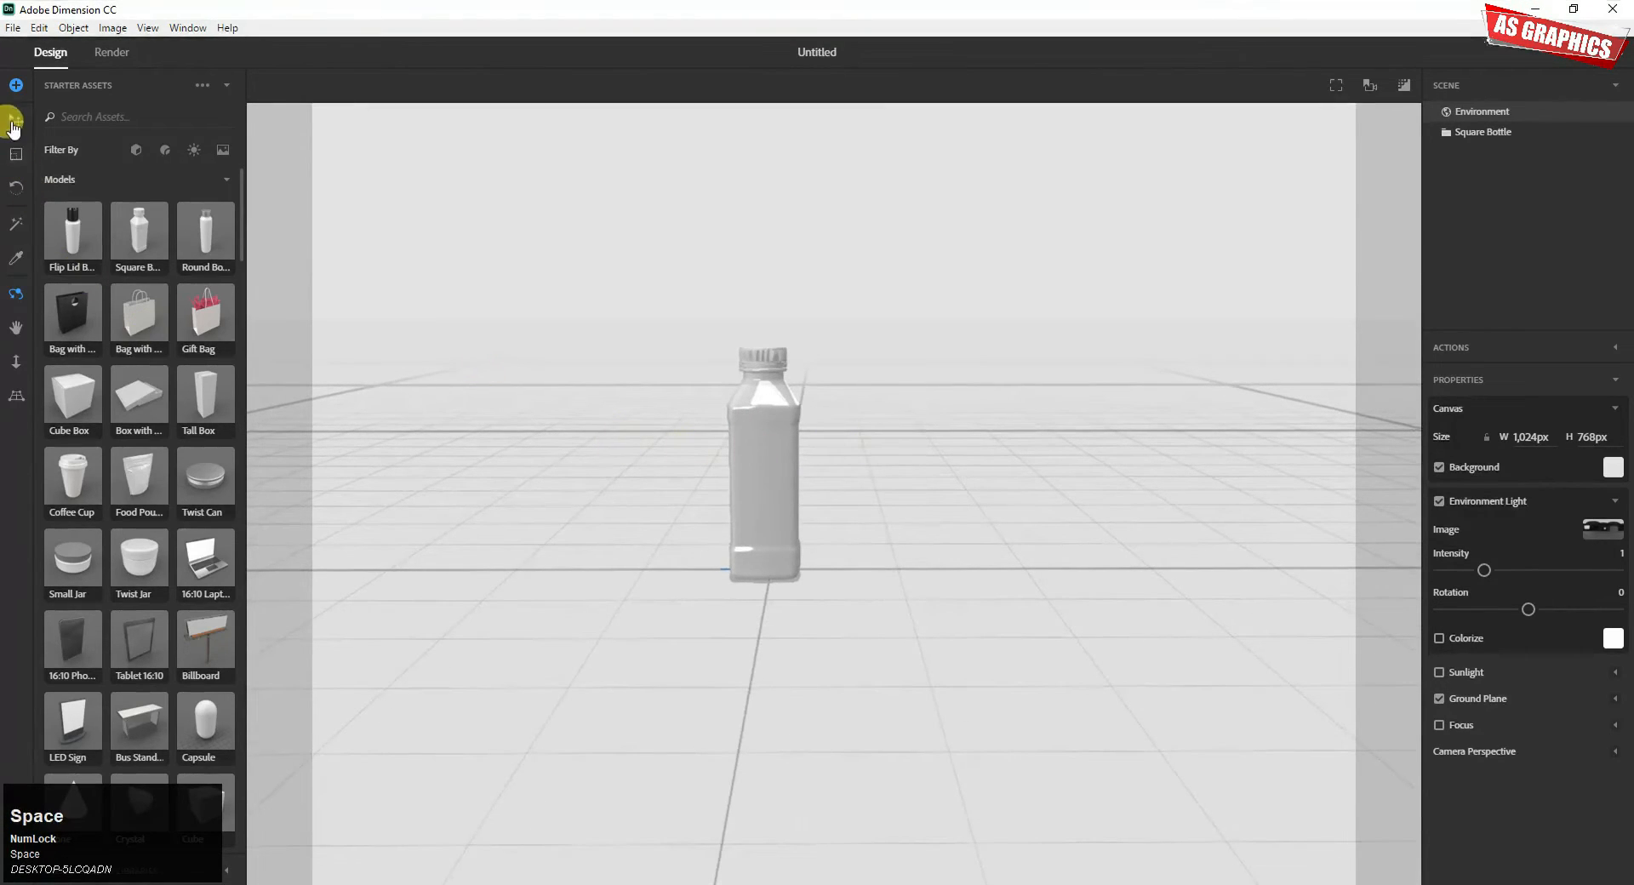
# Step: Add a second Square Bottle model beside the first and place it at about X 3.4, Z -9.8
pyautogui.moveTo(132, 230); pyautogui.dragTo(886, 533)
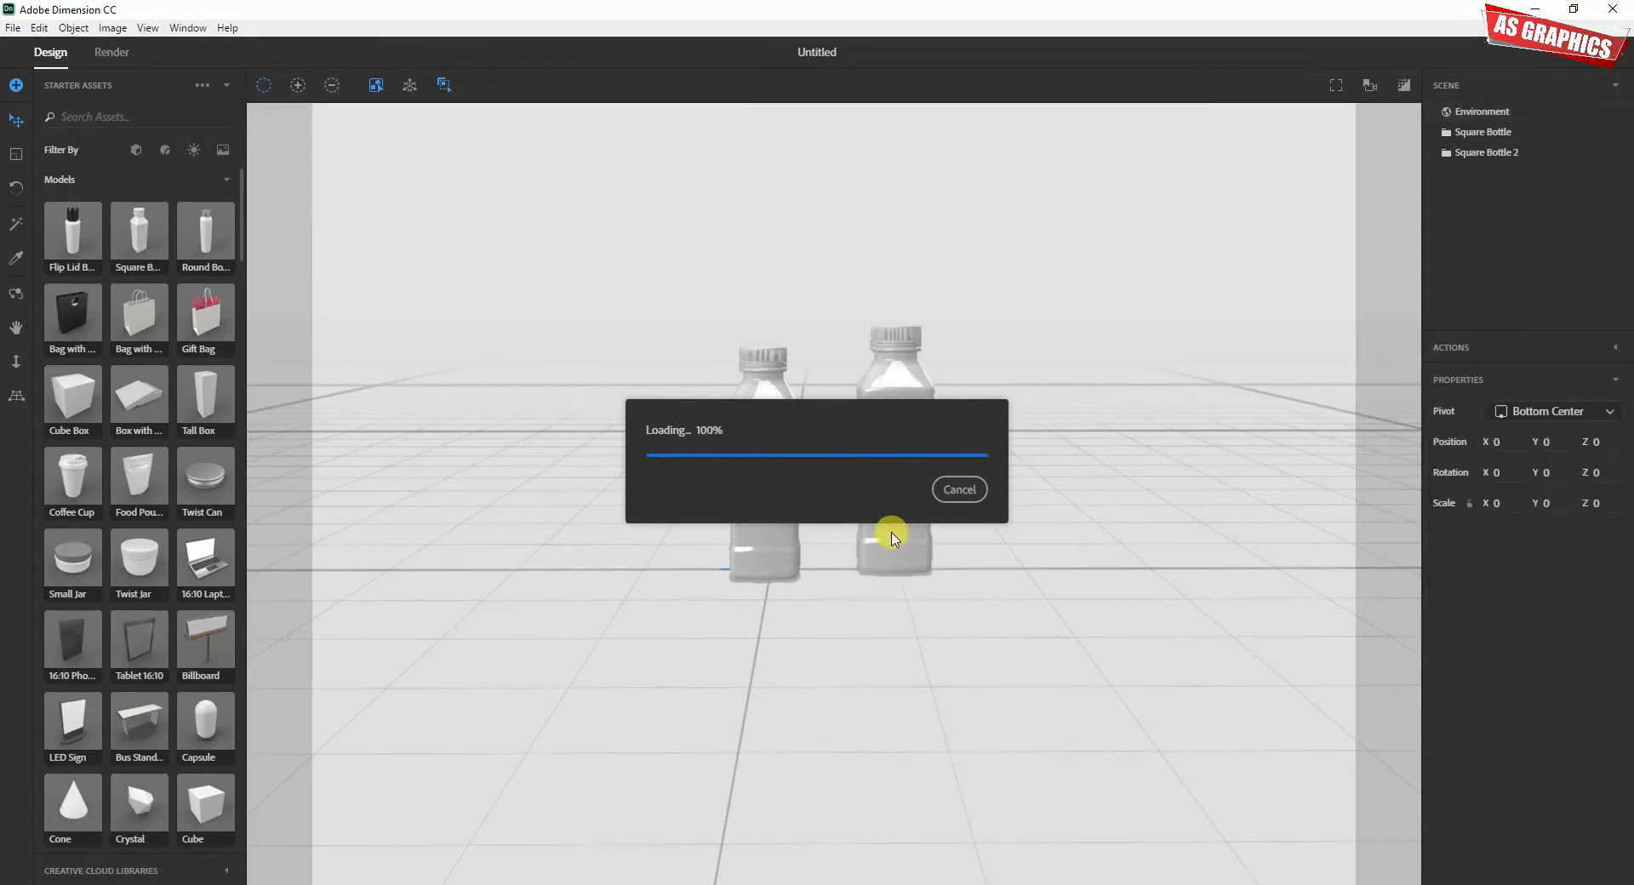
pyautogui.click(917, 515)
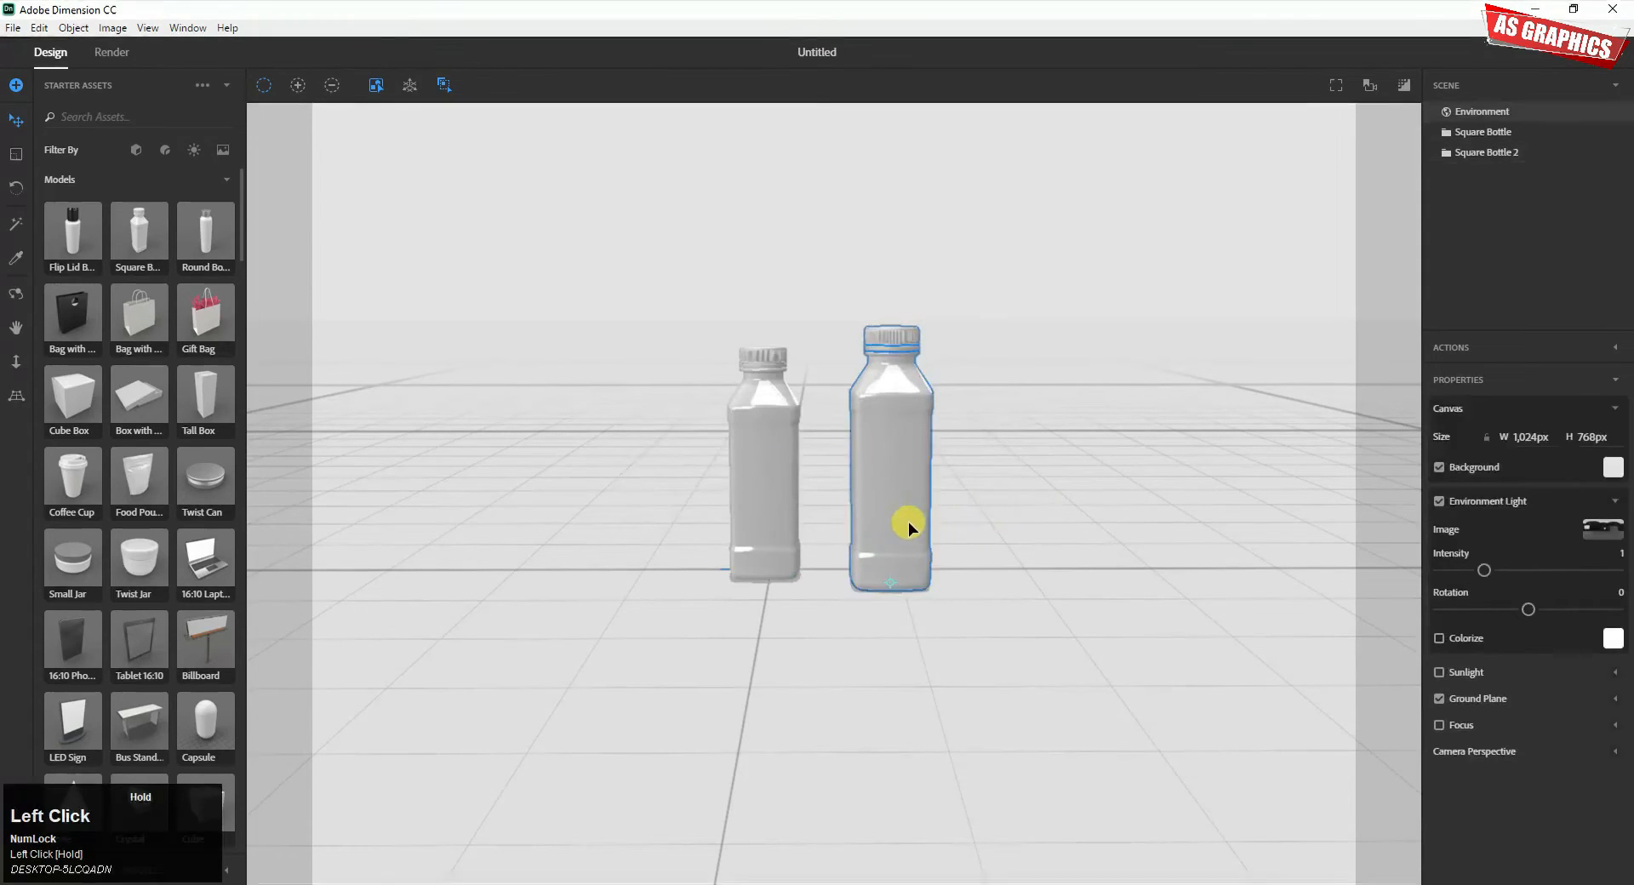
pyautogui.click(908, 521)
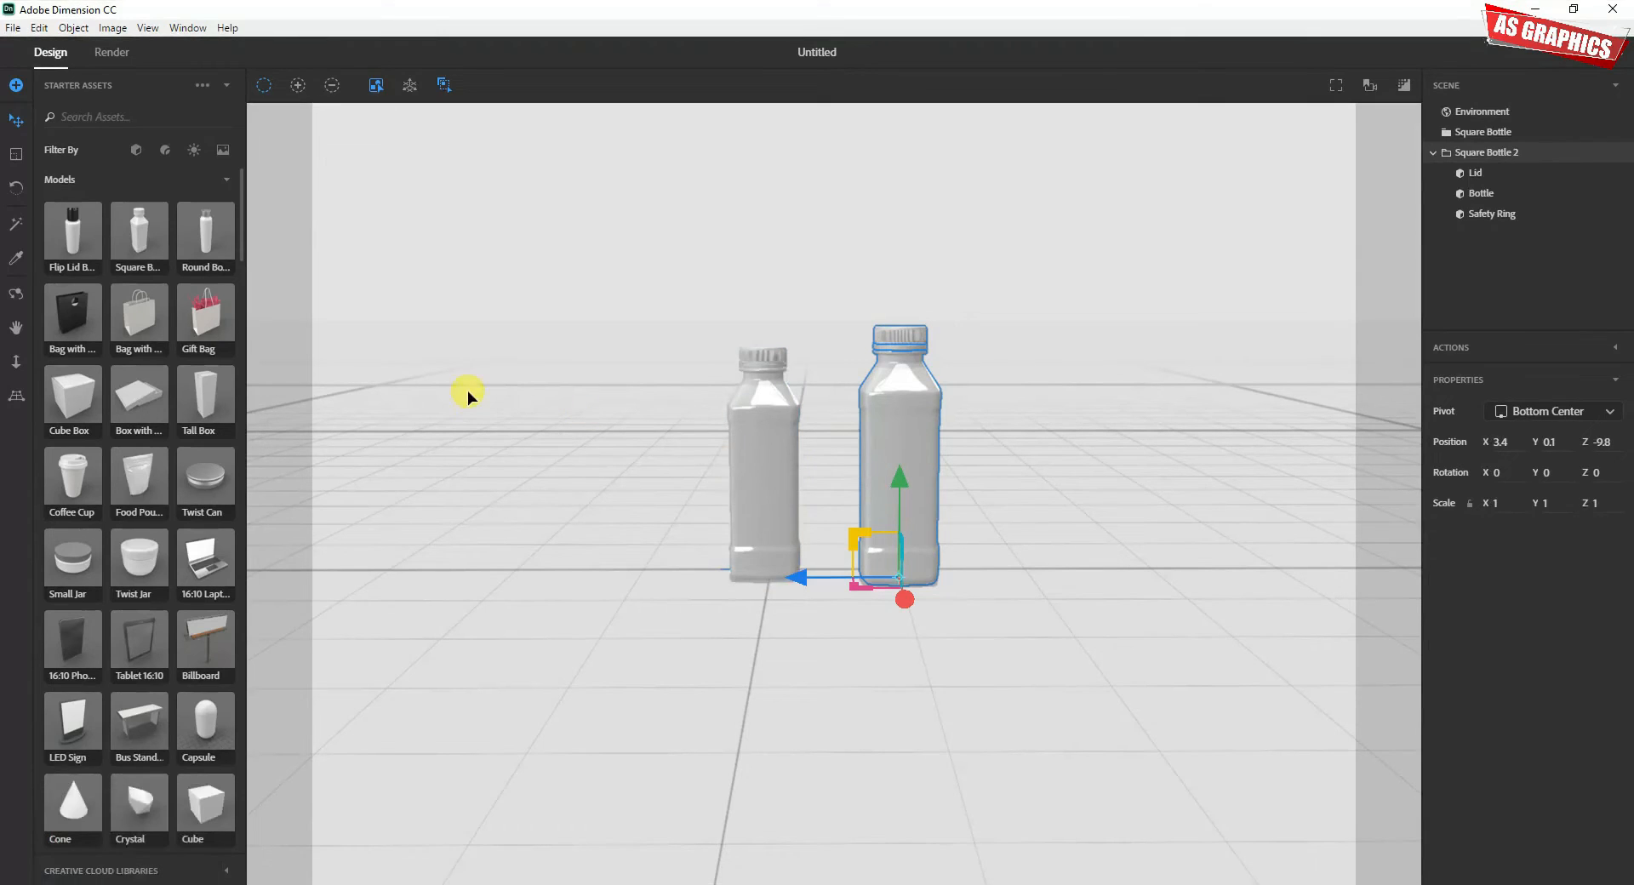
# Step: Activate the Rotate tool and undo the placement and addition of the second square bottle
pyautogui.click(15, 187)
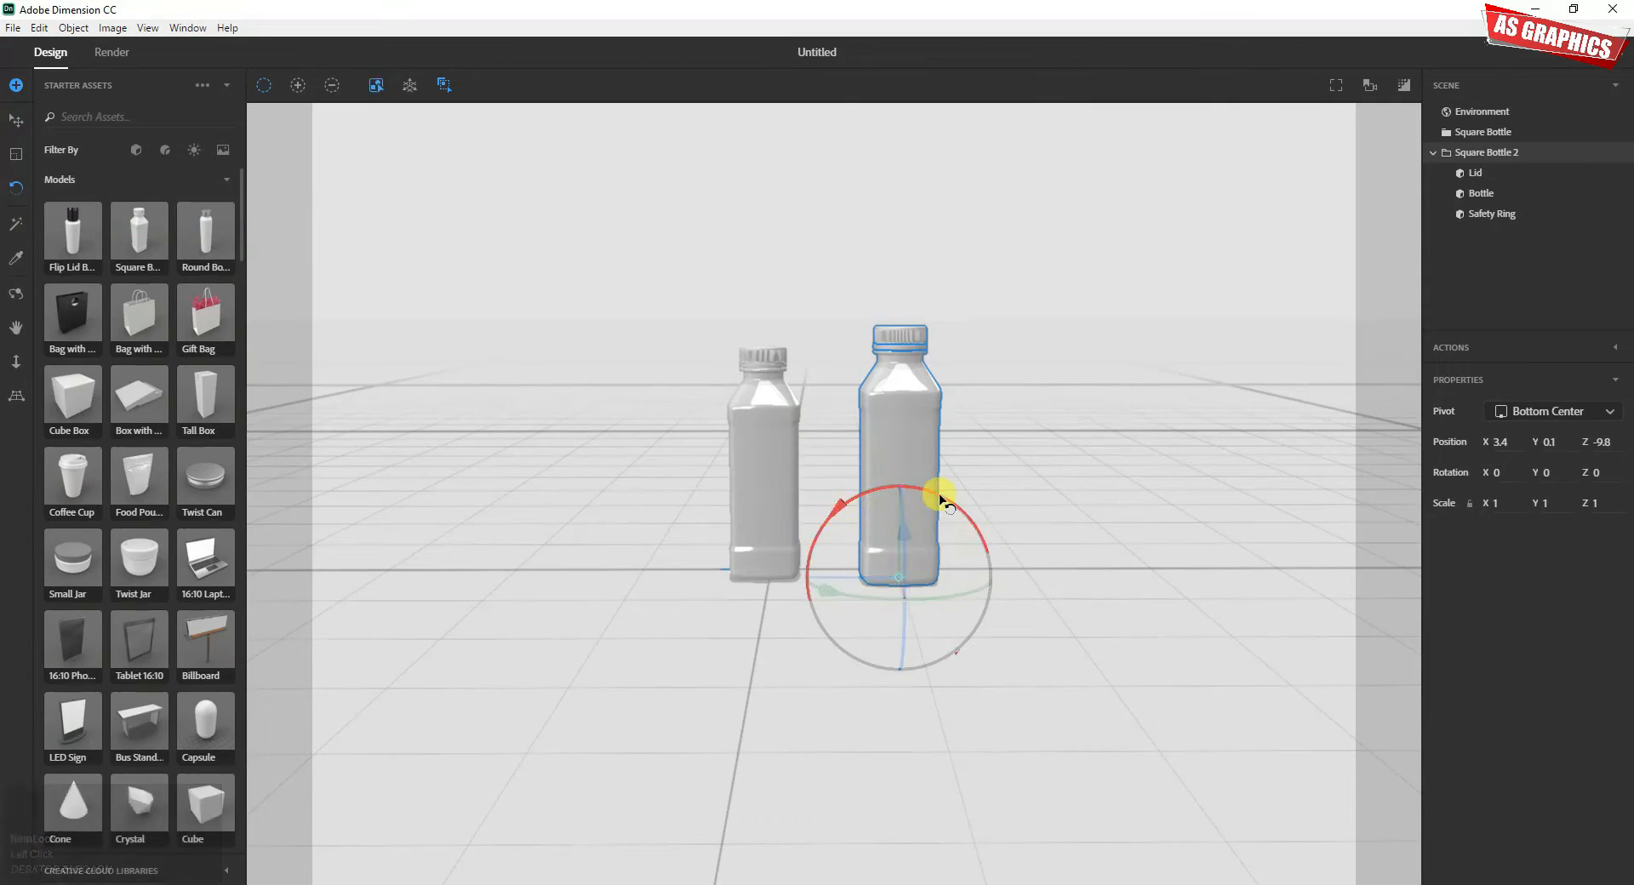
pyautogui.hotkey('ctrl', 'z')
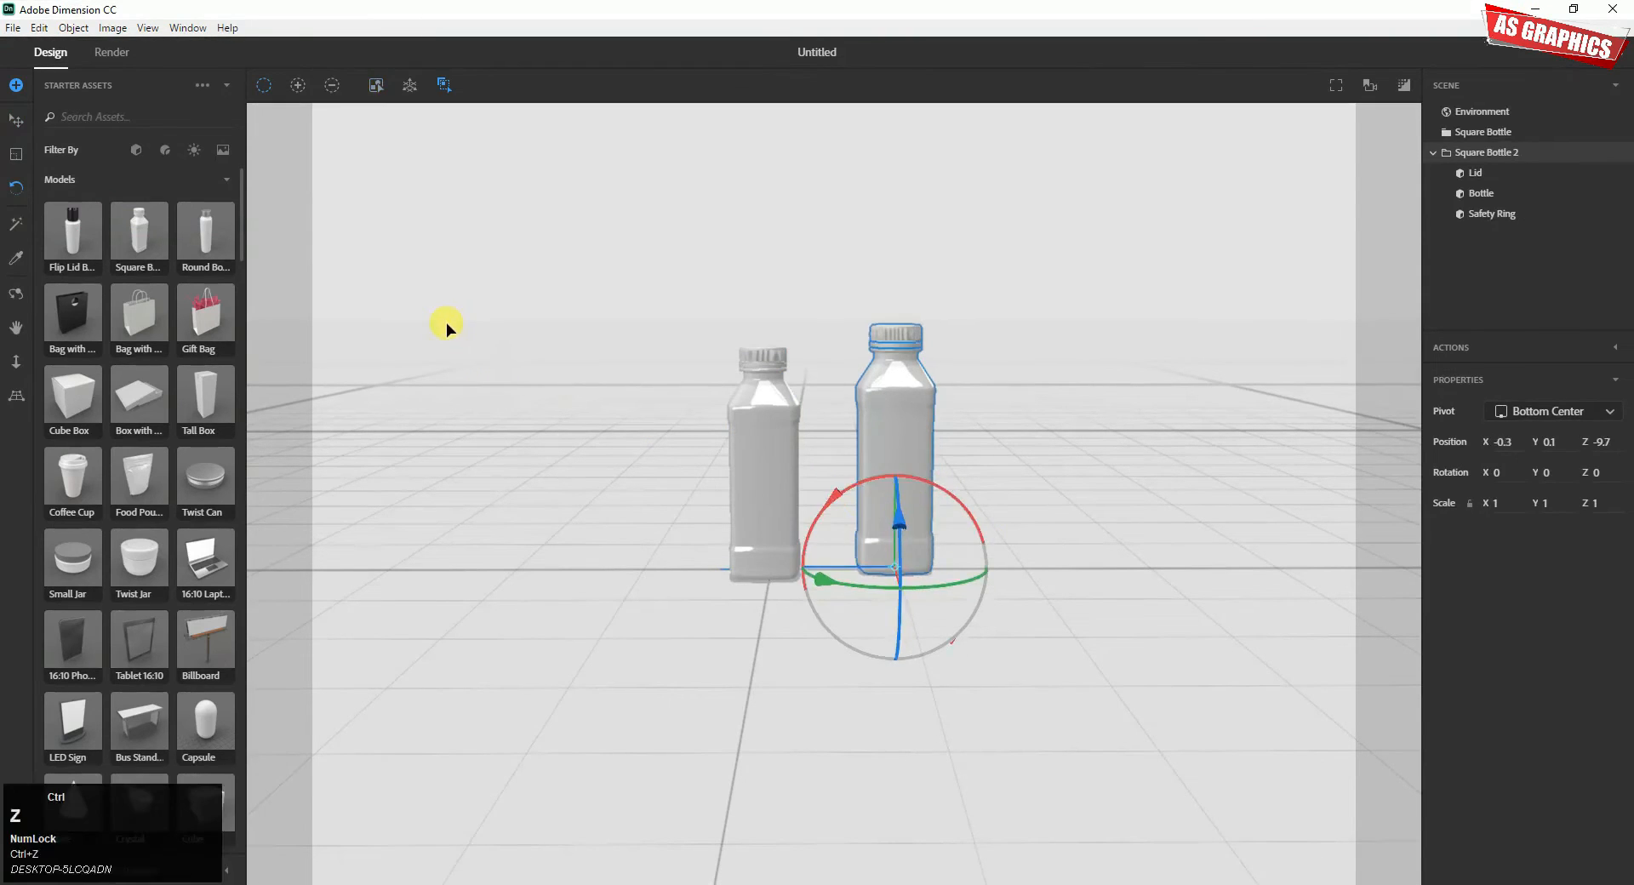
pyautogui.hotkey('ctrl', 'z')
pyautogui.hotkey('ctrl', 'z')
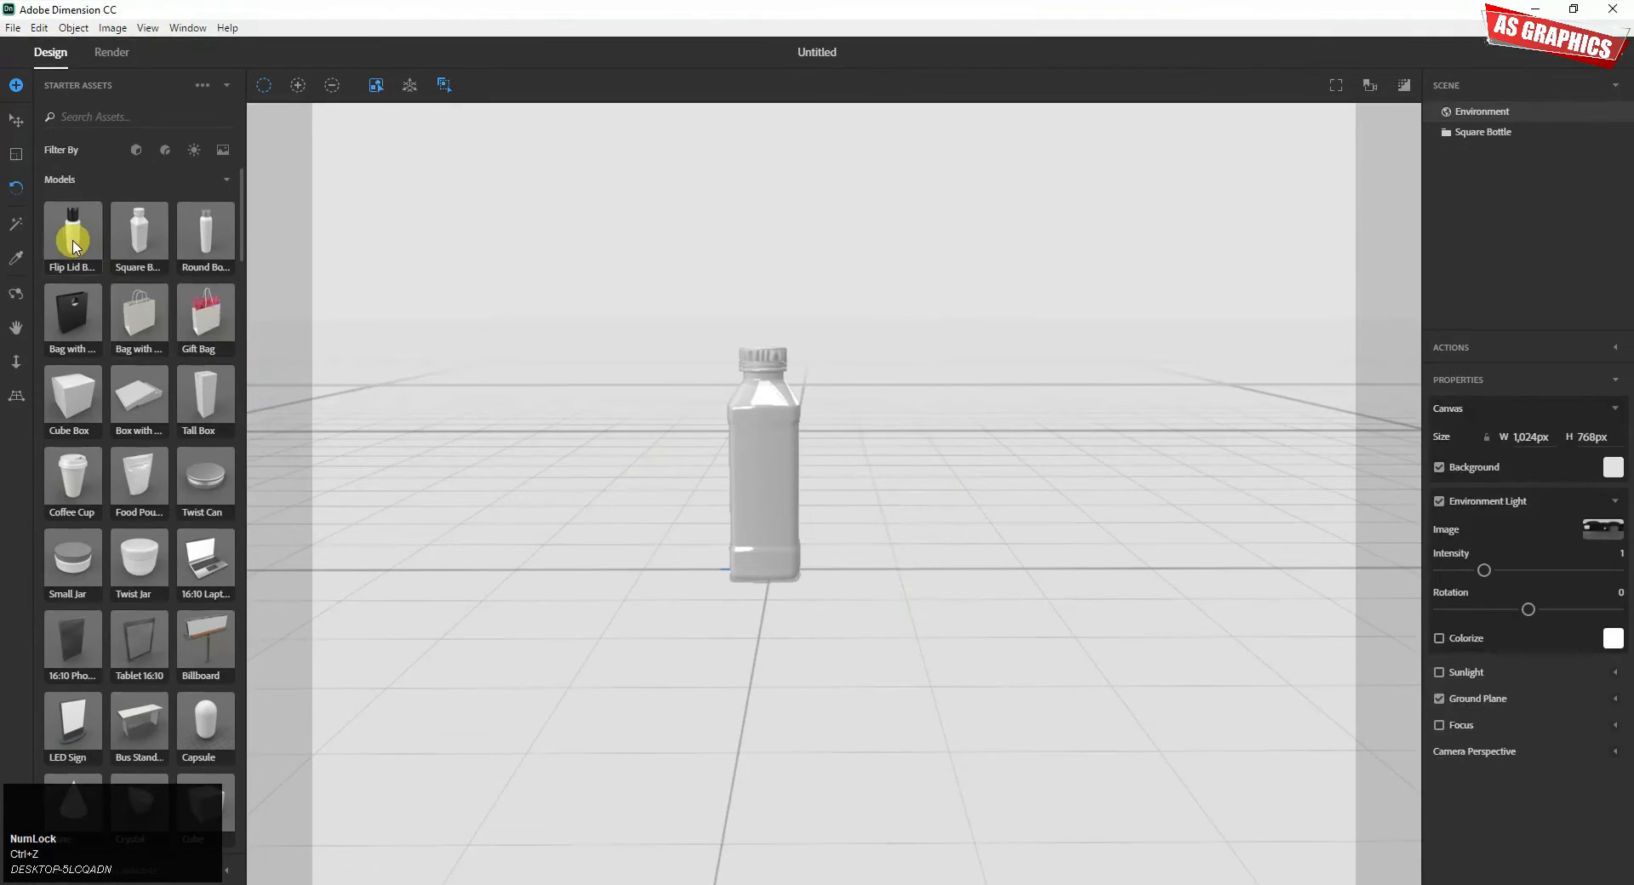
# Step: Delete the remaining square bottle to empty the scene
pyautogui.click(789, 436)
pyautogui.press('Delete')
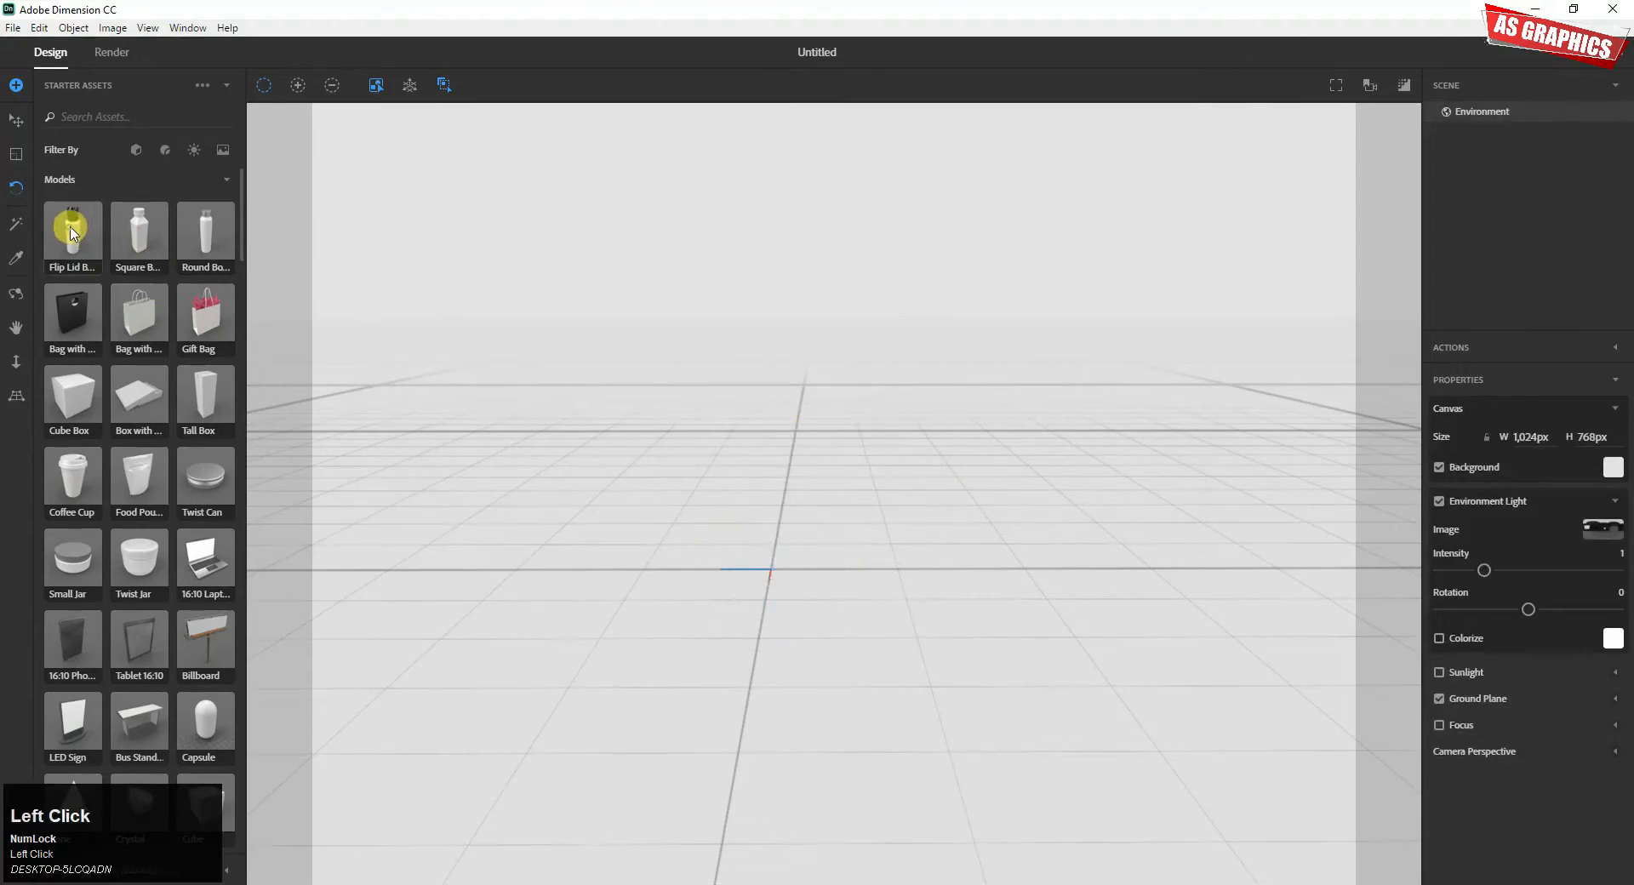
# Step: Add a Flip Lid Bottle at about X -0.5, Z 0.3, then orbit the camera and zoom in on it
pyautogui.moveTo(73, 231); pyautogui.dragTo(771, 570)
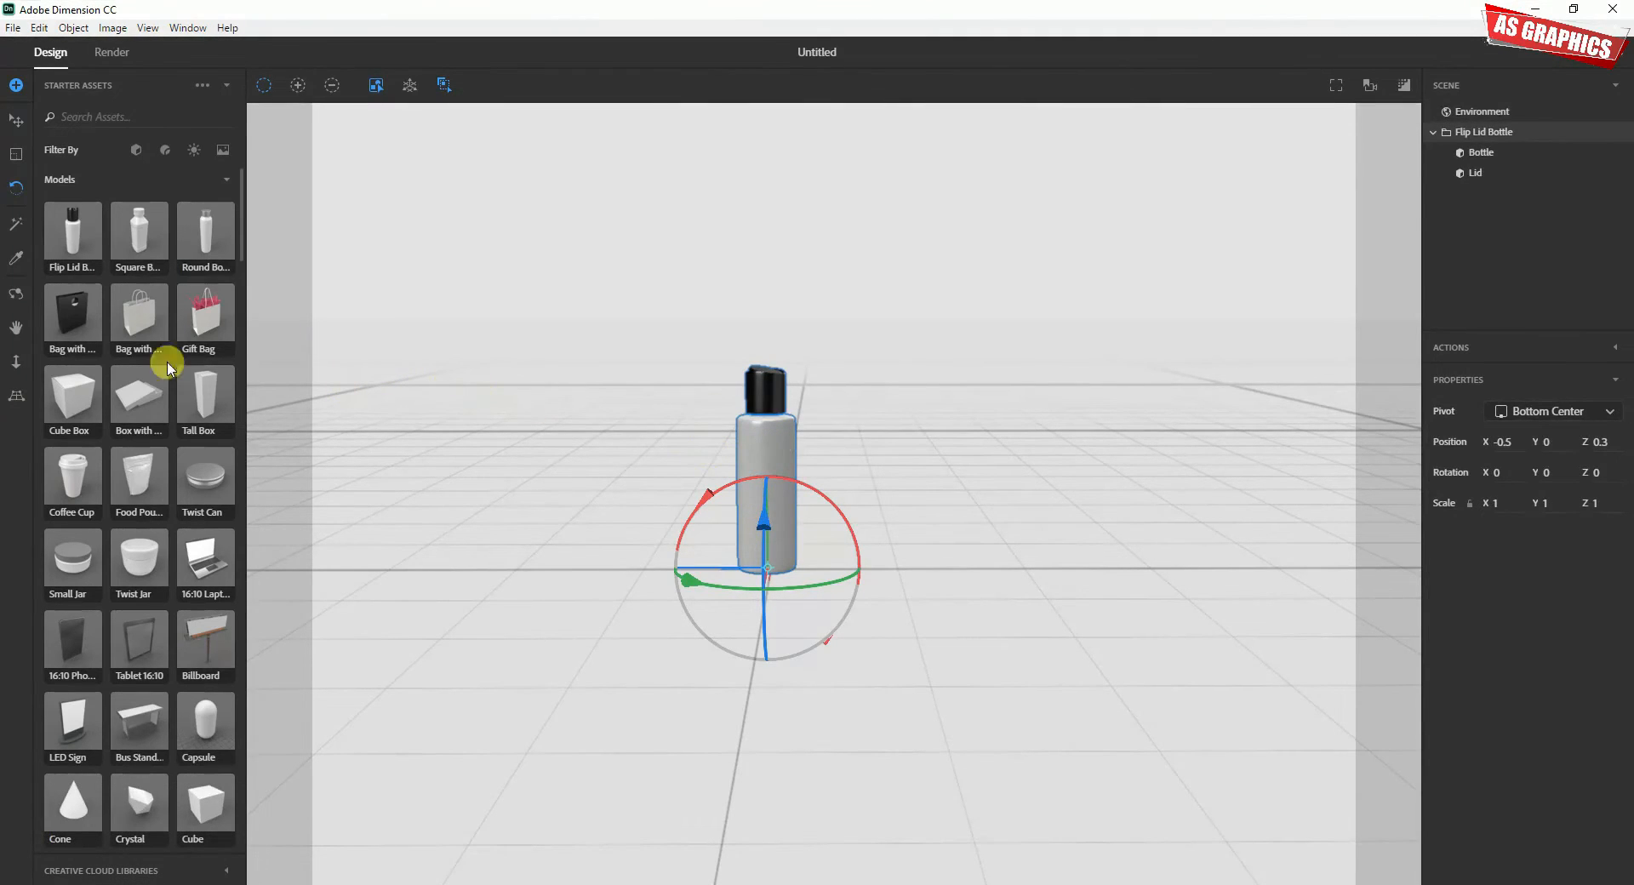
pyautogui.click(28, 302)
pyautogui.moveTo(566, 540); pyautogui.dragTo(823, 536)
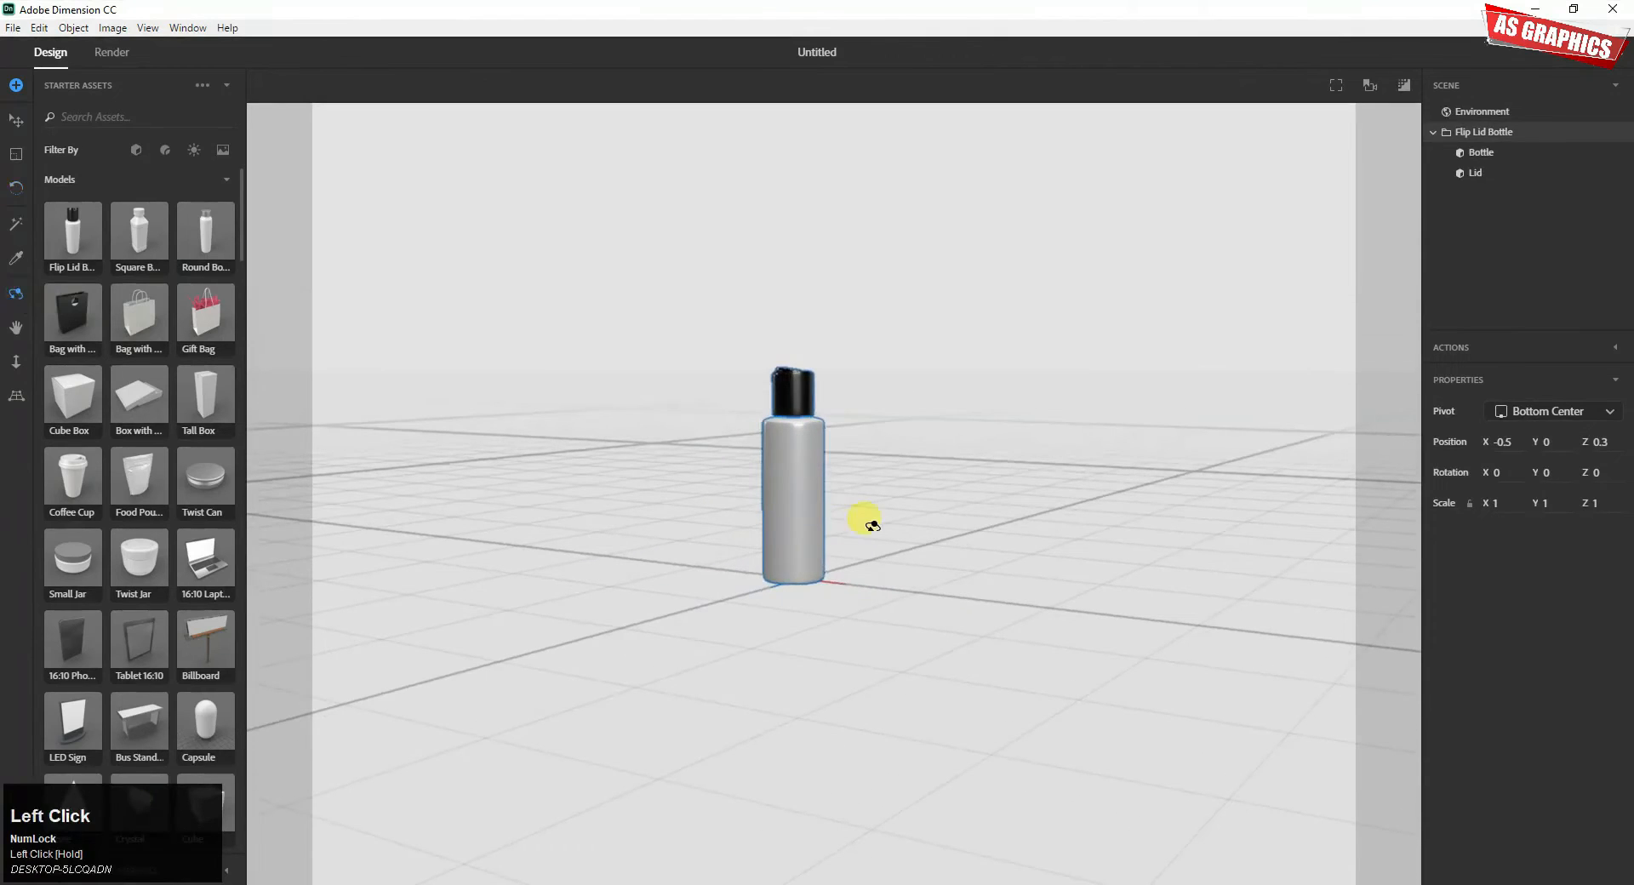
pyautogui.scroll(-4, 808, 491)
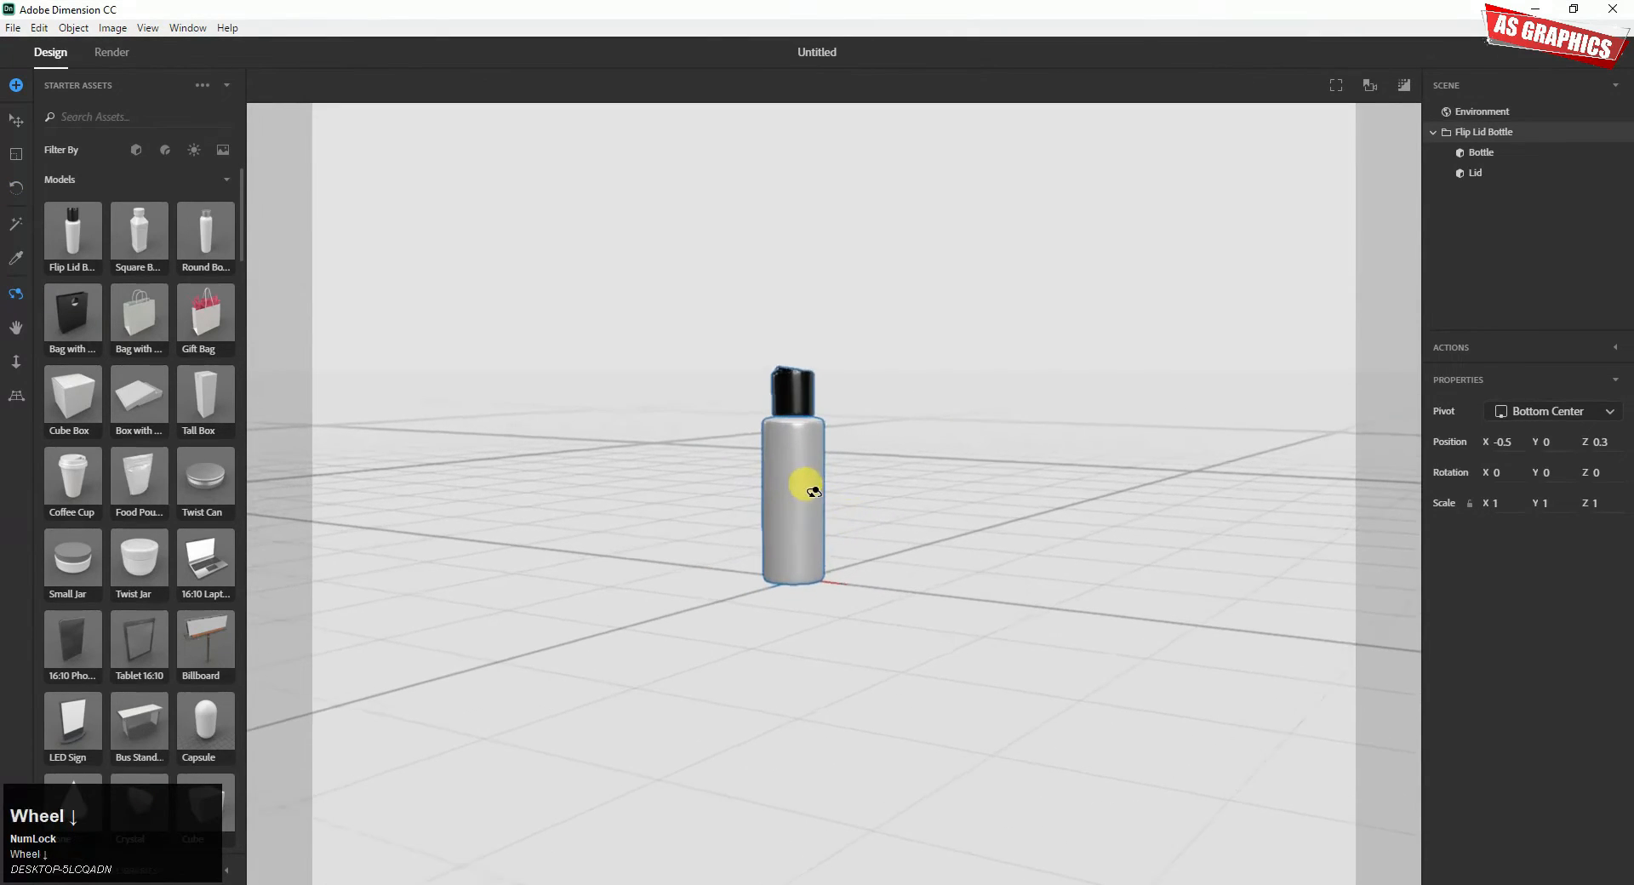
pyautogui.scroll(-5, 813, 491)
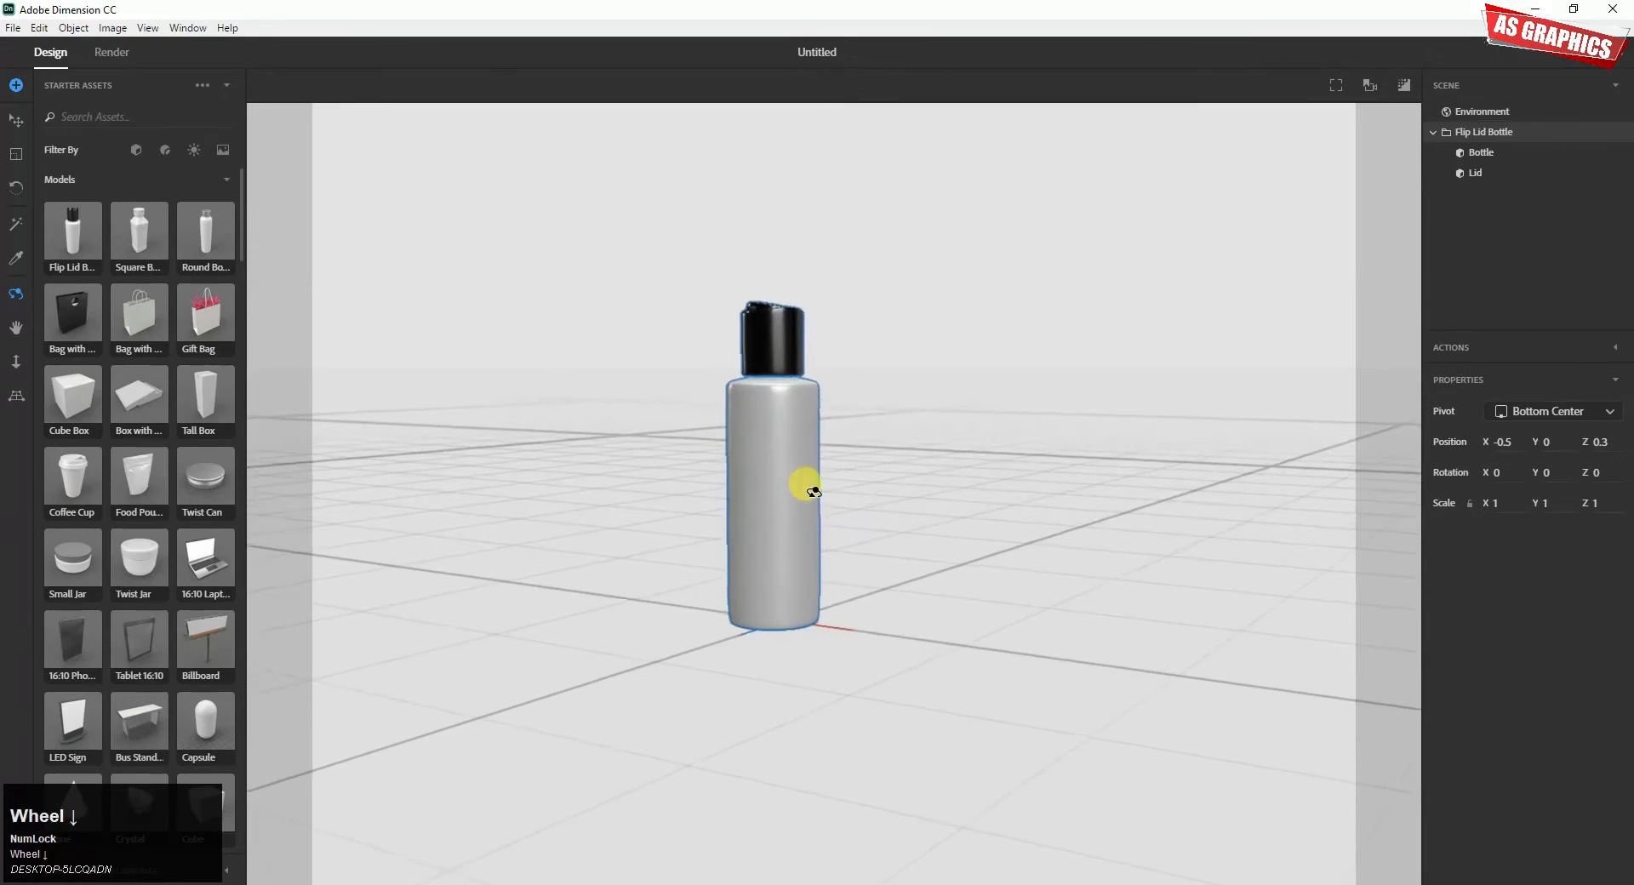
pyautogui.scroll(-1, 813, 491)
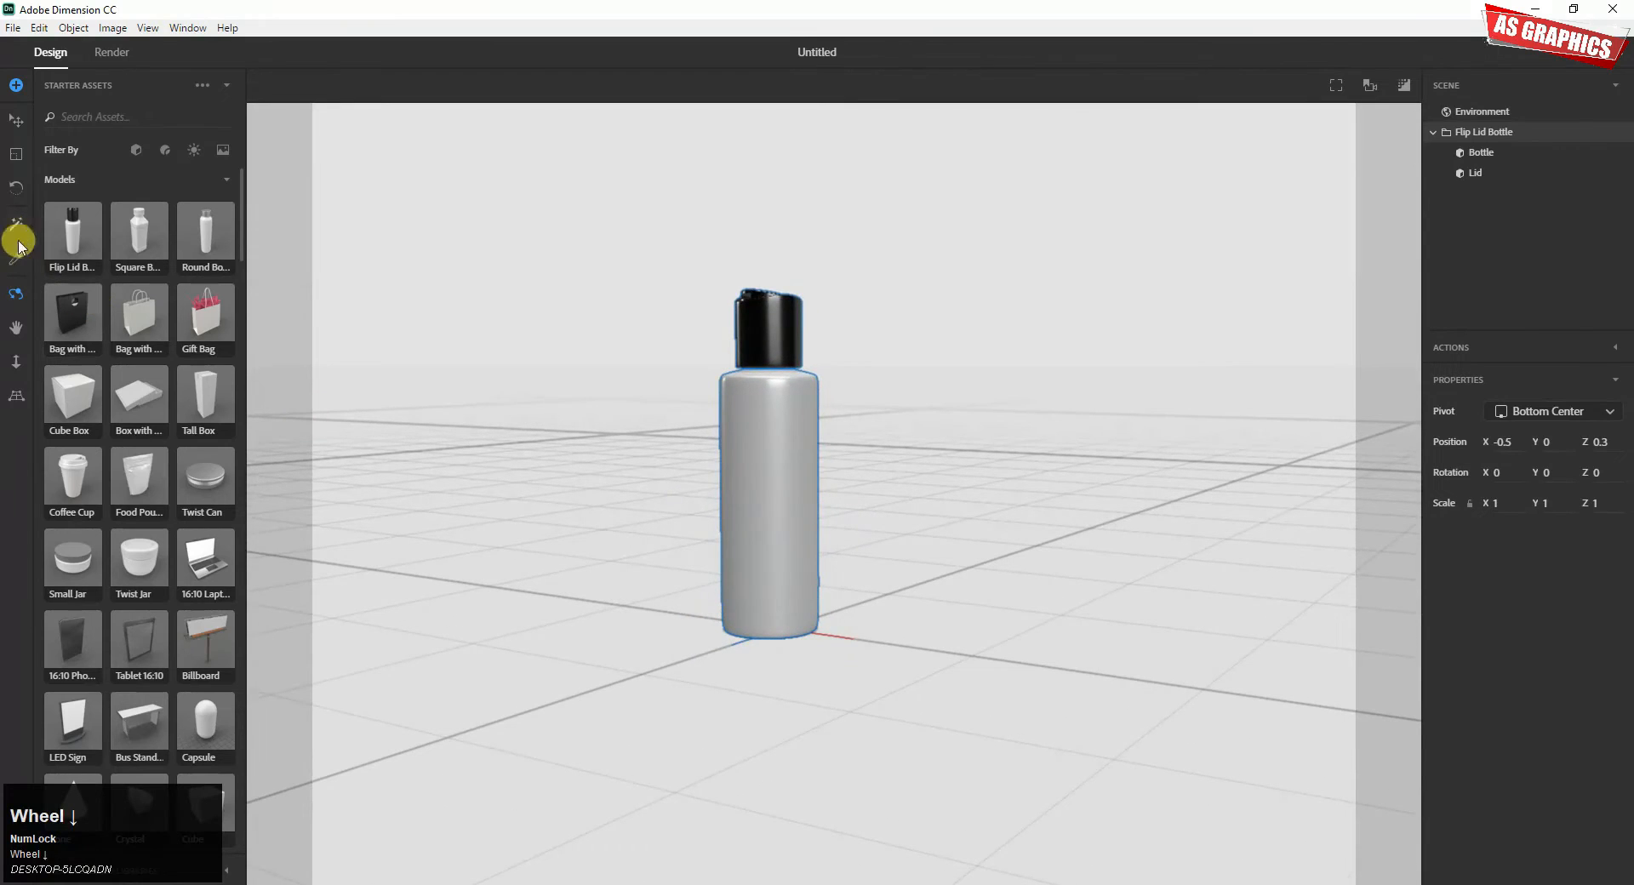
# Step: Rotate the flip lid bottle around its Z axis to about -88 degrees so it lies on its side
pyautogui.click(15, 189)
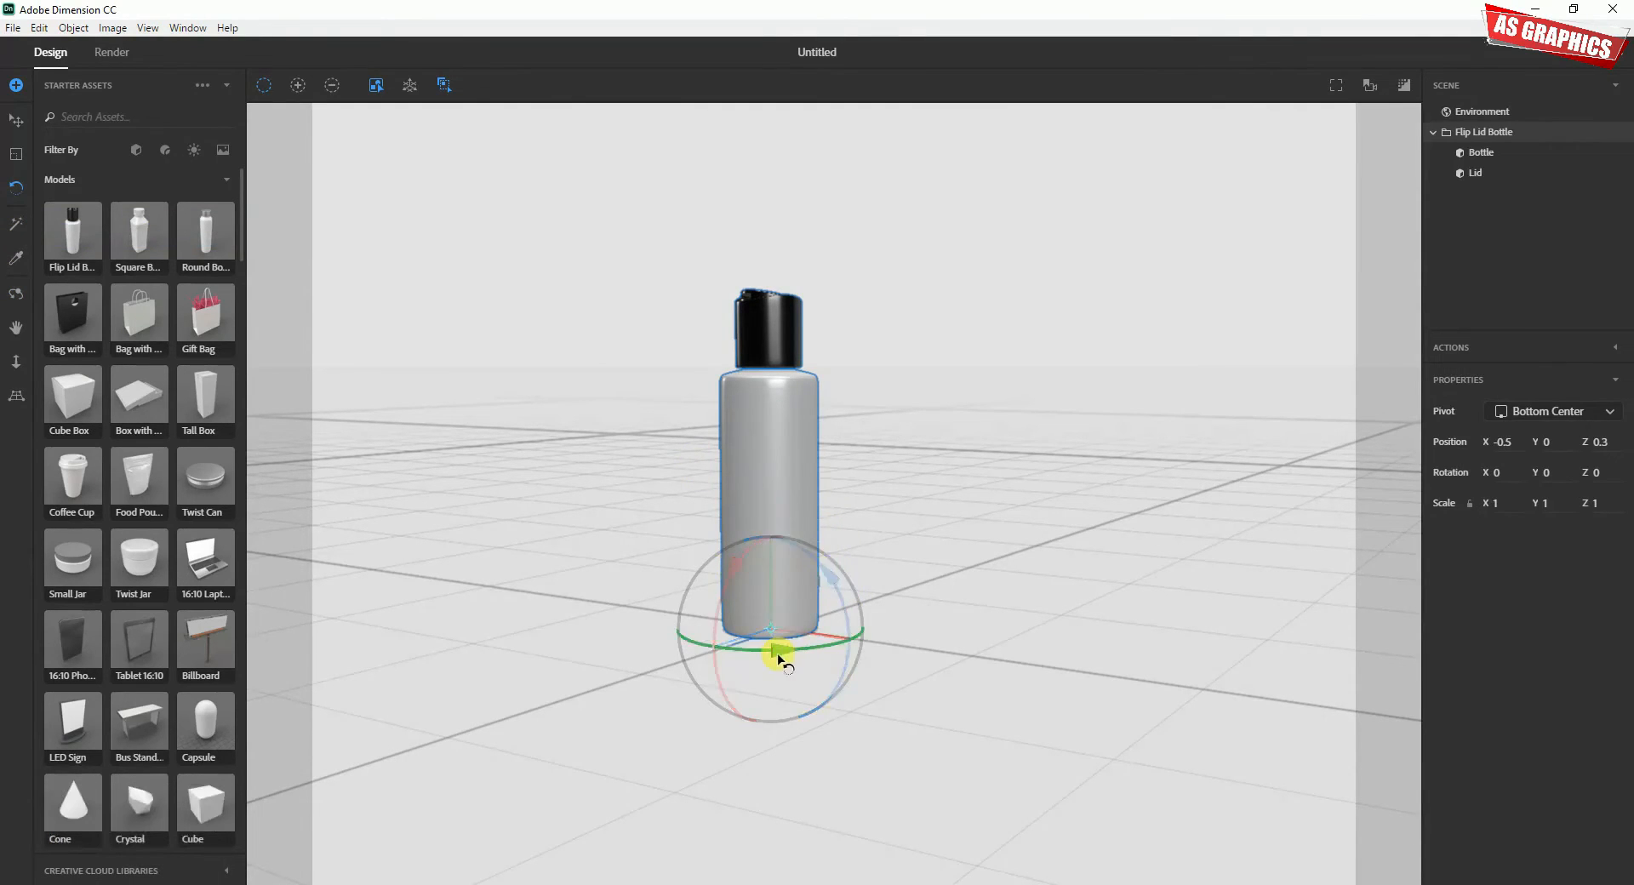
pyautogui.moveTo(836, 585); pyautogui.dragTo(782, 619)
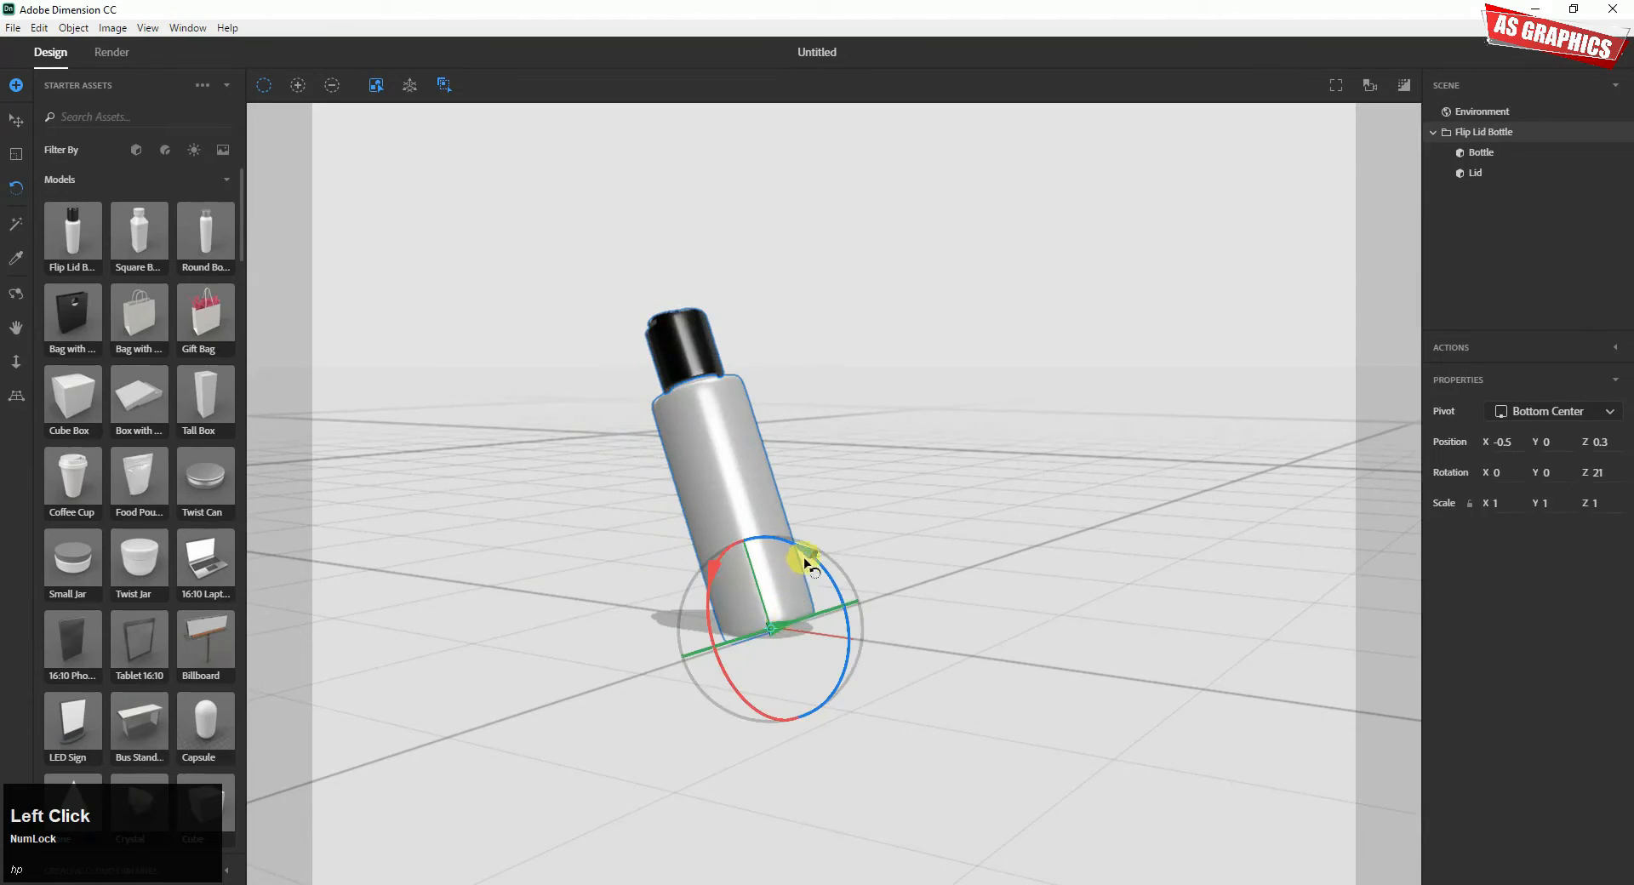
pyautogui.moveTo(805, 562); pyautogui.dragTo(851, 745)
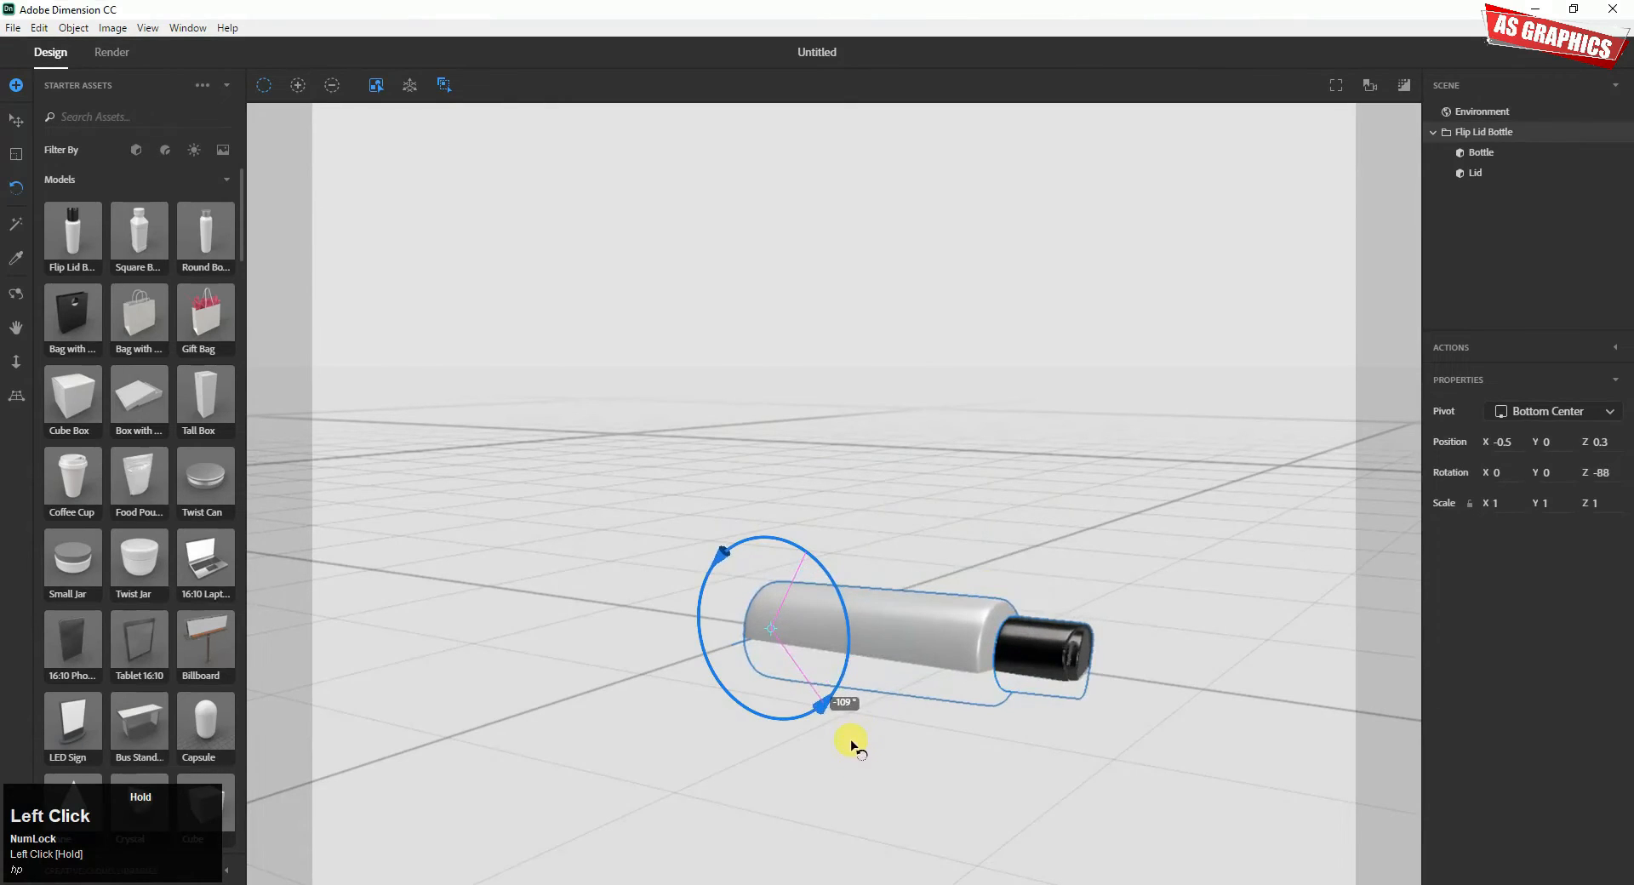
pyautogui.moveTo(835, 672); pyautogui.dragTo(834, 672)
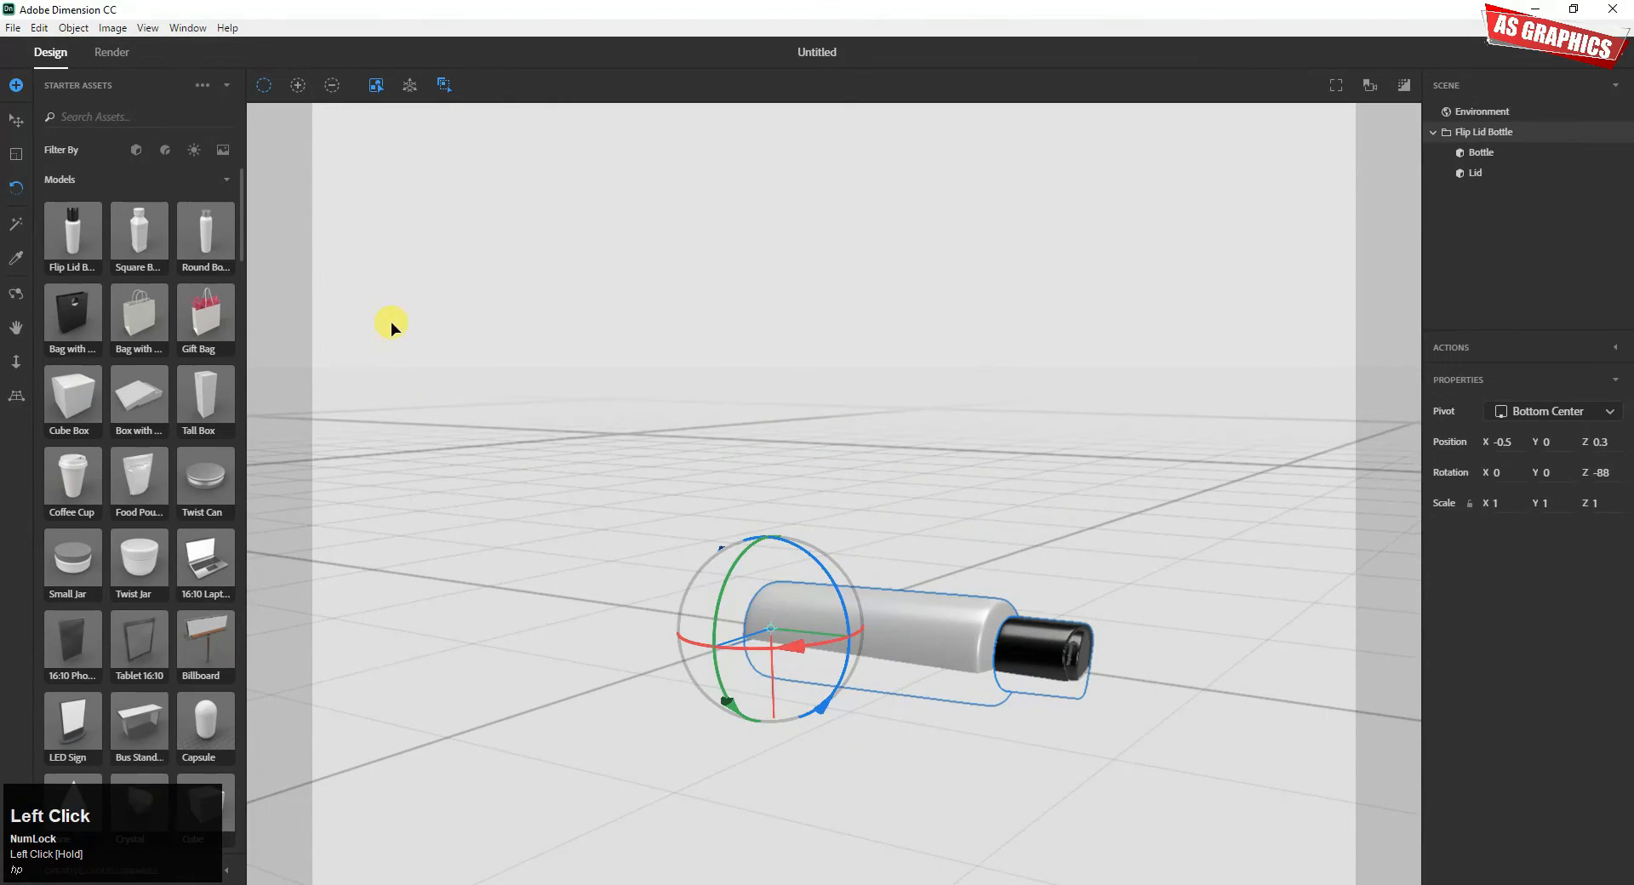
# Step: Move the lying bottle to about X -2.1, Z -1.9 and try out the Scale tool on it
pyautogui.click(16, 126)
pyautogui.moveTo(810, 586); pyautogui.dragTo(858, 609)
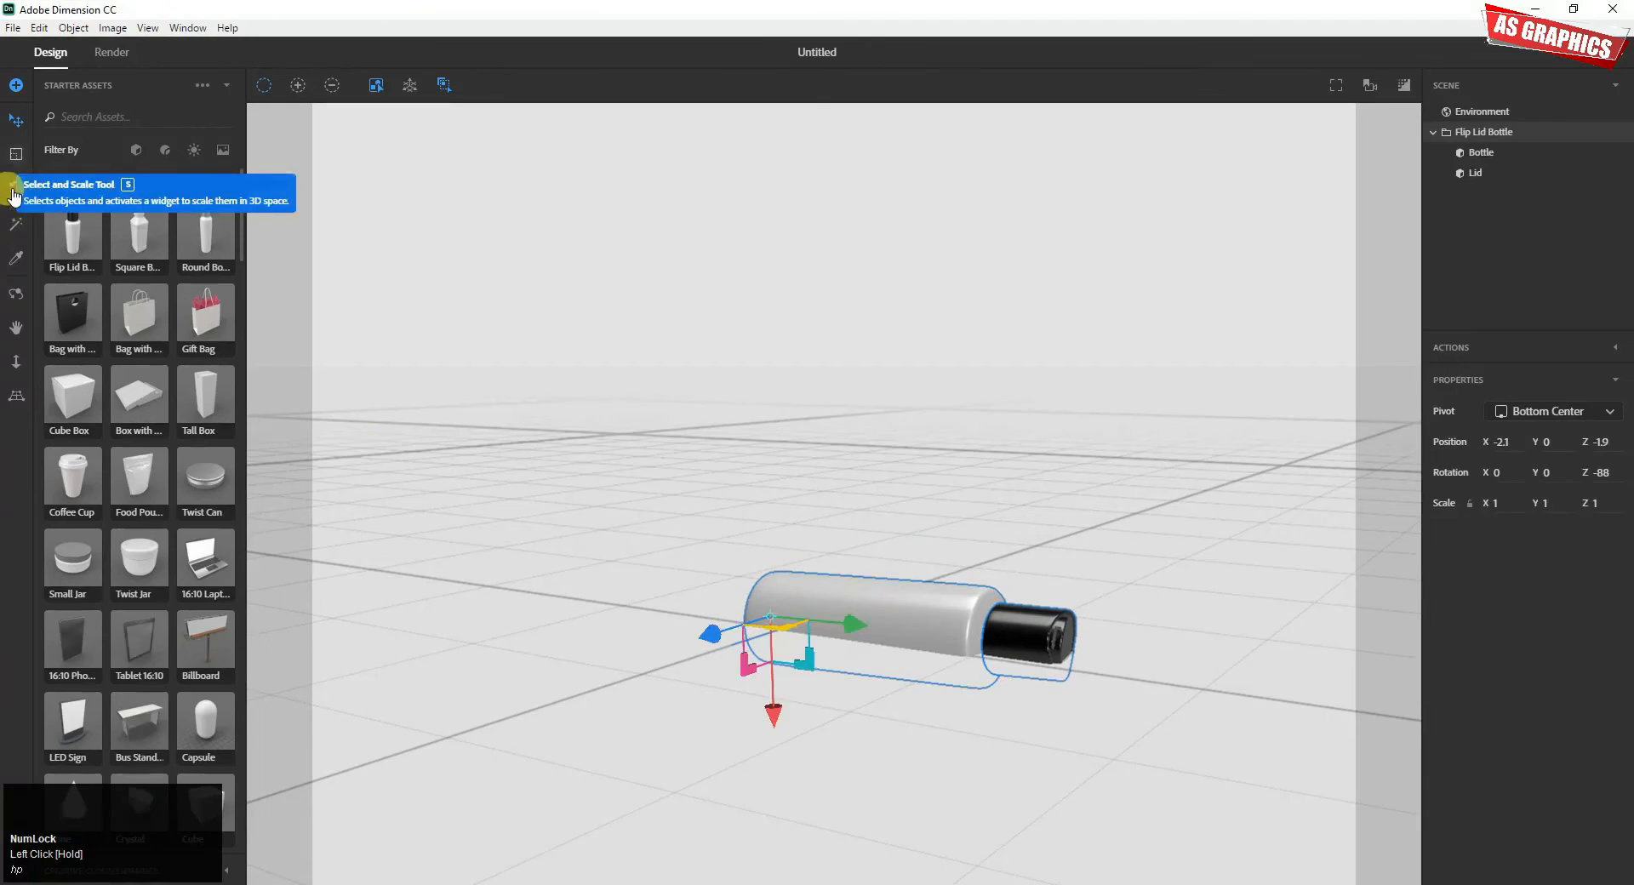
pyautogui.click(16, 155)
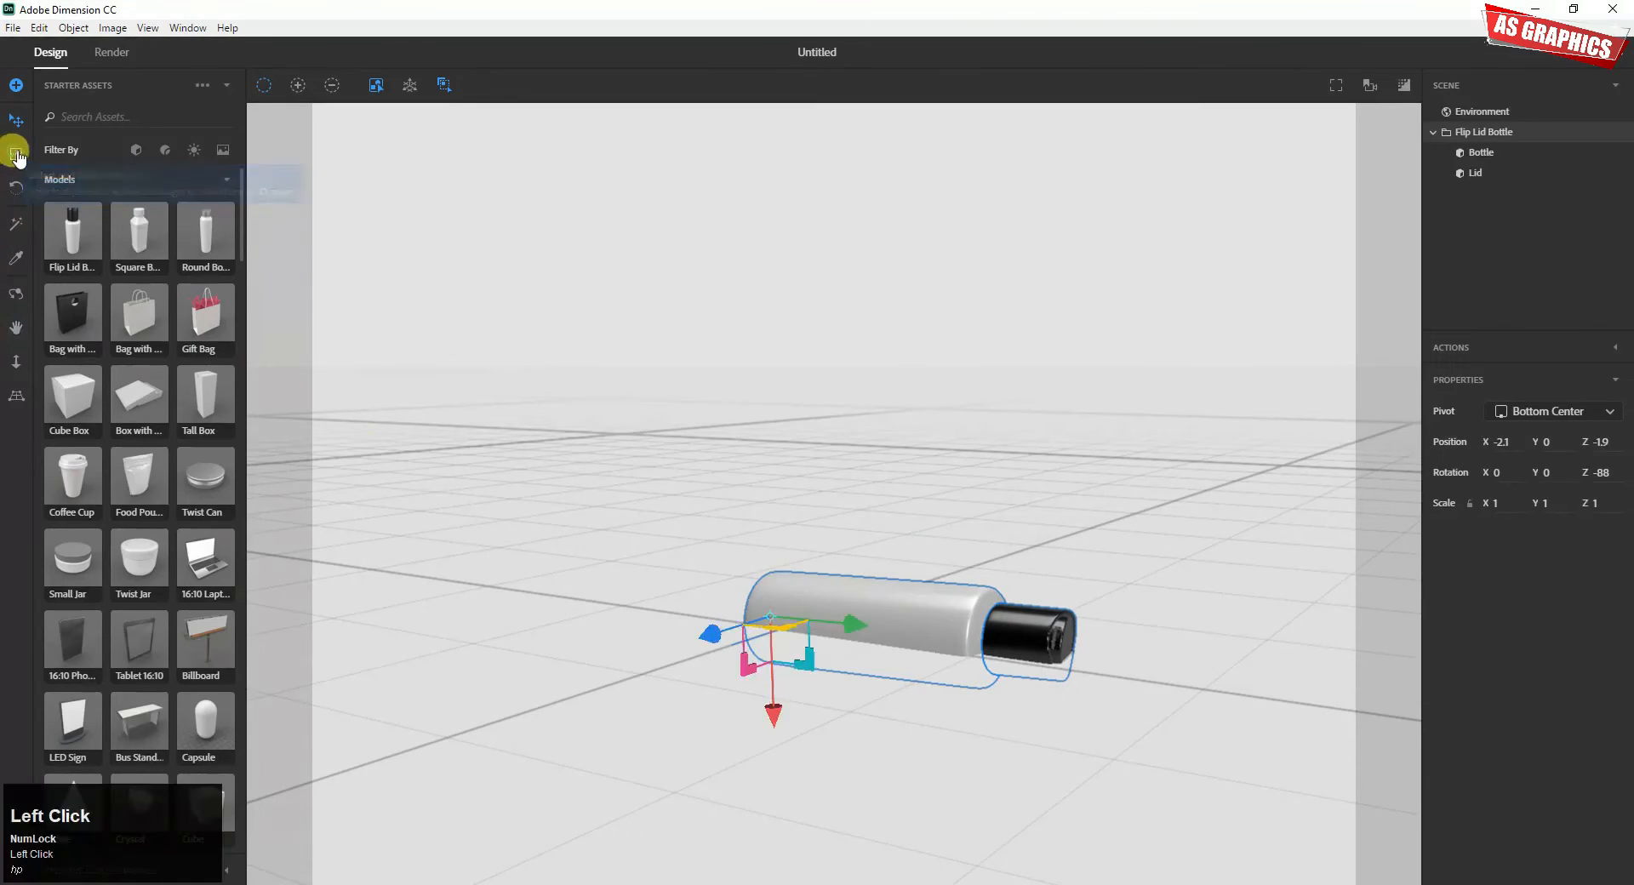
pyautogui.moveTo(829, 596)
pyautogui.mouseDown()
pyautogui.moveTo(843, 380)
pyautogui.moveTo(832, 591)
pyautogui.mouseUp()
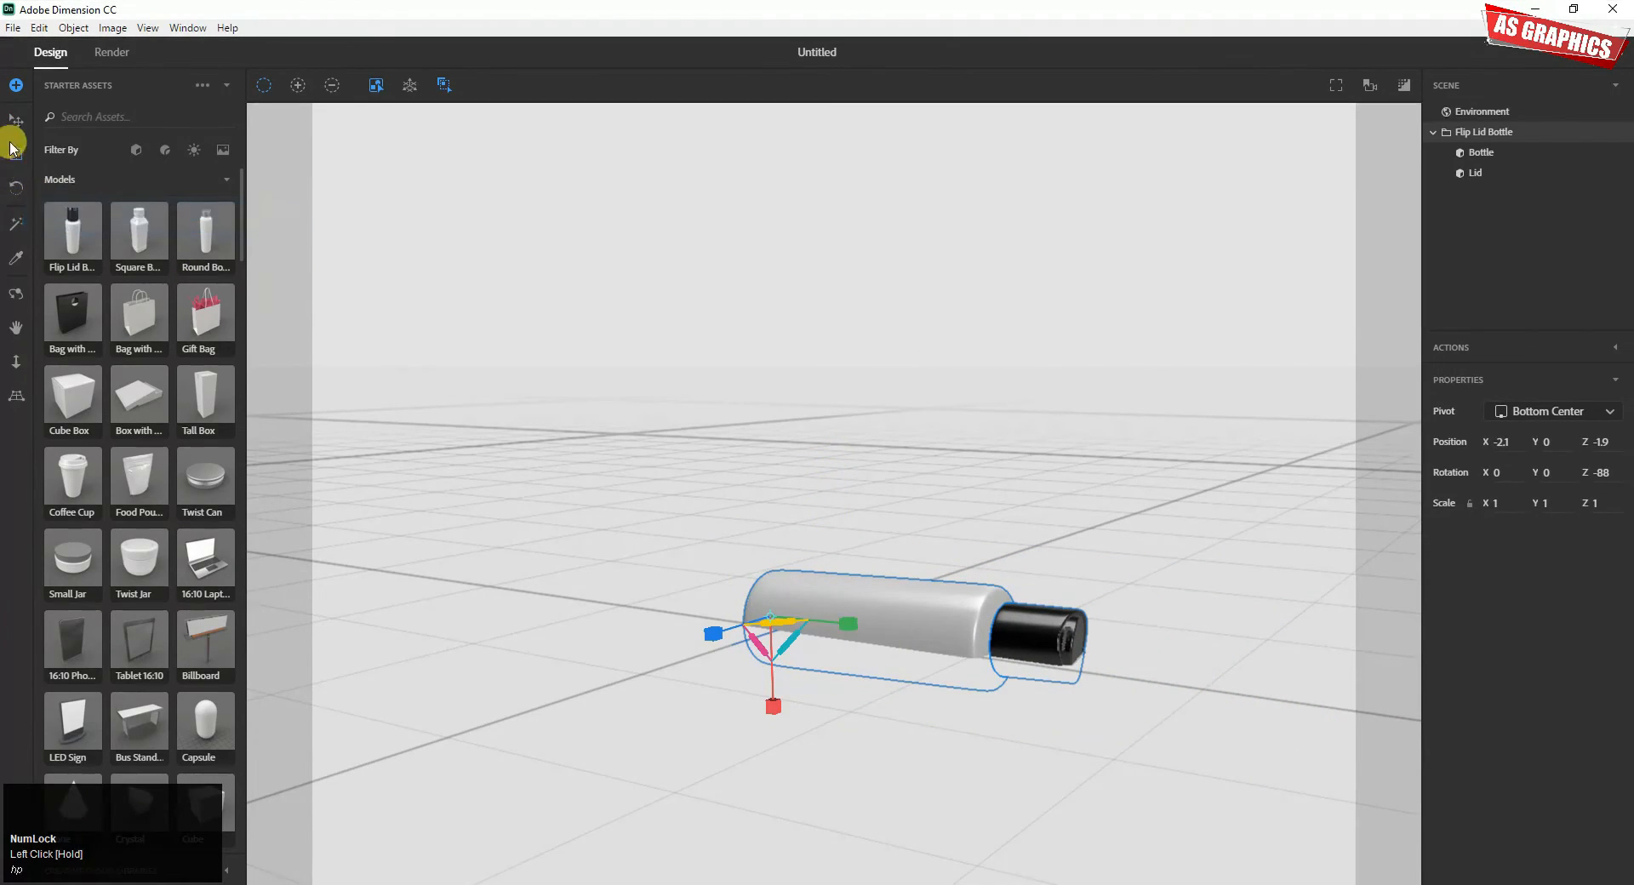
# Step: Pan, dolly and orbit the camera to view the lying bottle from its opposite side
pyautogui.click(14, 330)
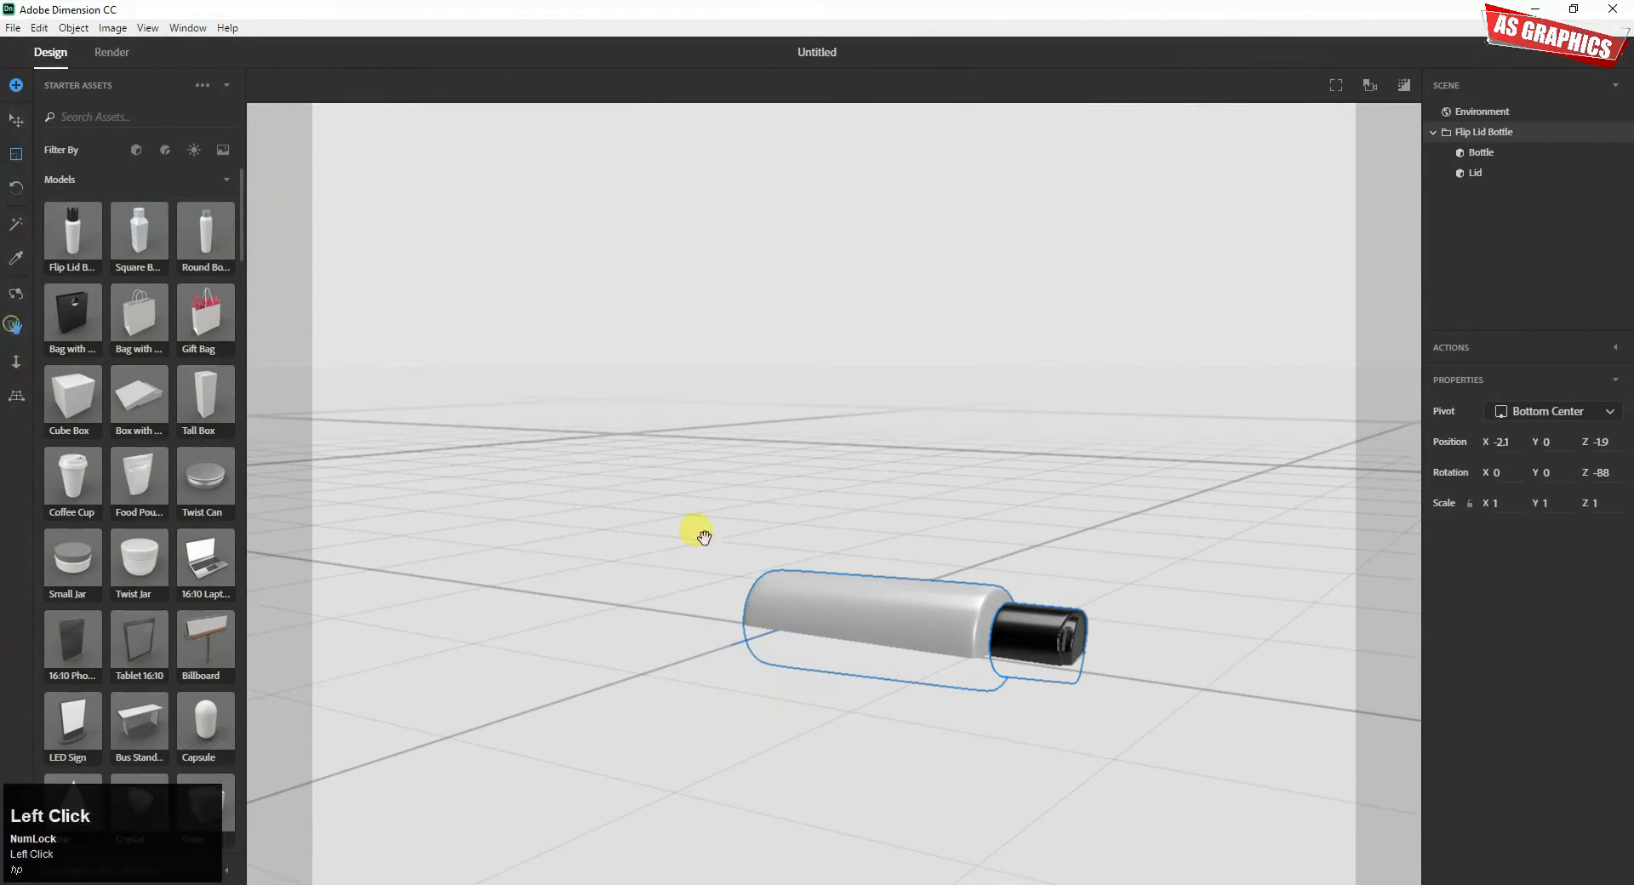
pyautogui.moveTo(840, 595)
pyautogui.mouseDown()
pyautogui.moveTo(839, 578)
pyautogui.moveTo(811, 581)
pyautogui.moveTo(844, 590)
pyautogui.mouseUp()
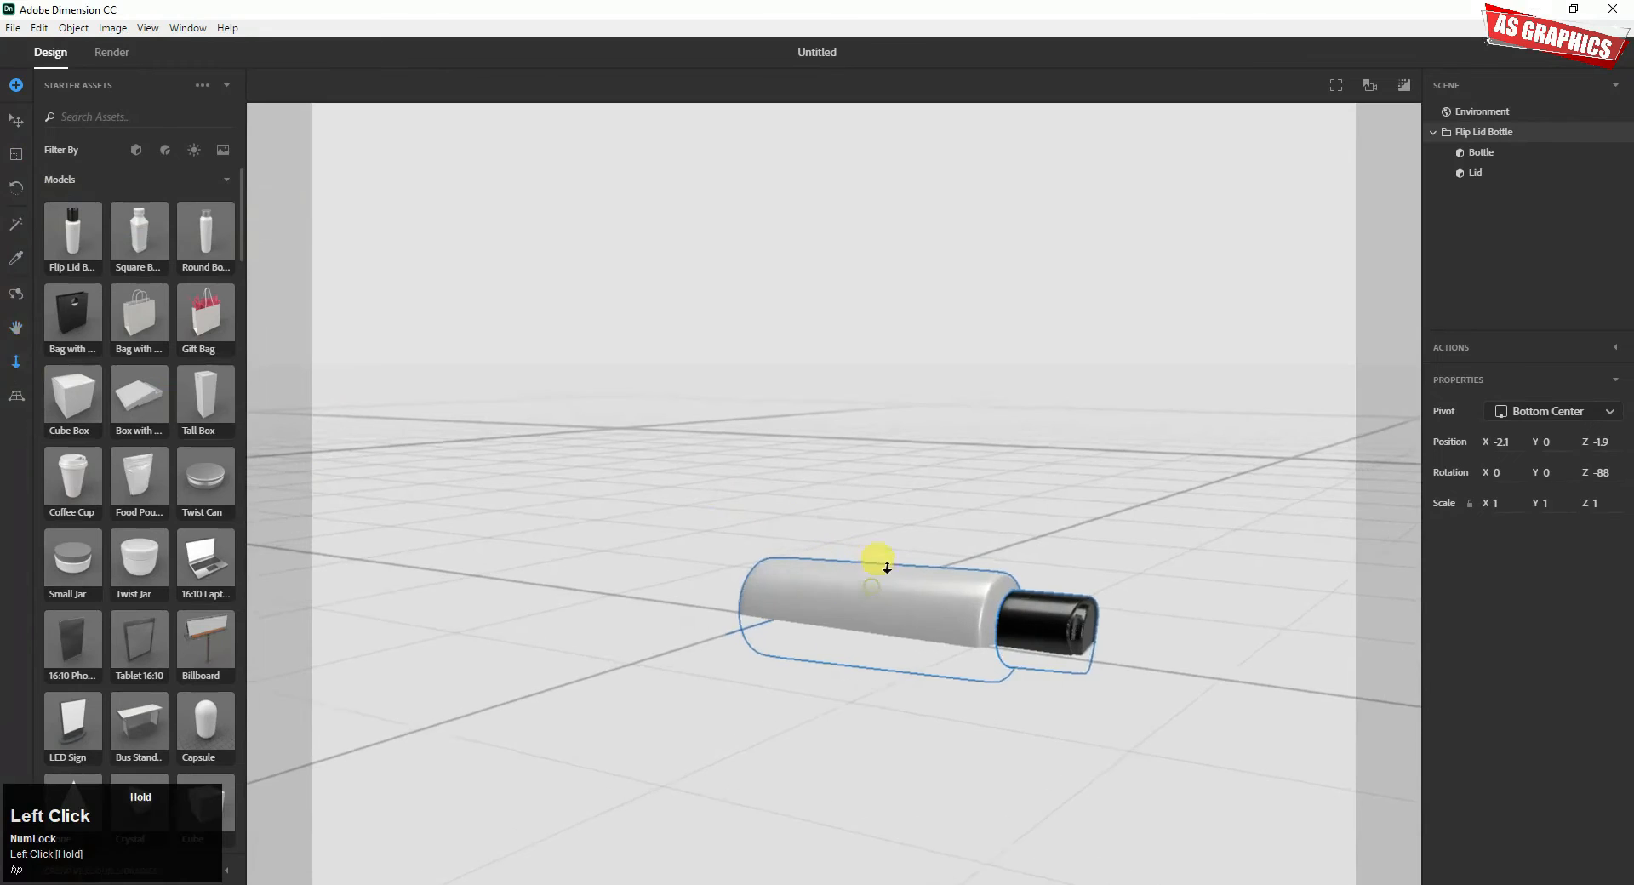
pyautogui.moveTo(880, 558); pyautogui.dragTo(813, 628)
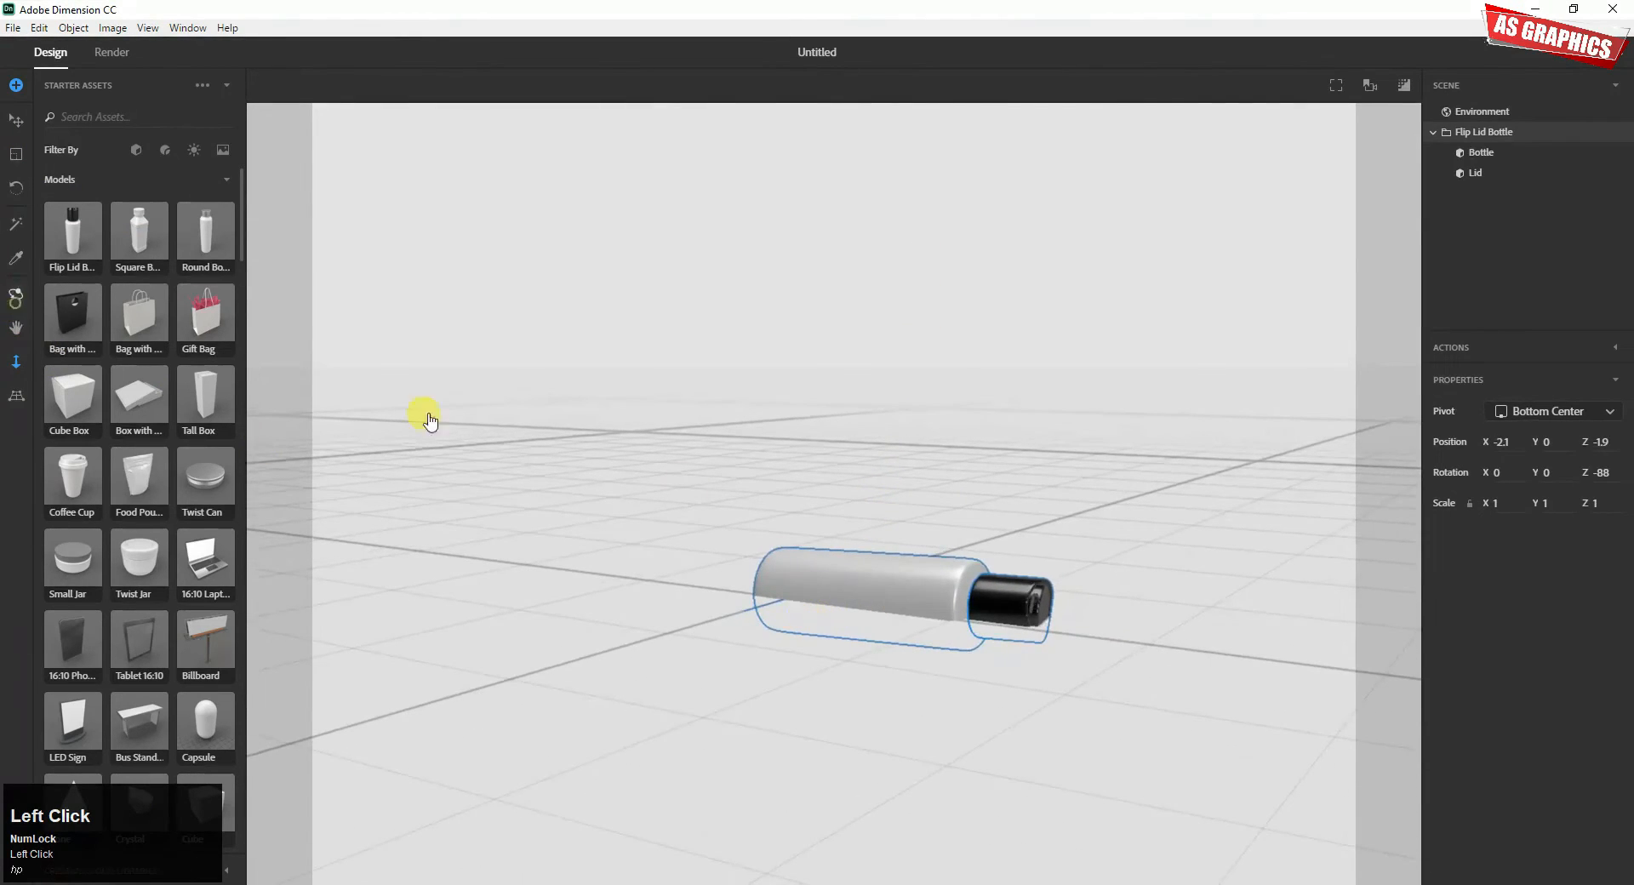
pyautogui.moveTo(1152, 667); pyautogui.dragTo(624, 588)
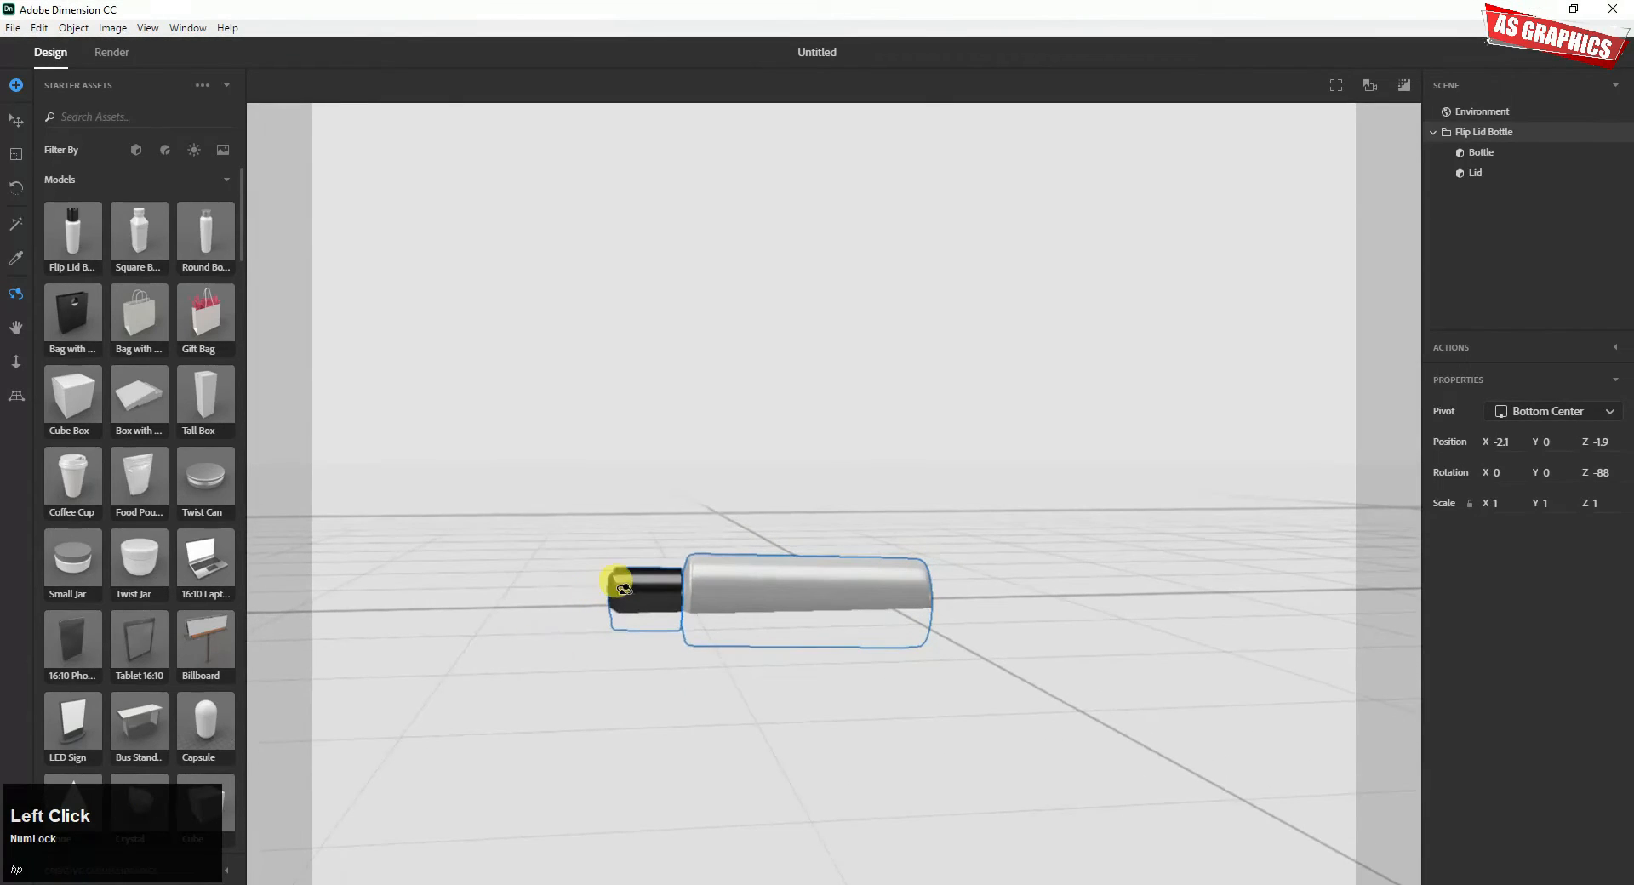
# Step: Rotate the lying bottle upright around its Z axis and tilt it slightly around its X axis
pyautogui.click(17, 189)
pyautogui.click(845, 583)
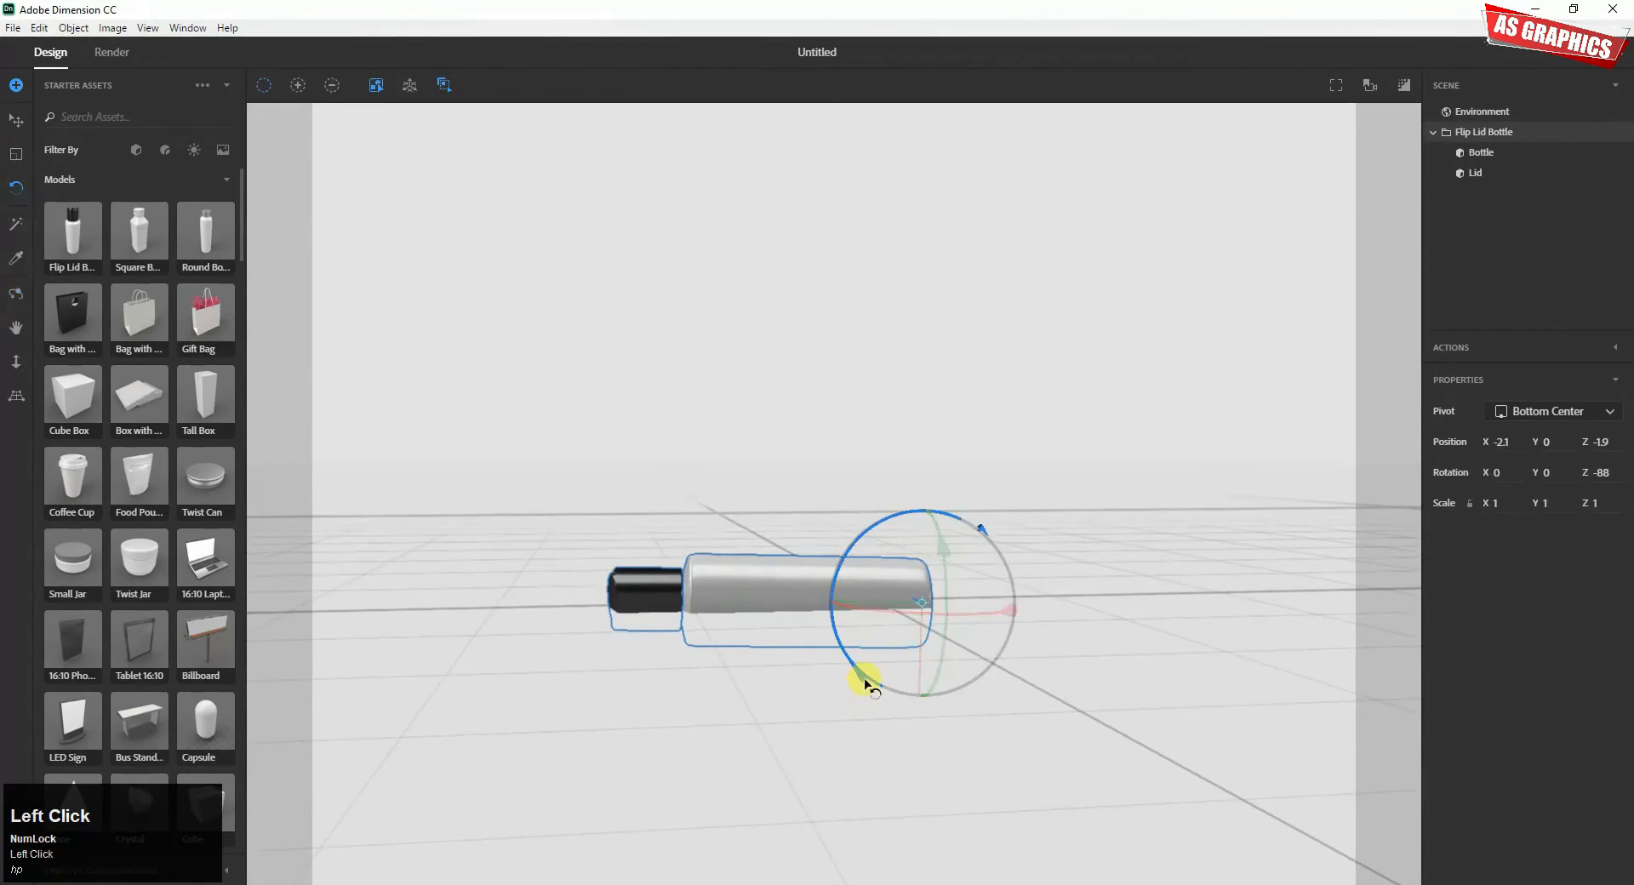
pyautogui.moveTo(866, 682); pyautogui.dragTo(904, 596)
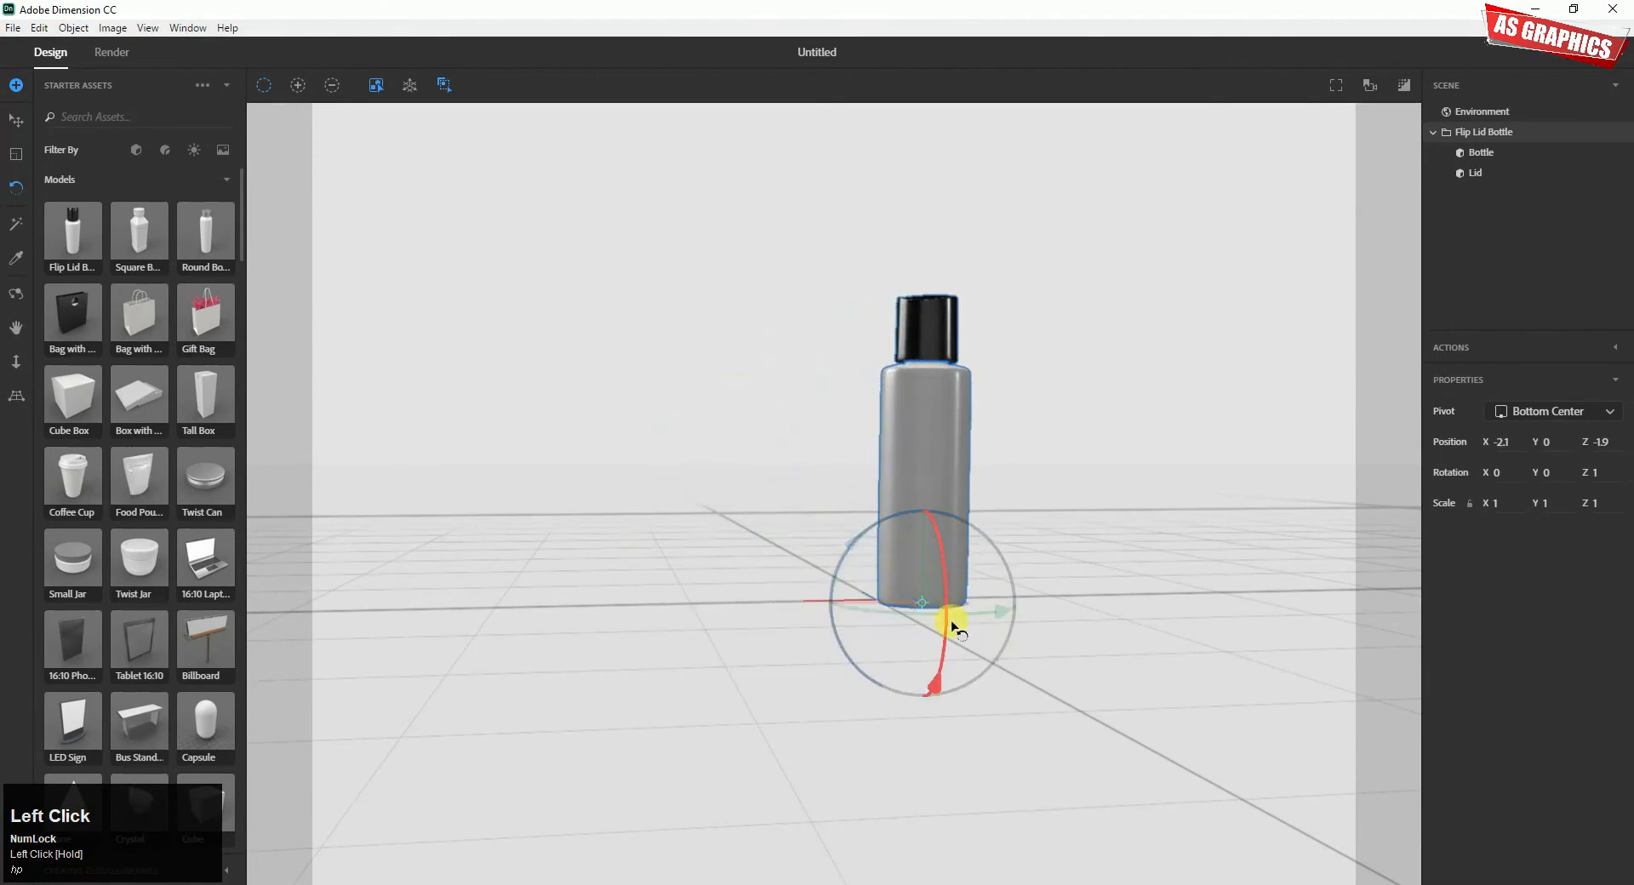
pyautogui.moveTo(939, 689)
pyautogui.mouseDown()
pyautogui.moveTo(937, 664)
pyautogui.moveTo(937, 691)
pyautogui.mouseUp()
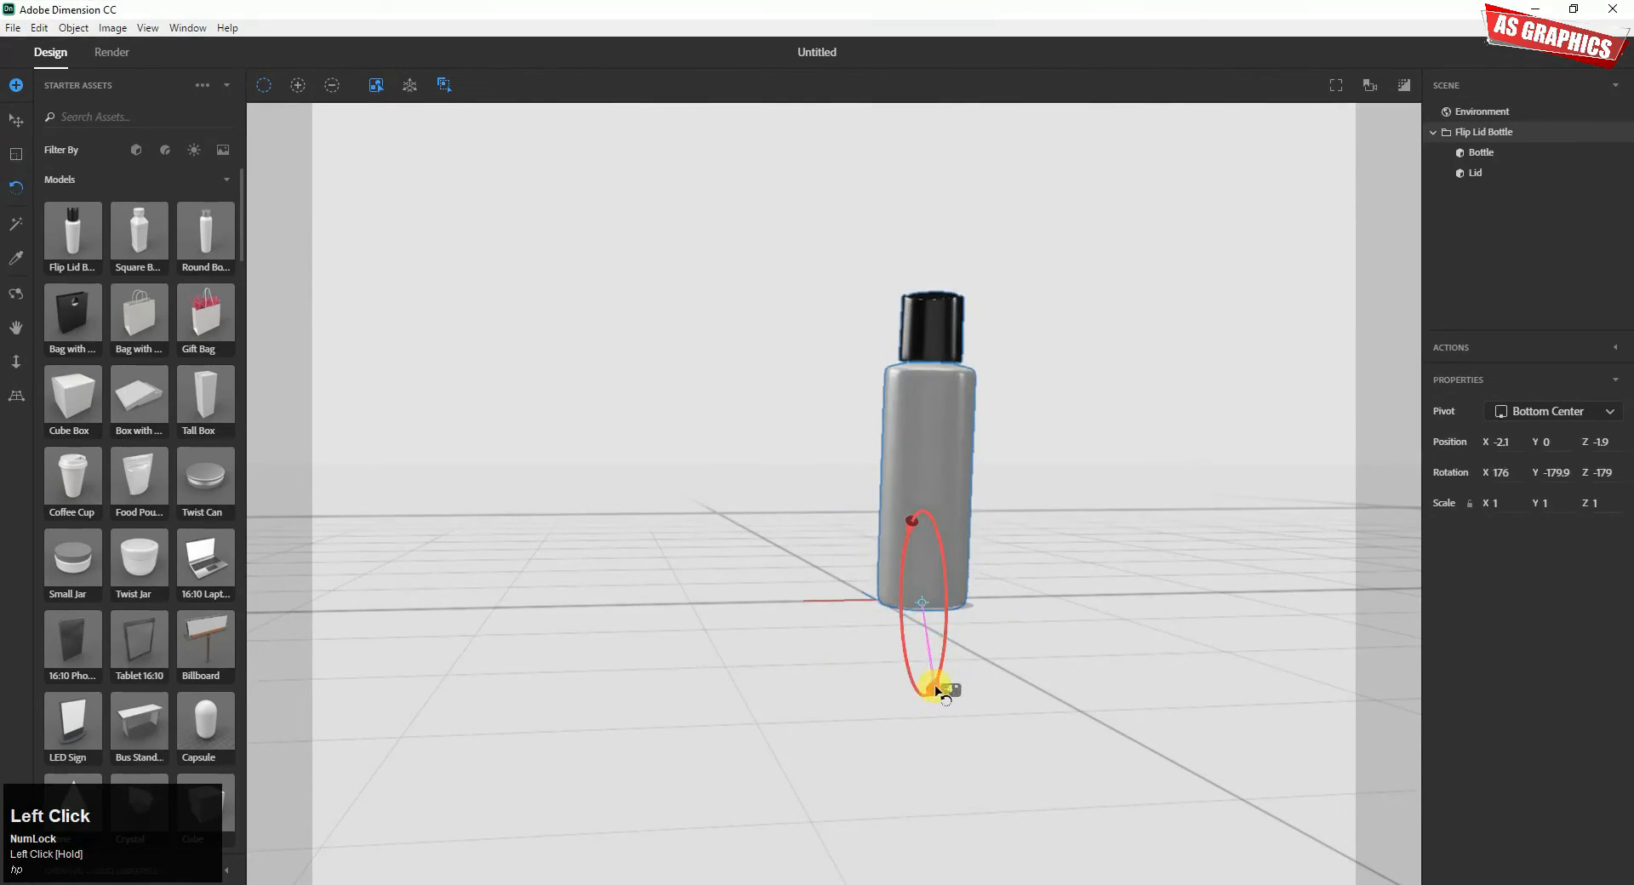
# Step: Activate the Select and Move tool and delete the flip lid bottle from the scene
pyautogui.click(15, 122)
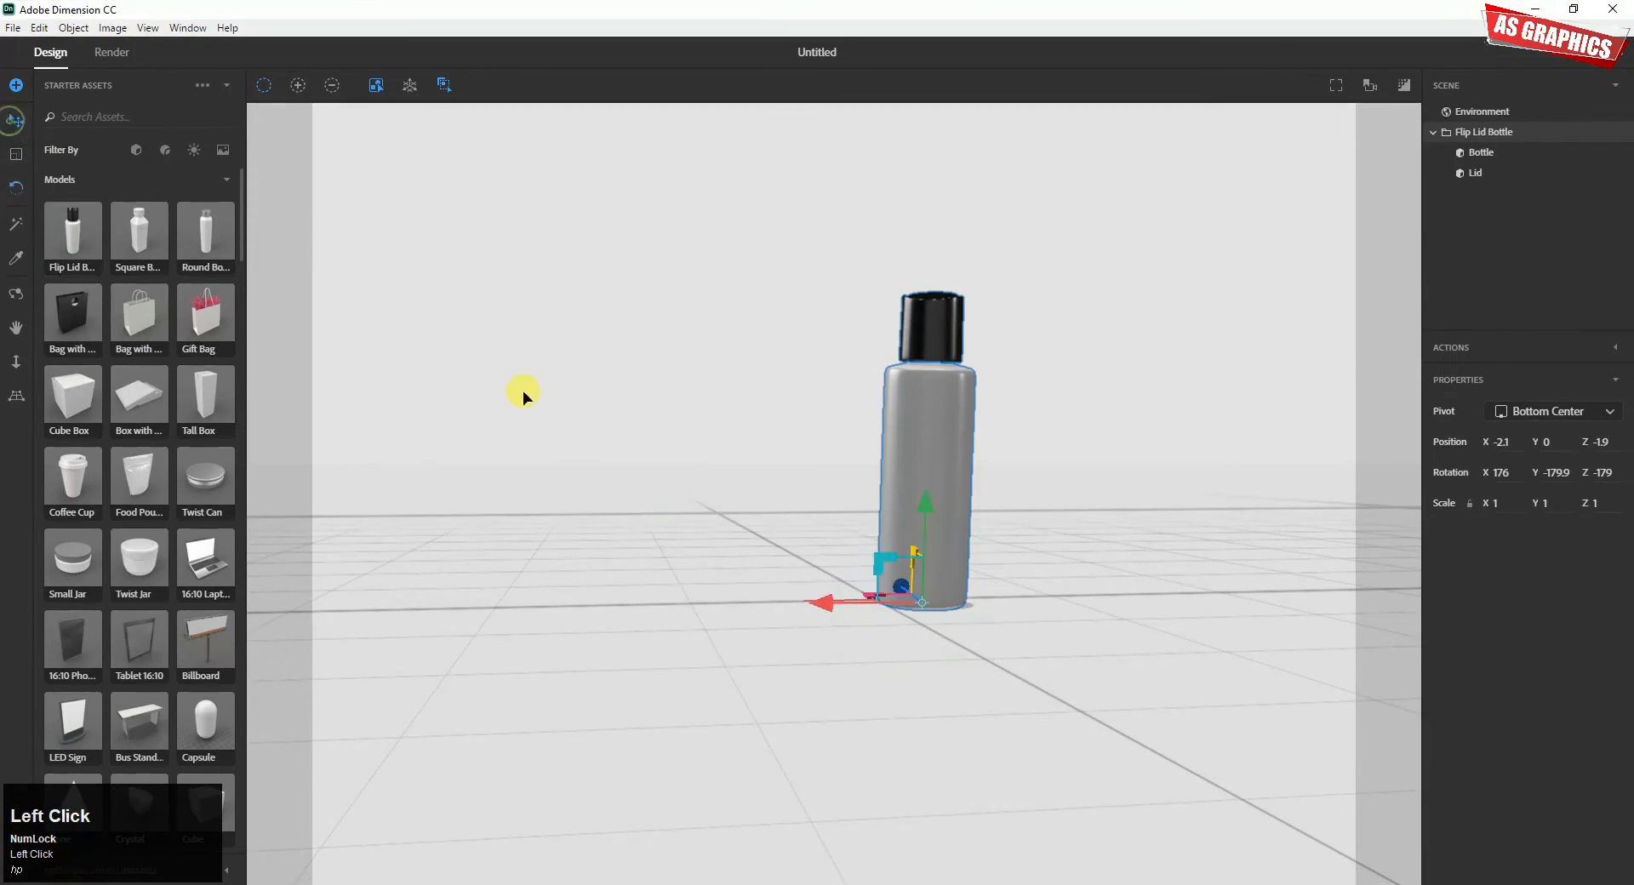
pyautogui.click(527, 394)
pyautogui.click(918, 447)
pyautogui.press('Delete')
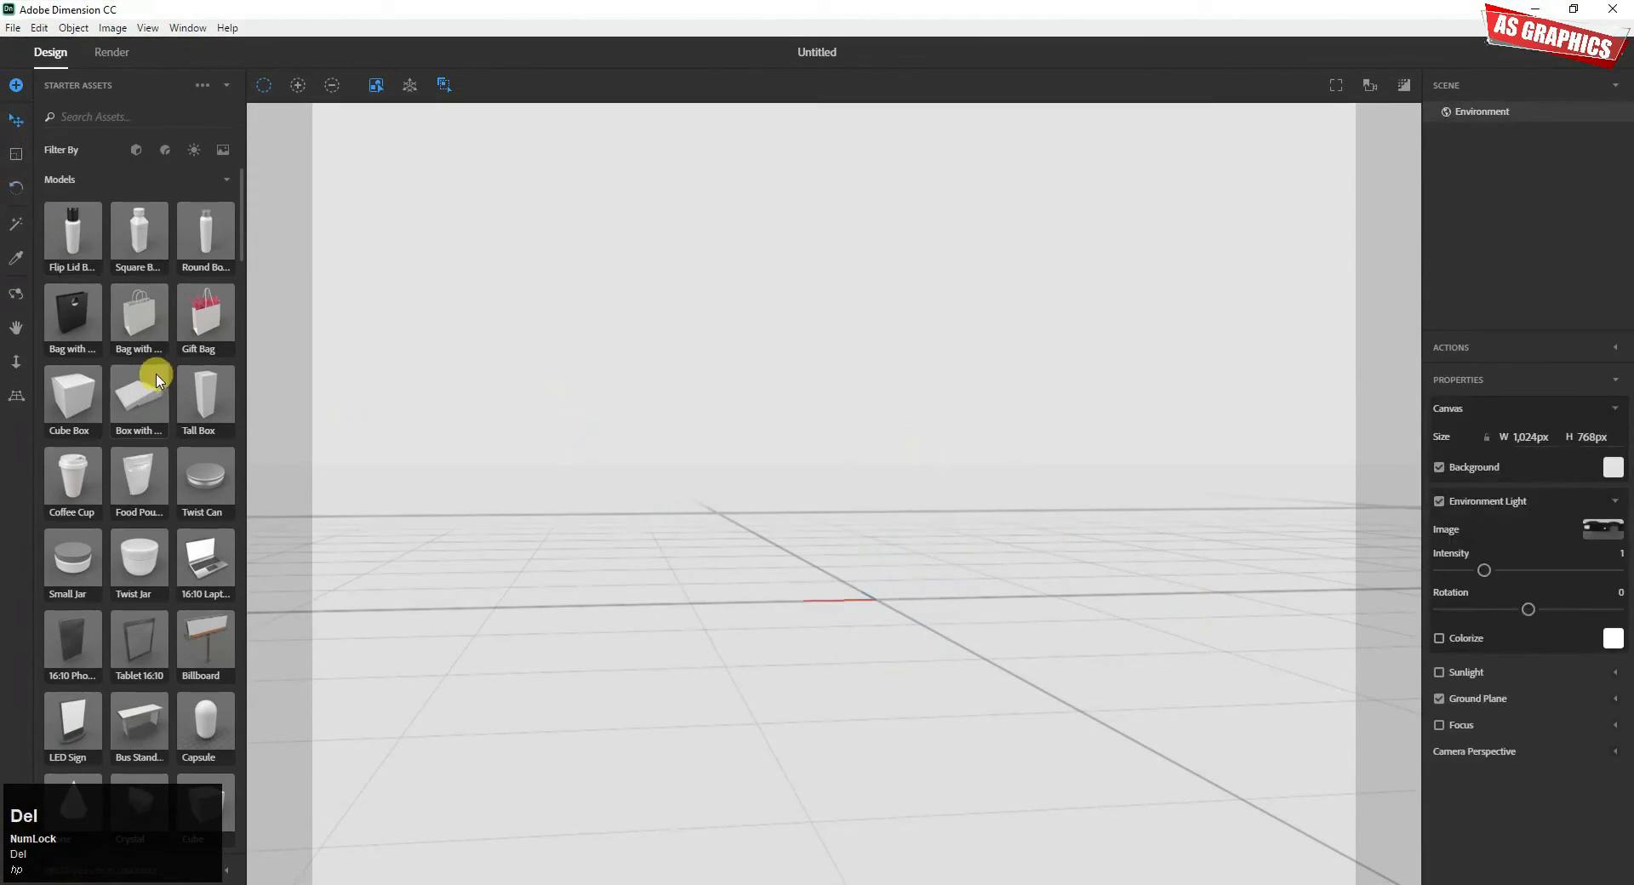
# Step: Add a Gift Bag at about X -0.1, Z -1.8 and frame the whole bag from a corner angle
pyautogui.moveTo(177, 344); pyautogui.dragTo(853, 582)
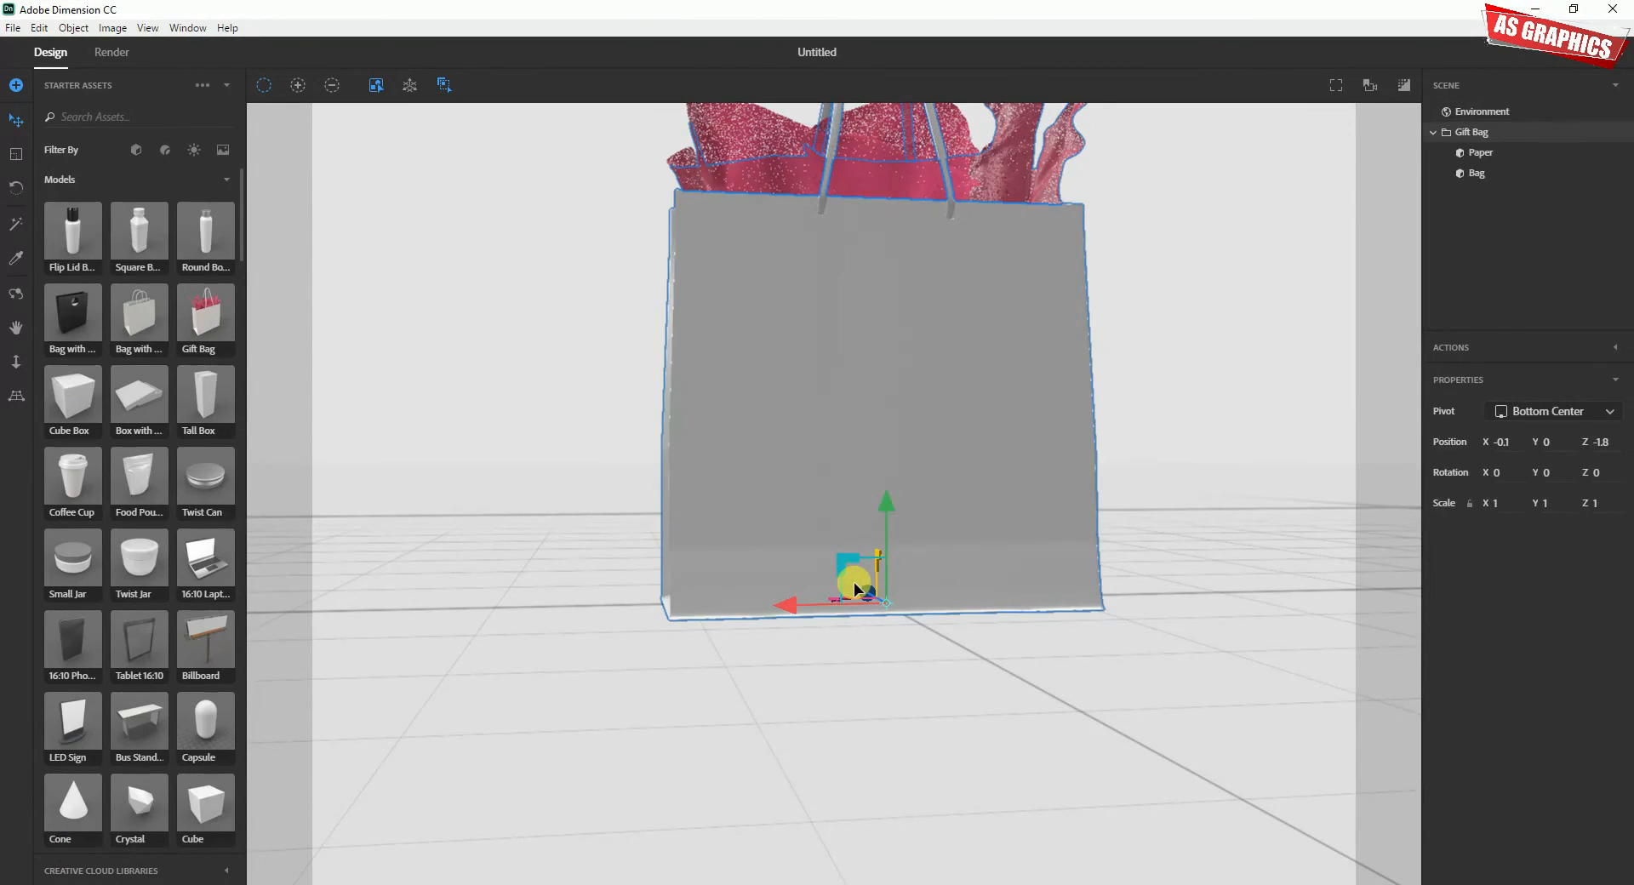
pyautogui.press('space')
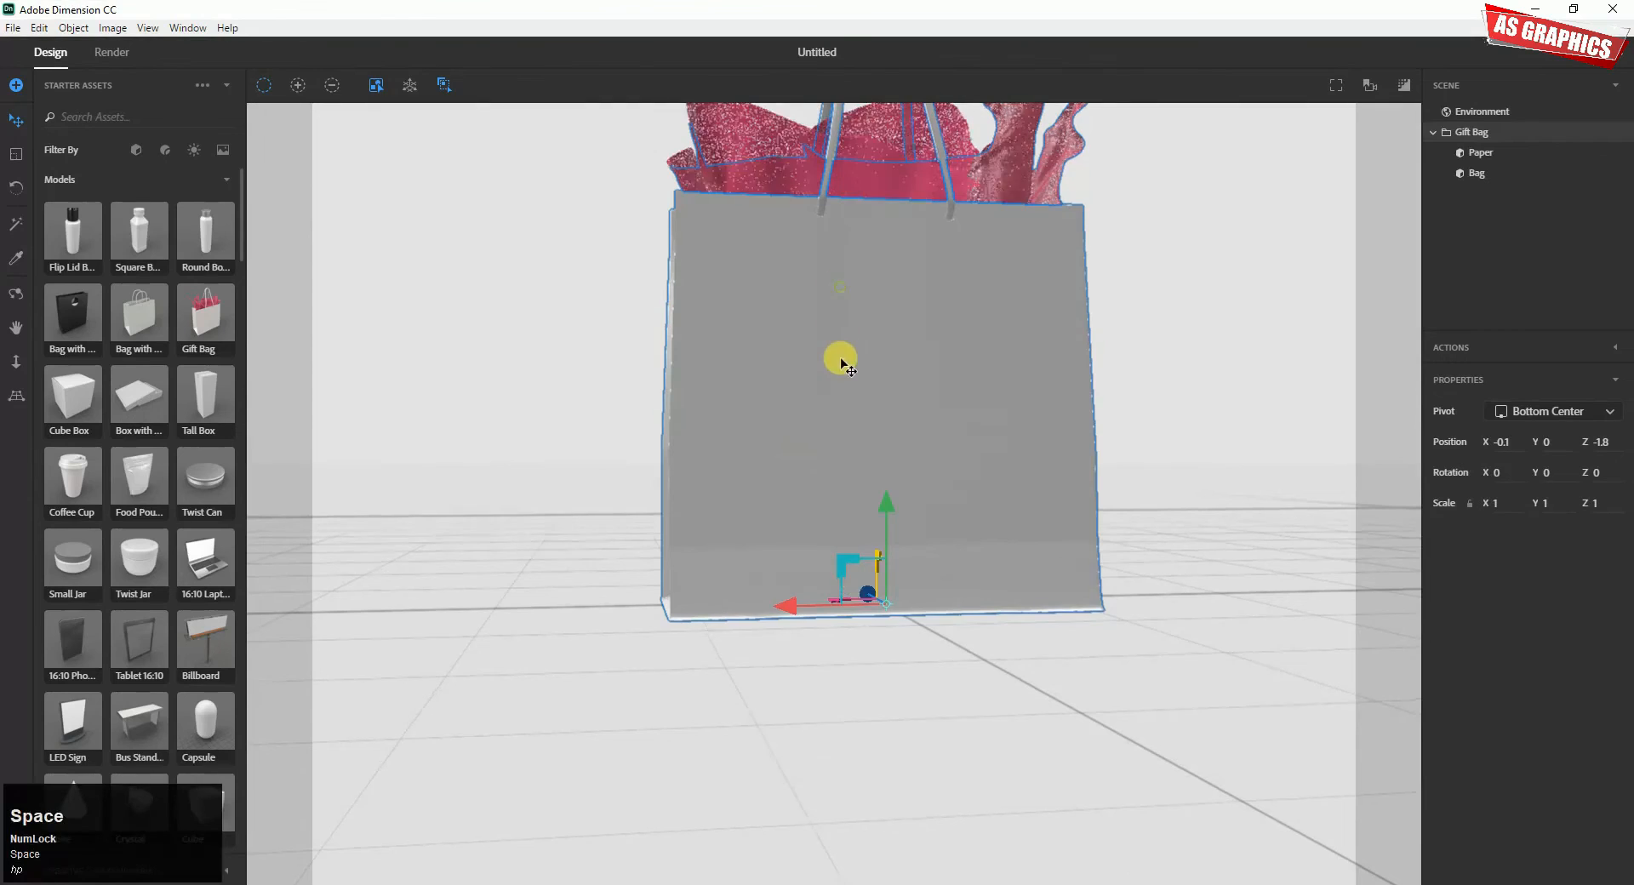
pyautogui.moveTo(845, 365); pyautogui.dragTo(841, 462)
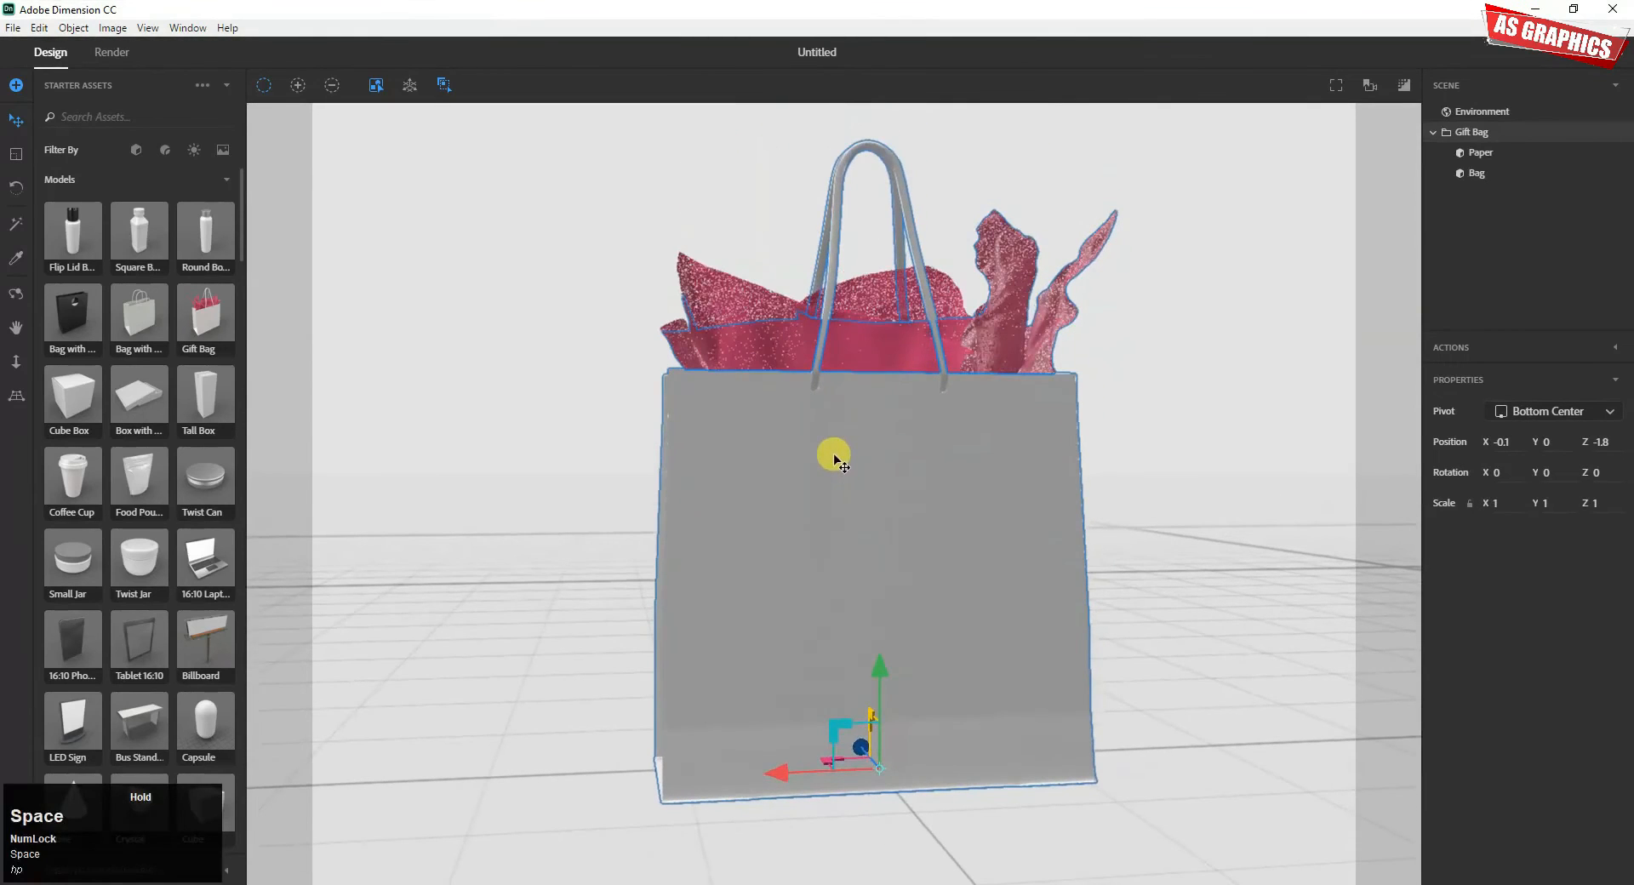
pyautogui.click(18, 365)
pyautogui.moveTo(843, 295); pyautogui.dragTo(835, 419)
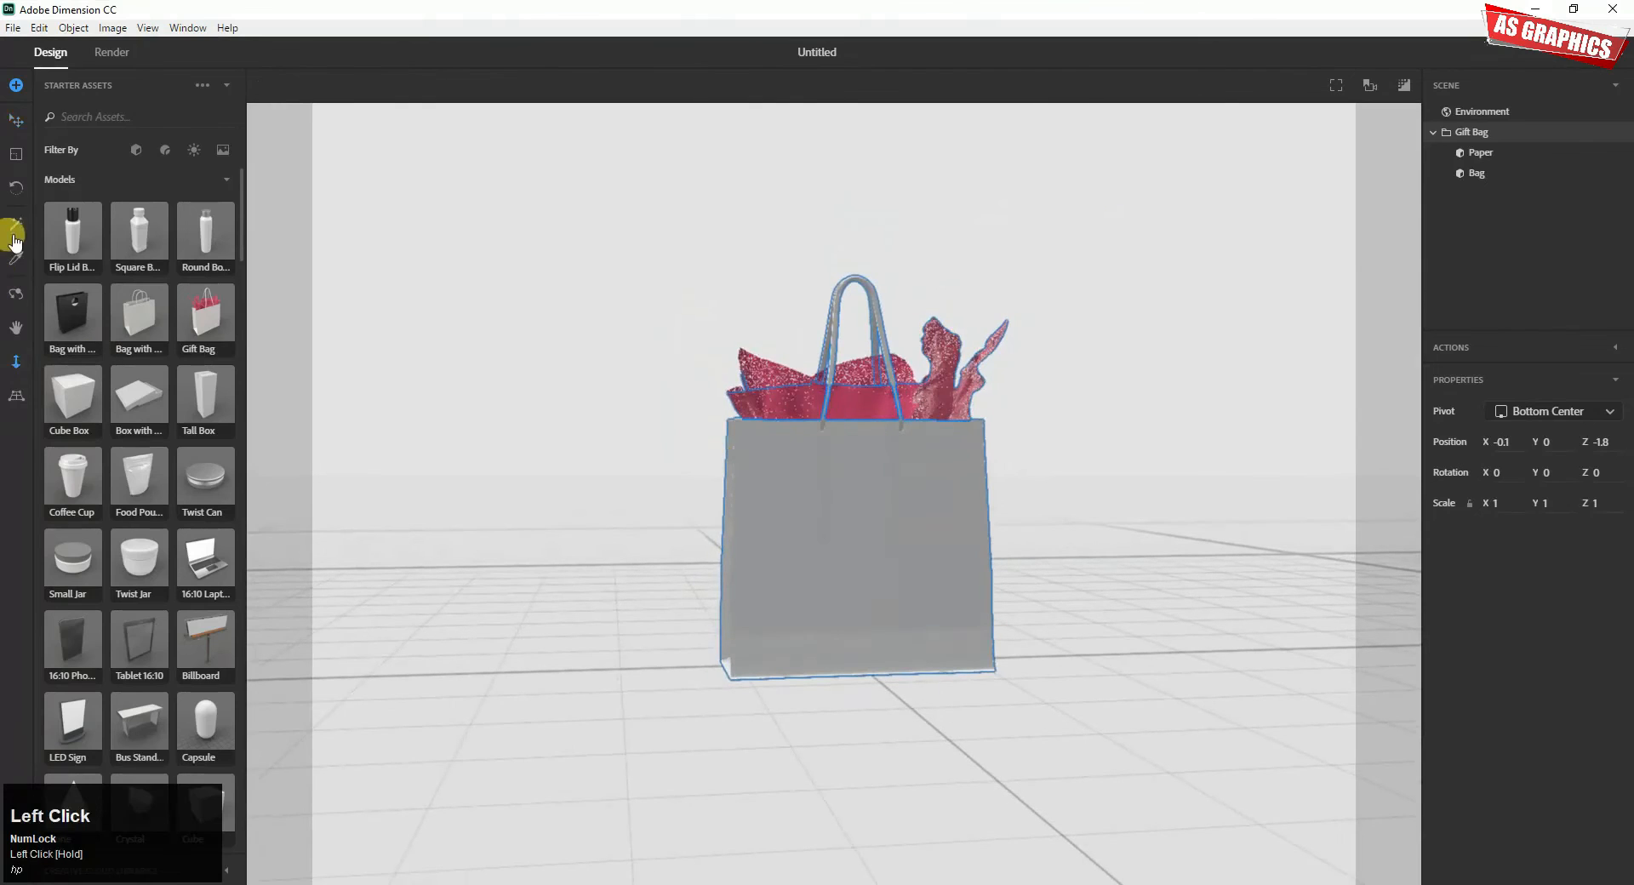
pyautogui.click(15, 295)
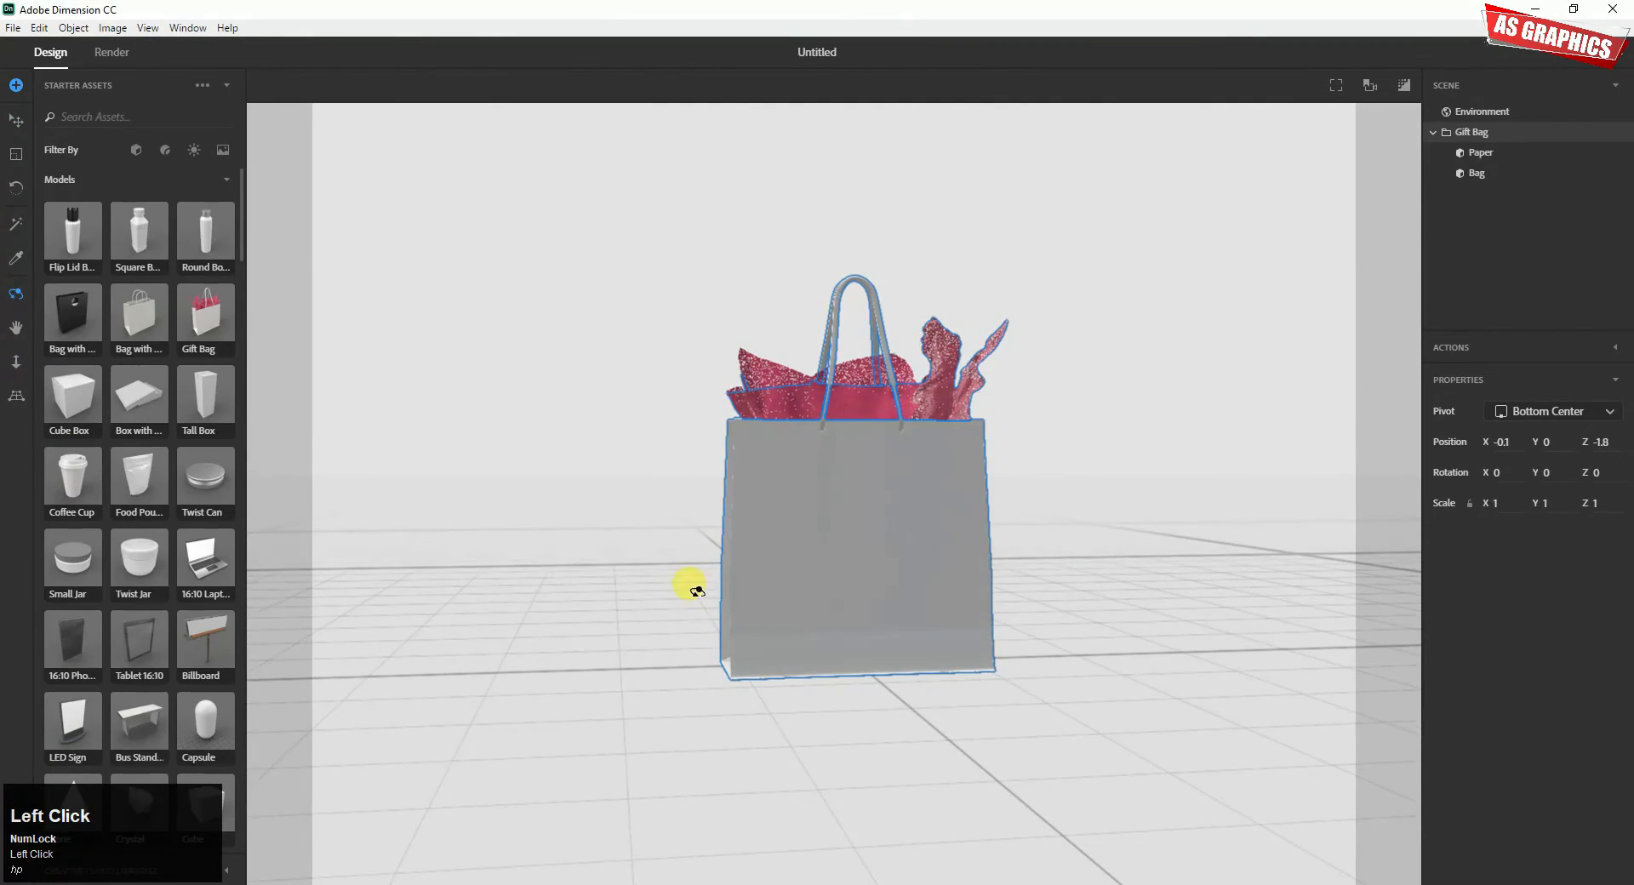
pyautogui.moveTo(697, 591); pyautogui.dragTo(942, 618)
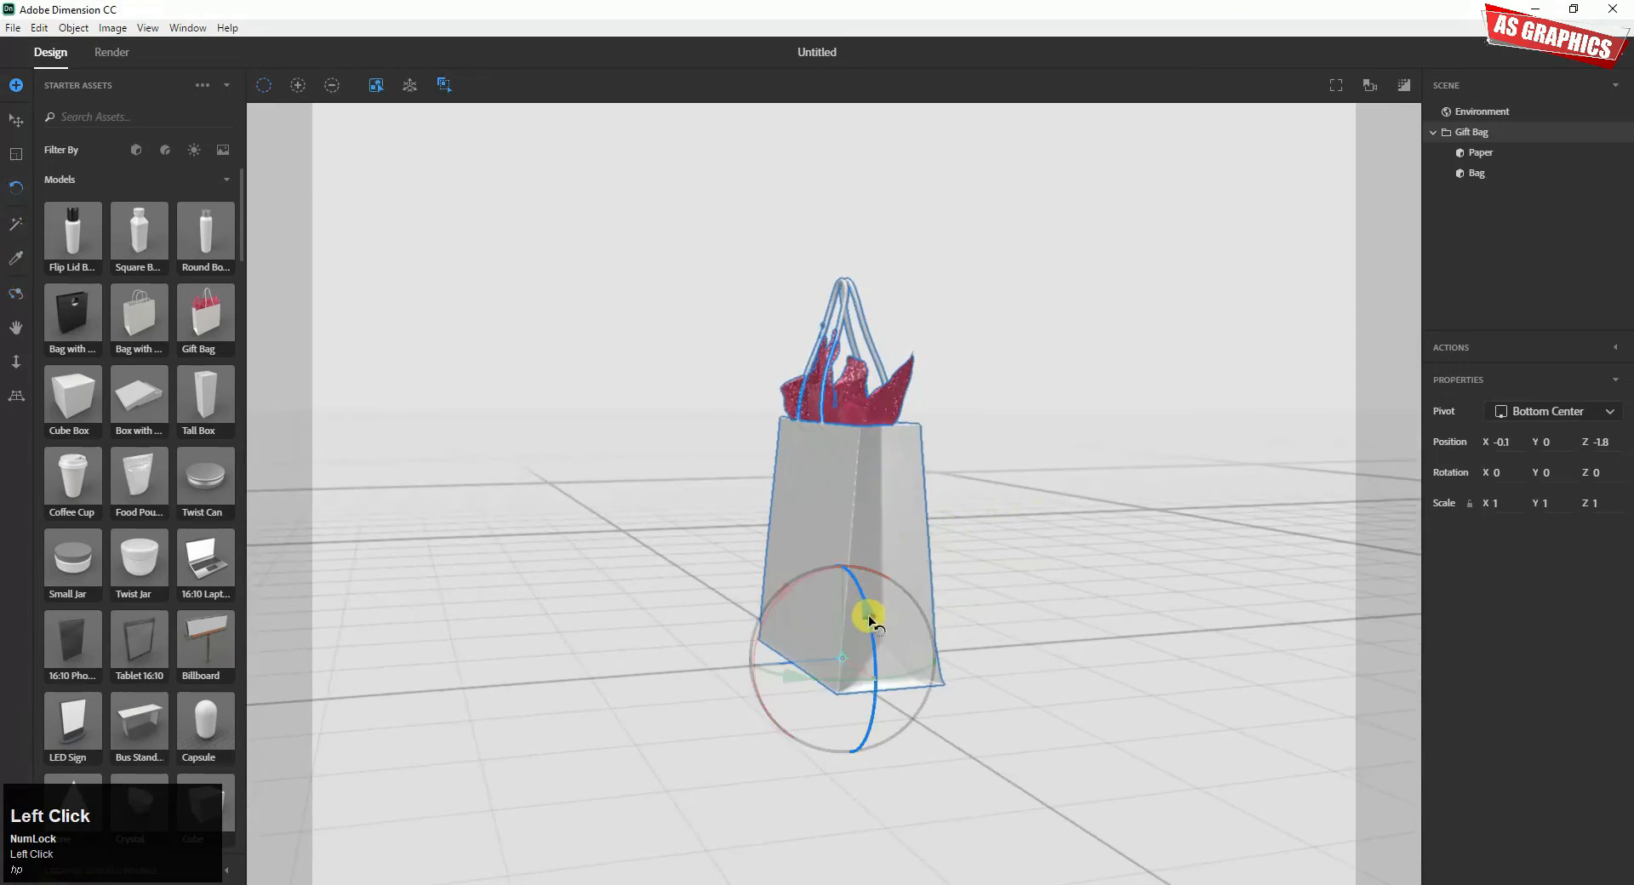
# Step: Try rotating the gift bag around its Z axis to about 43 degrees and undo the rotations
pyautogui.moveTo(870, 620)
pyautogui.mouseDown()
pyautogui.moveTo(837, 518)
pyautogui.moveTo(879, 679)
pyautogui.moveTo(867, 622)
pyautogui.mouseUp()
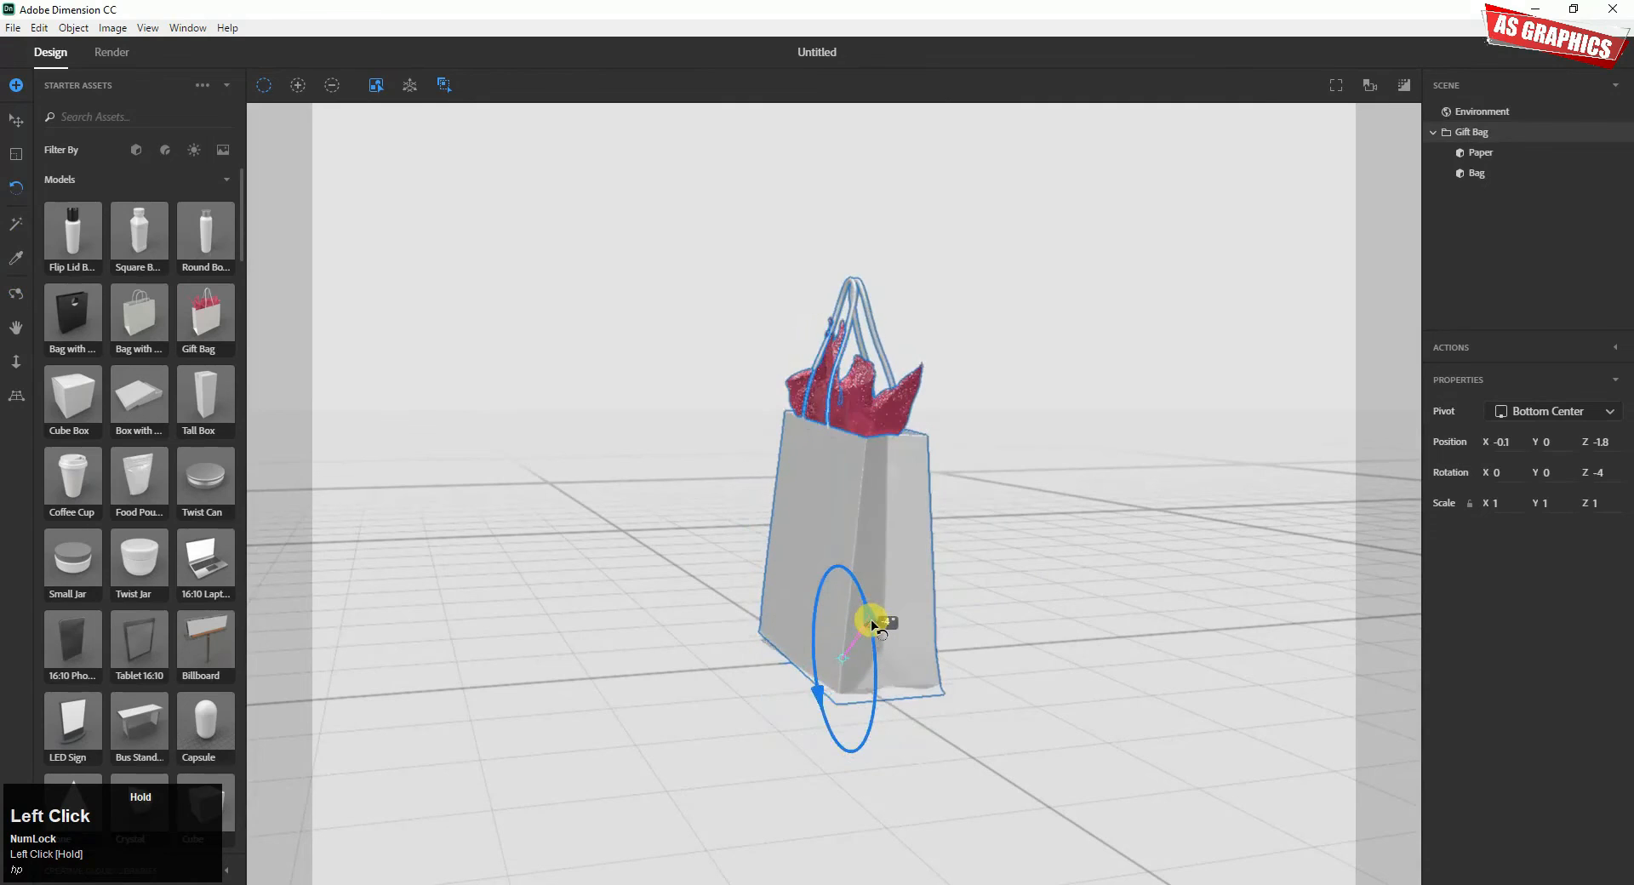
pyautogui.moveTo(874, 623); pyautogui.dragTo(845, 661)
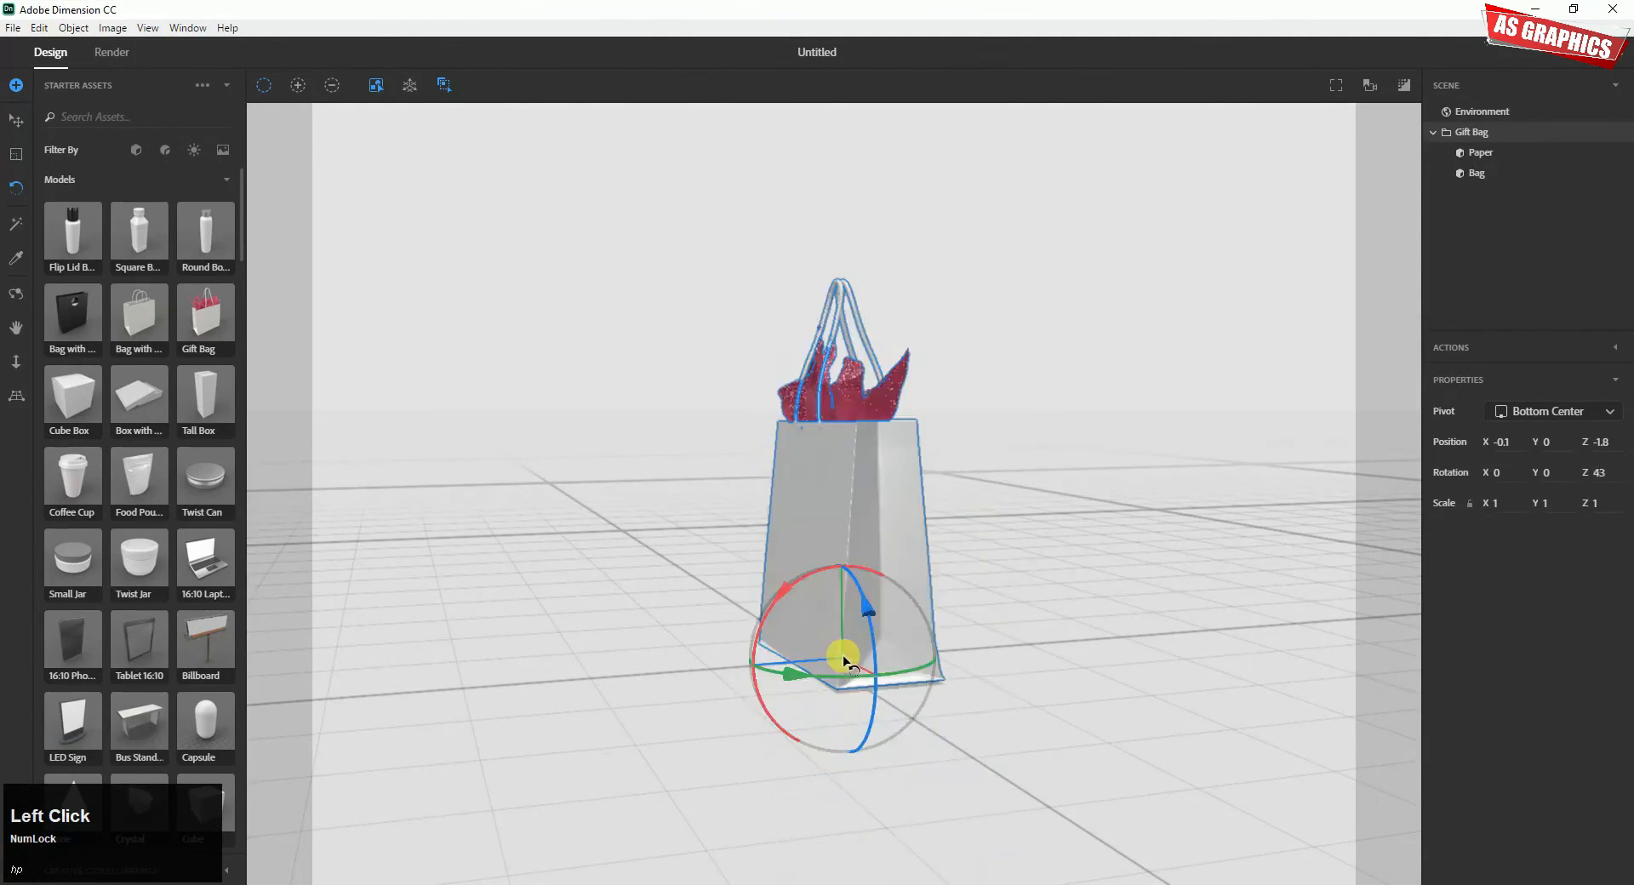
pyautogui.hotkey('ctrl', 'z')
pyautogui.hotkey('ctrl', 'z')
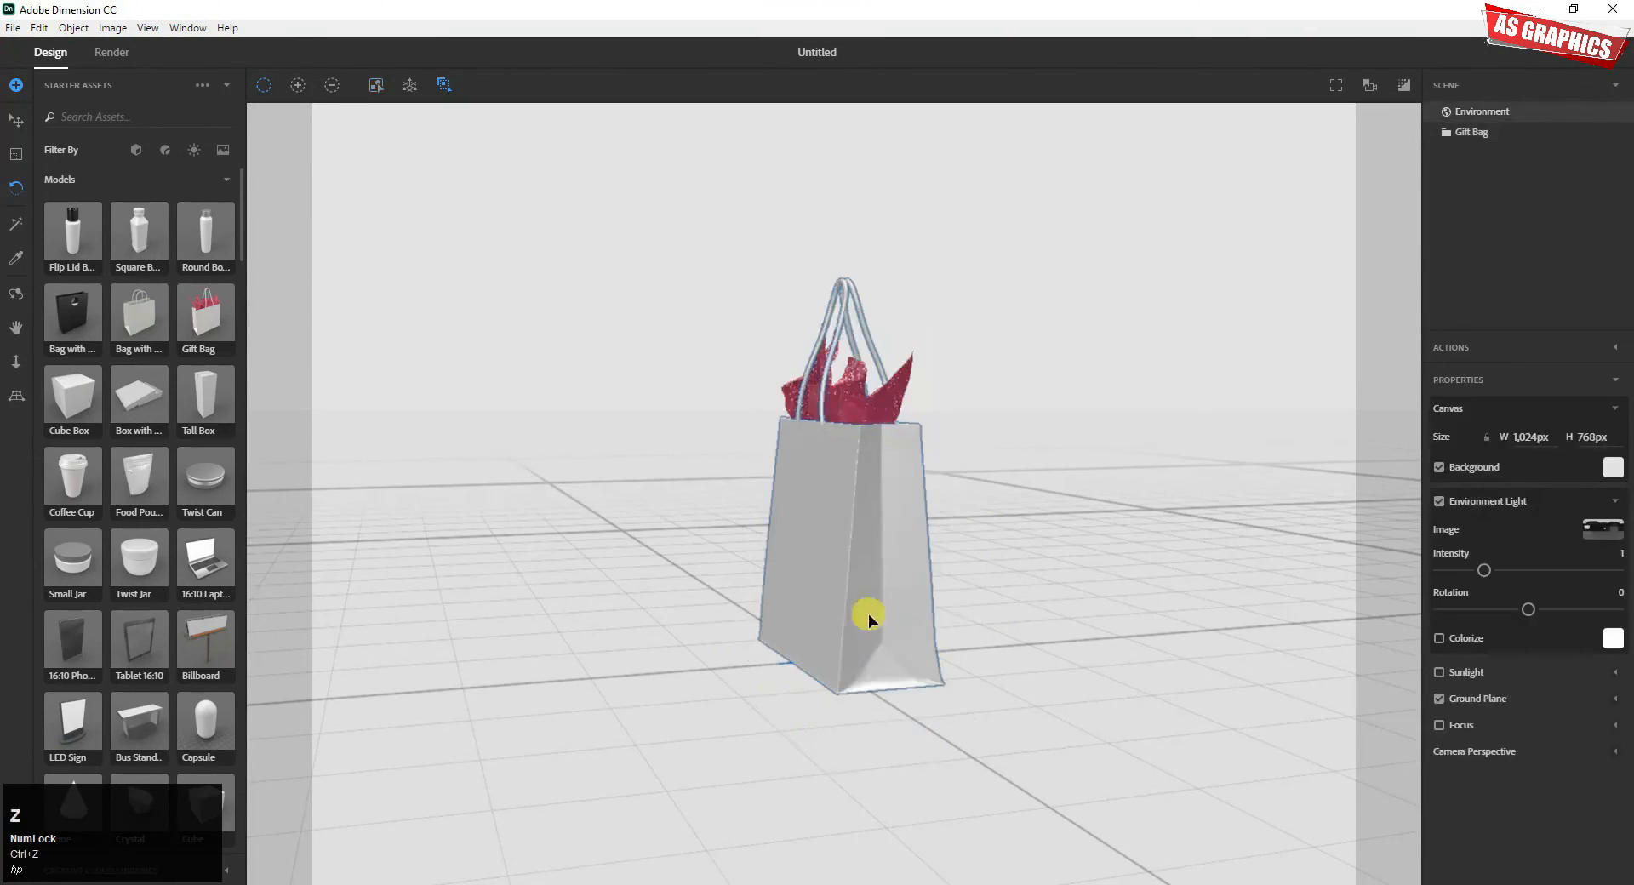
# Step: Reselect the gift bag, tilt it slightly around X and turn it around Y to about 112 degrees
pyautogui.click(855, 585)
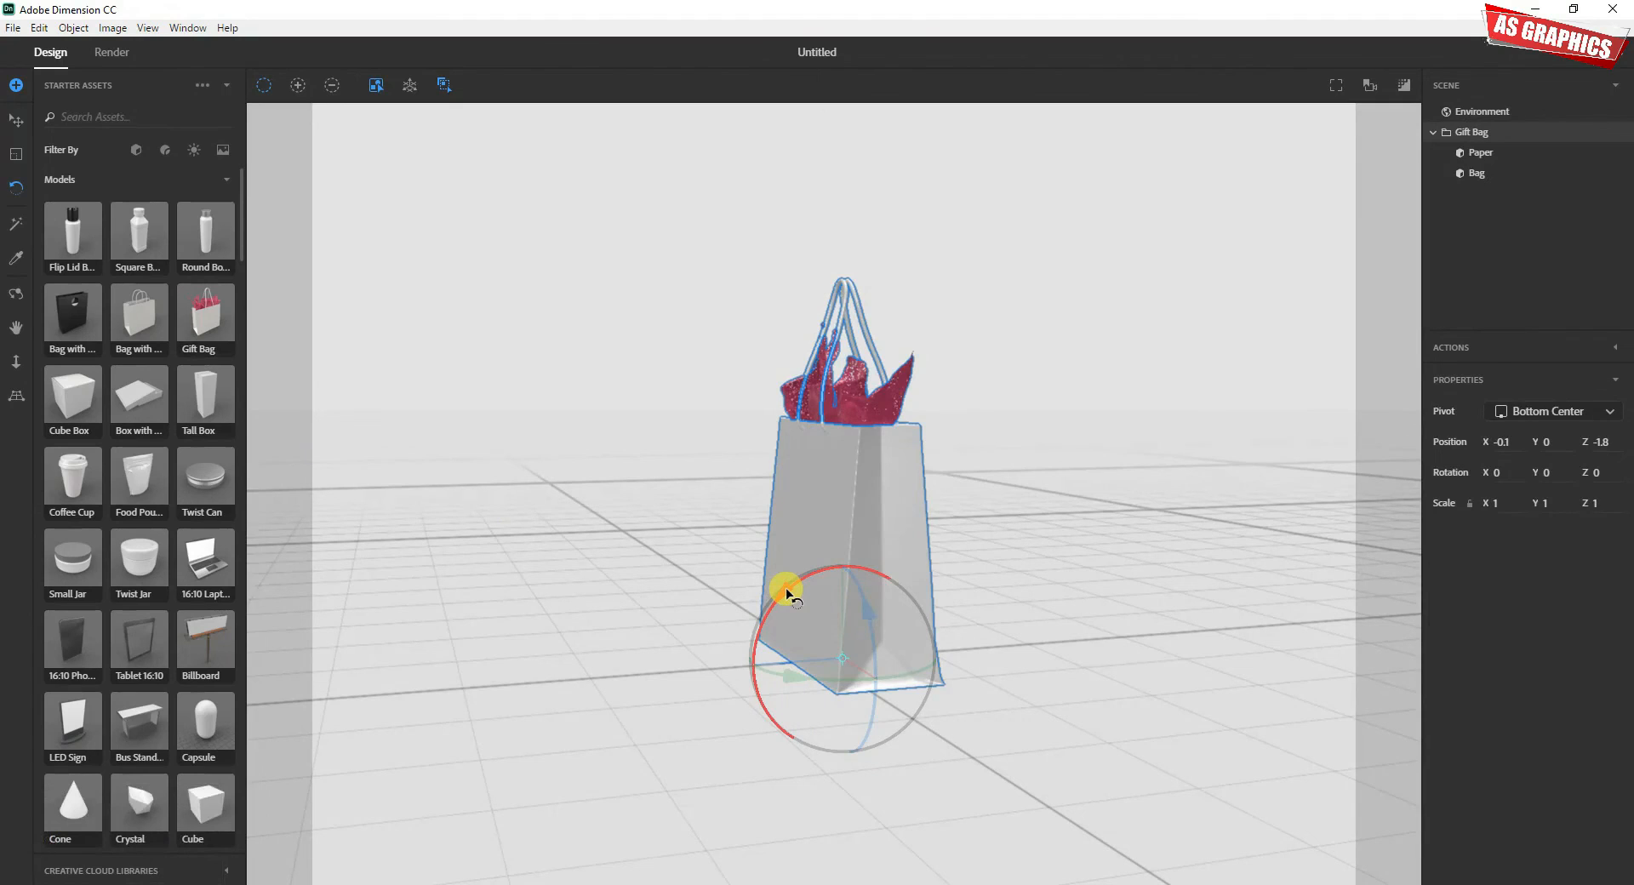
pyautogui.moveTo(785, 596)
pyautogui.mouseDown()
pyautogui.moveTo(779, 711)
pyautogui.moveTo(762, 681)
pyautogui.moveTo(780, 599)
pyautogui.moveTo(891, 614)
pyautogui.moveTo(839, 693)
pyautogui.moveTo(795, 637)
pyautogui.moveTo(780, 660)
pyautogui.moveTo(781, 642)
pyautogui.moveTo(867, 646)
pyautogui.moveTo(810, 627)
pyautogui.moveTo(791, 593)
pyautogui.mouseUp()
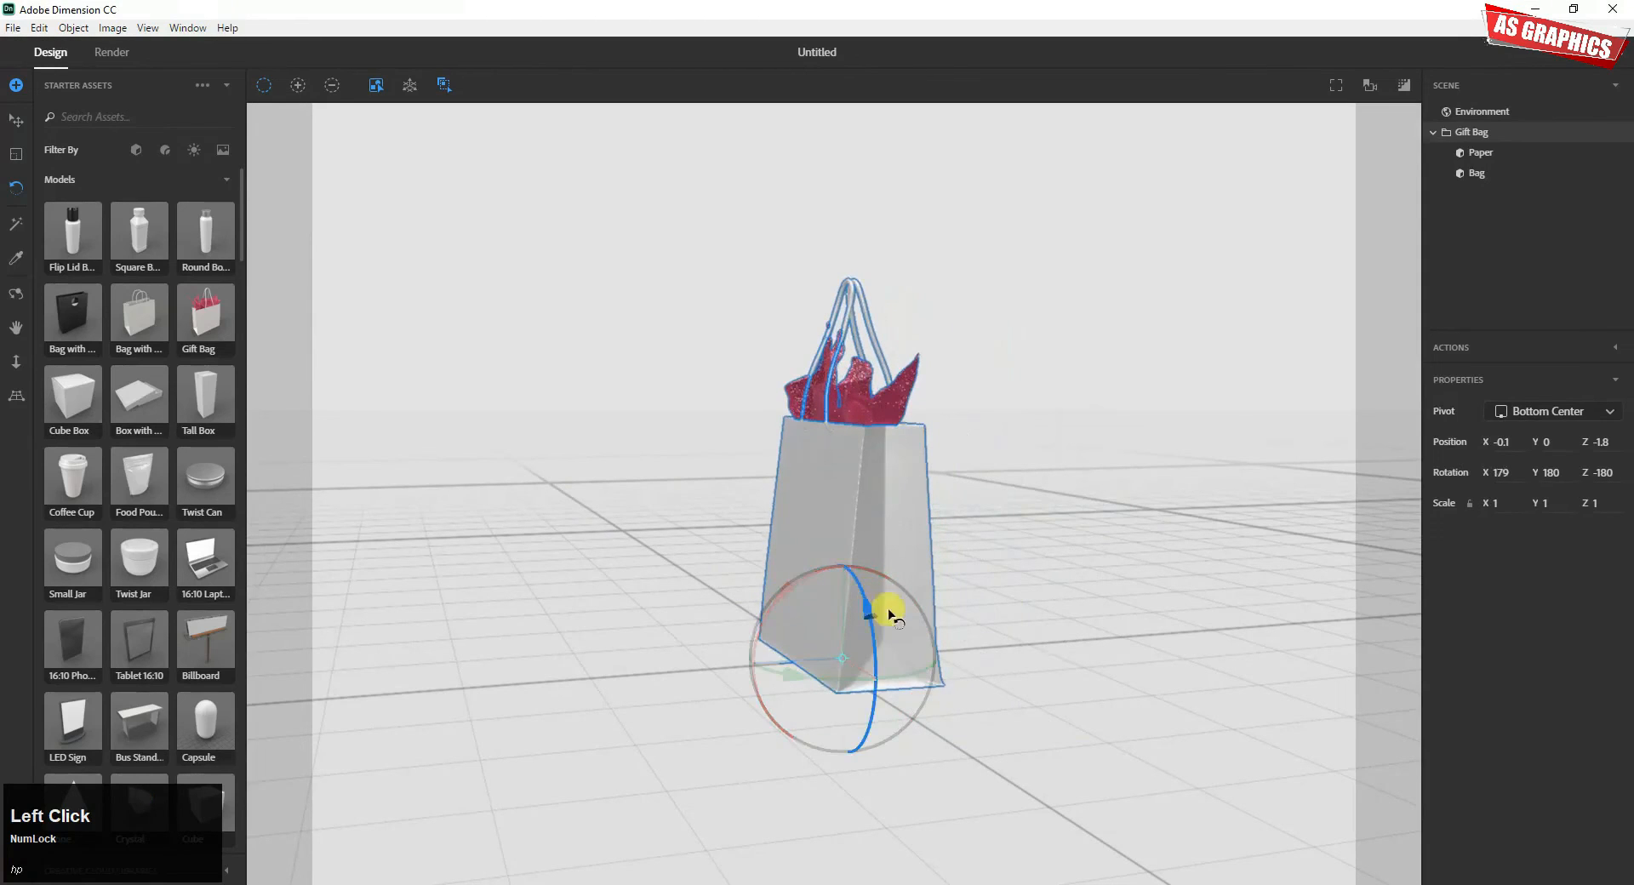
pyautogui.moveTo(792, 683); pyautogui.dragTo(978, 674)
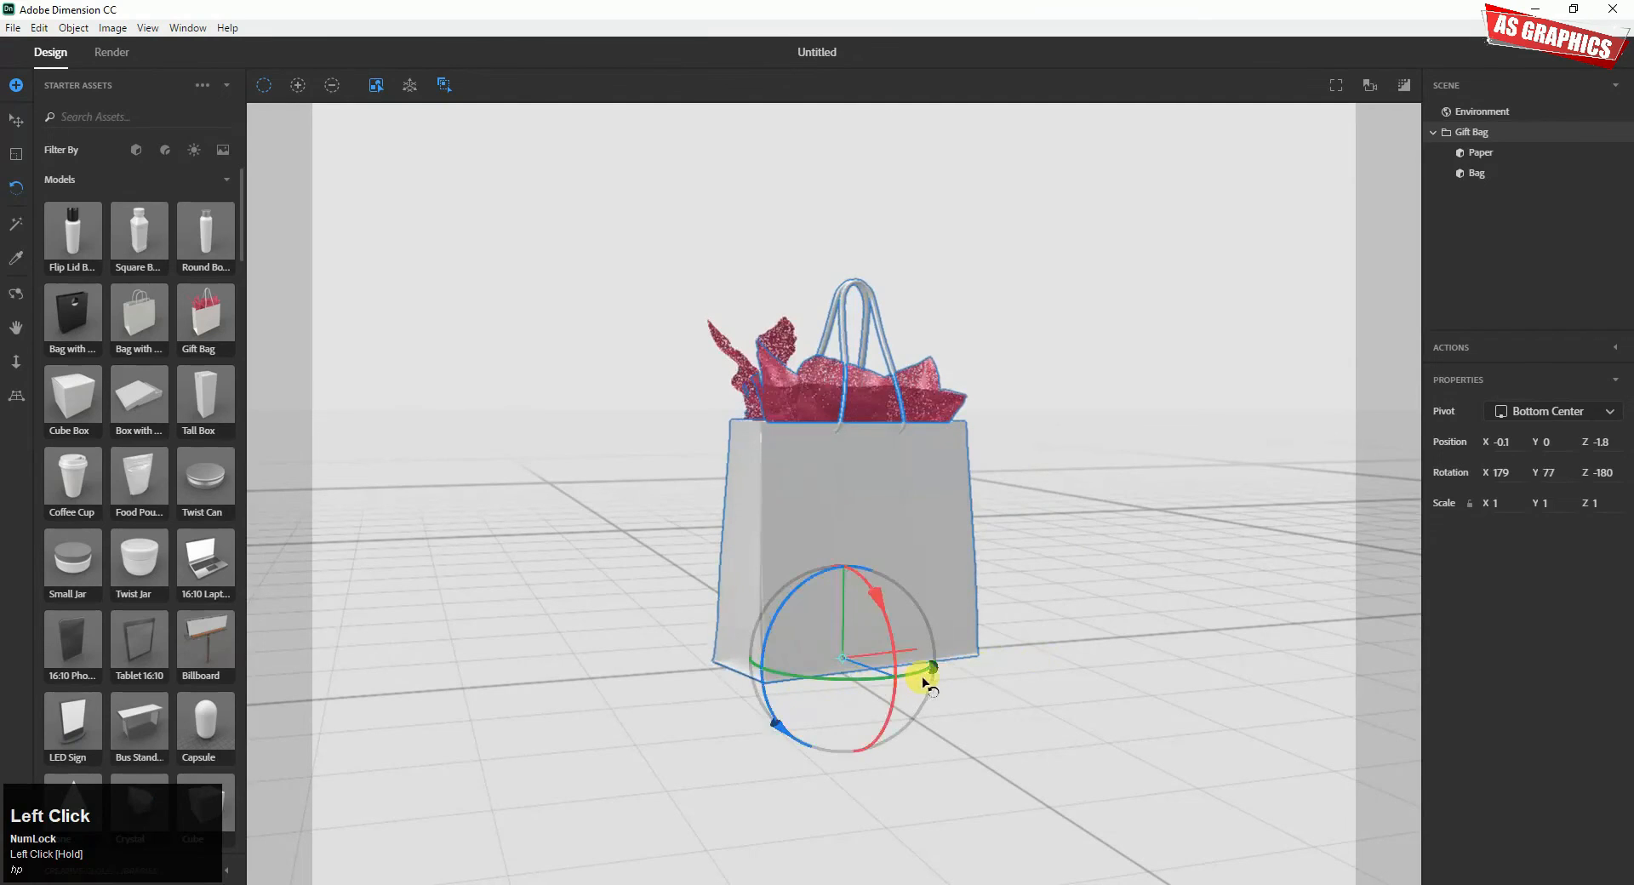
pyautogui.moveTo(933, 673); pyautogui.dragTo(862, 677)
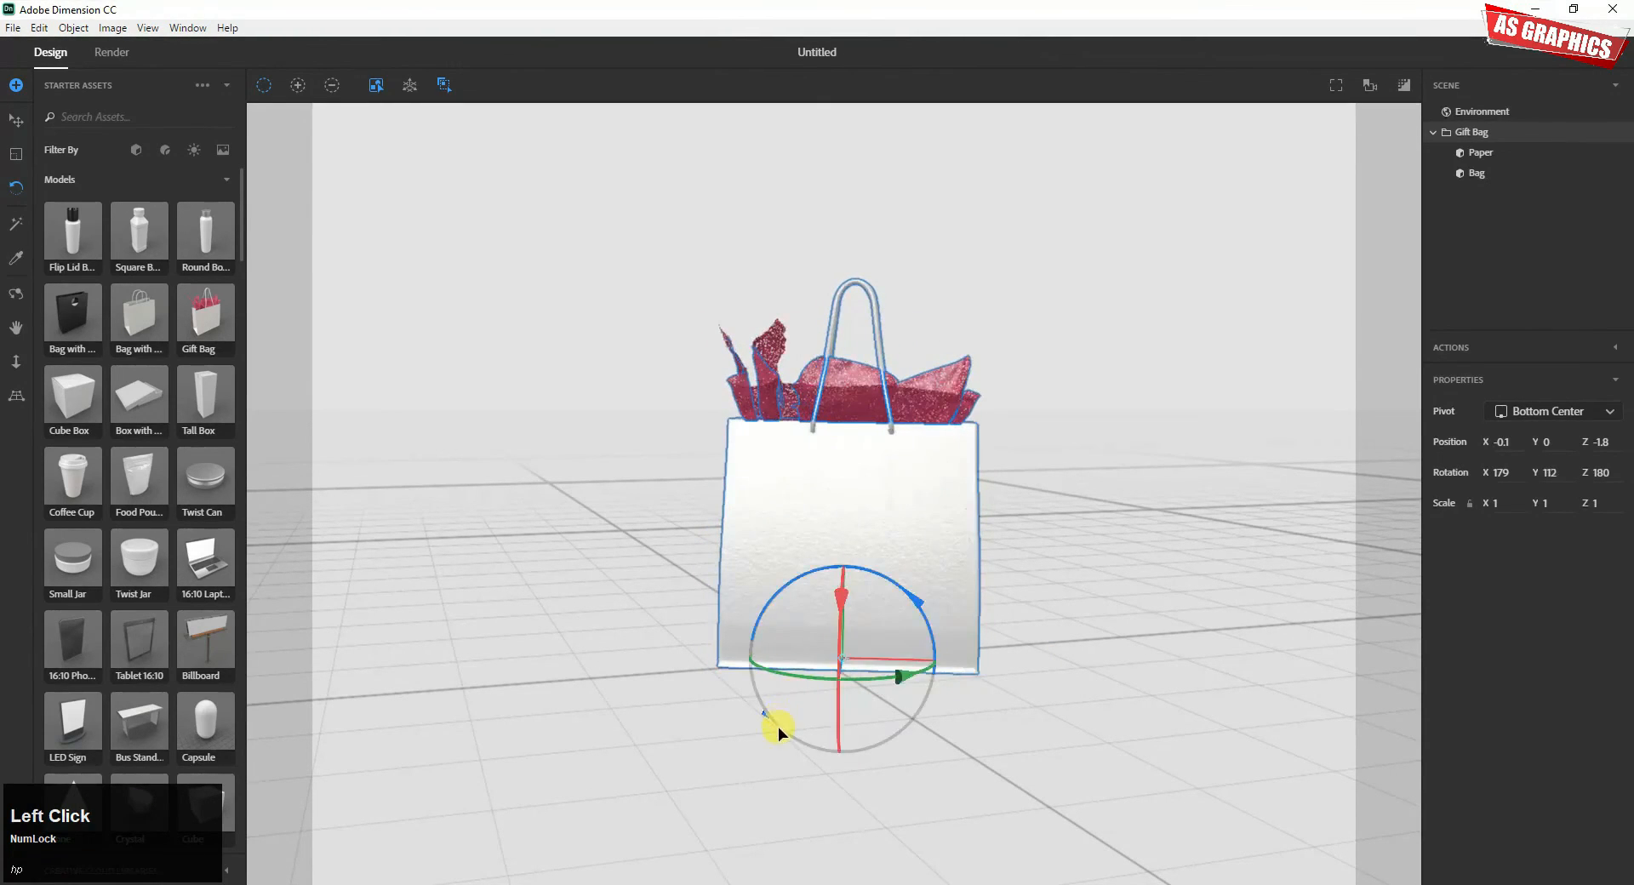
# Step: Tilt the gift bag around its Z axis to about -177 degrees and turn it further around its vertical axis
pyautogui.moveTo(778, 727)
pyautogui.mouseDown()
pyautogui.moveTo(819, 752)
pyautogui.moveTo(770, 711)
pyautogui.moveTo(799, 719)
pyautogui.mouseUp()
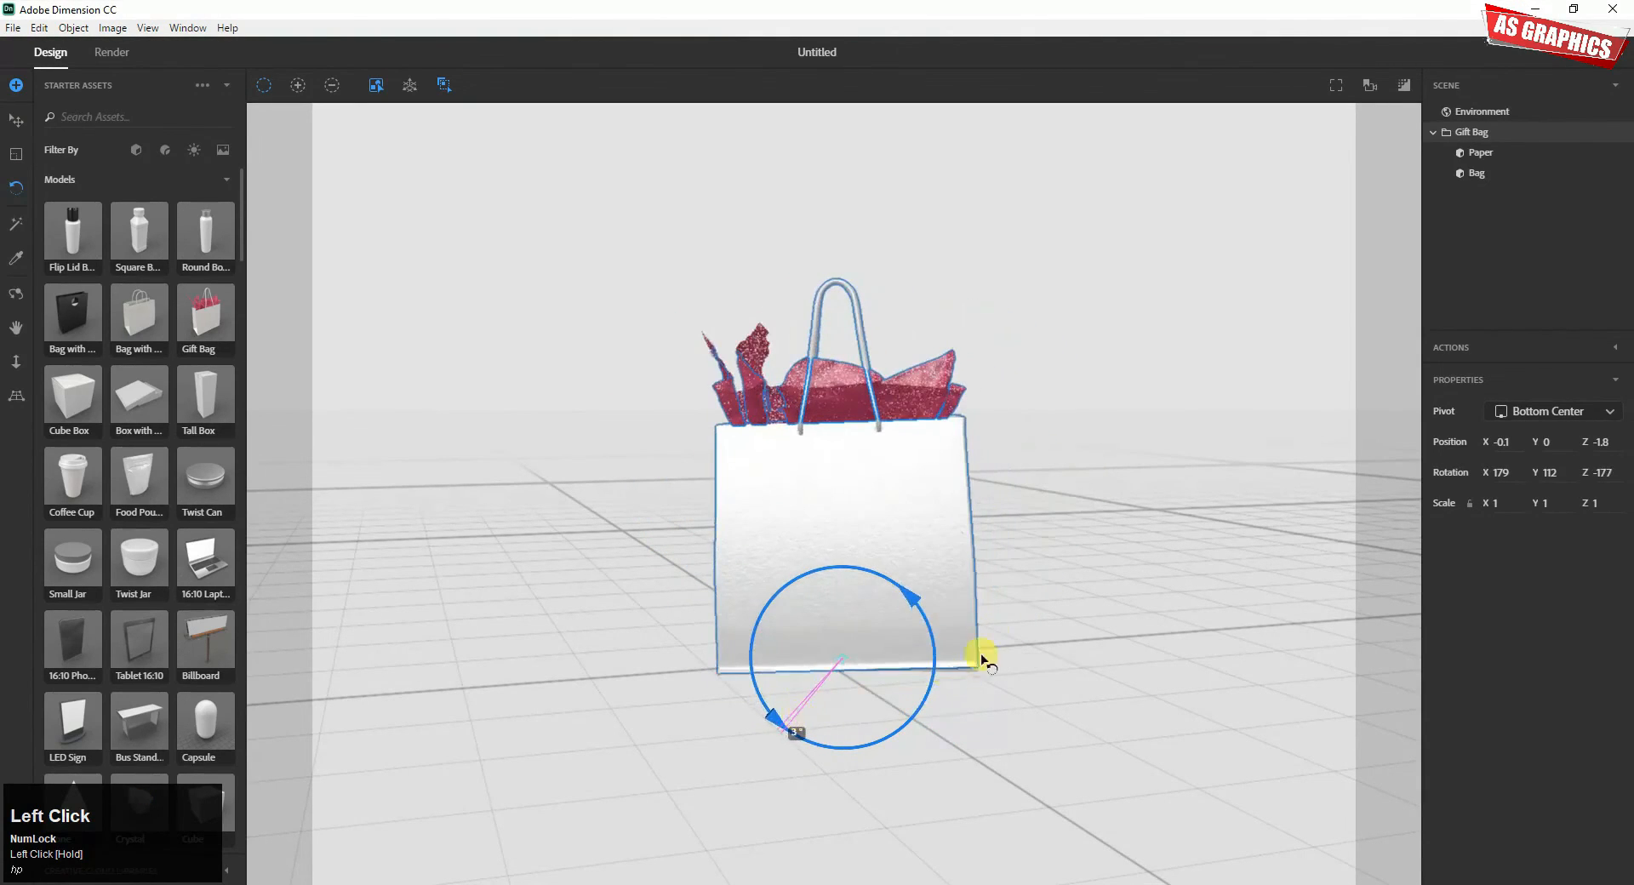
pyautogui.moveTo(983, 660); pyautogui.dragTo(981, 658)
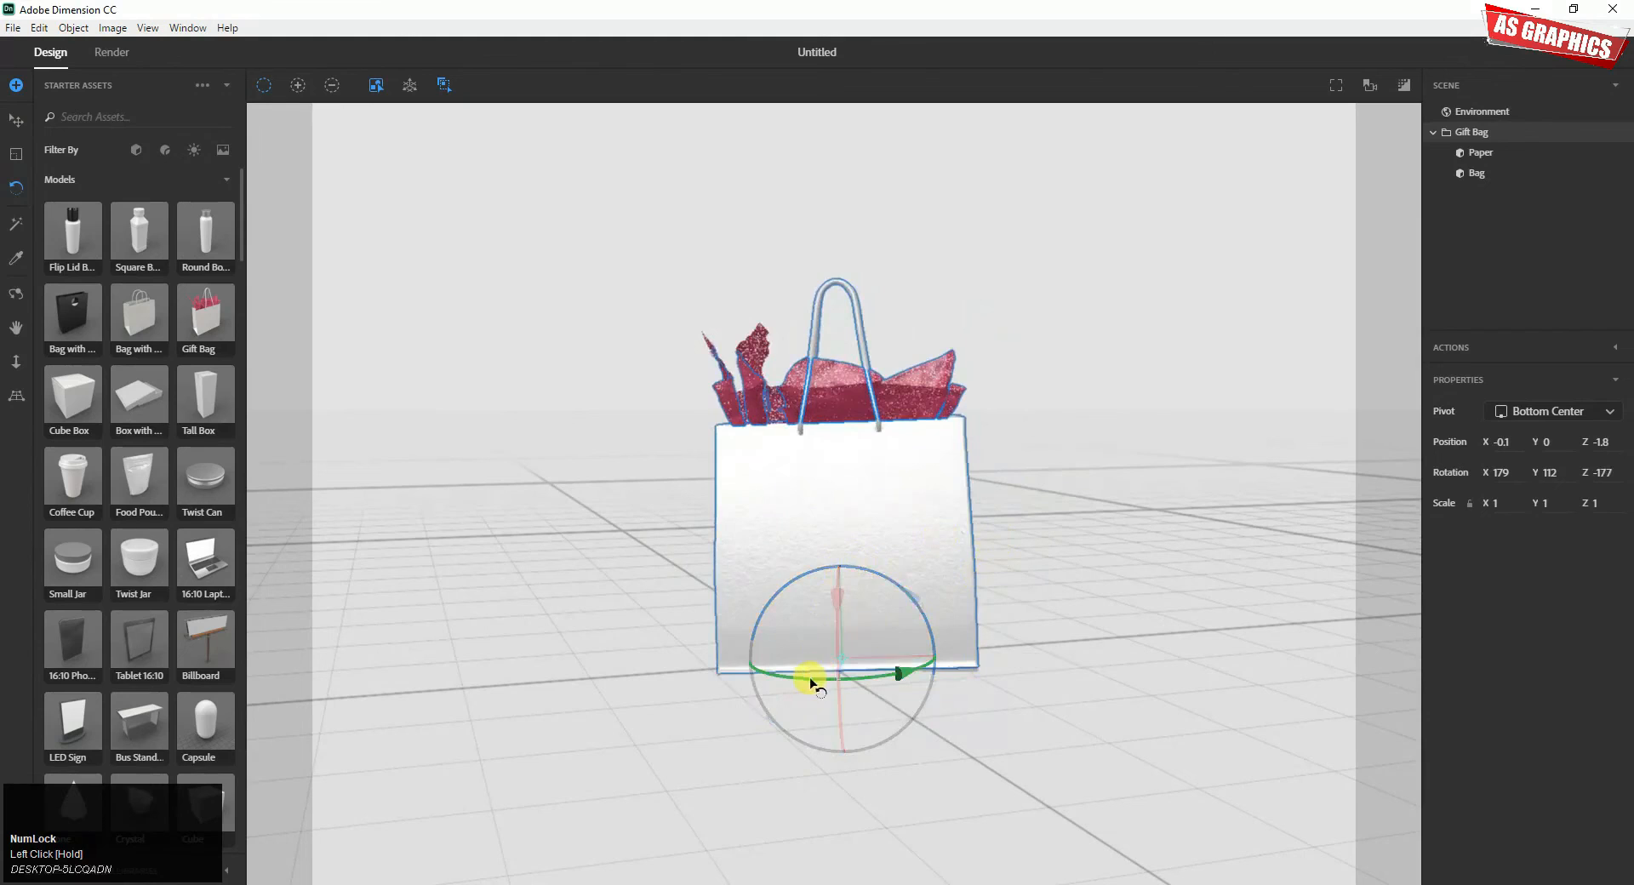
pyautogui.moveTo(813, 684); pyautogui.dragTo(921, 666)
# Step: Deselect the gift bag and orbit the camera to view it from another side and slightly above
pyautogui.click(1030, 509)
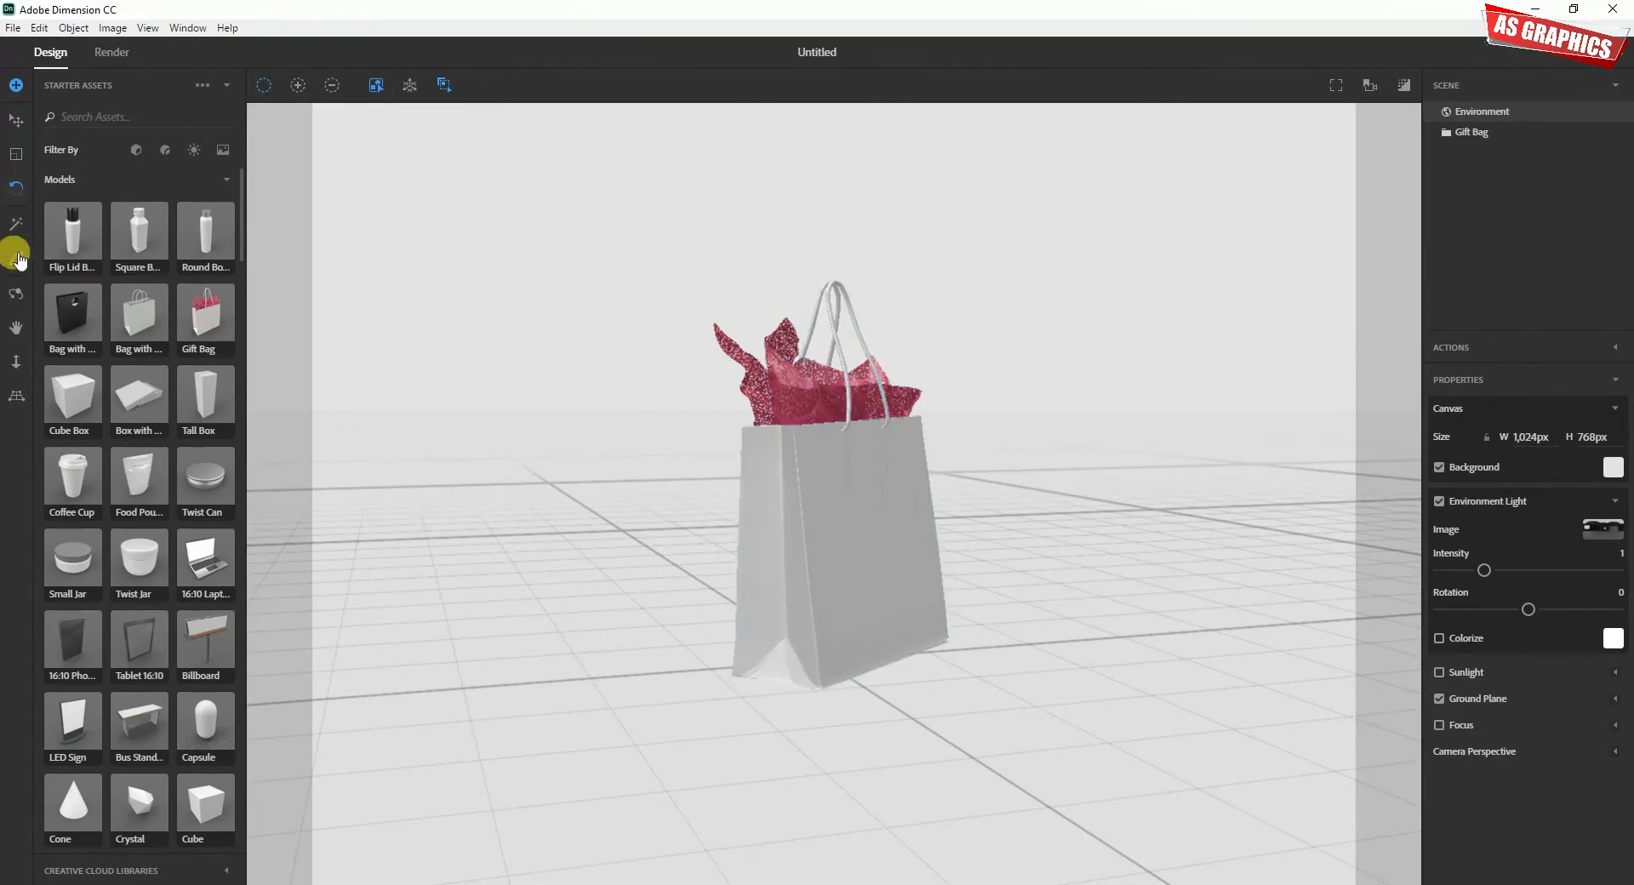
pyautogui.click(17, 296)
pyautogui.moveTo(839, 449); pyautogui.dragTo(1007, 411)
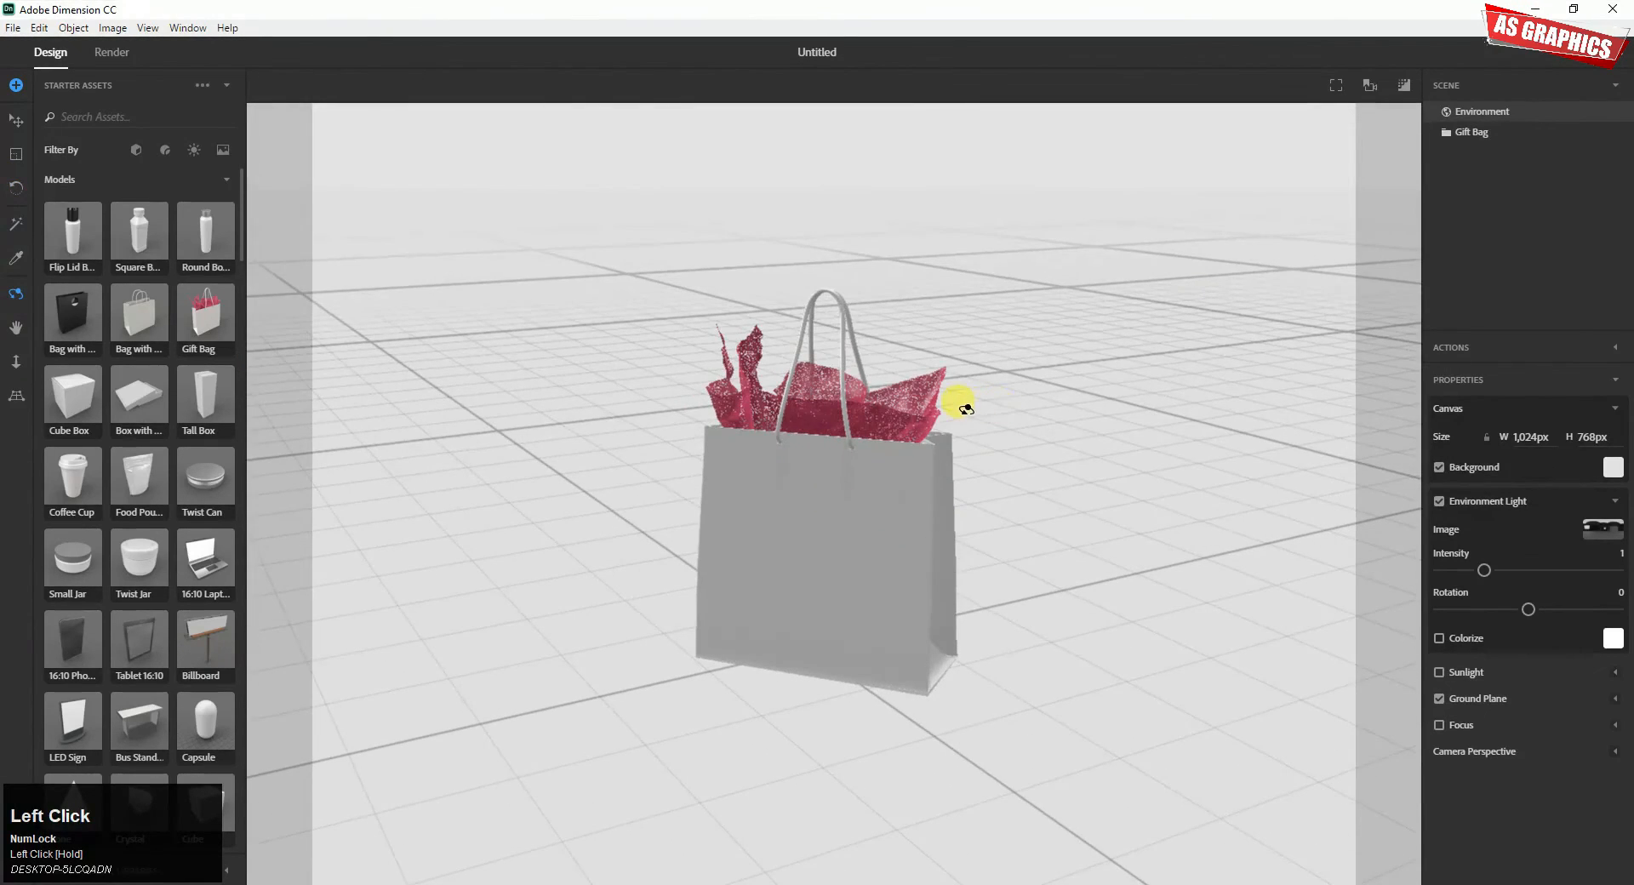